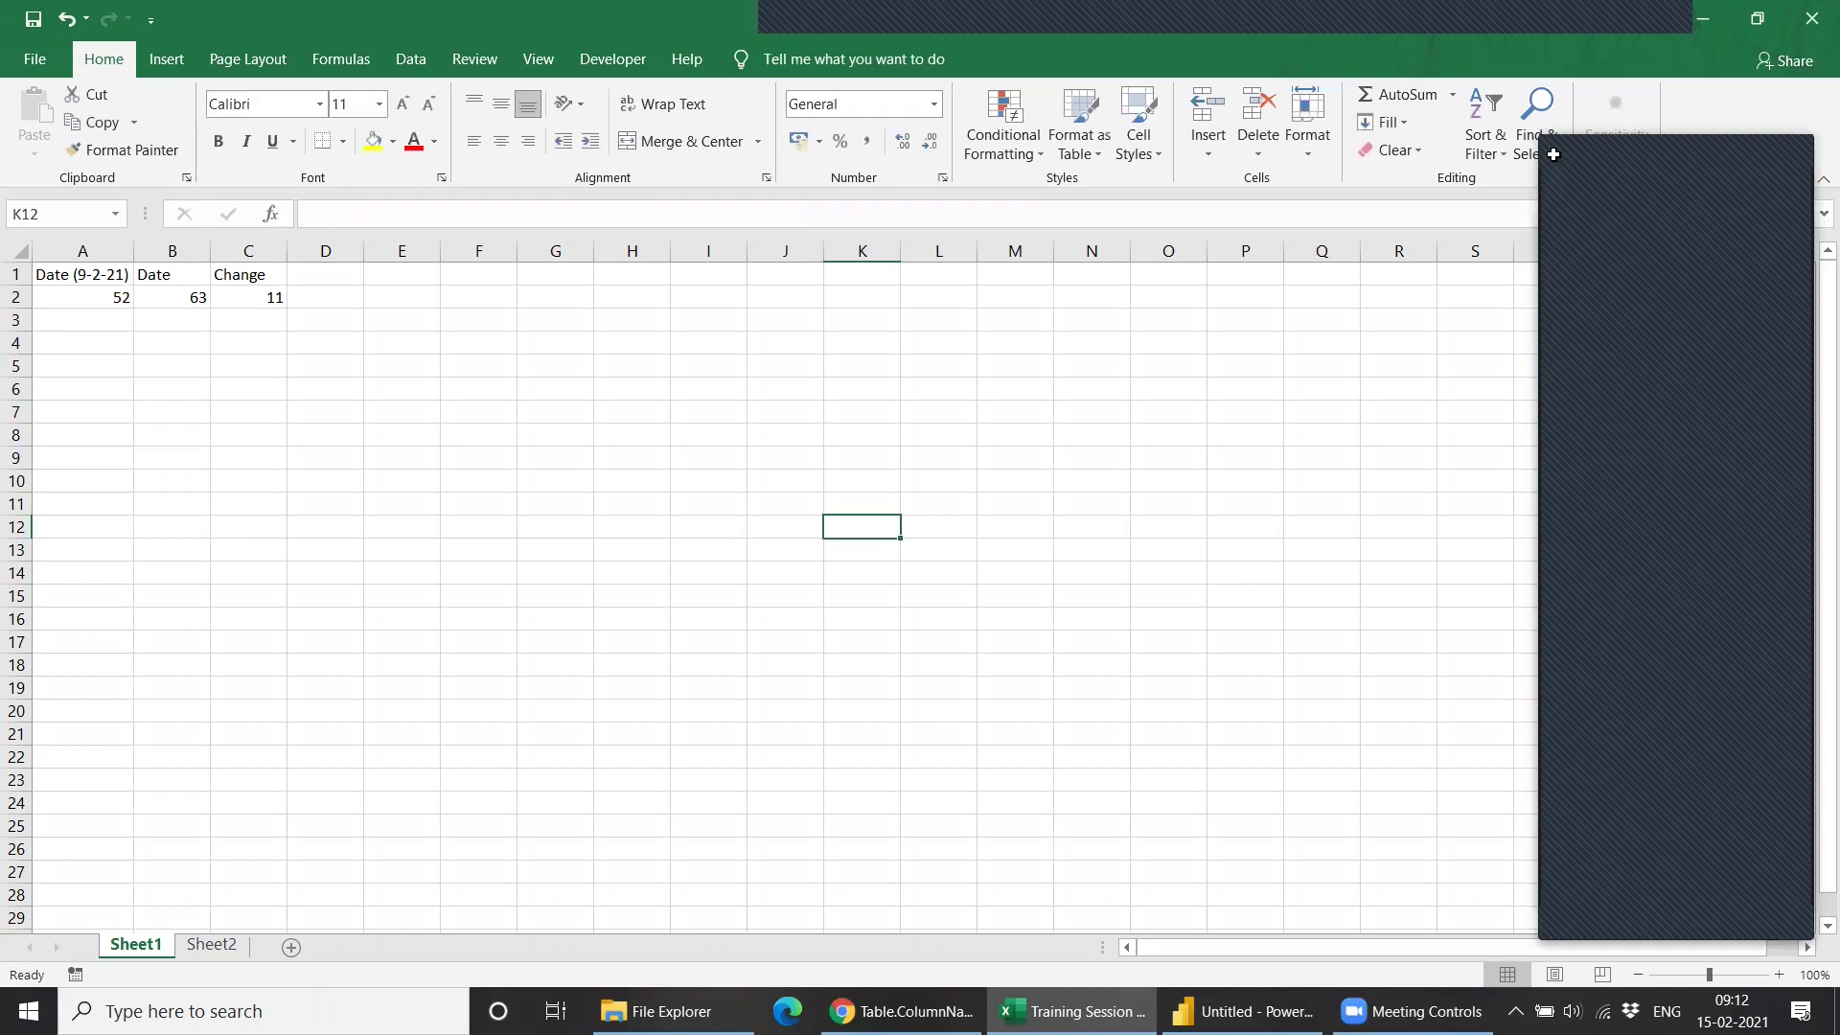
Examine the date headers in Sheet1 and the opportunity records with their Parent Opp. Id values in Sheet2 of the workbook.
{"action": "left_click", "coordinate": [325, 550]}
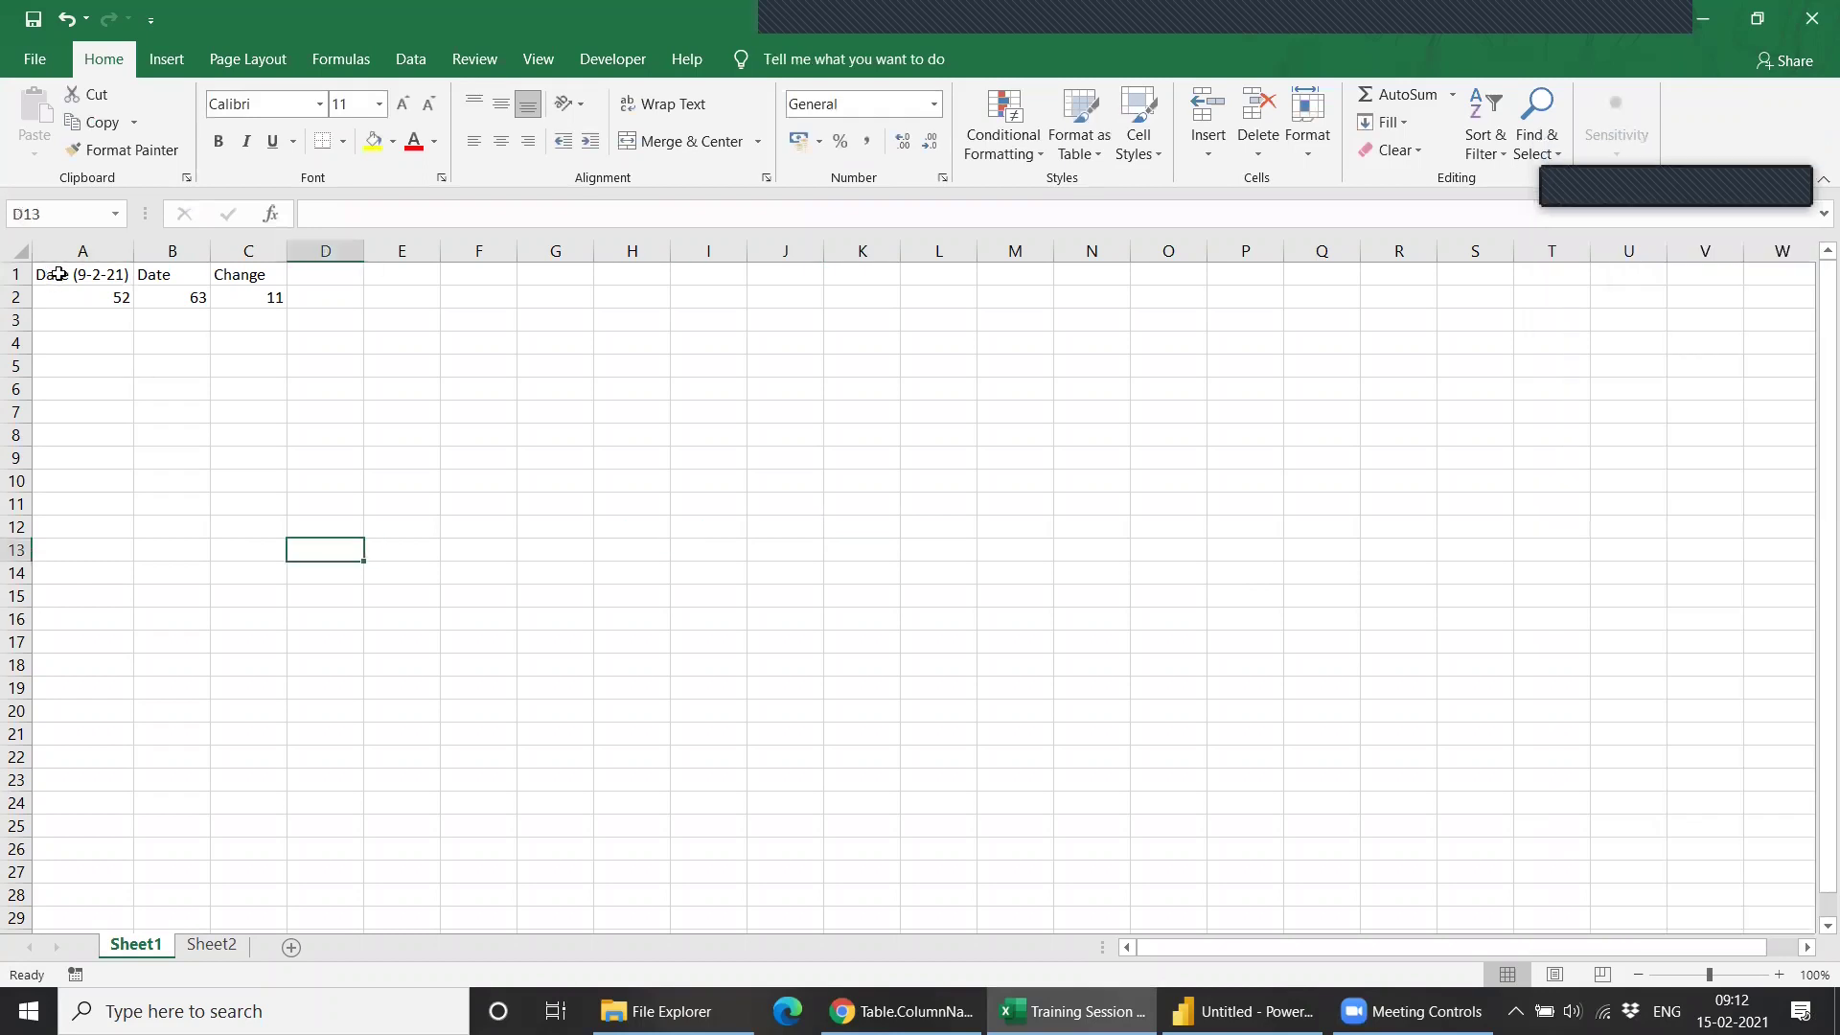
{"action": "left_click", "coordinate": [58, 274]}
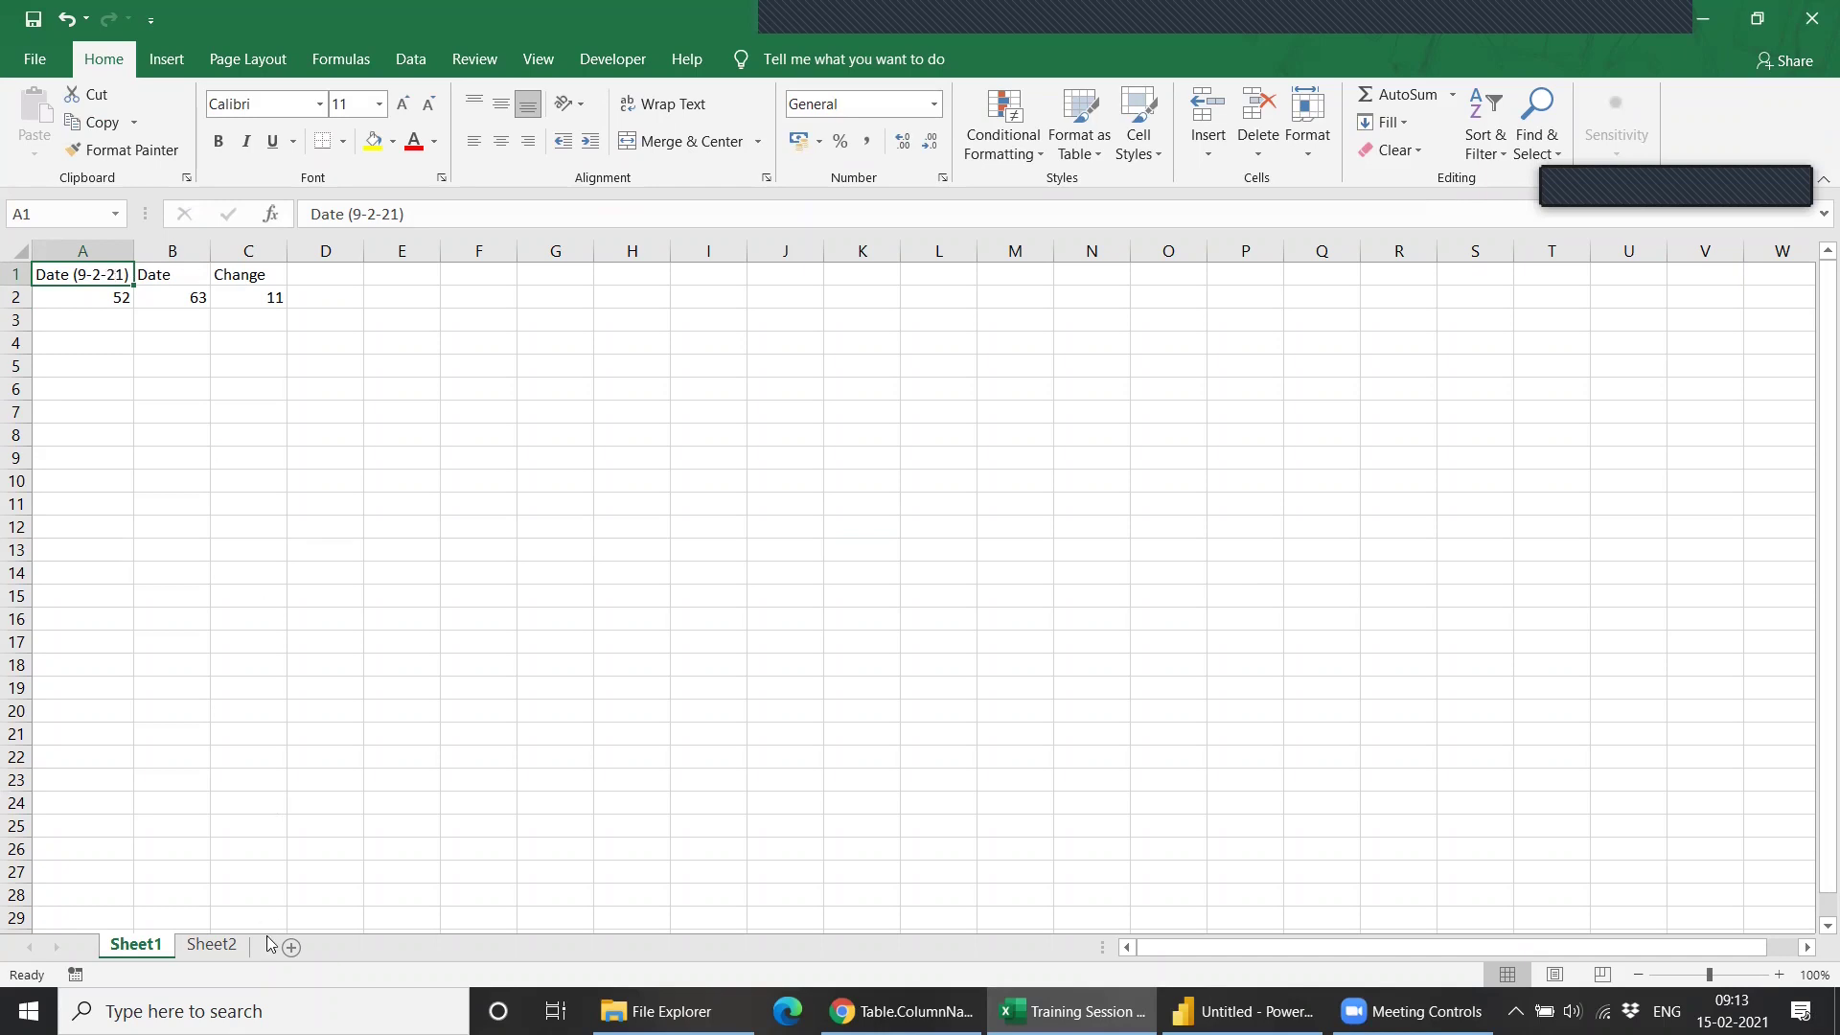
{"action": "left_click", "coordinate": [200, 949]}
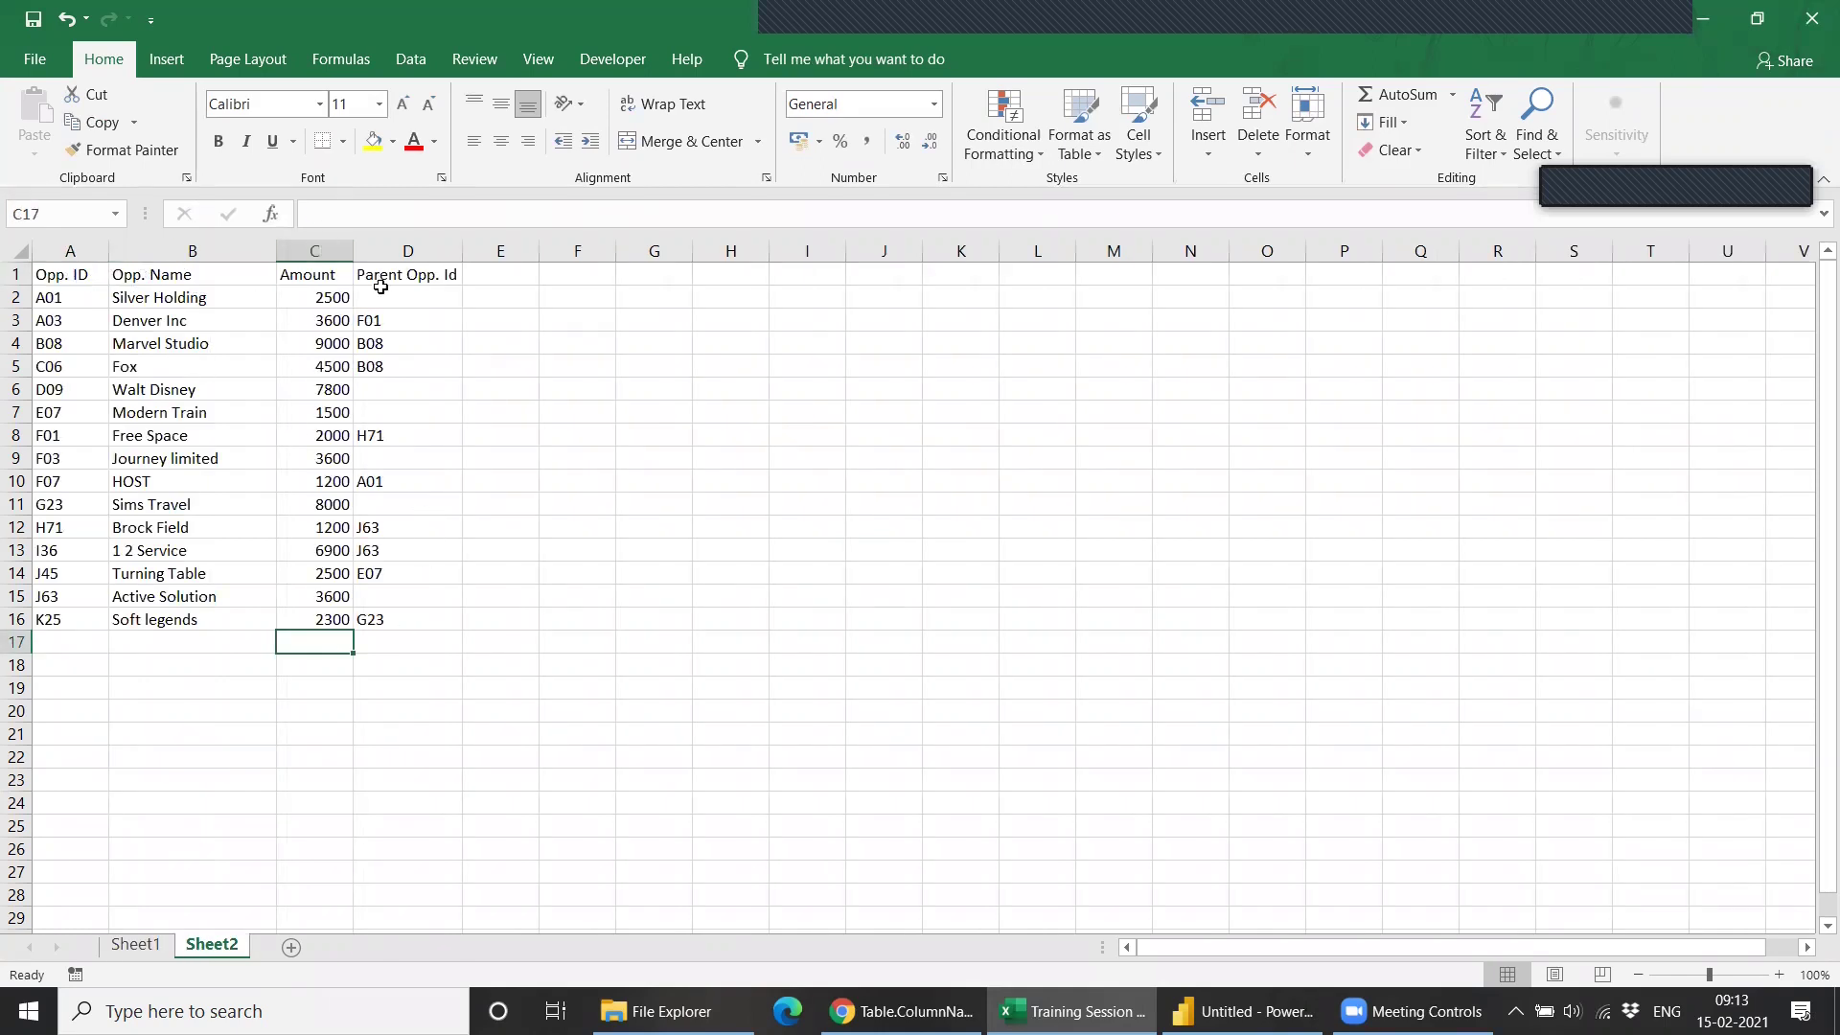
{"action": "left_click", "coordinate": [161, 323]}
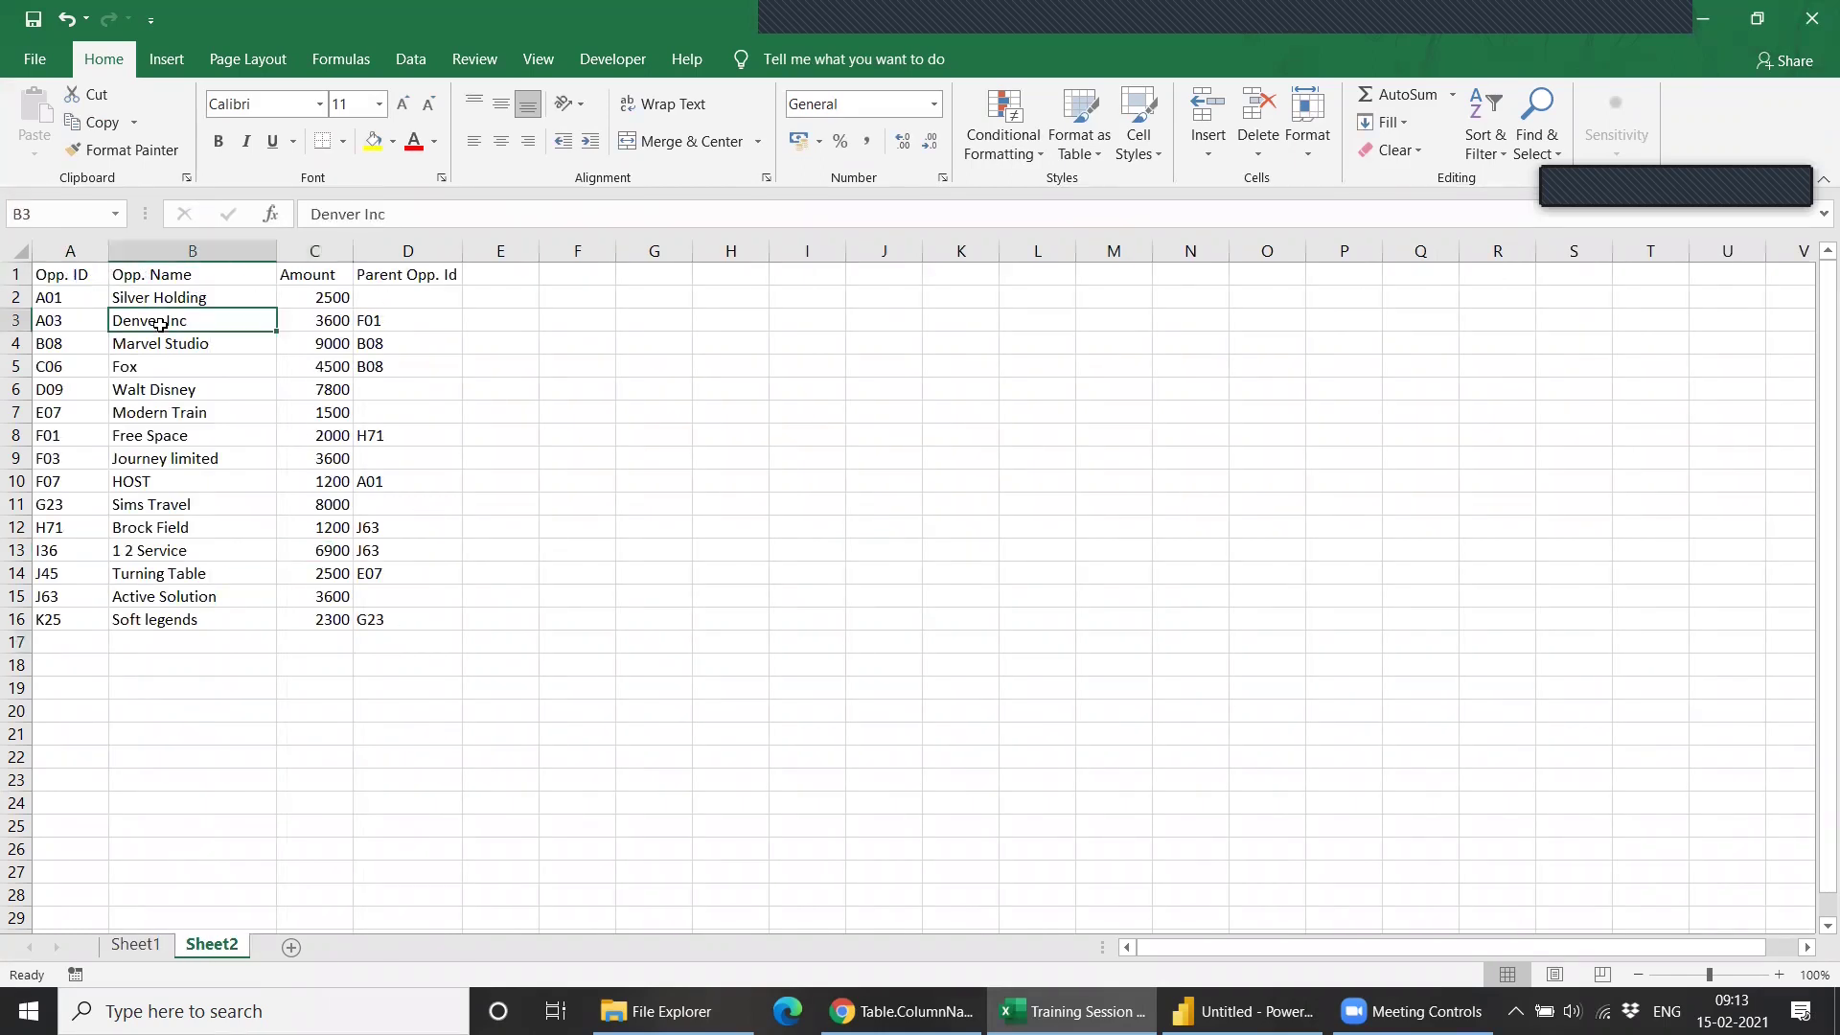
{"action": "left_click", "coordinate": [409, 323]}
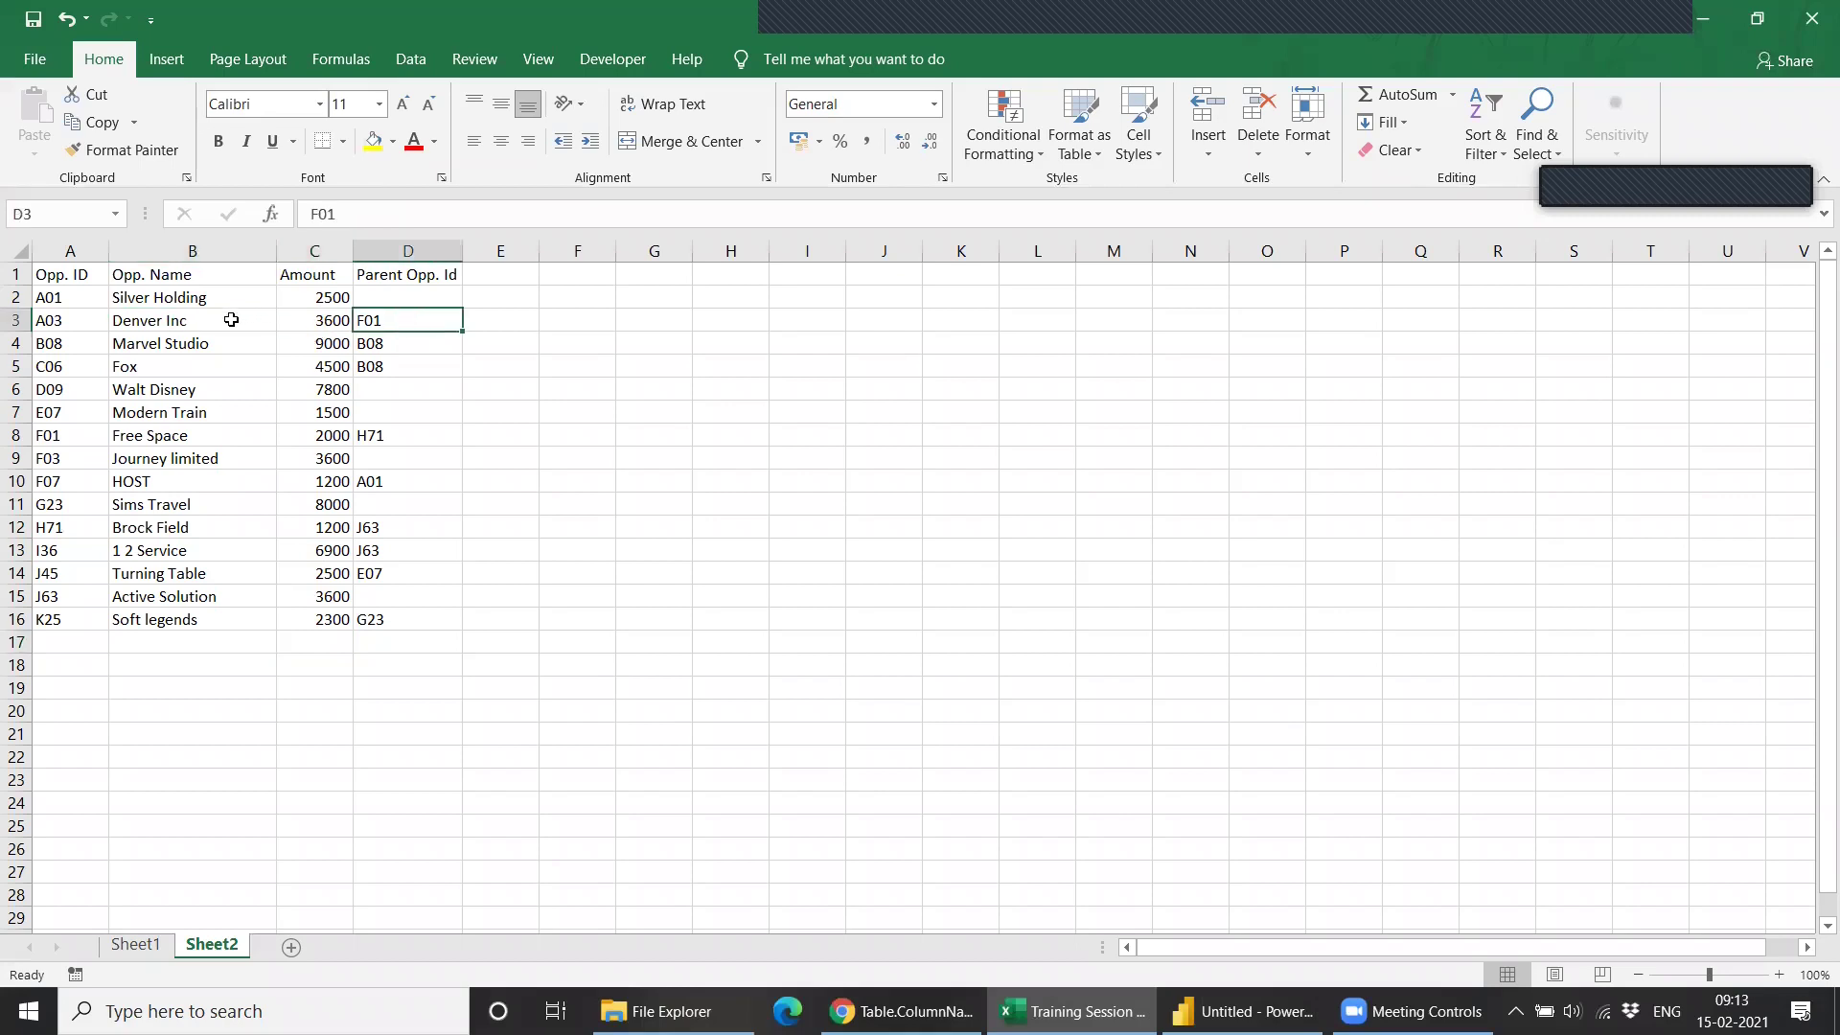
{"action": "left_click", "coordinate": [141, 322]}
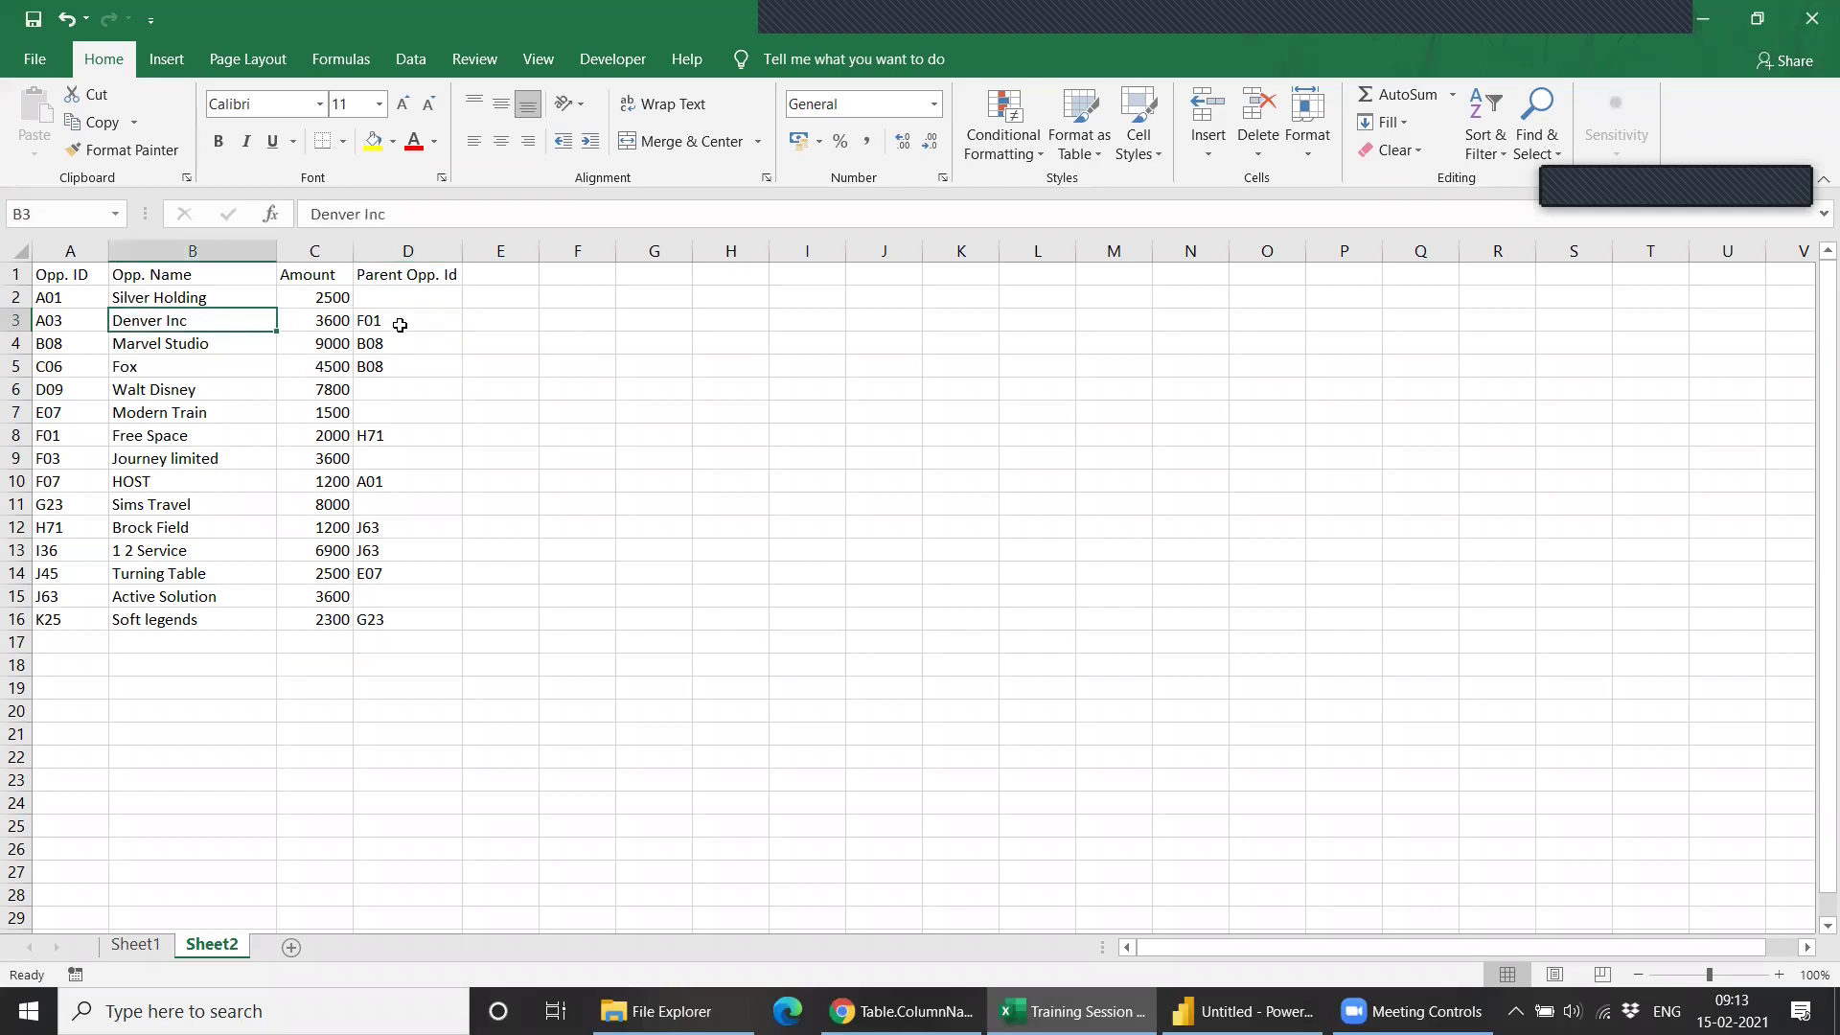
{"action": "left_click", "coordinate": [407, 322]}
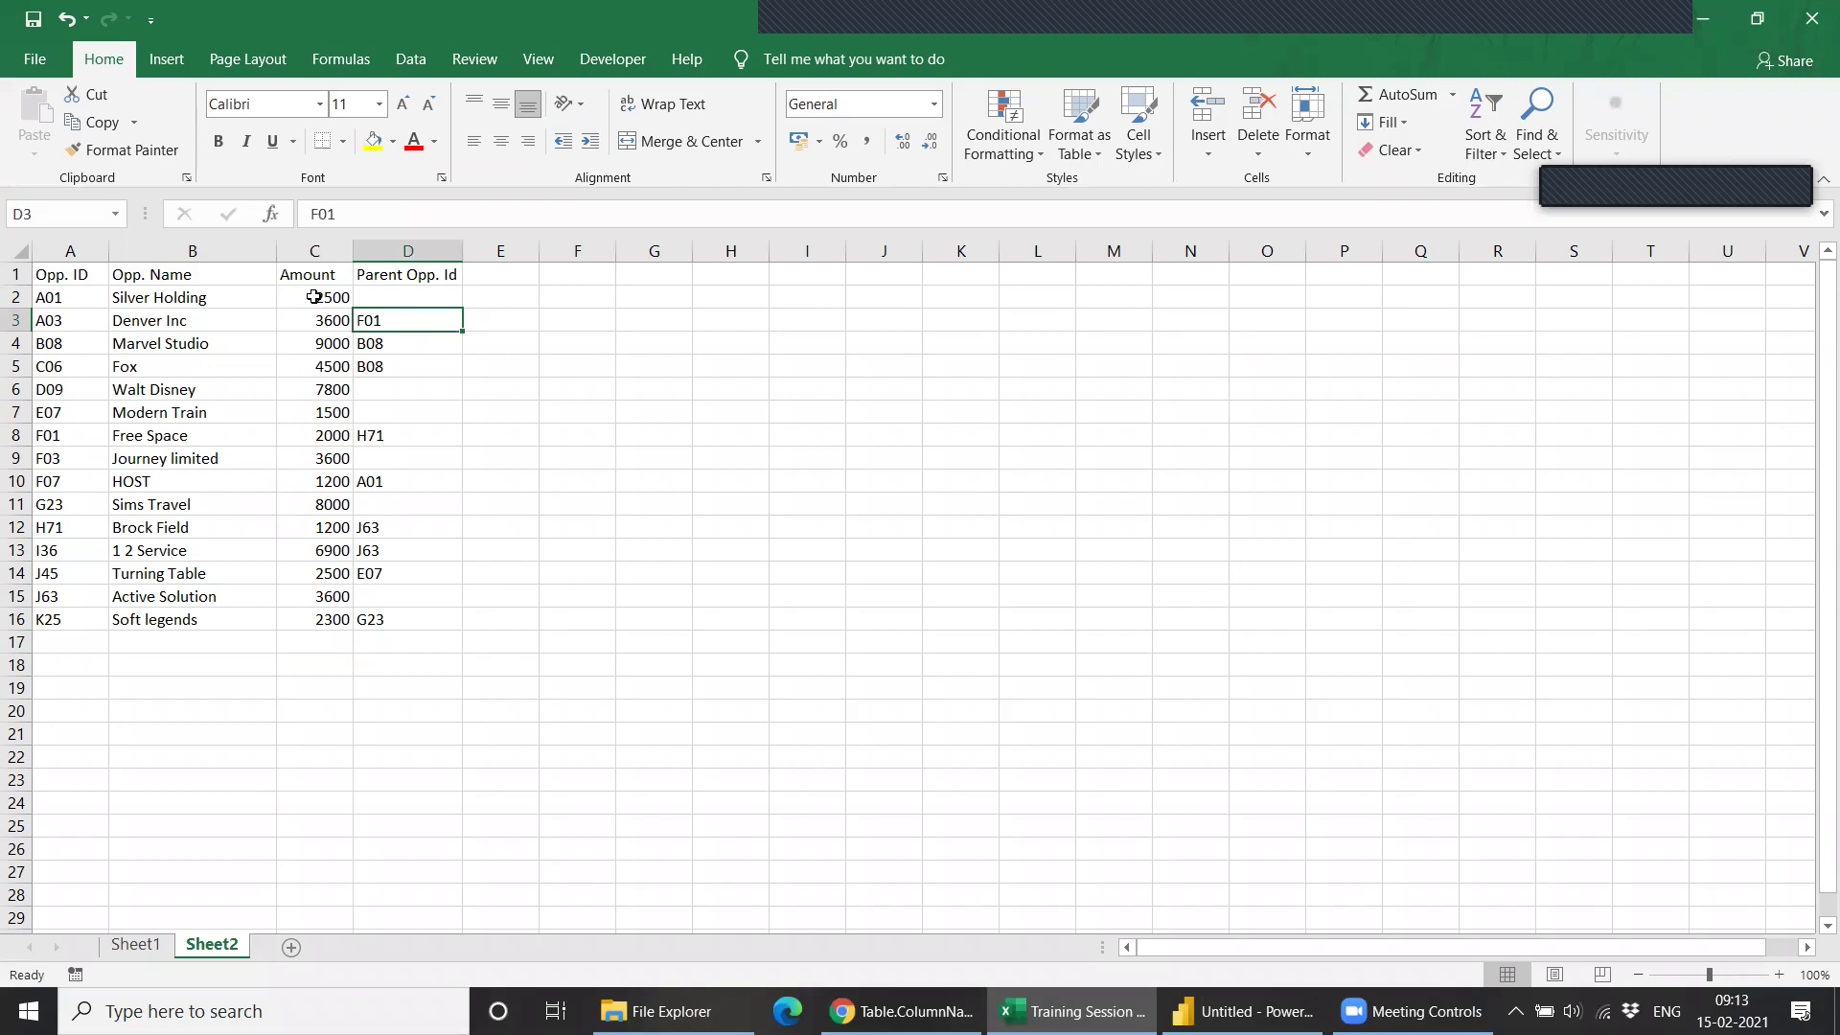
{"action": "left_click", "coordinate": [137, 322]}
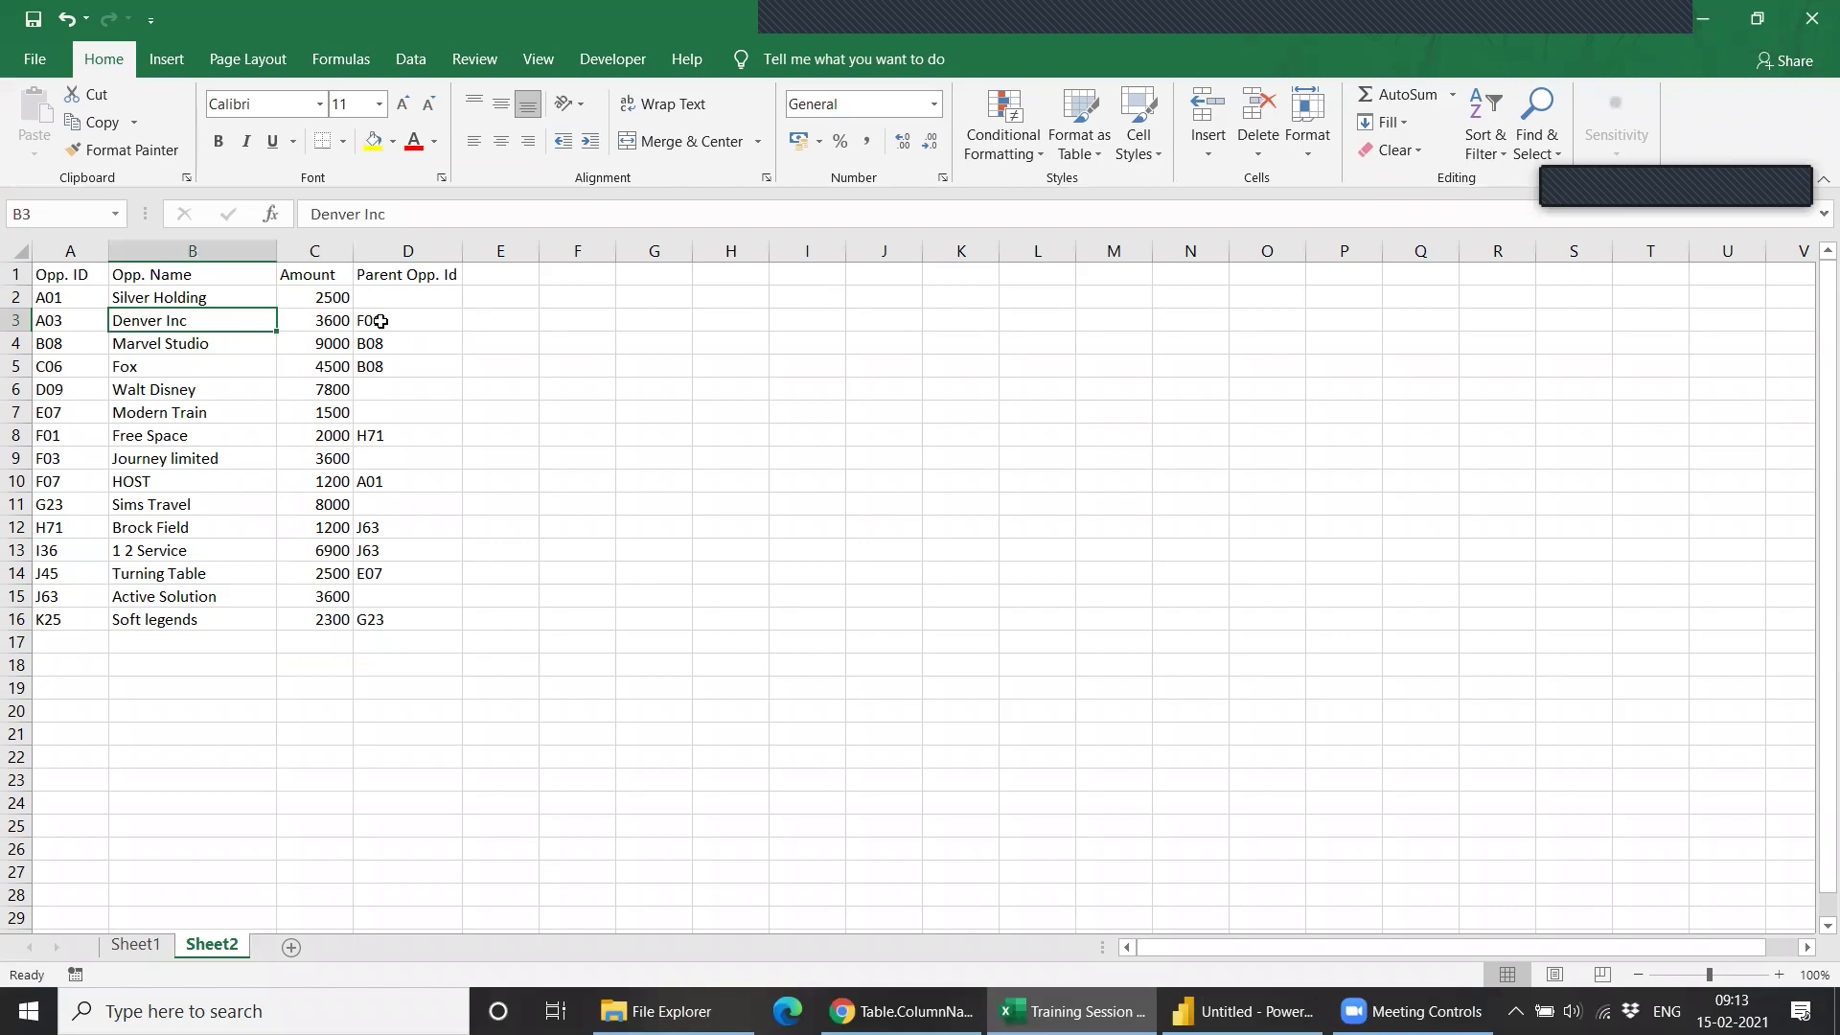
{"action": "left_click", "coordinate": [137, 946]}
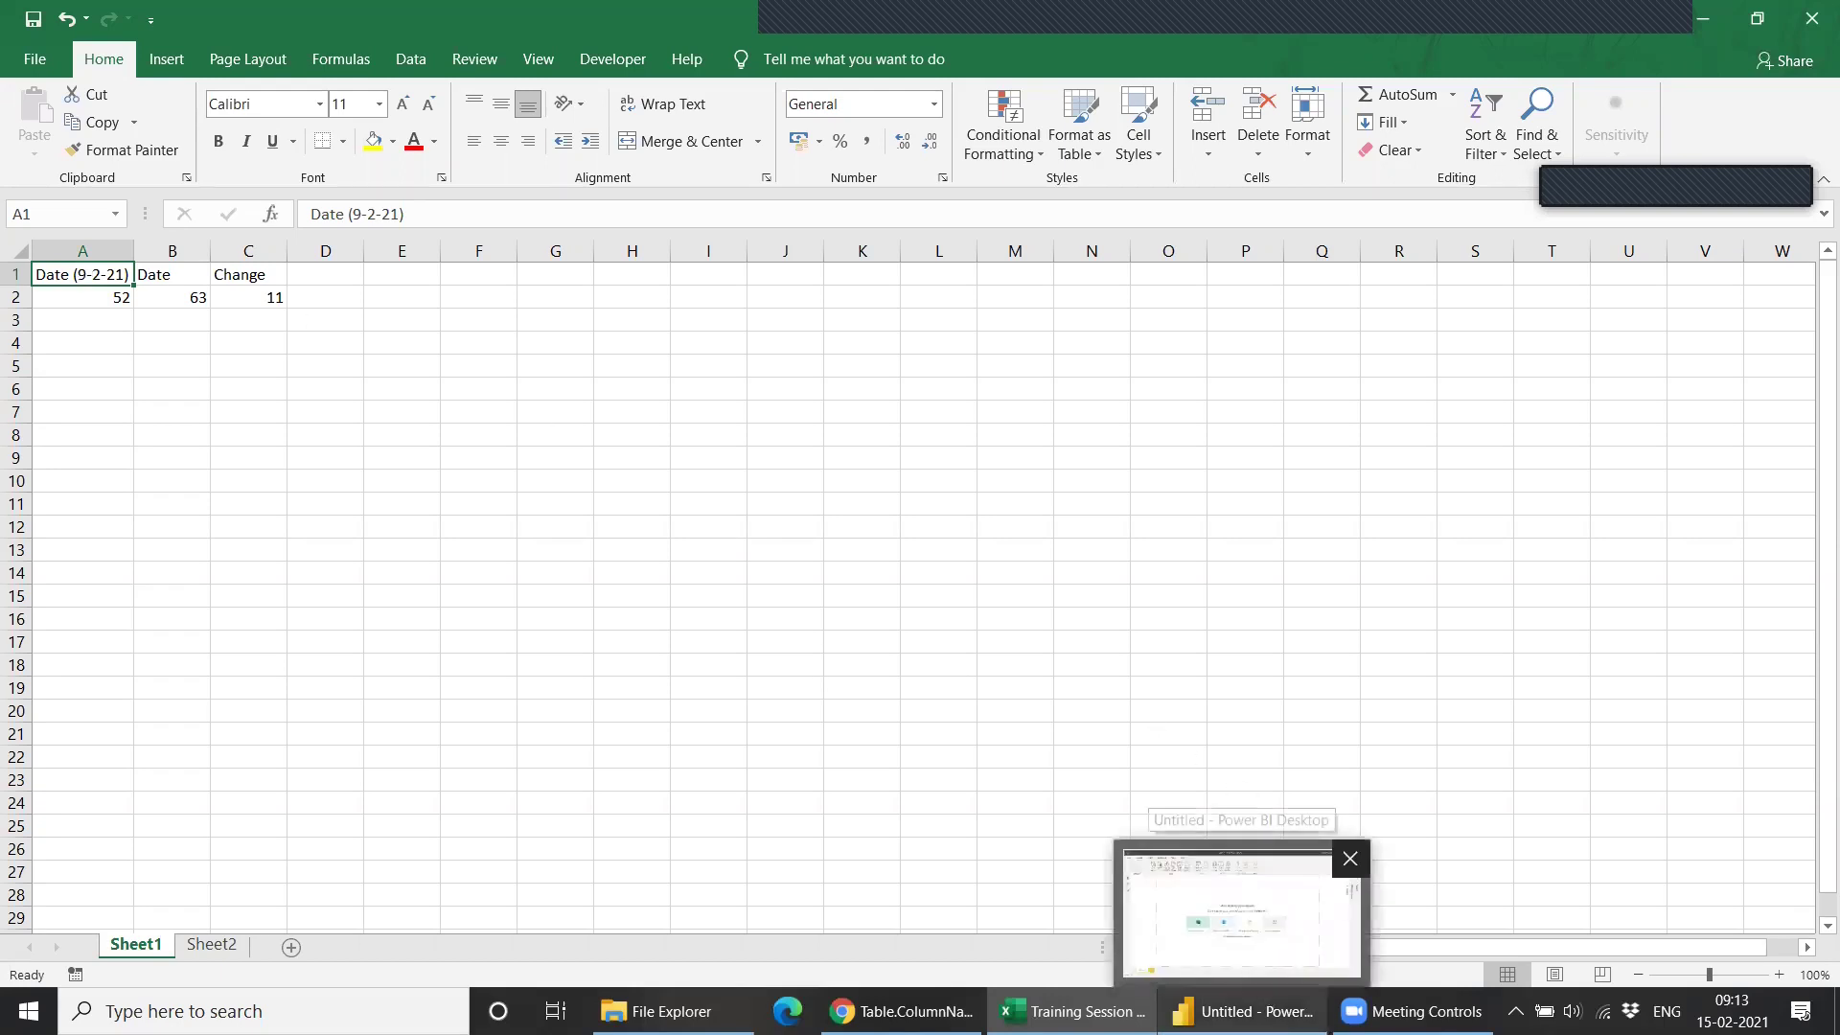
Switch to Power BI Desktop and import the Training Session Excel workbook from the Desktop.
{"action": "left_click", "coordinate": [1236, 1011]}
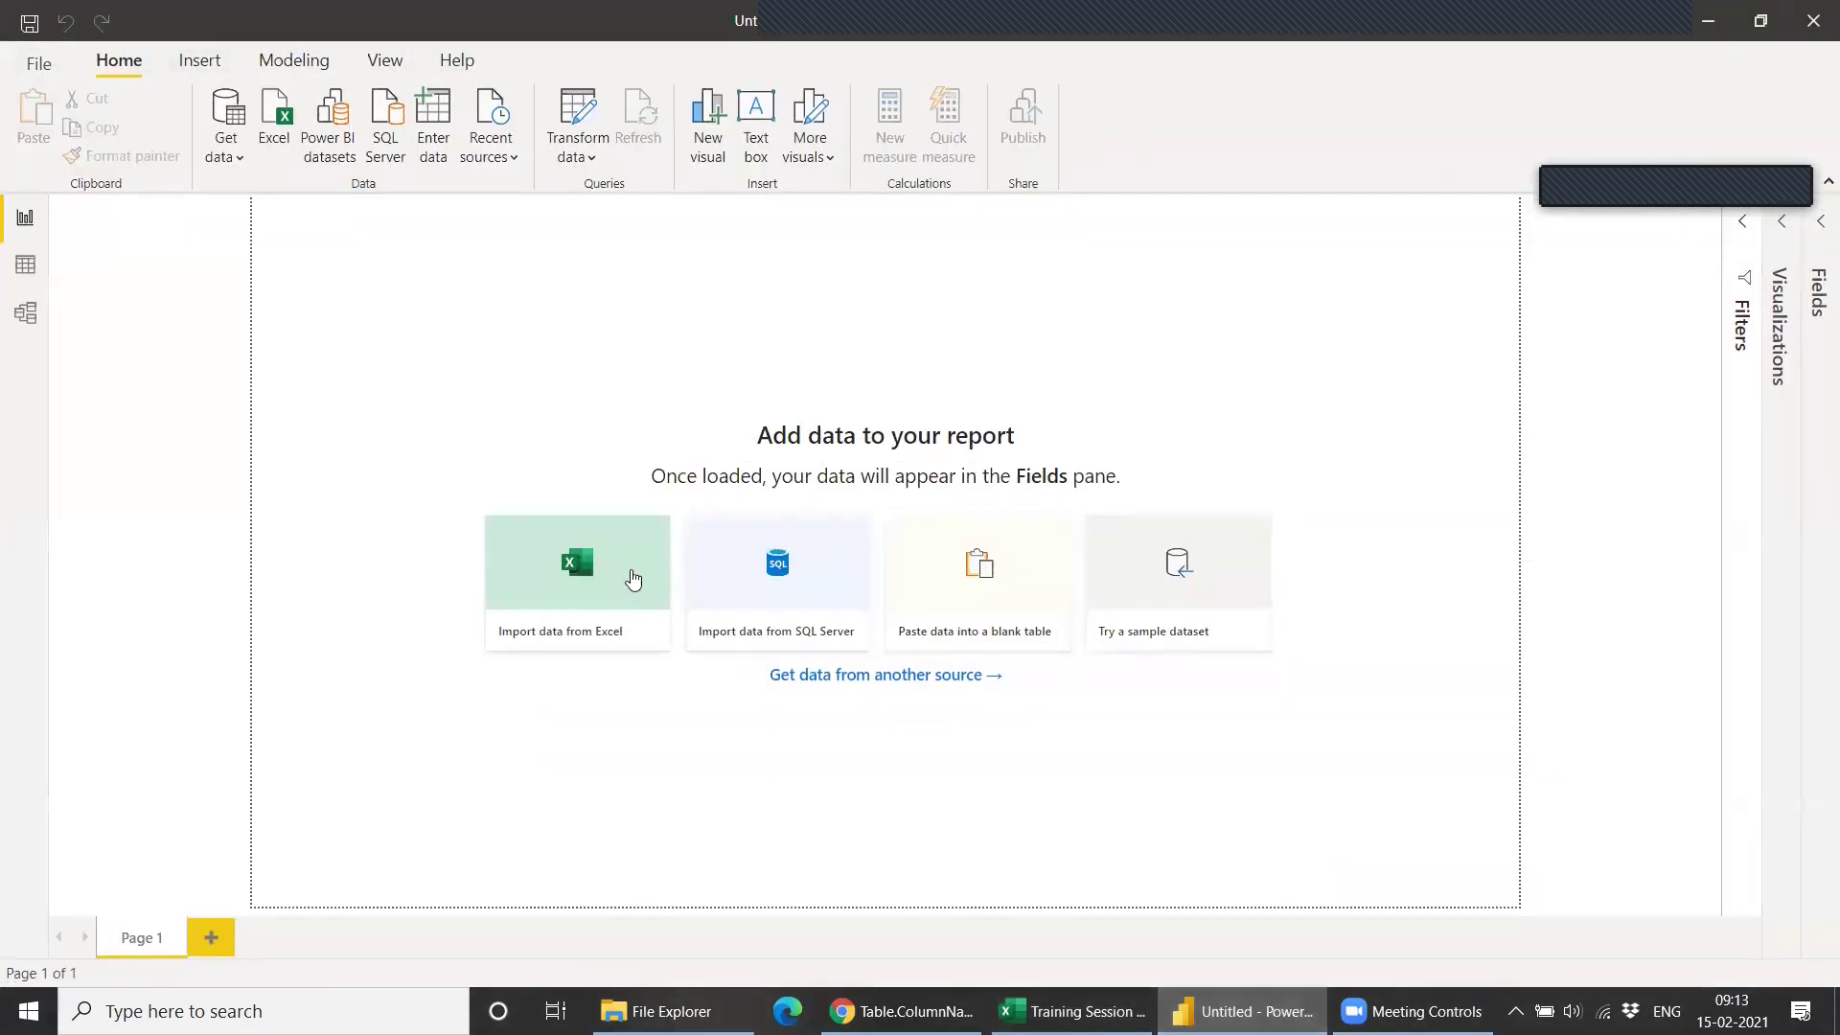
{"action": "left_click", "coordinate": [607, 582]}
{"action": "left_click", "coordinate": [554, 201]}
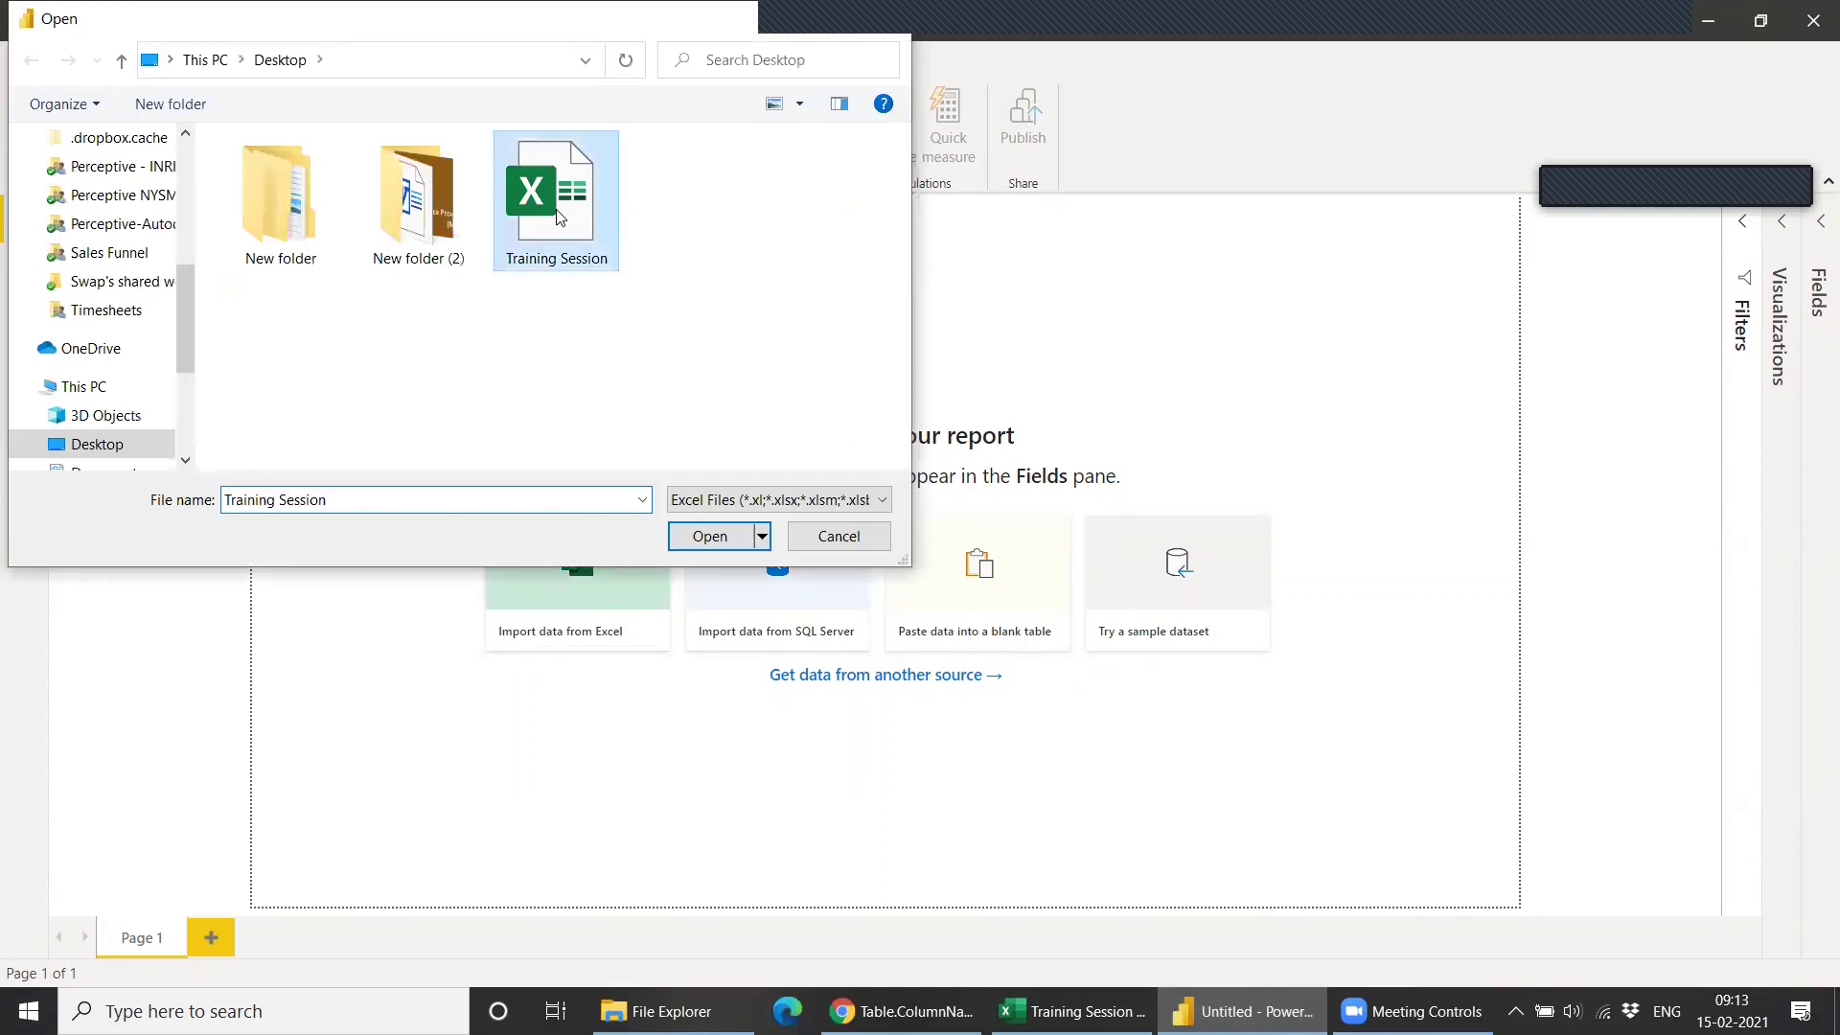
{"action": "left_click", "coordinate": [716, 537]}
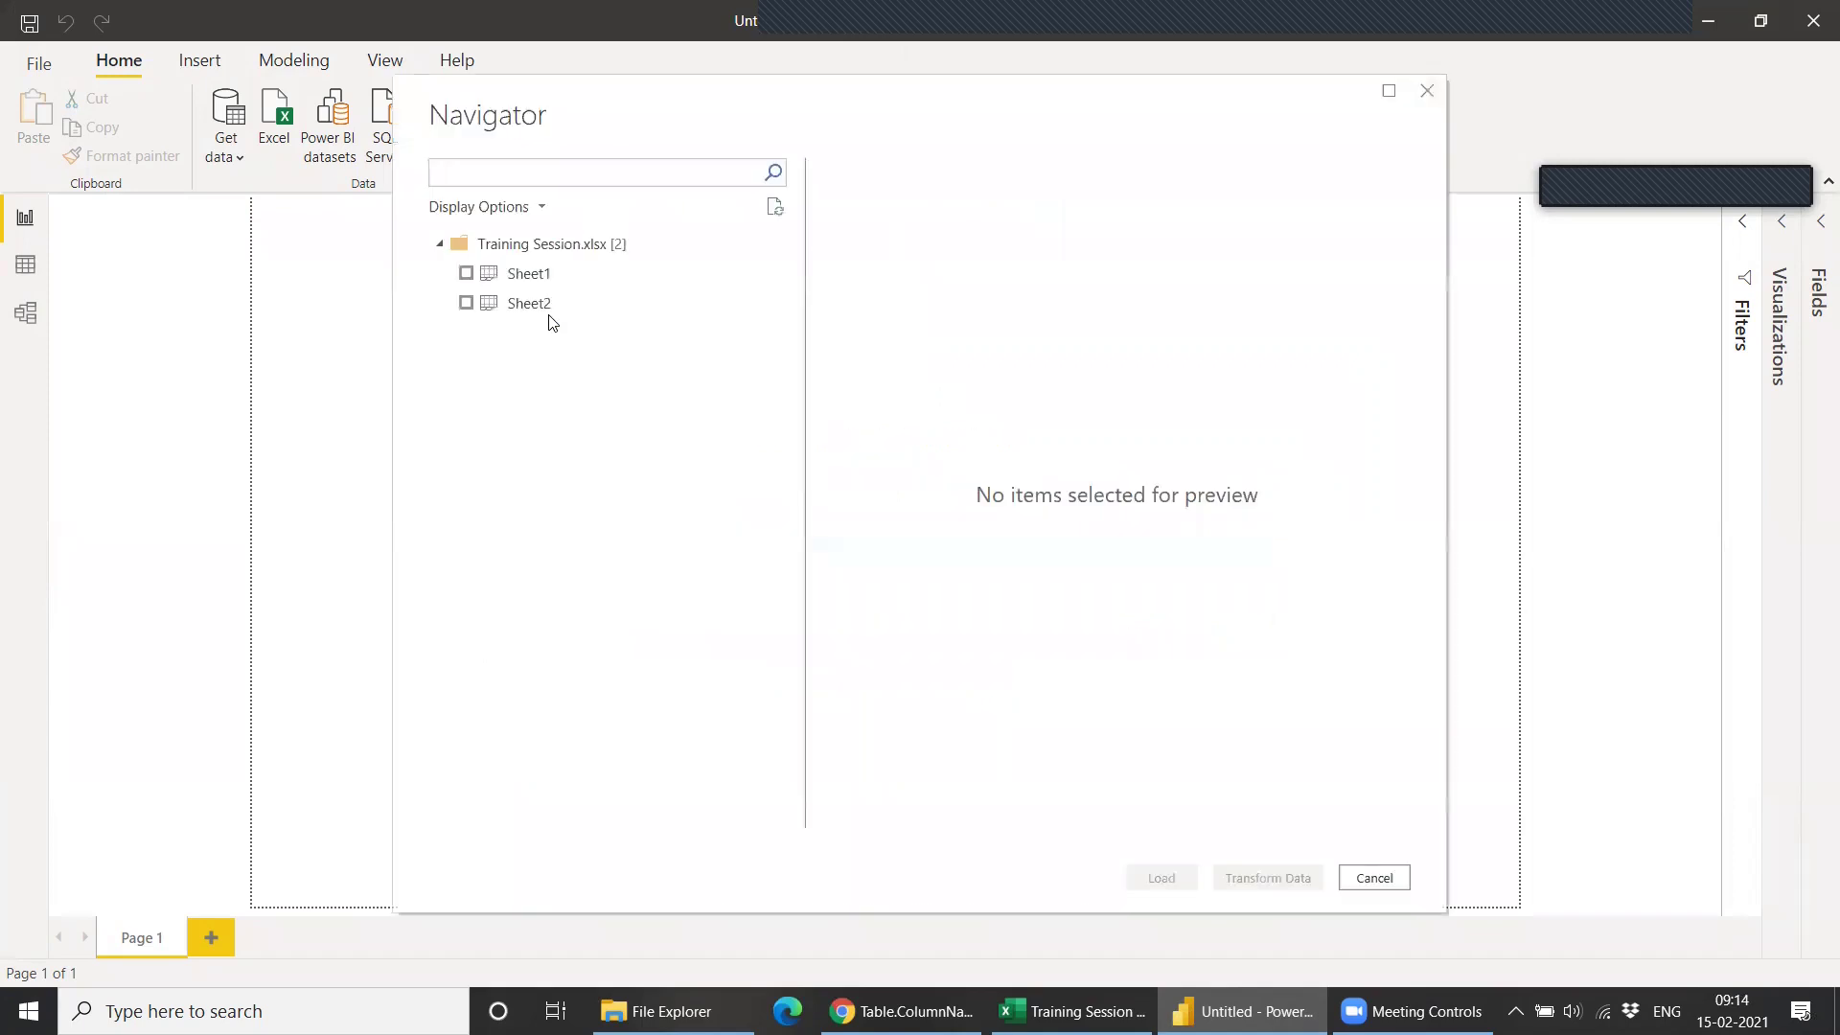
Choose Sheet1 and Sheet2 from the workbook and open them for transformation in Power Query Editor.
{"action": "left_click", "coordinate": [533, 275]}
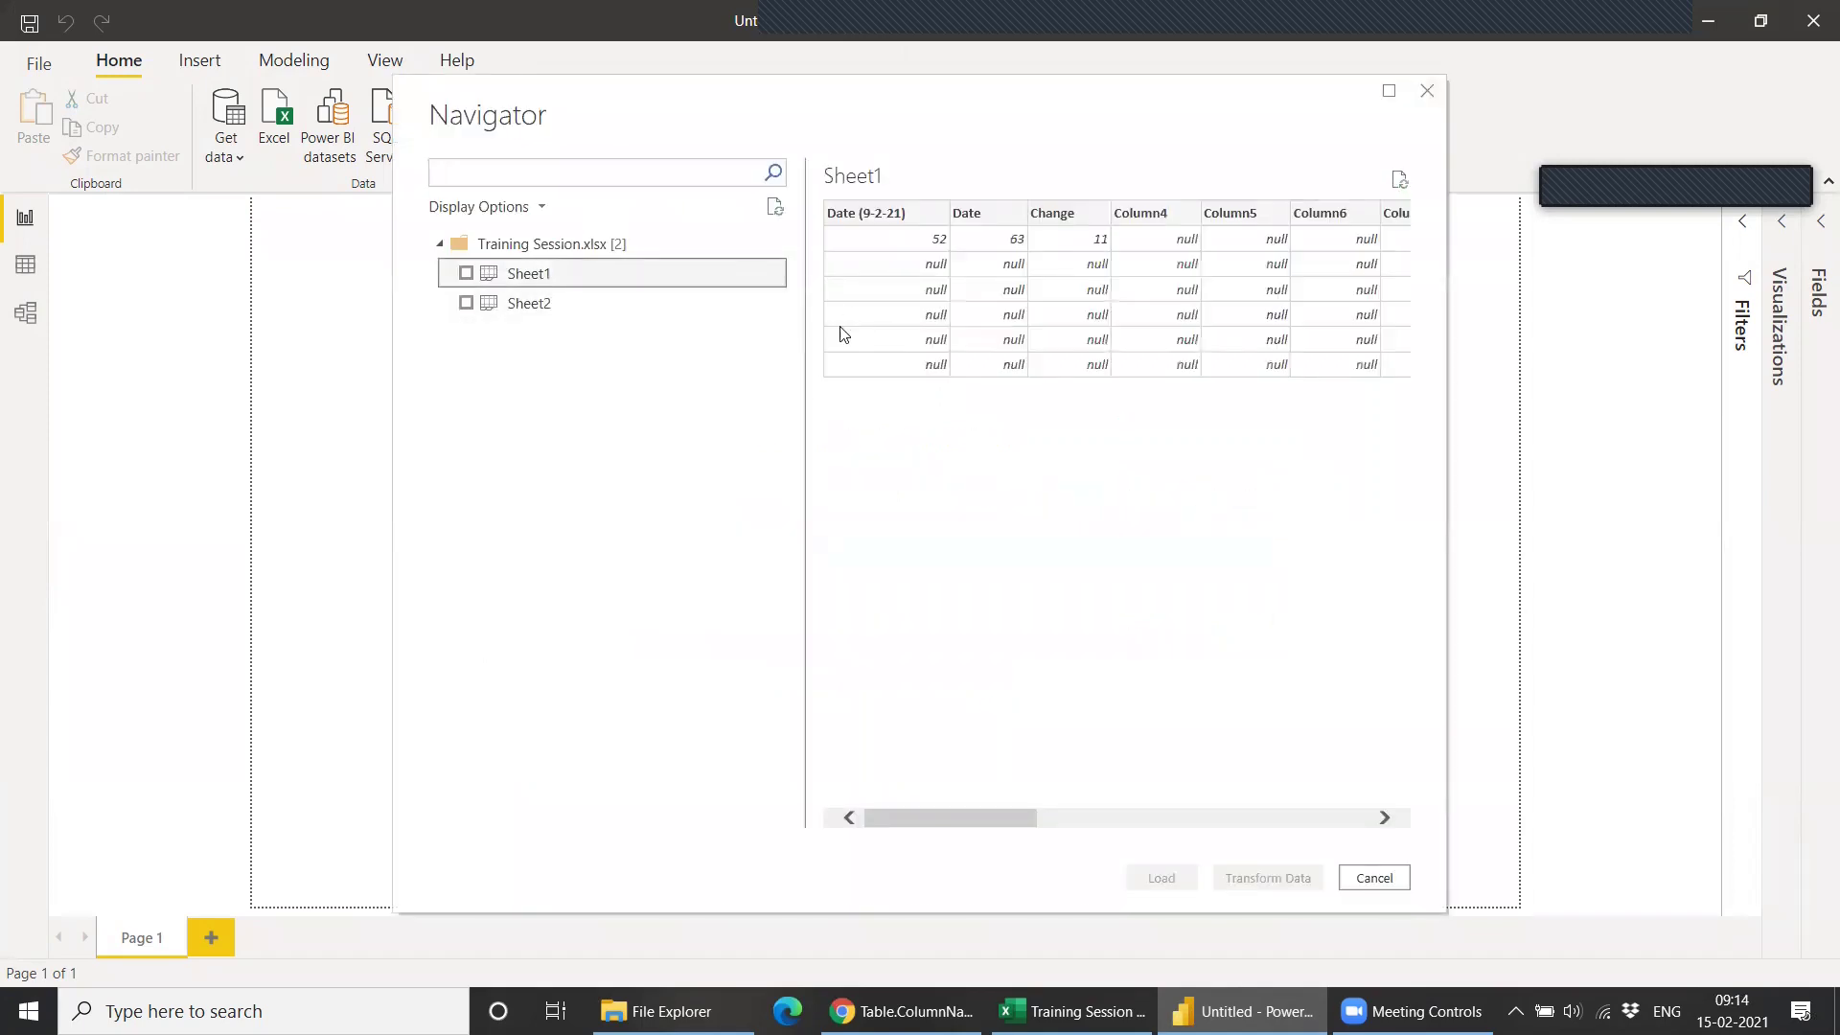
{"action": "left_click", "coordinate": [466, 273]}
{"action": "left_click", "coordinate": [465, 303]}
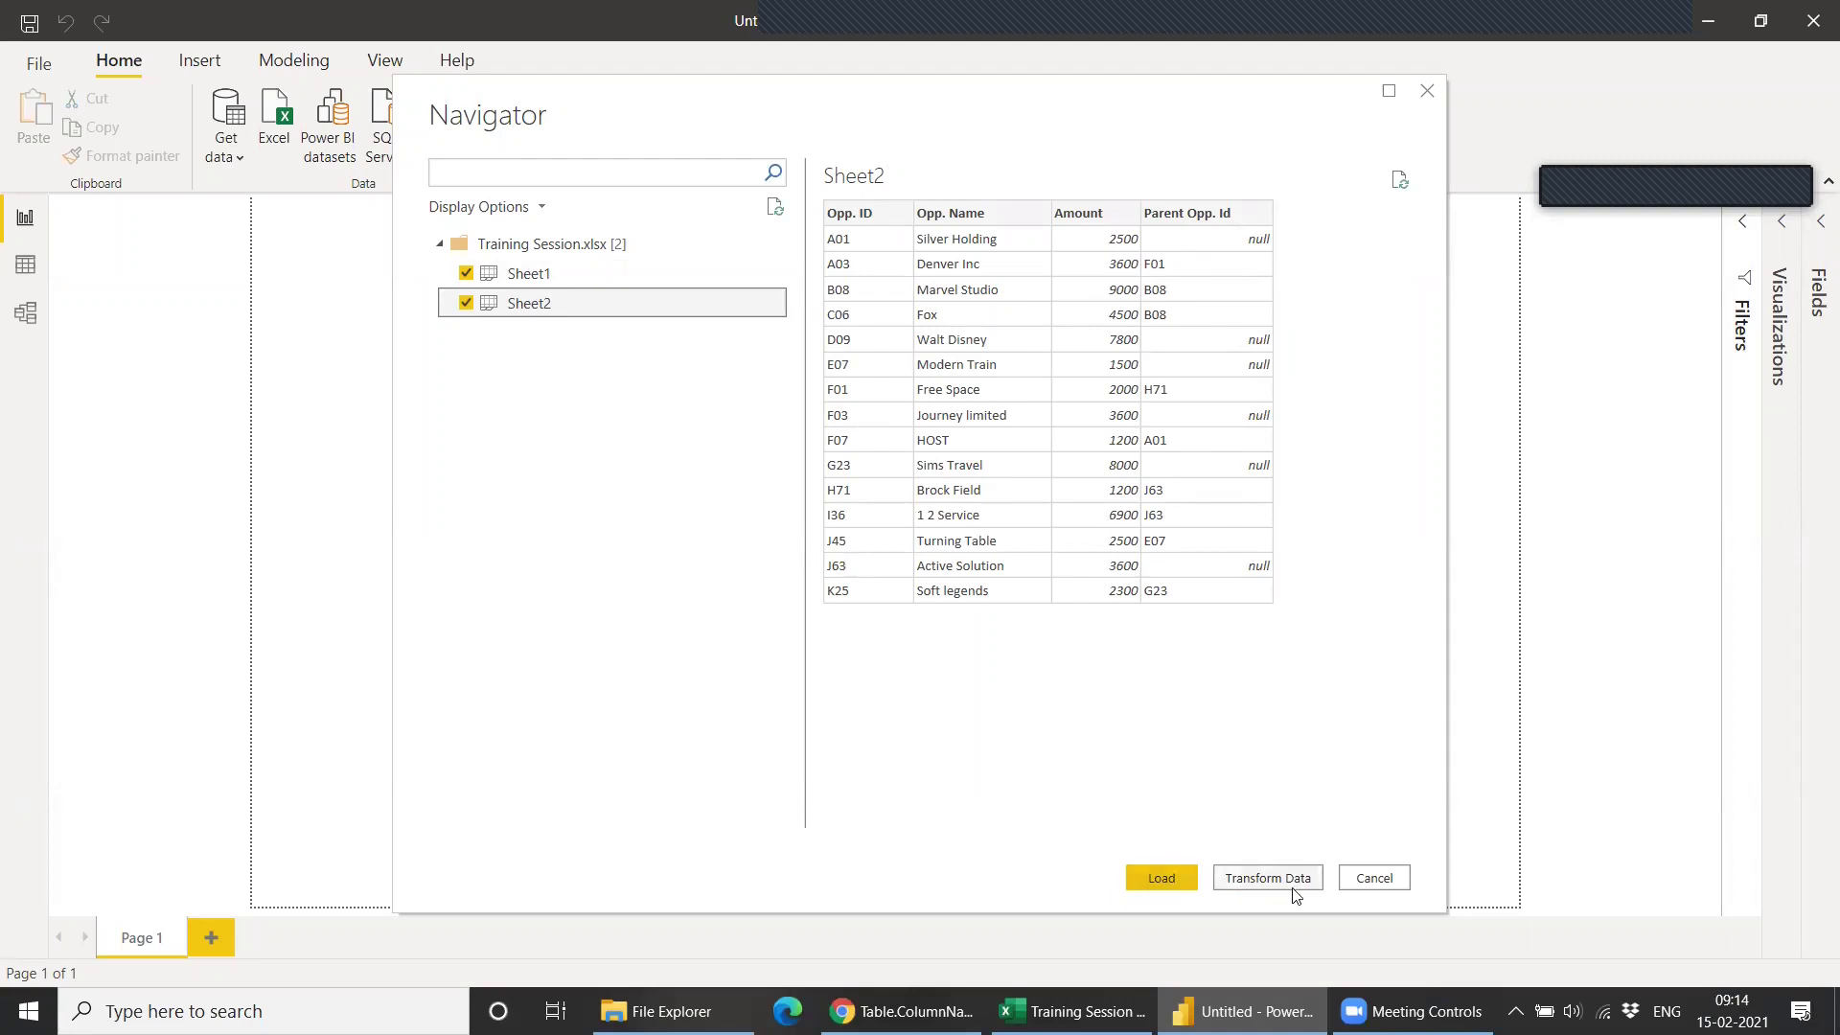
{"action": "left_click", "coordinate": [1260, 890]}
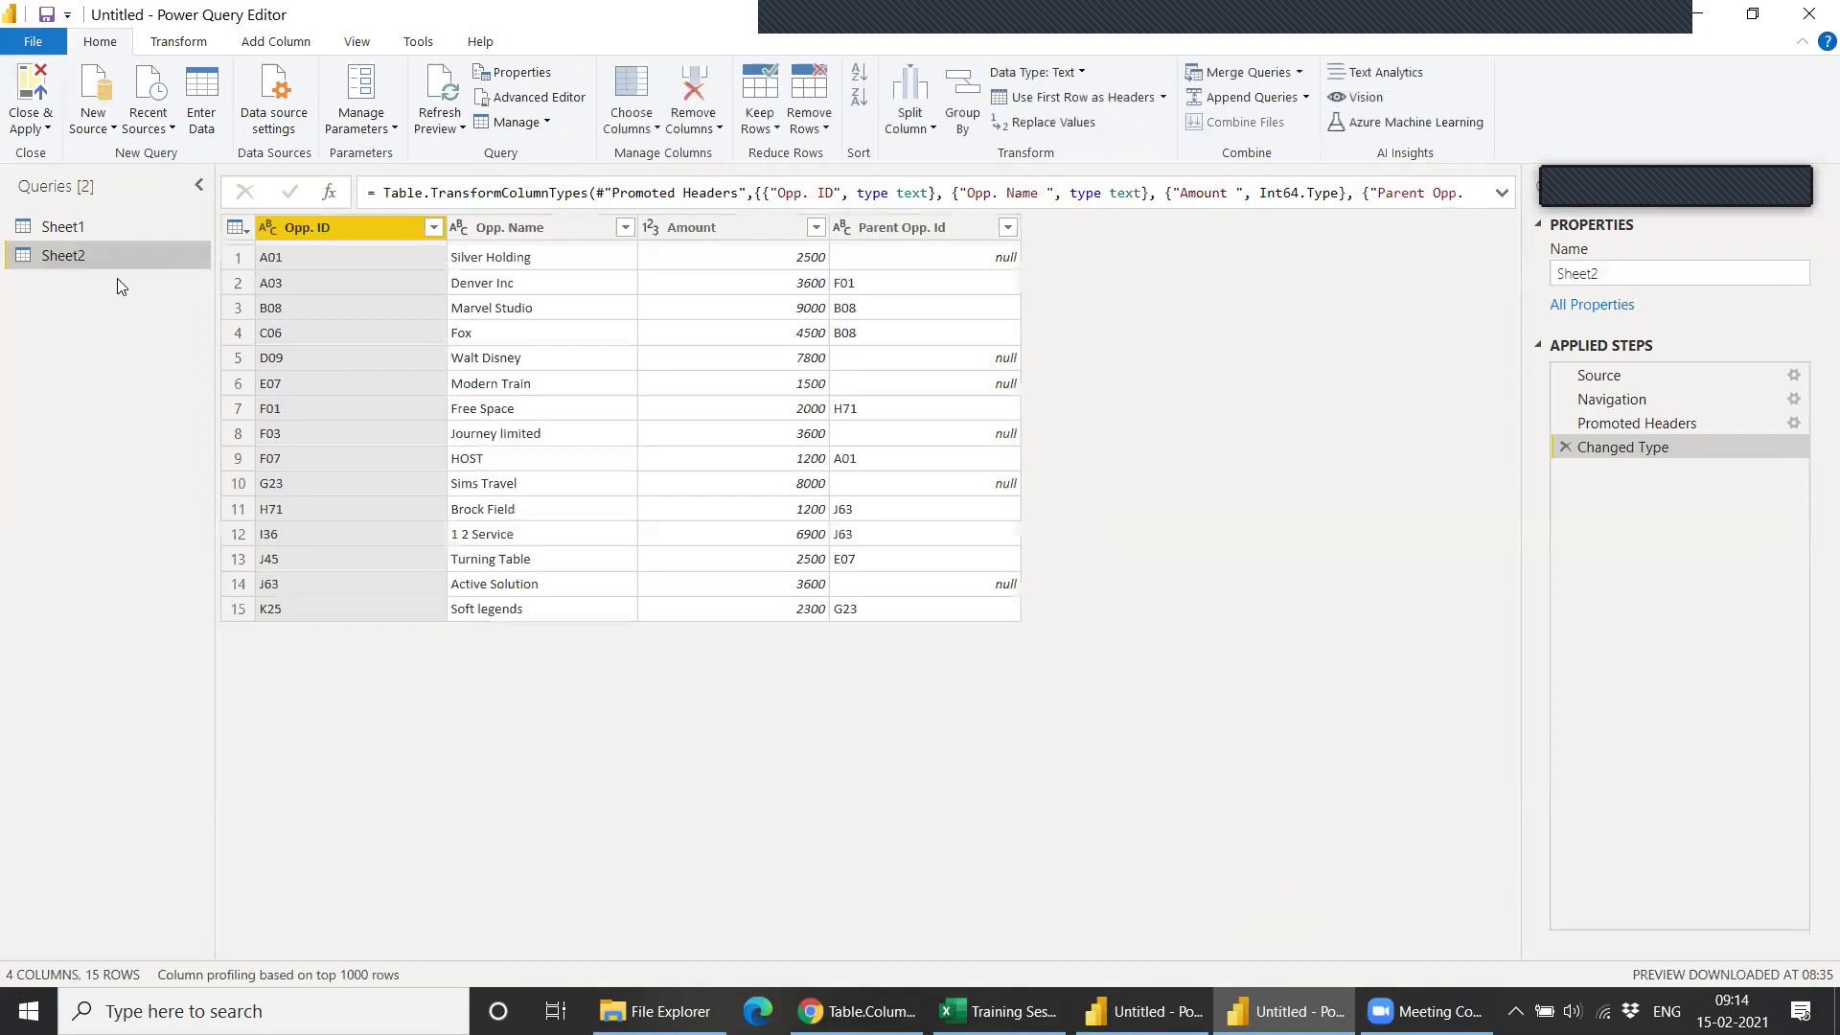
In the Sheet1 query, remove all columns except Date (9-2-21), Date and Change.
{"action": "left_click", "coordinate": [88, 227]}
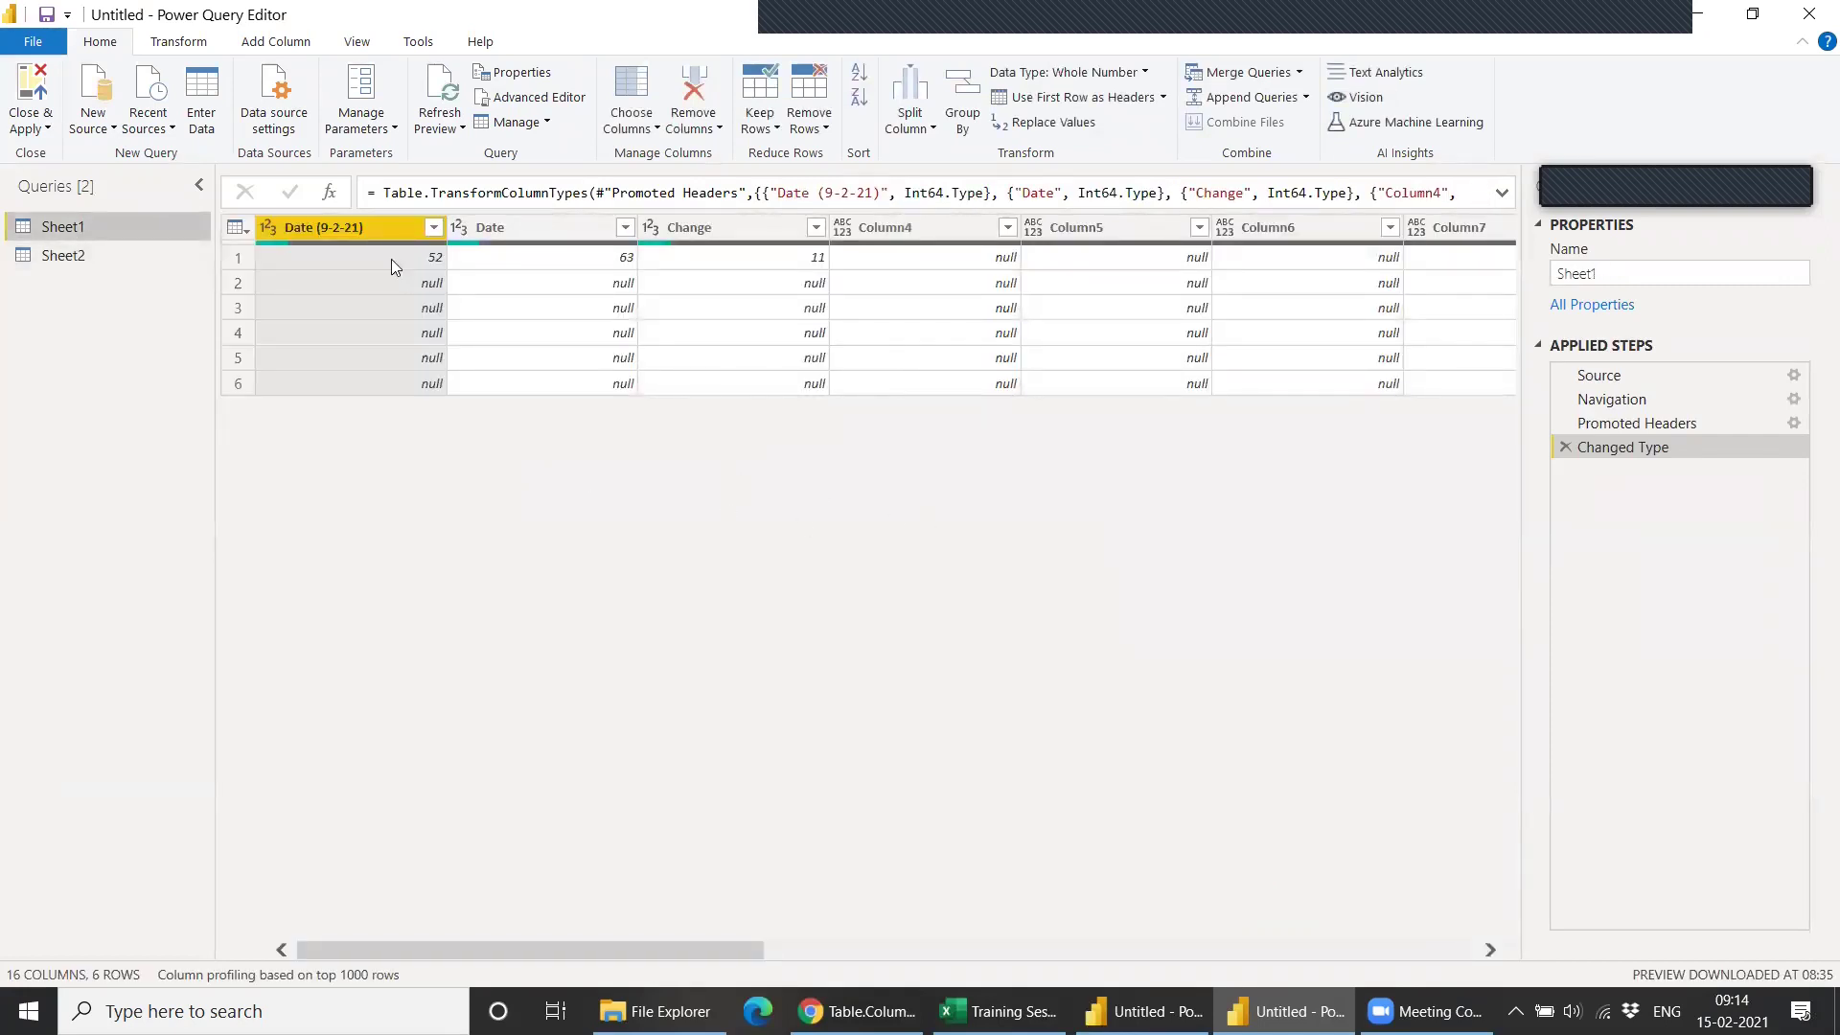
{"action": "left_click", "coordinate": [518, 236], "text": "ctrl"}
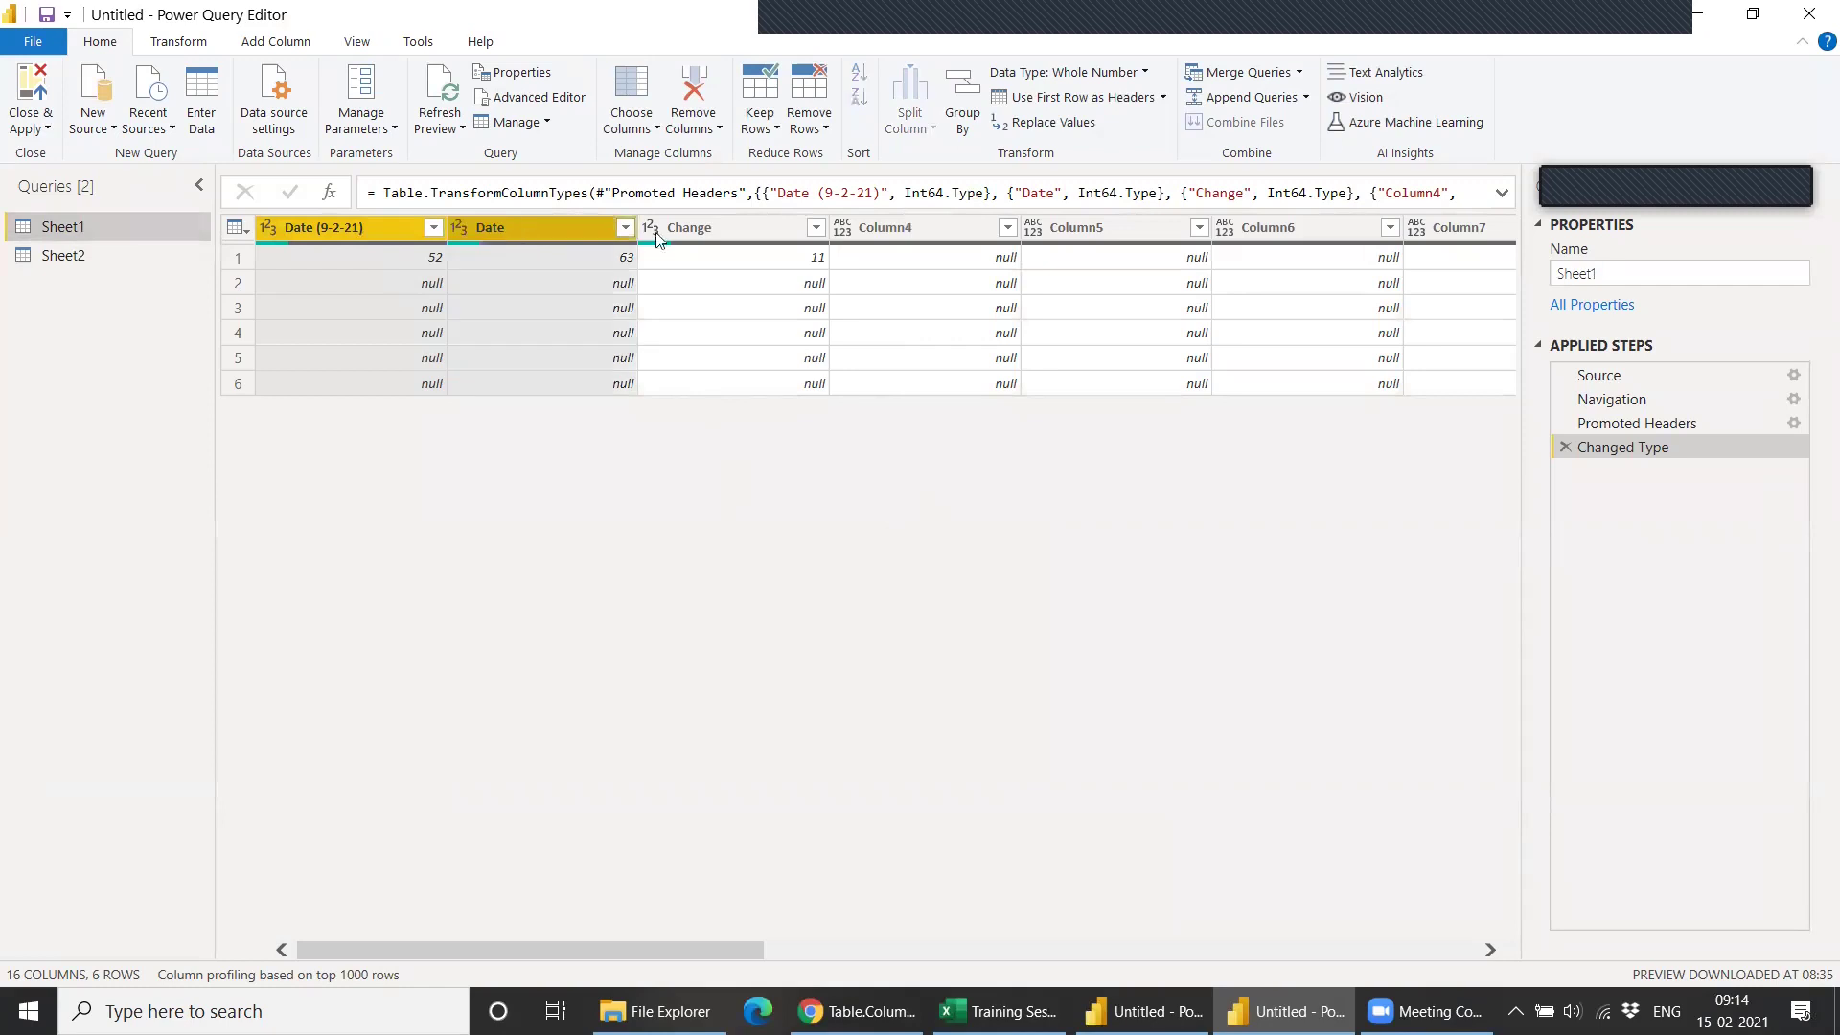
{"action": "left_click", "coordinate": [713, 230], "text": "ctrl"}
{"action": "right_click", "coordinate": [713, 230]}
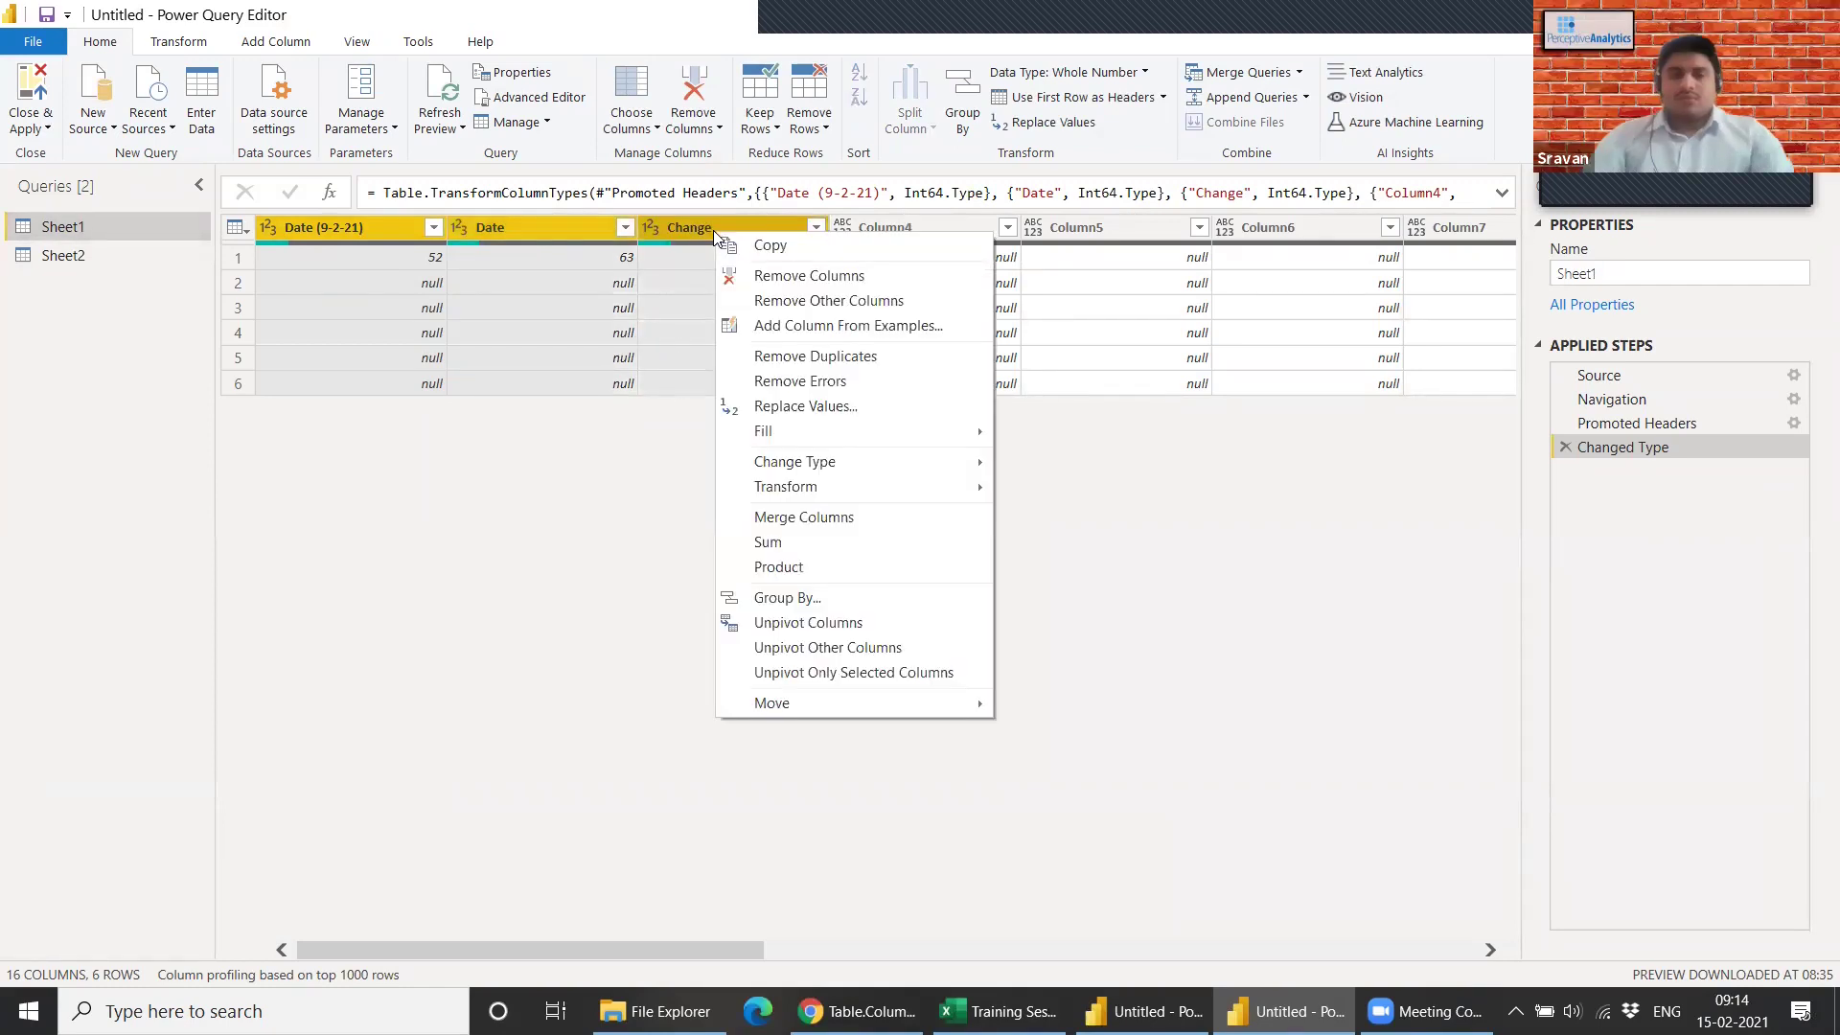
{"action": "left_click", "coordinate": [773, 303]}
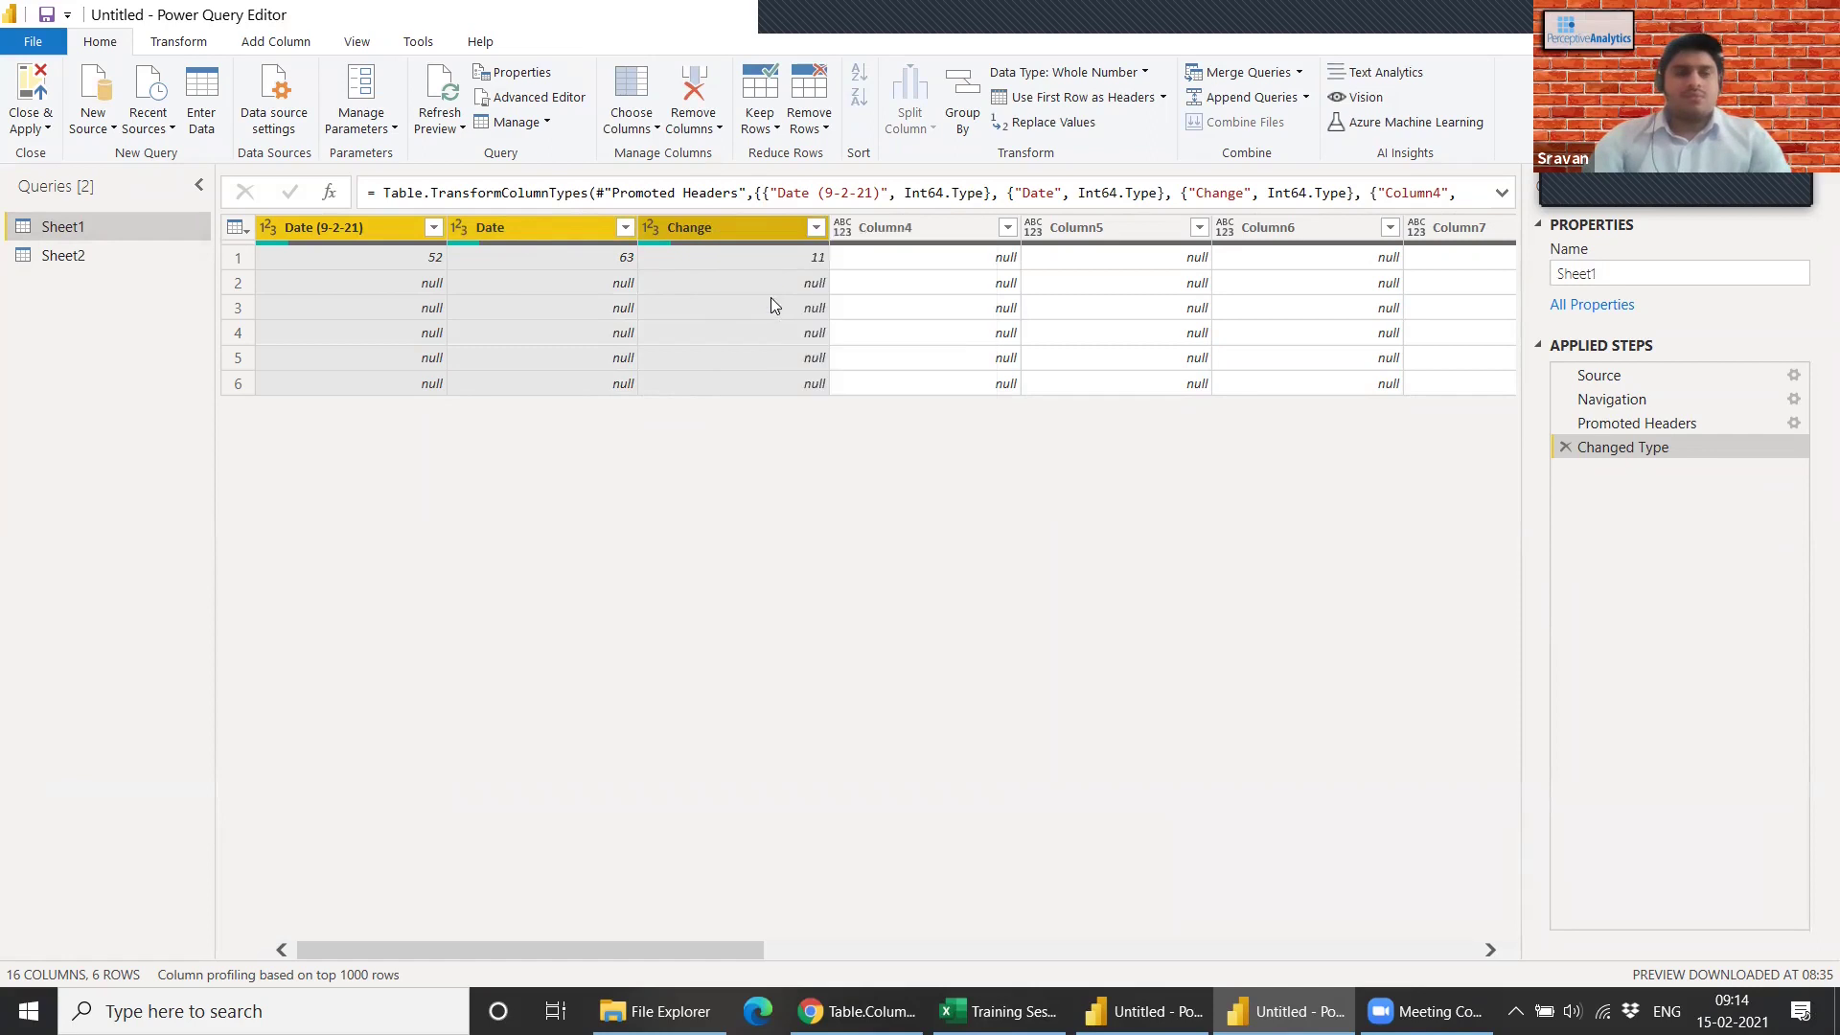
Rename the Date (9-2-21) column to Date (Last), and close the query editor with the changes applied.
{"action": "double_click", "coordinate": [368, 230]}
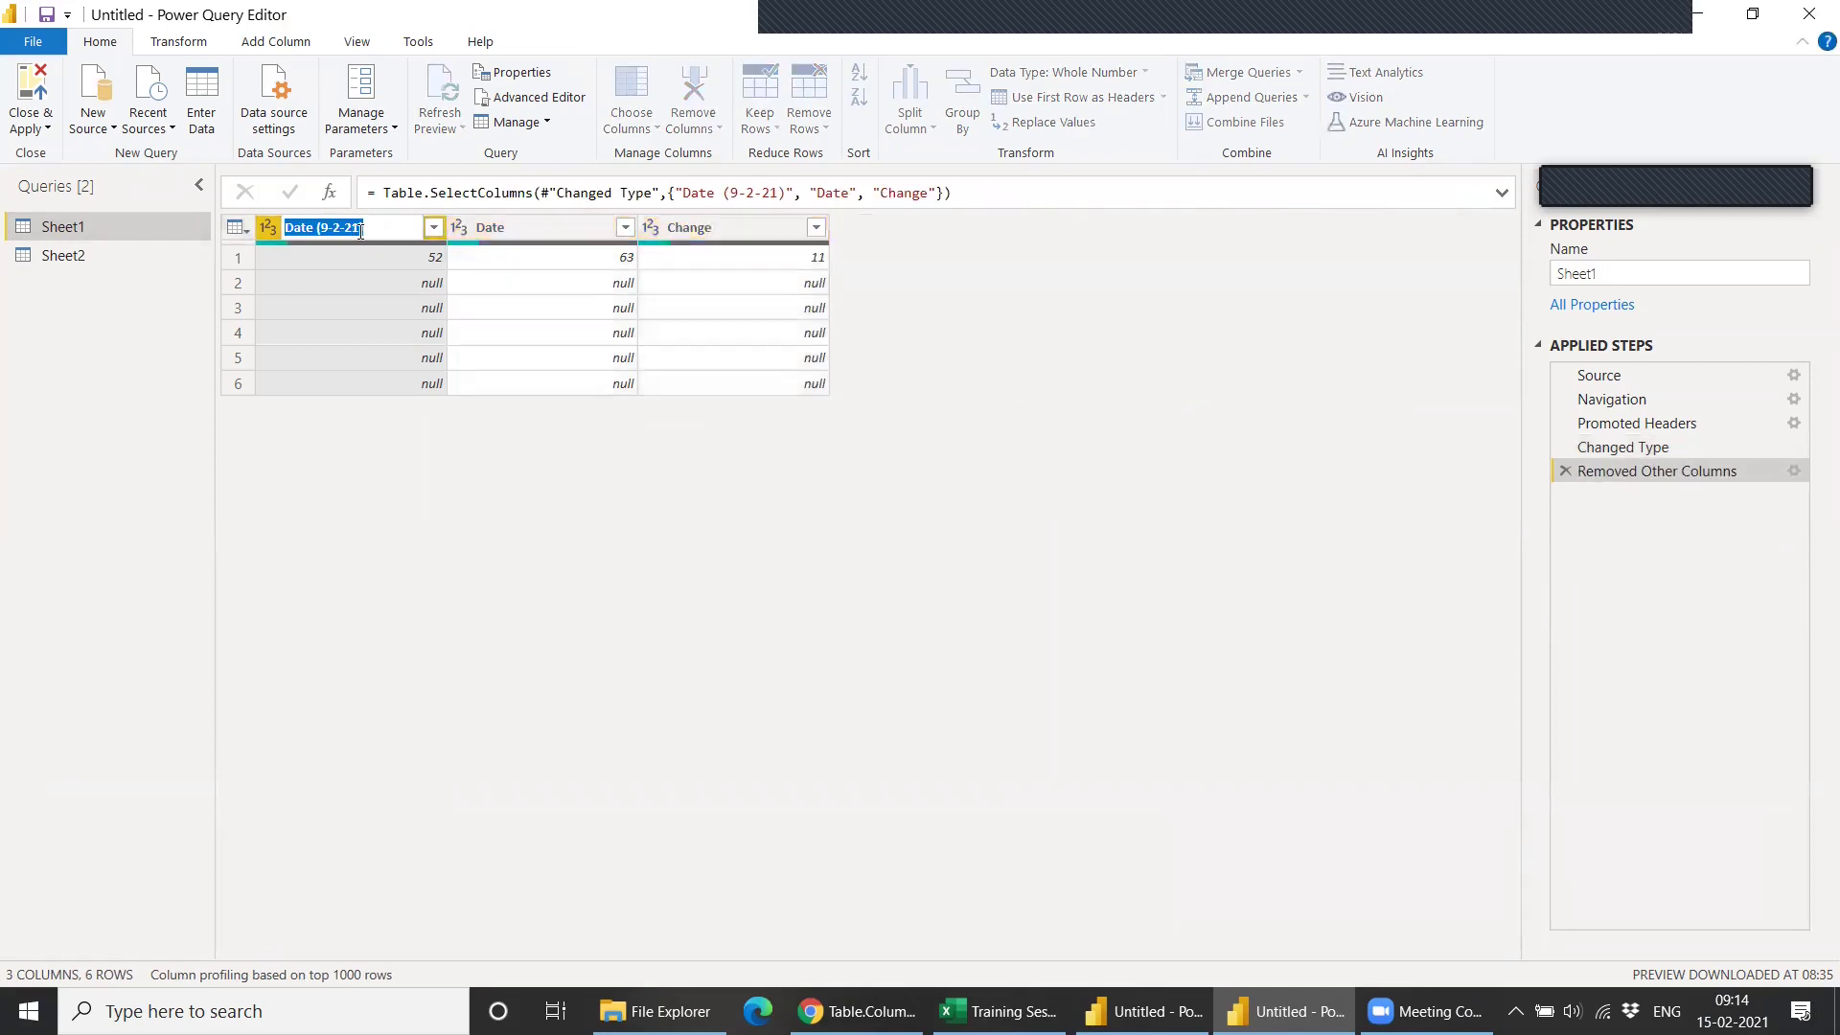
{"action": "left_click", "coordinate": [361, 231]}
{"action": "key", "text": "BackSpace"}
{"action": "key", "text": "BackSpace"}
{"action": "key", "text": "BackSpace"}
{"action": "key", "text": "Return"}
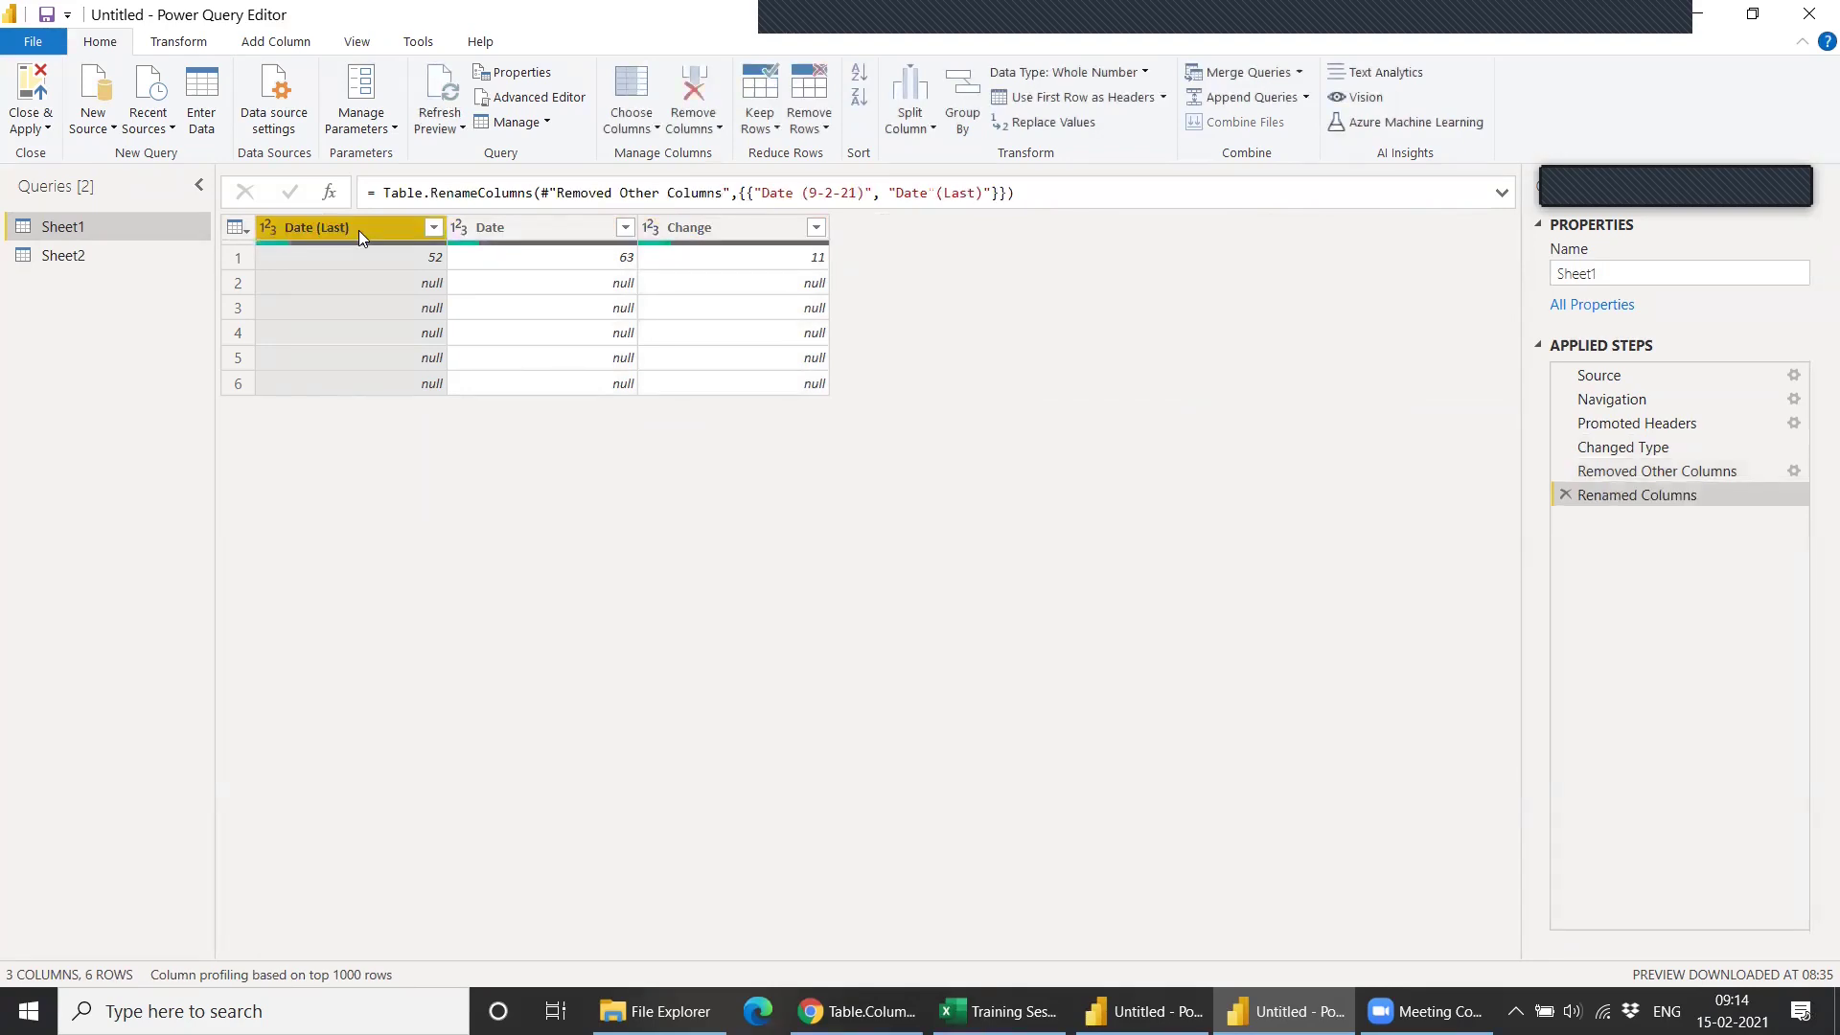
{"action": "left_click", "coordinate": [15, 88]}
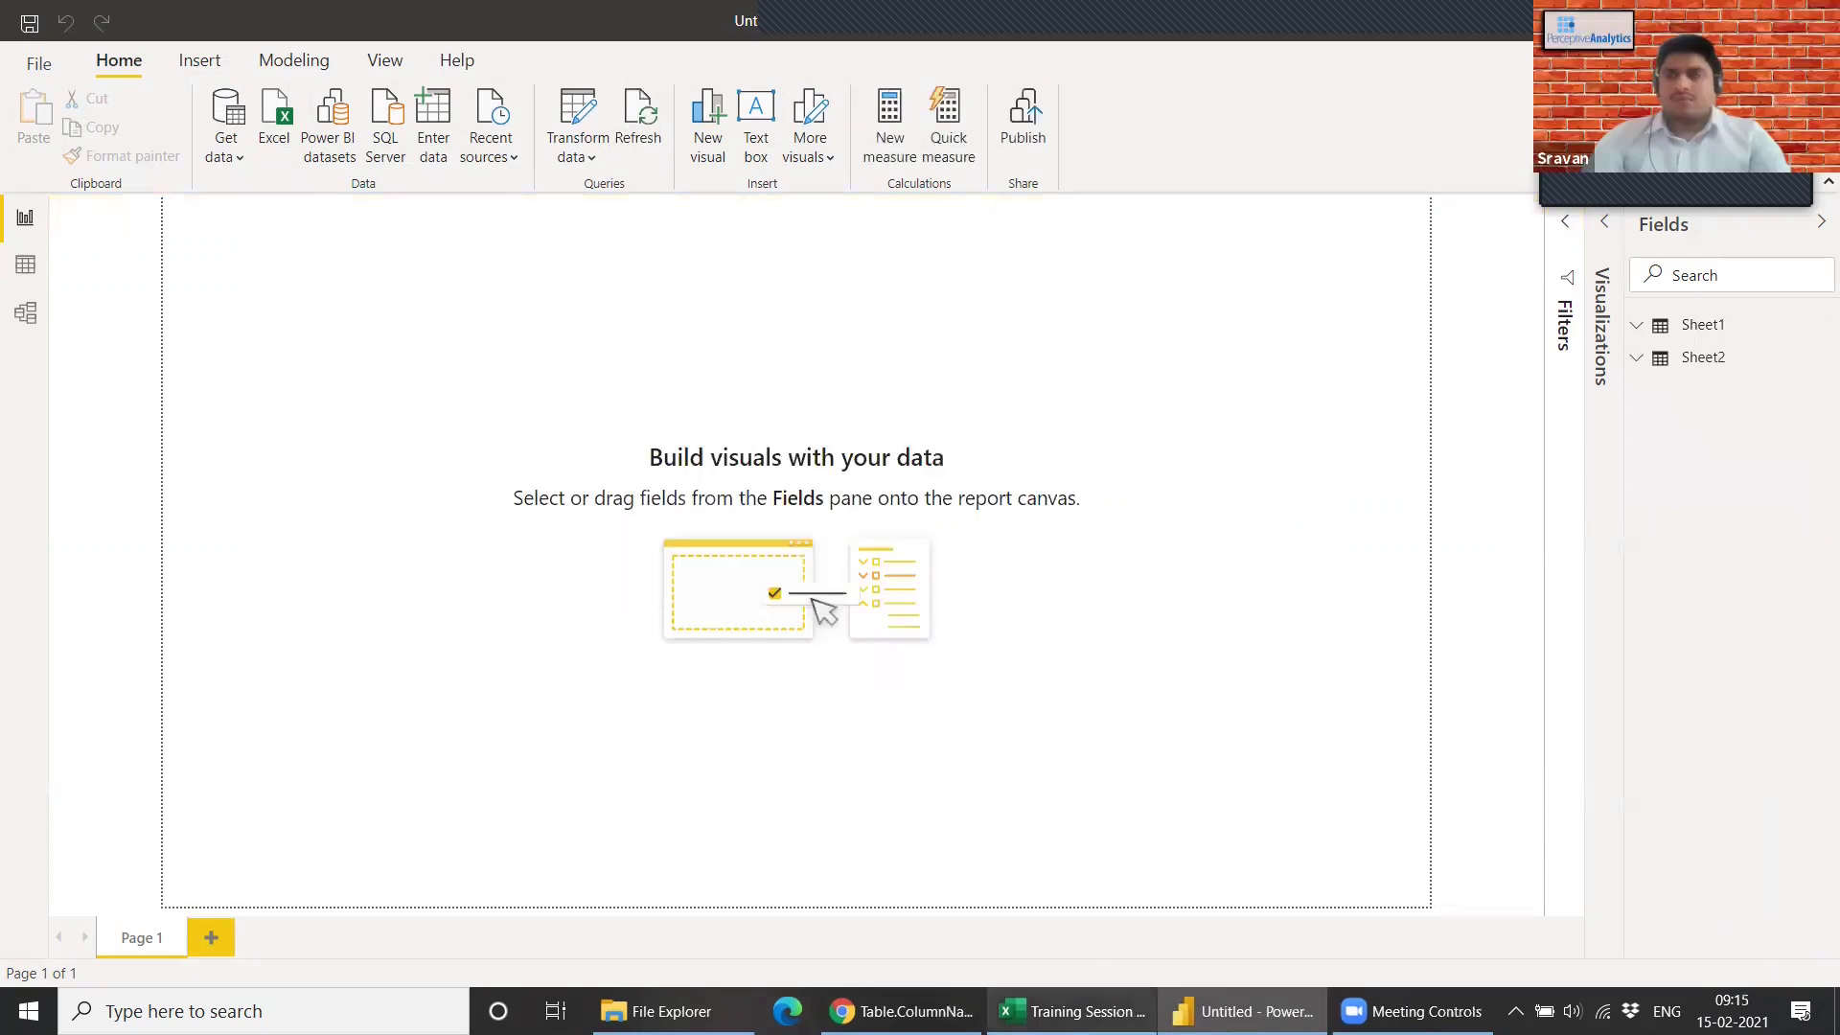
Switch to Excel, change the header in cell A1 of Sheet1 to Date (11-2-21), and save the workbook.
{"action": "key", "text": "alt+Tab"}
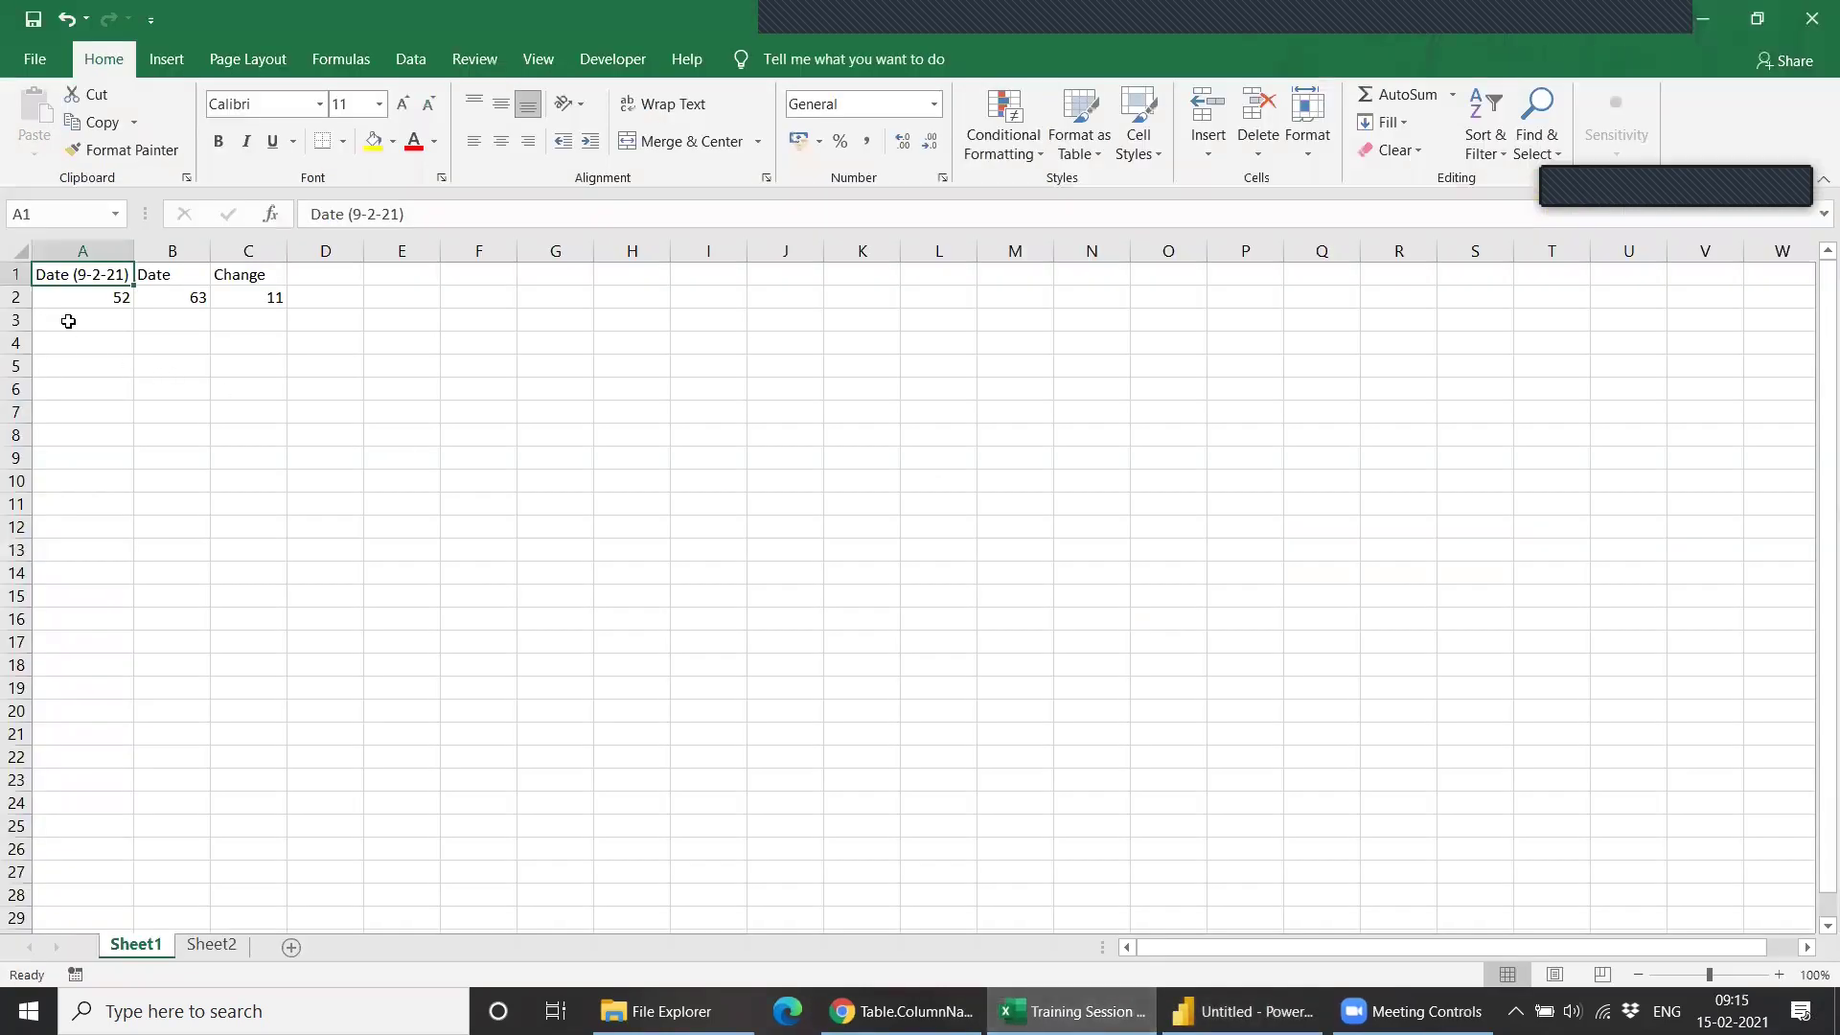
{"action": "left_click", "coordinate": [362, 214]}
{"action": "key", "text": "BackSpace"}
{"action": "type", "text": "11"}
{"action": "left_click", "coordinate": [406, 472]}
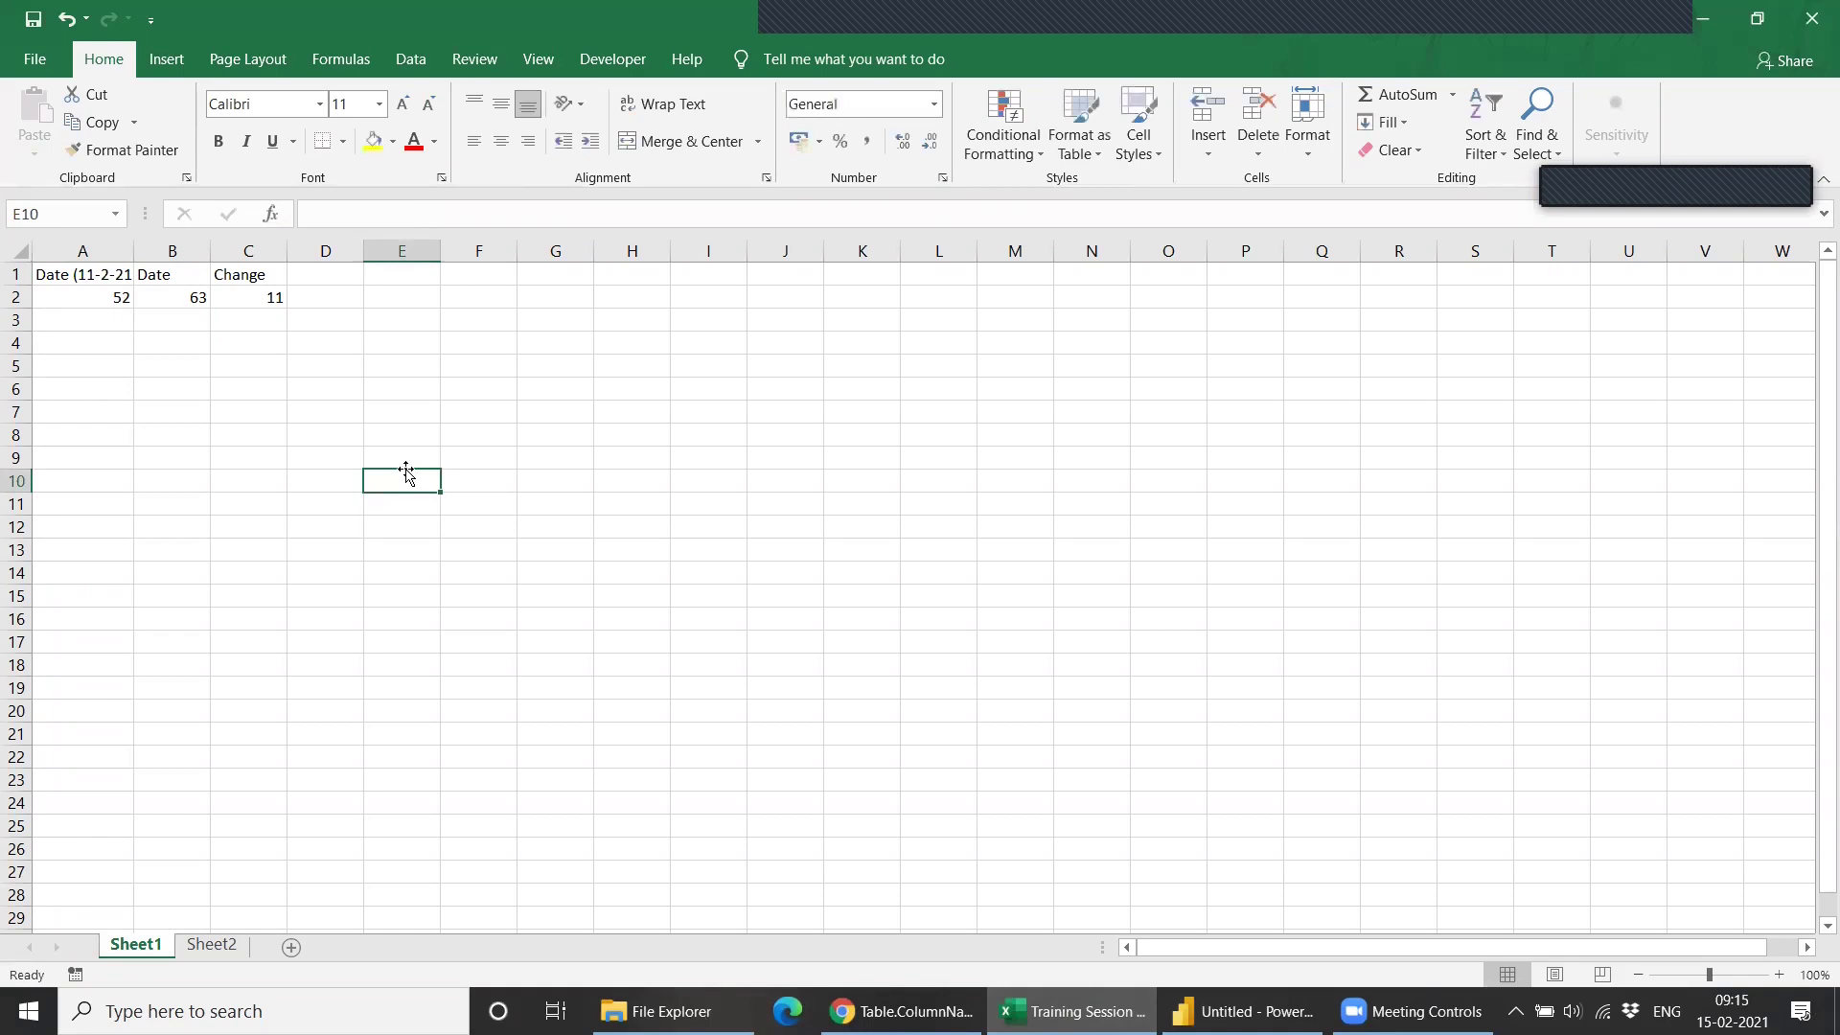
{"action": "left_click", "coordinate": [32, 19]}
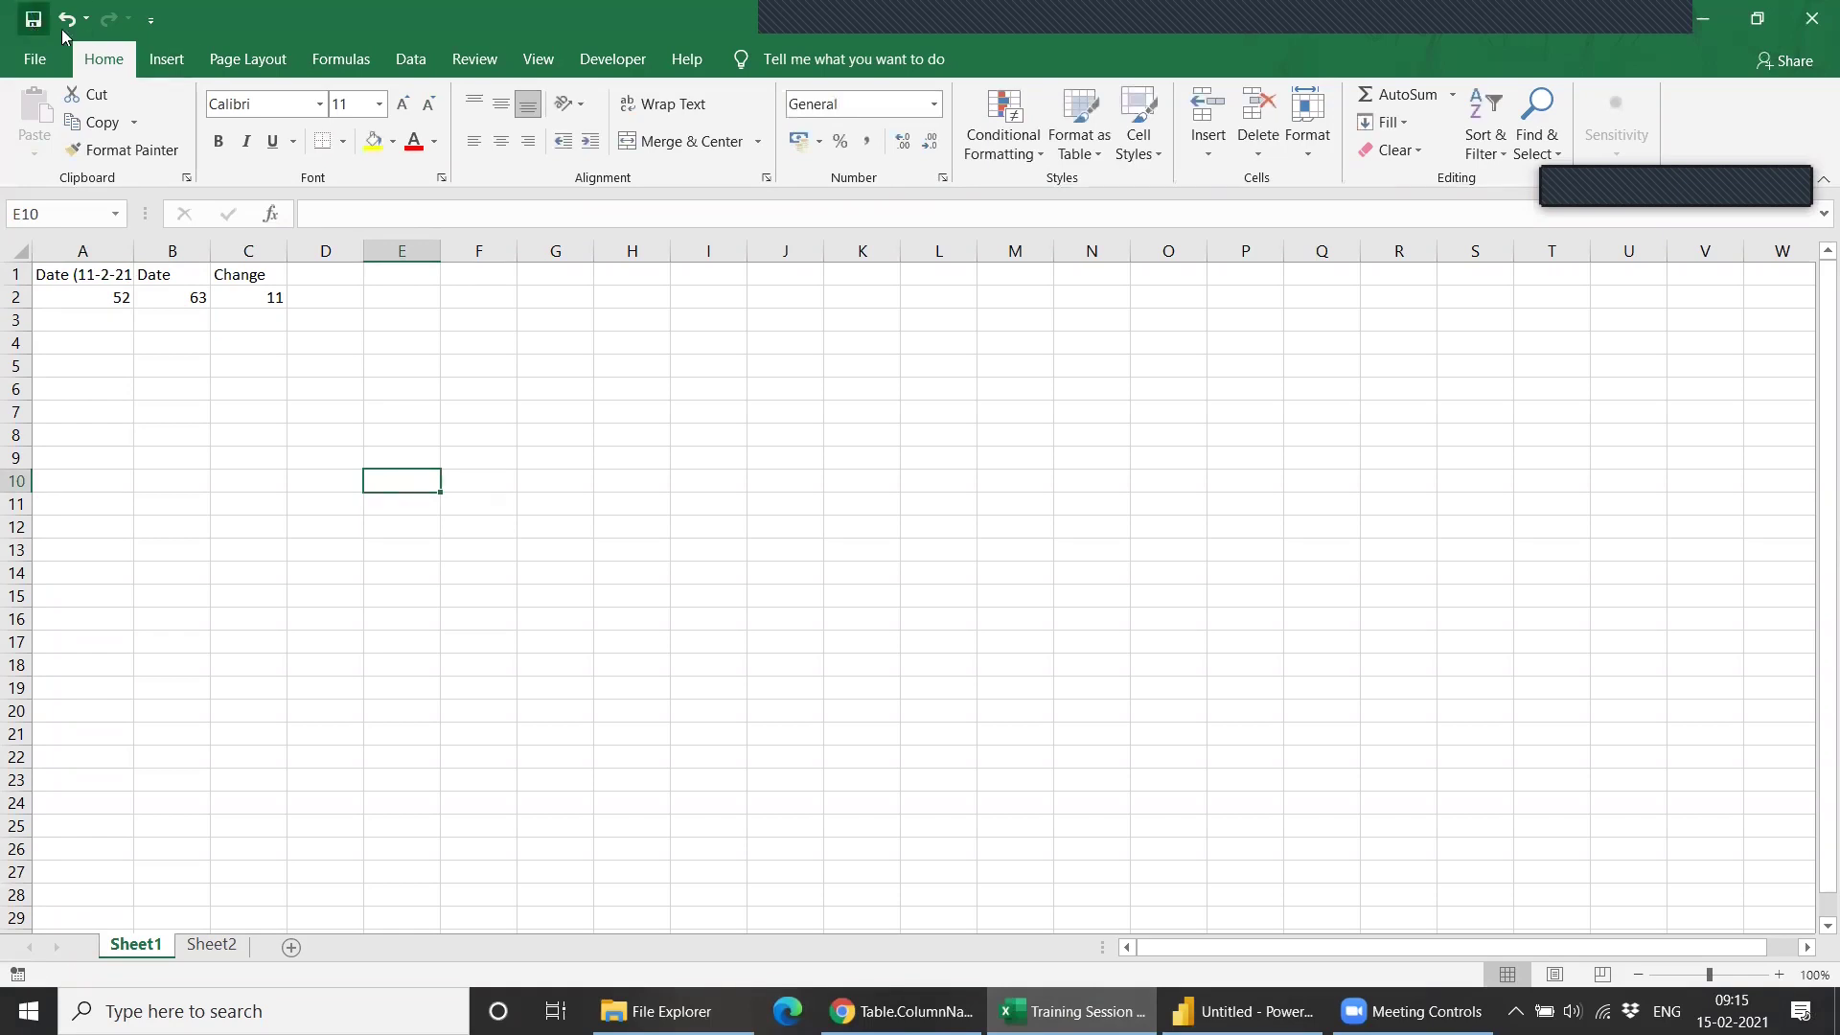
Switch to Power BI Desktop, reopen Power Query Editor and refresh the preview of the Sheet1 query.
{"action": "left_click", "coordinate": [1241, 1012]}
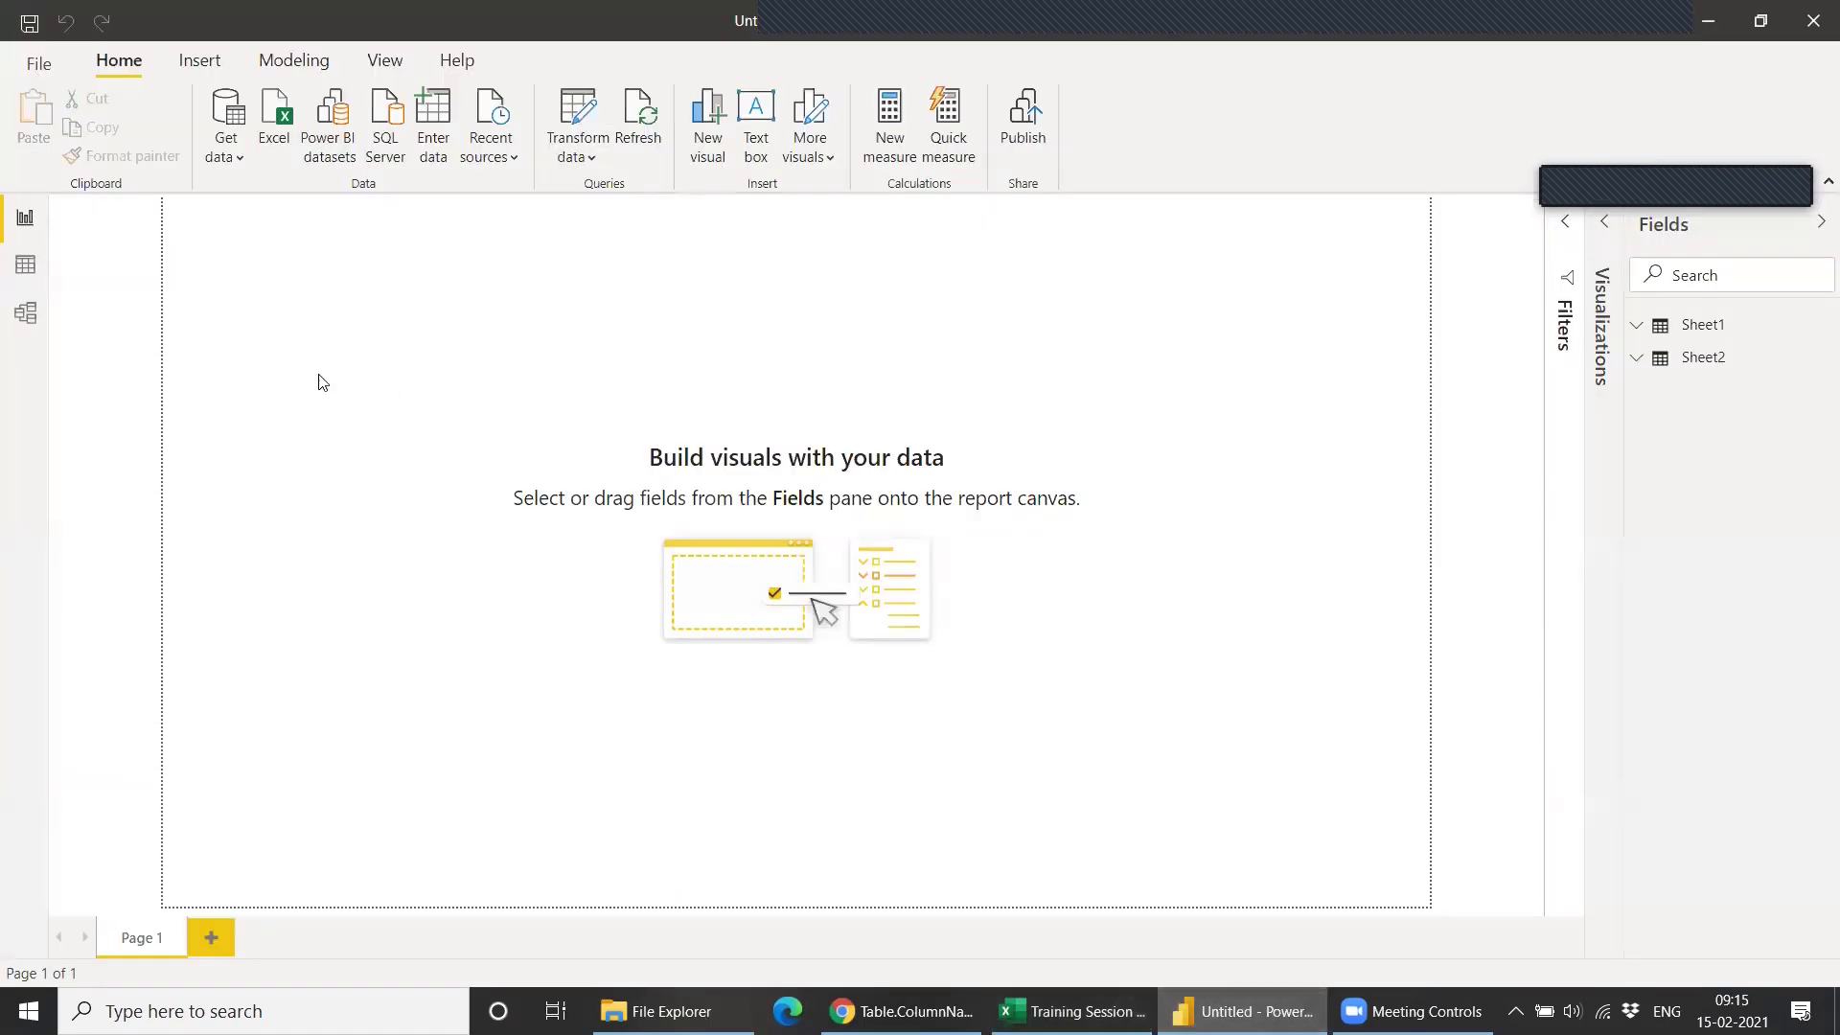
{"action": "left_click", "coordinate": [592, 97]}
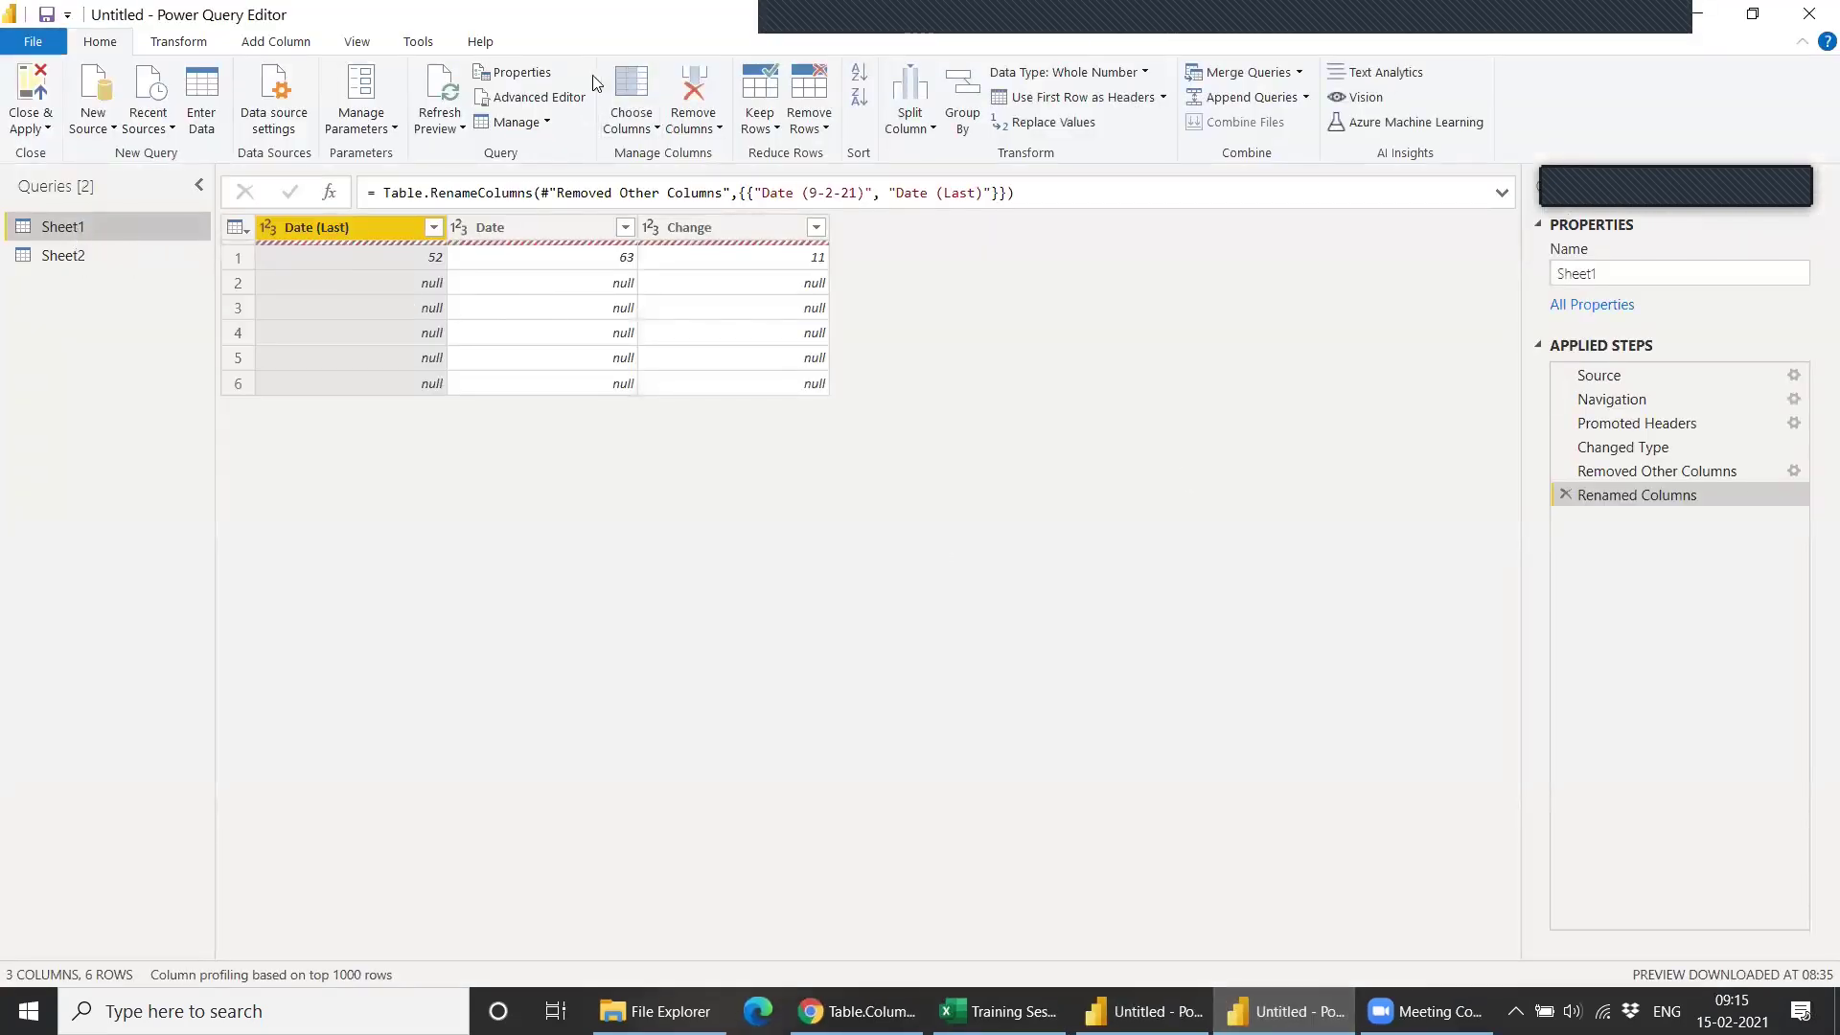
{"action": "left_click", "coordinate": [446, 85]}
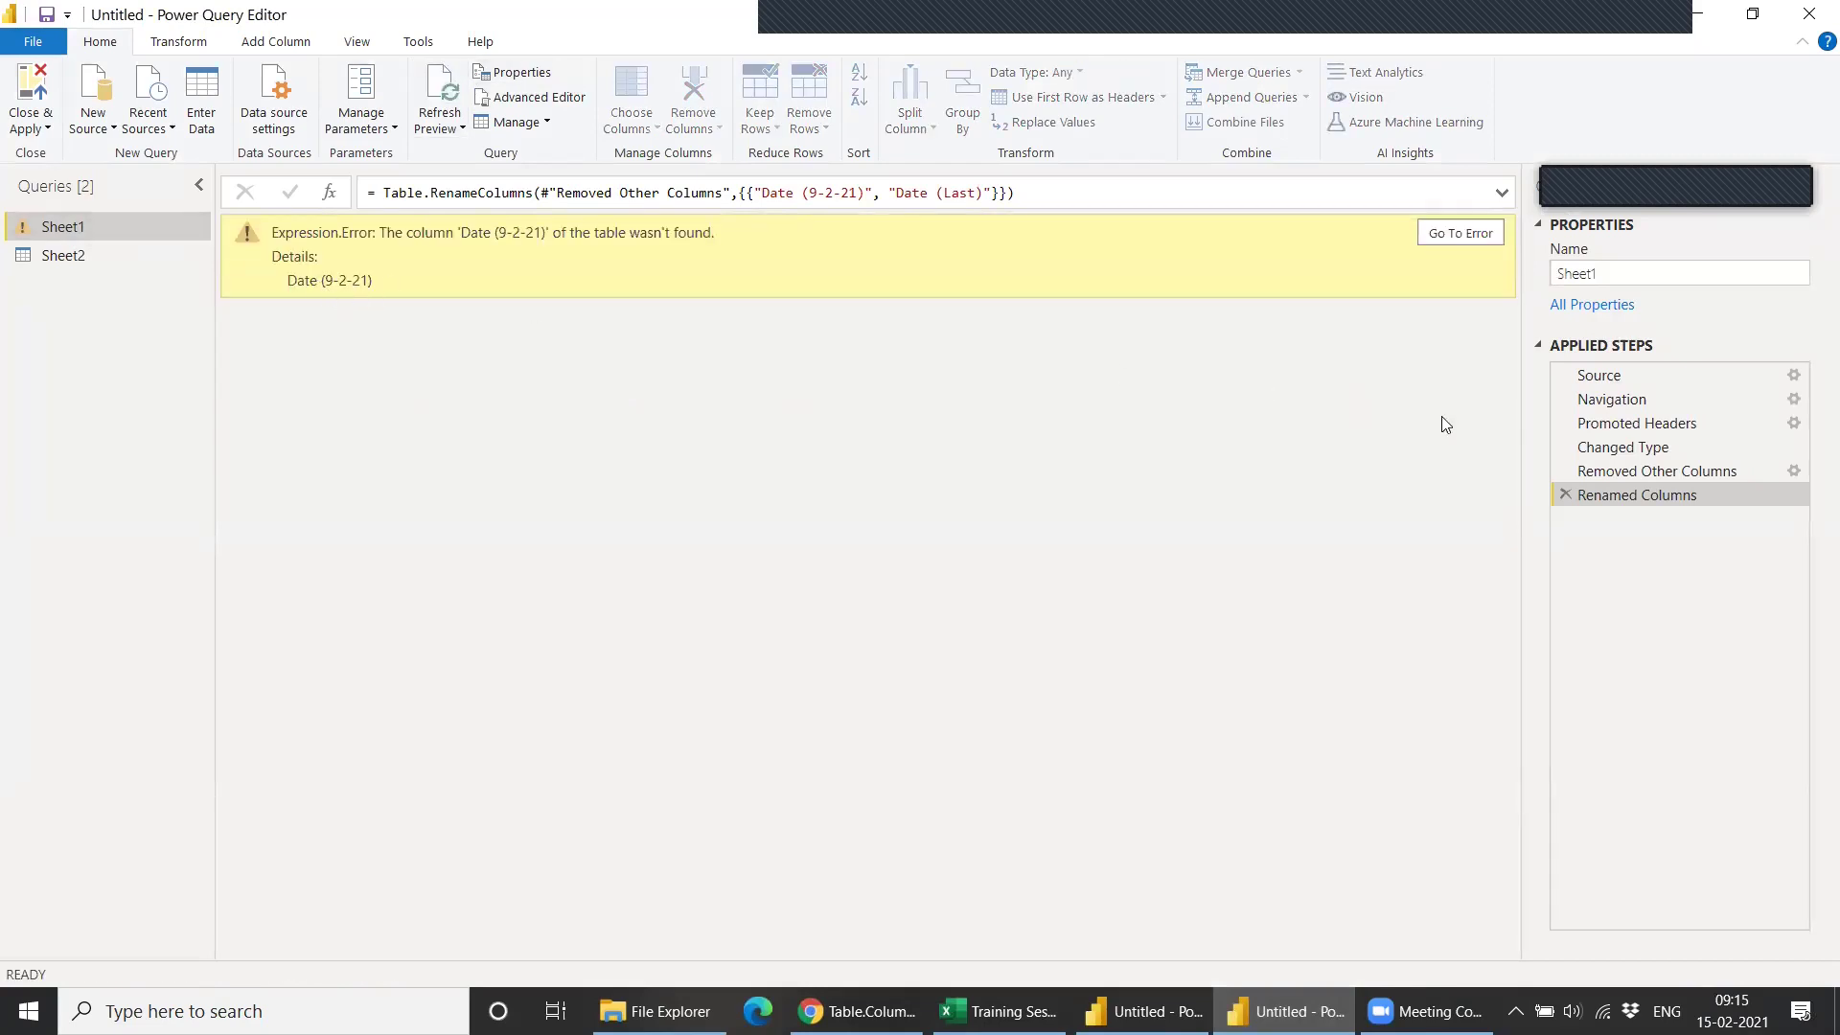
Examine the Sheet1 query's applied steps from Promoted Headers to Renamed Columns to trace where the column error starts.
{"action": "left_click", "coordinate": [1641, 471]}
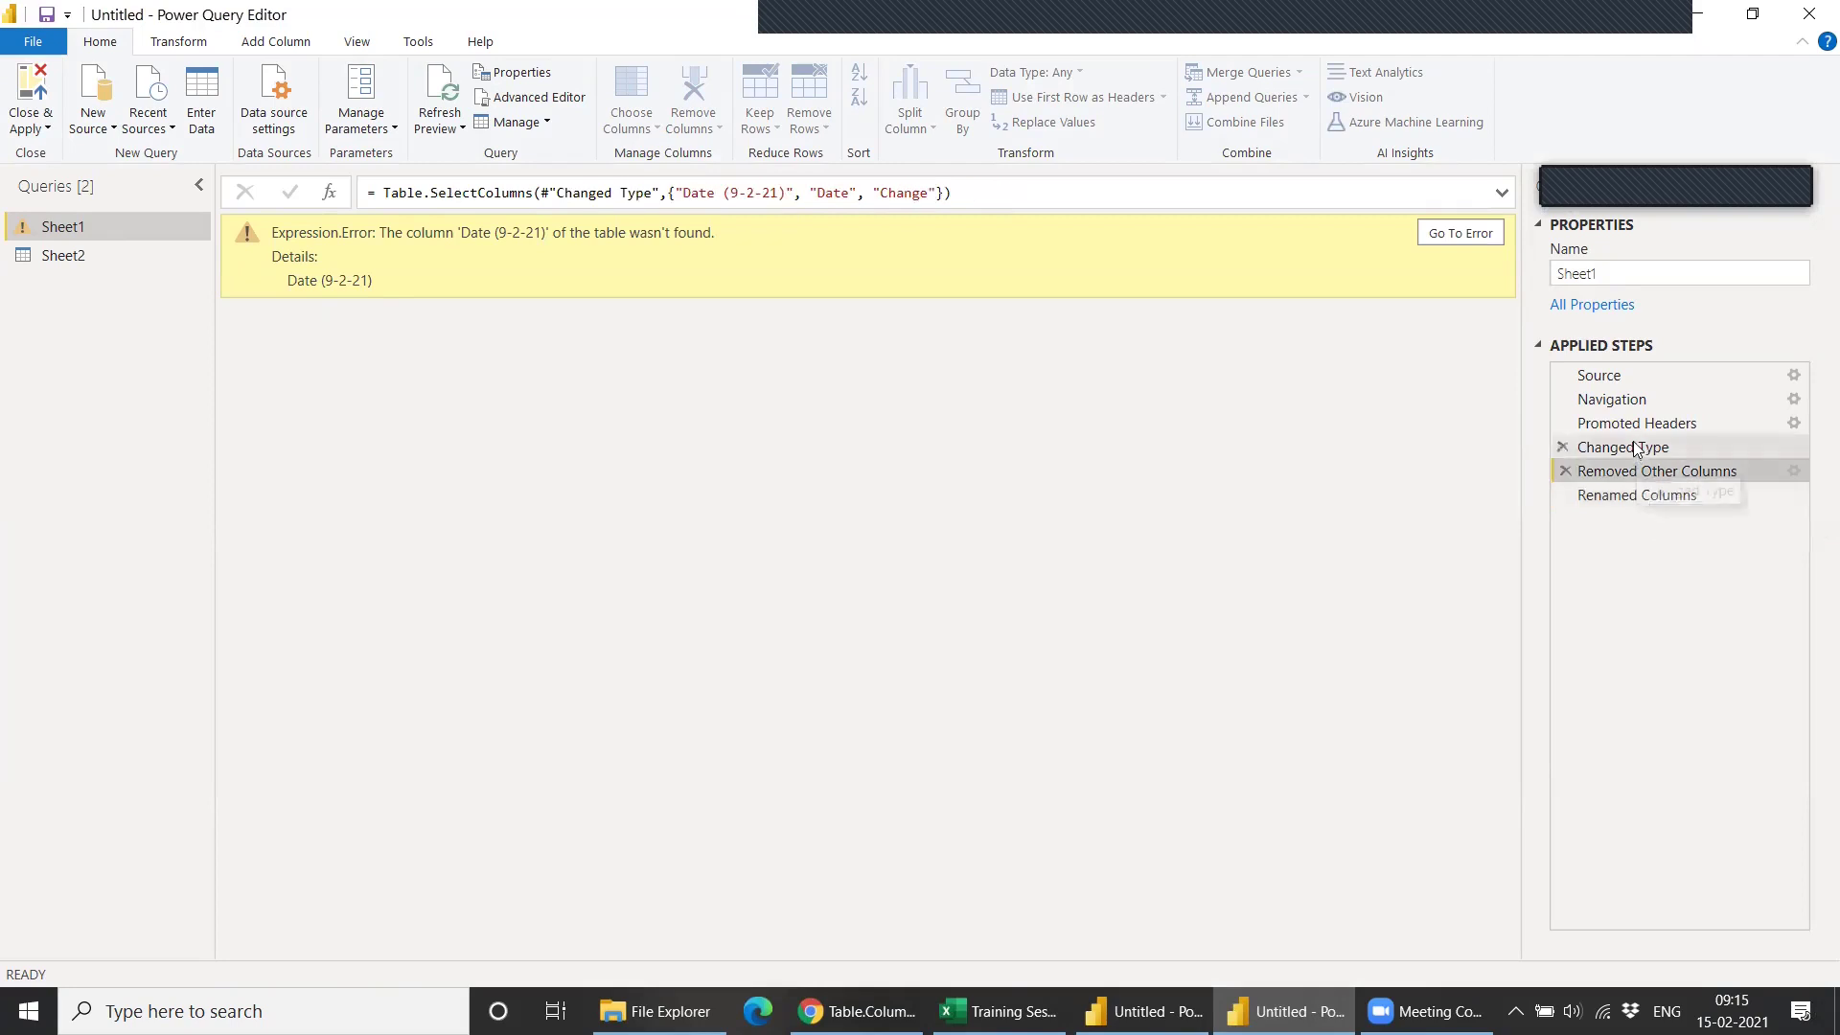
{"action": "left_click", "coordinate": [1635, 449]}
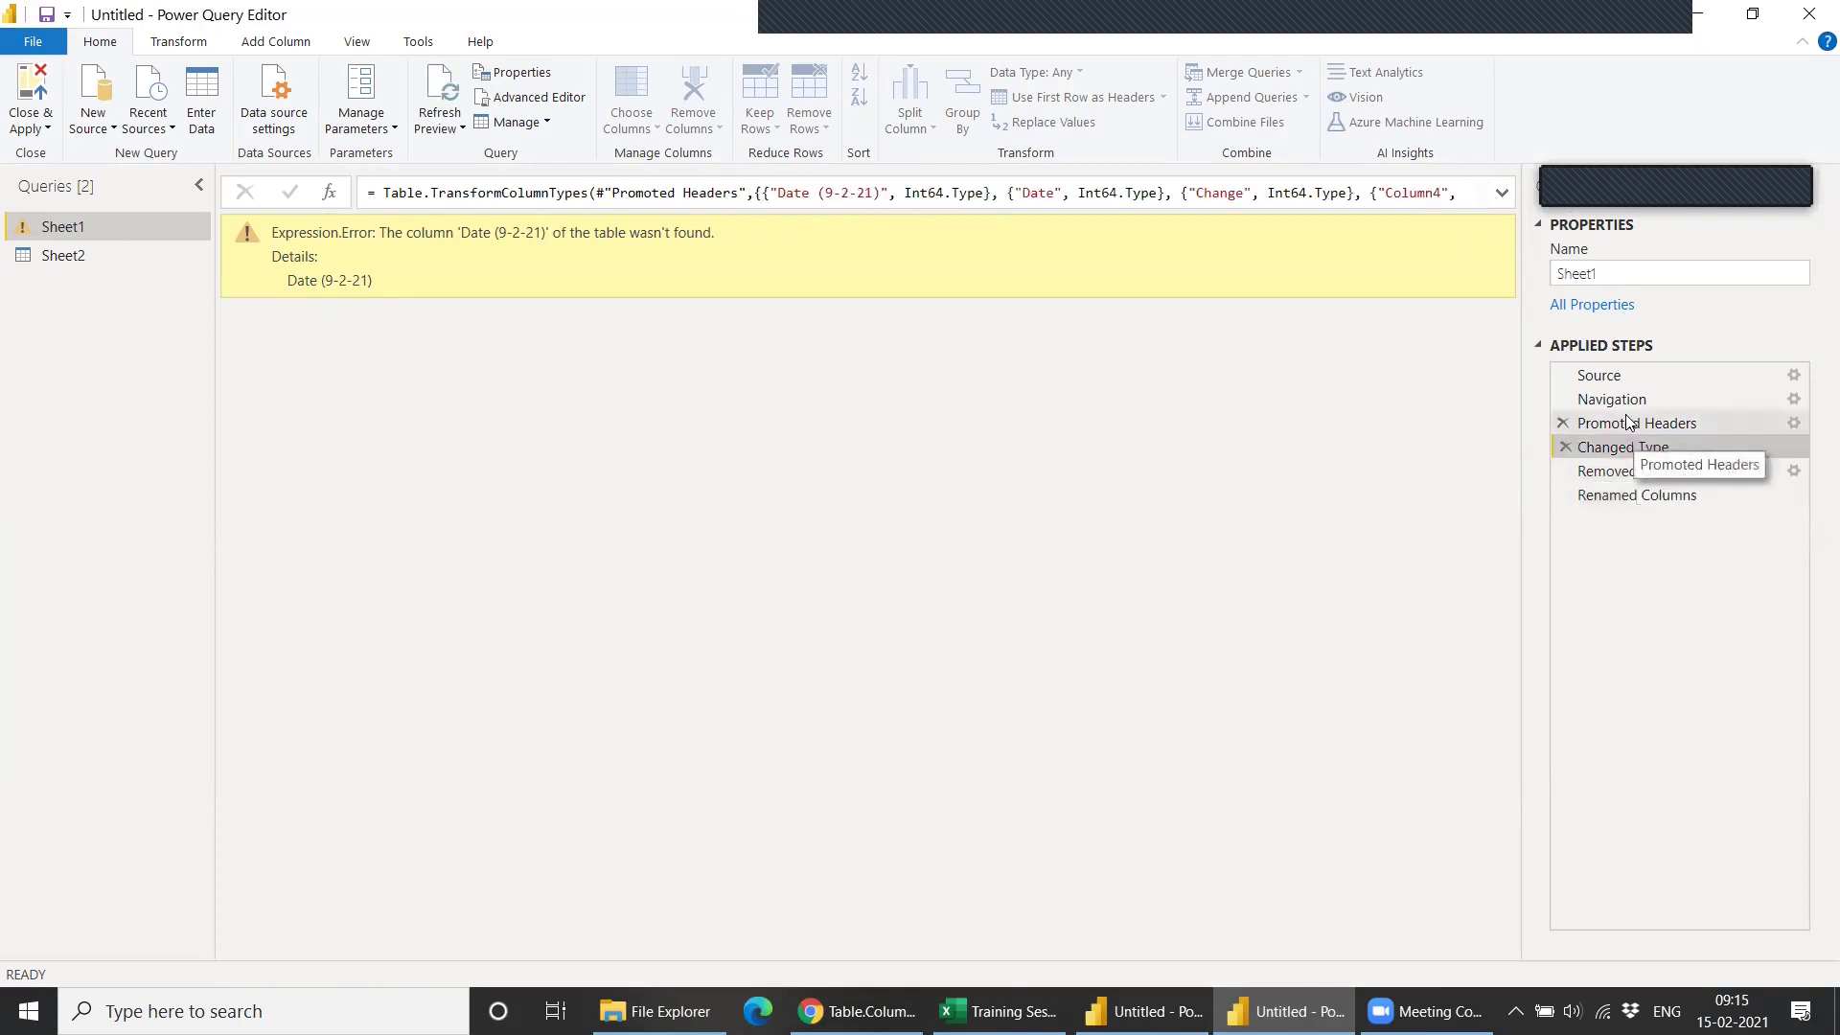
{"action": "left_click", "coordinate": [1630, 423]}
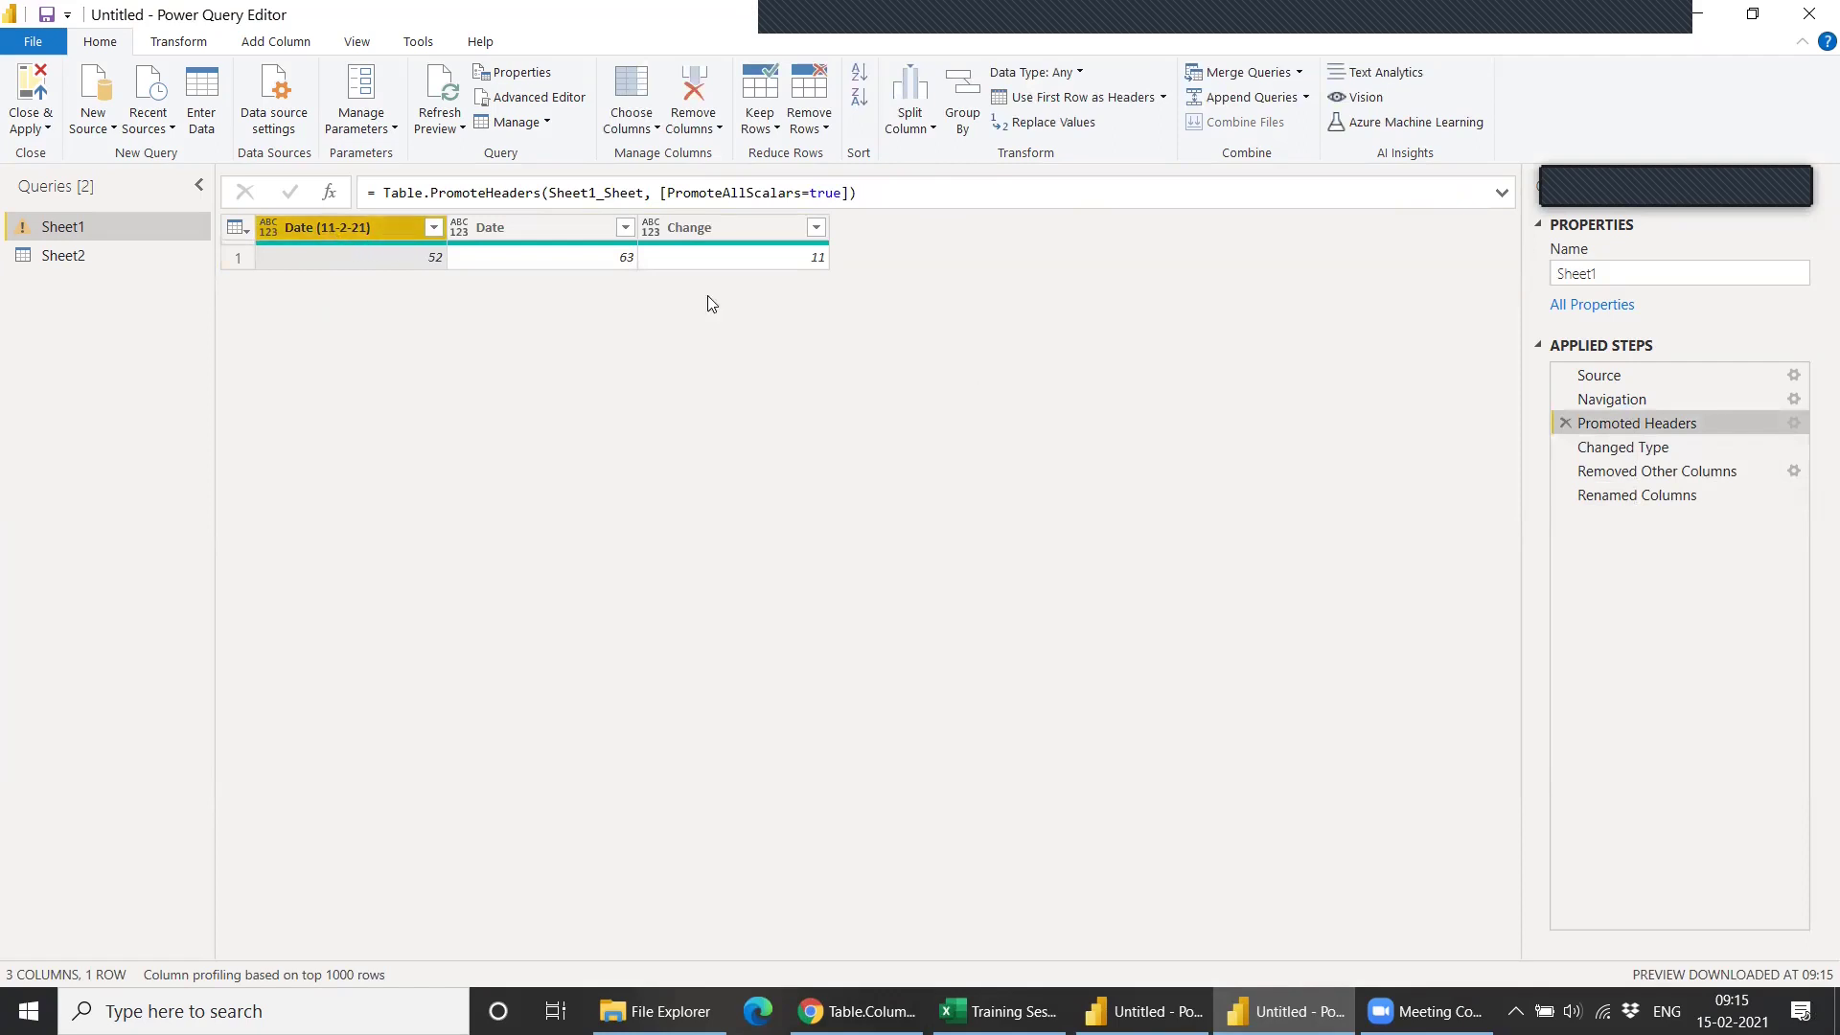
{"action": "left_click", "coordinate": [1625, 472]}
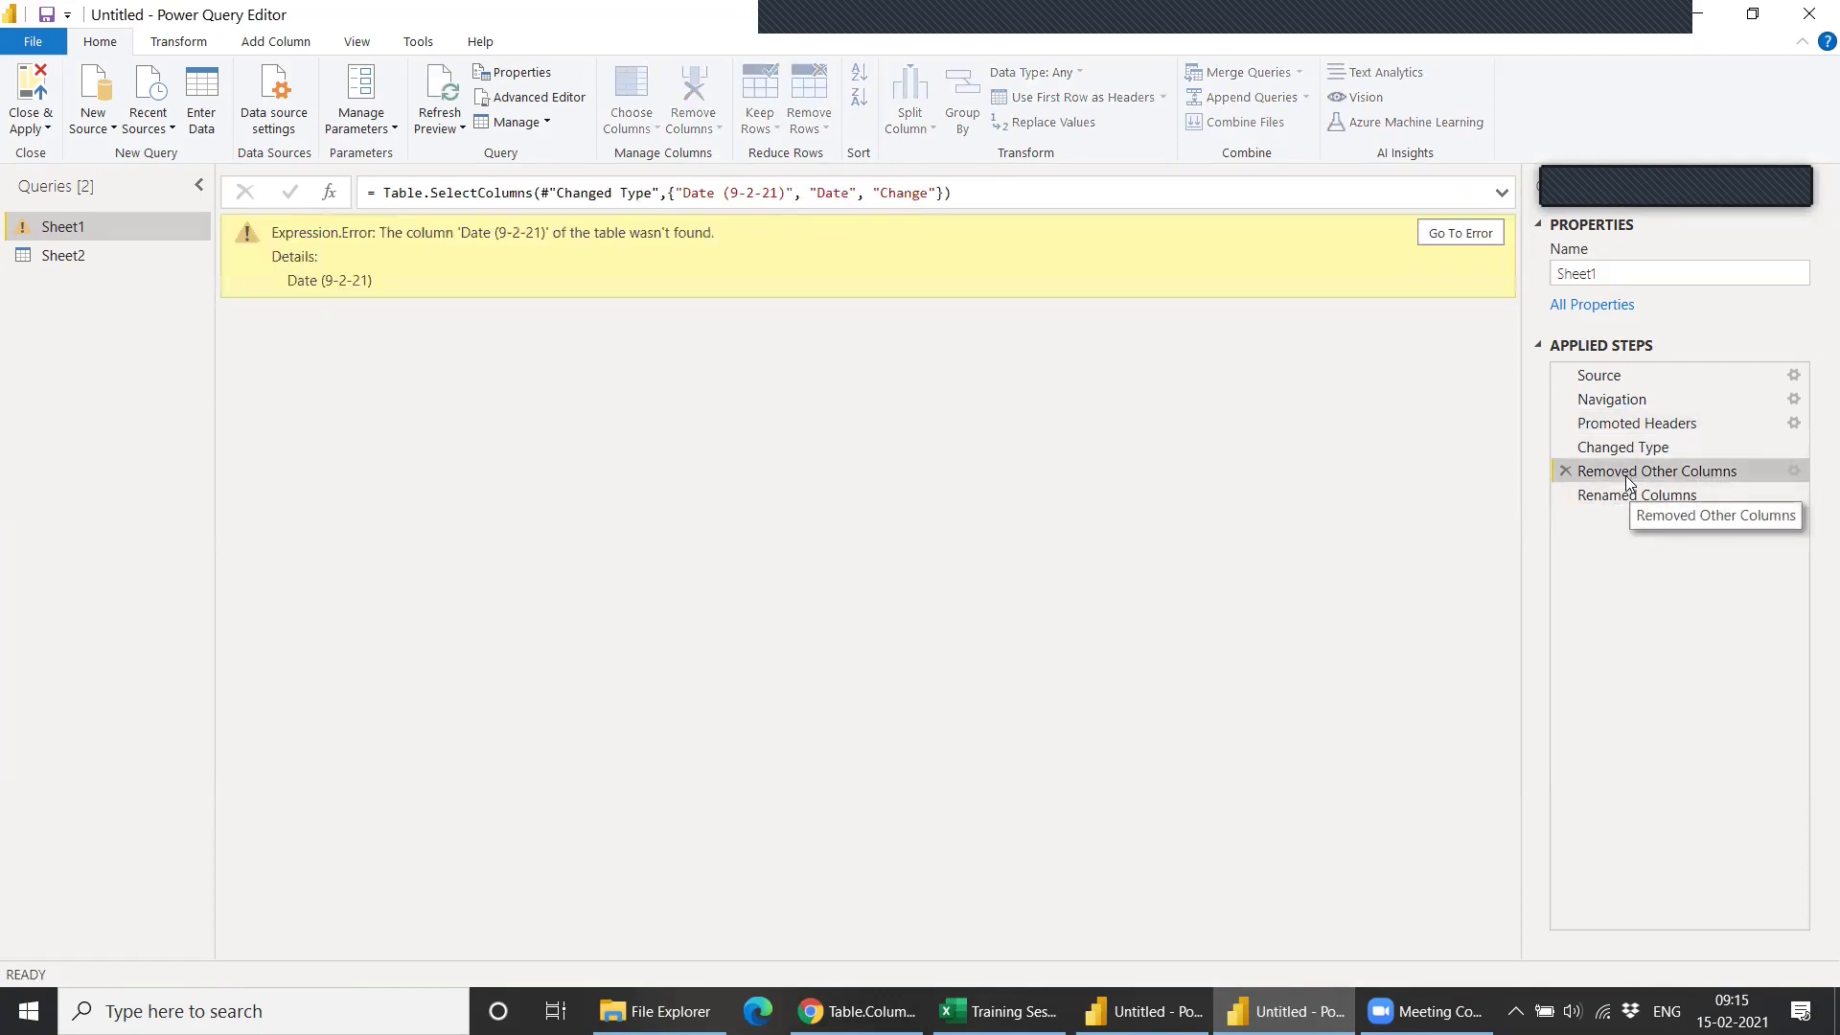
{"action": "left_click", "coordinate": [1626, 497]}
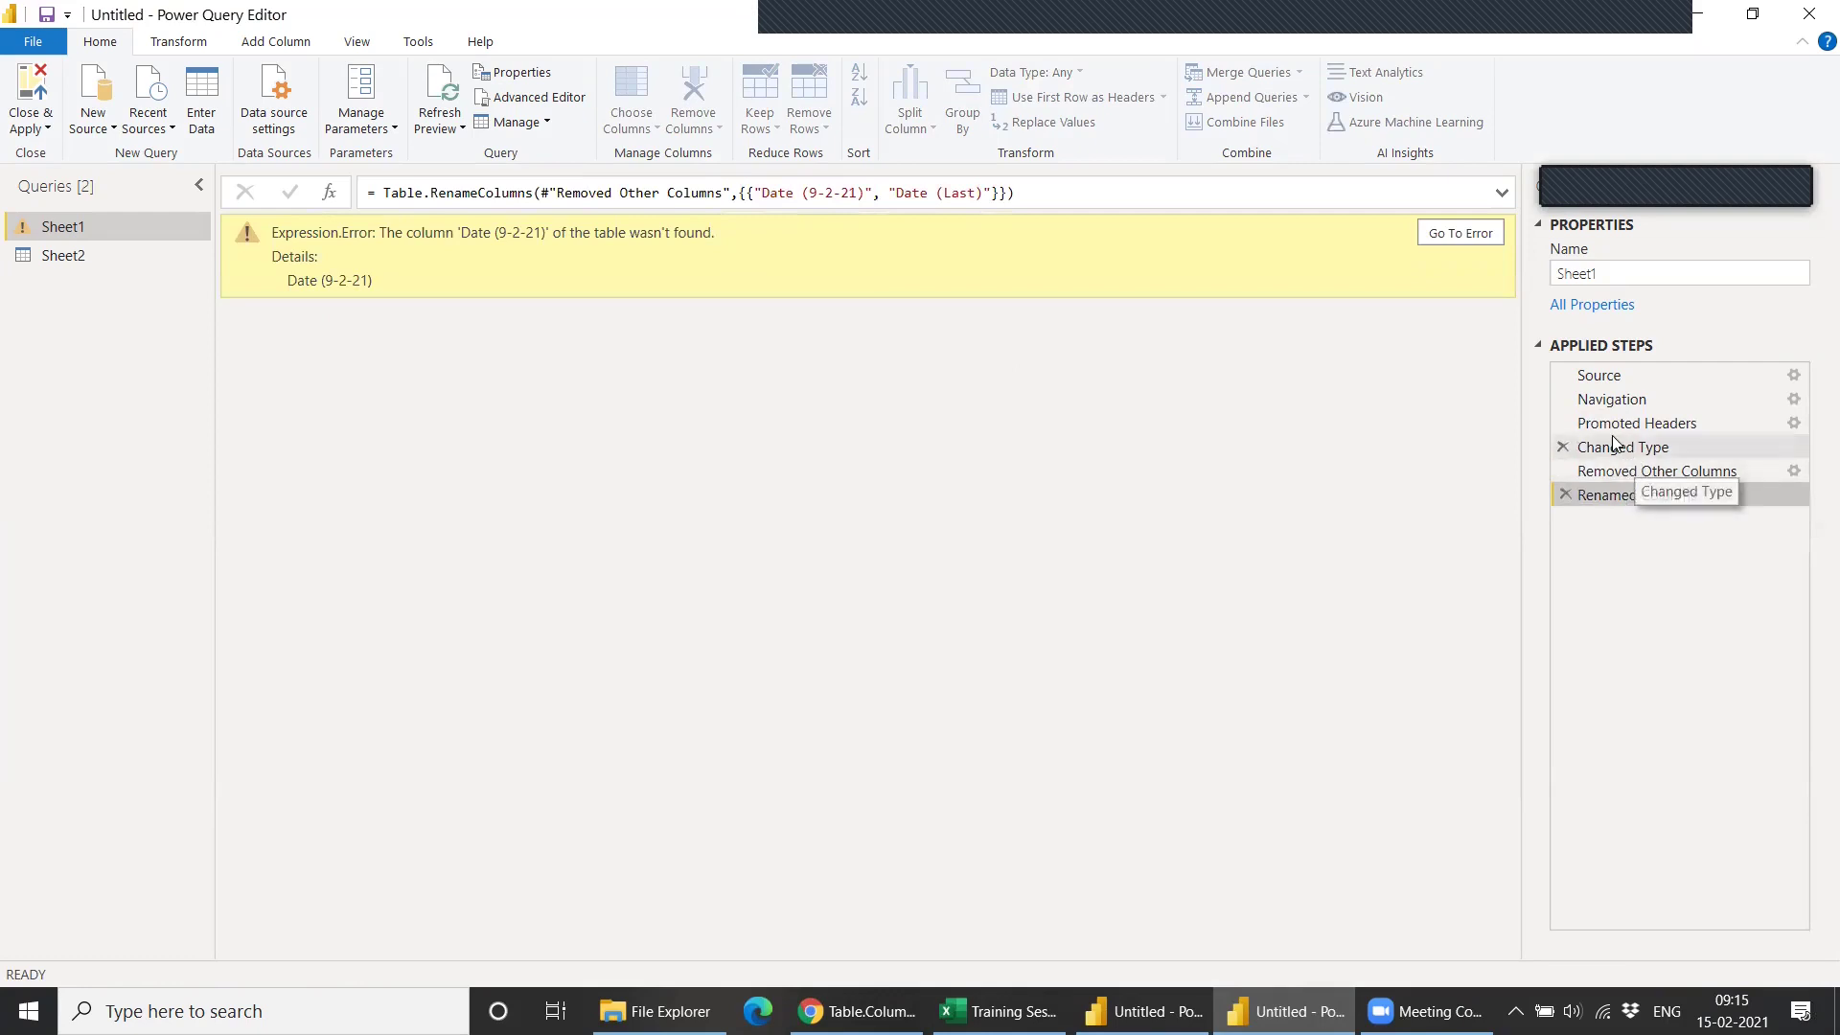
{"action": "left_click", "coordinate": [1617, 449]}
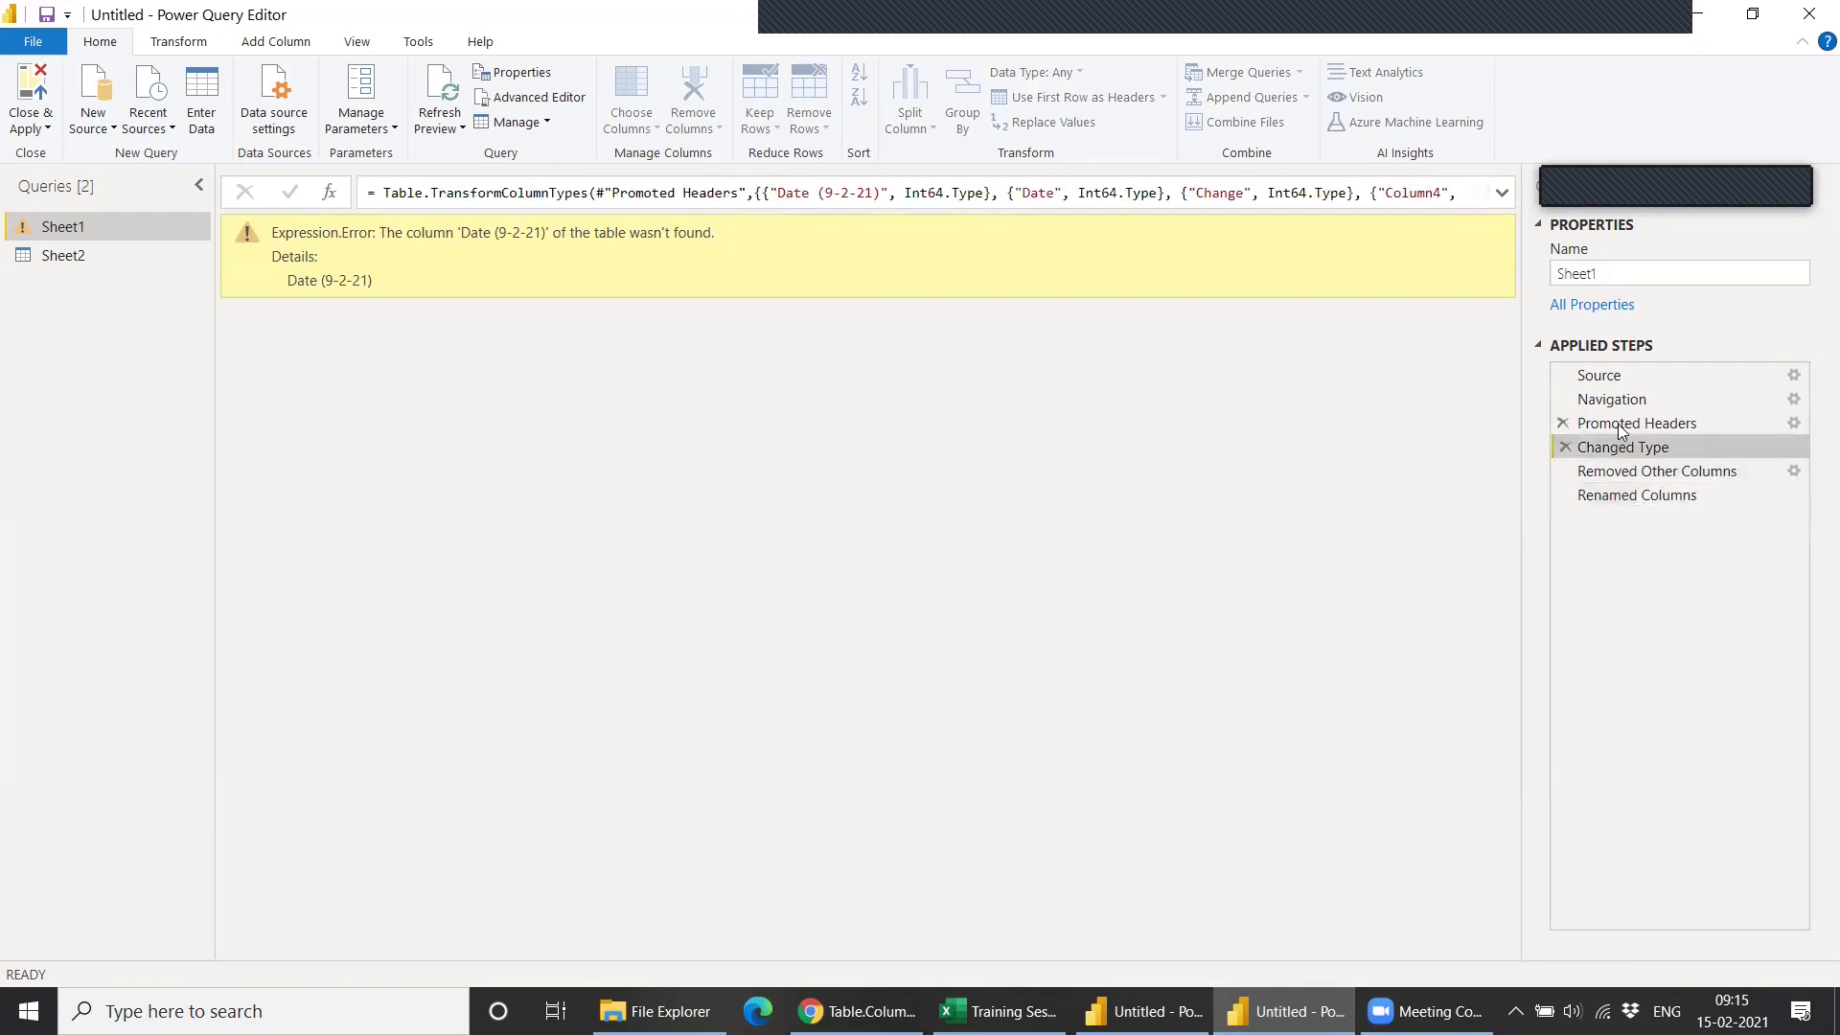
{"action": "left_click", "coordinate": [1620, 426]}
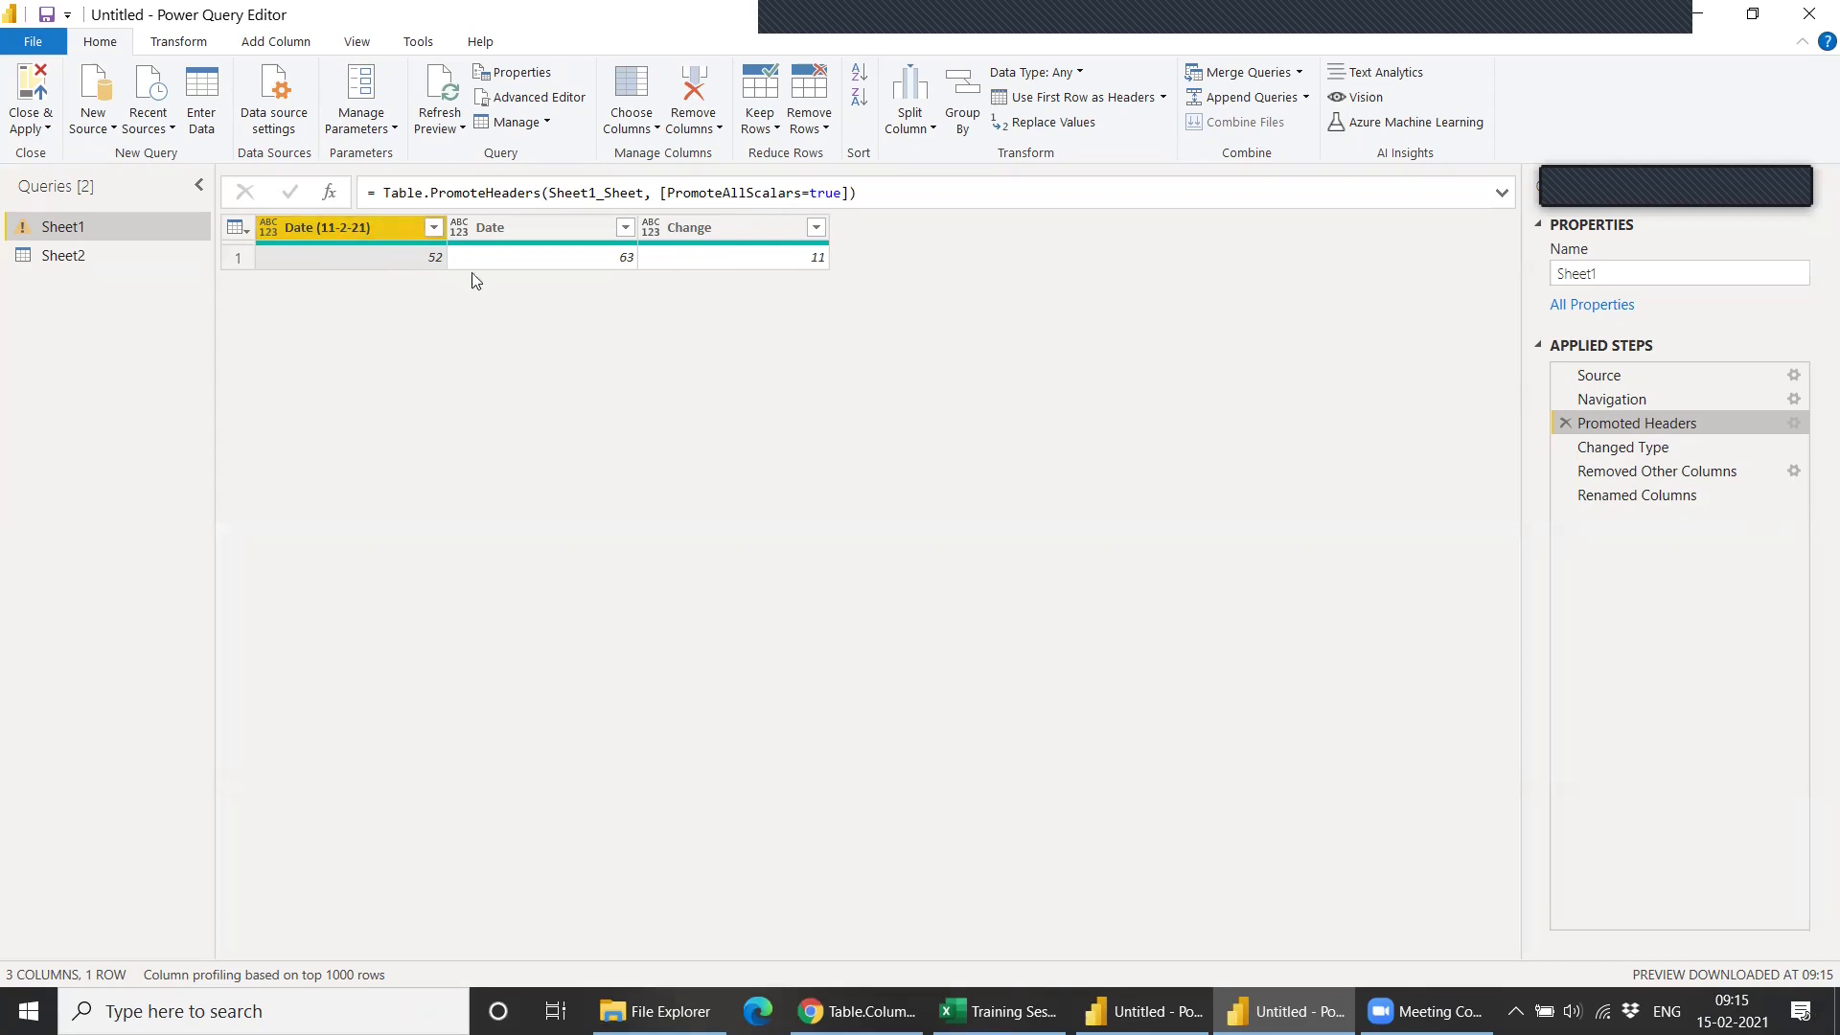
In the Sheet1 query's M code, start a new step named DynamicHeader on its own line after Promoted Headers.
{"action": "left_click", "coordinate": [537, 98]}
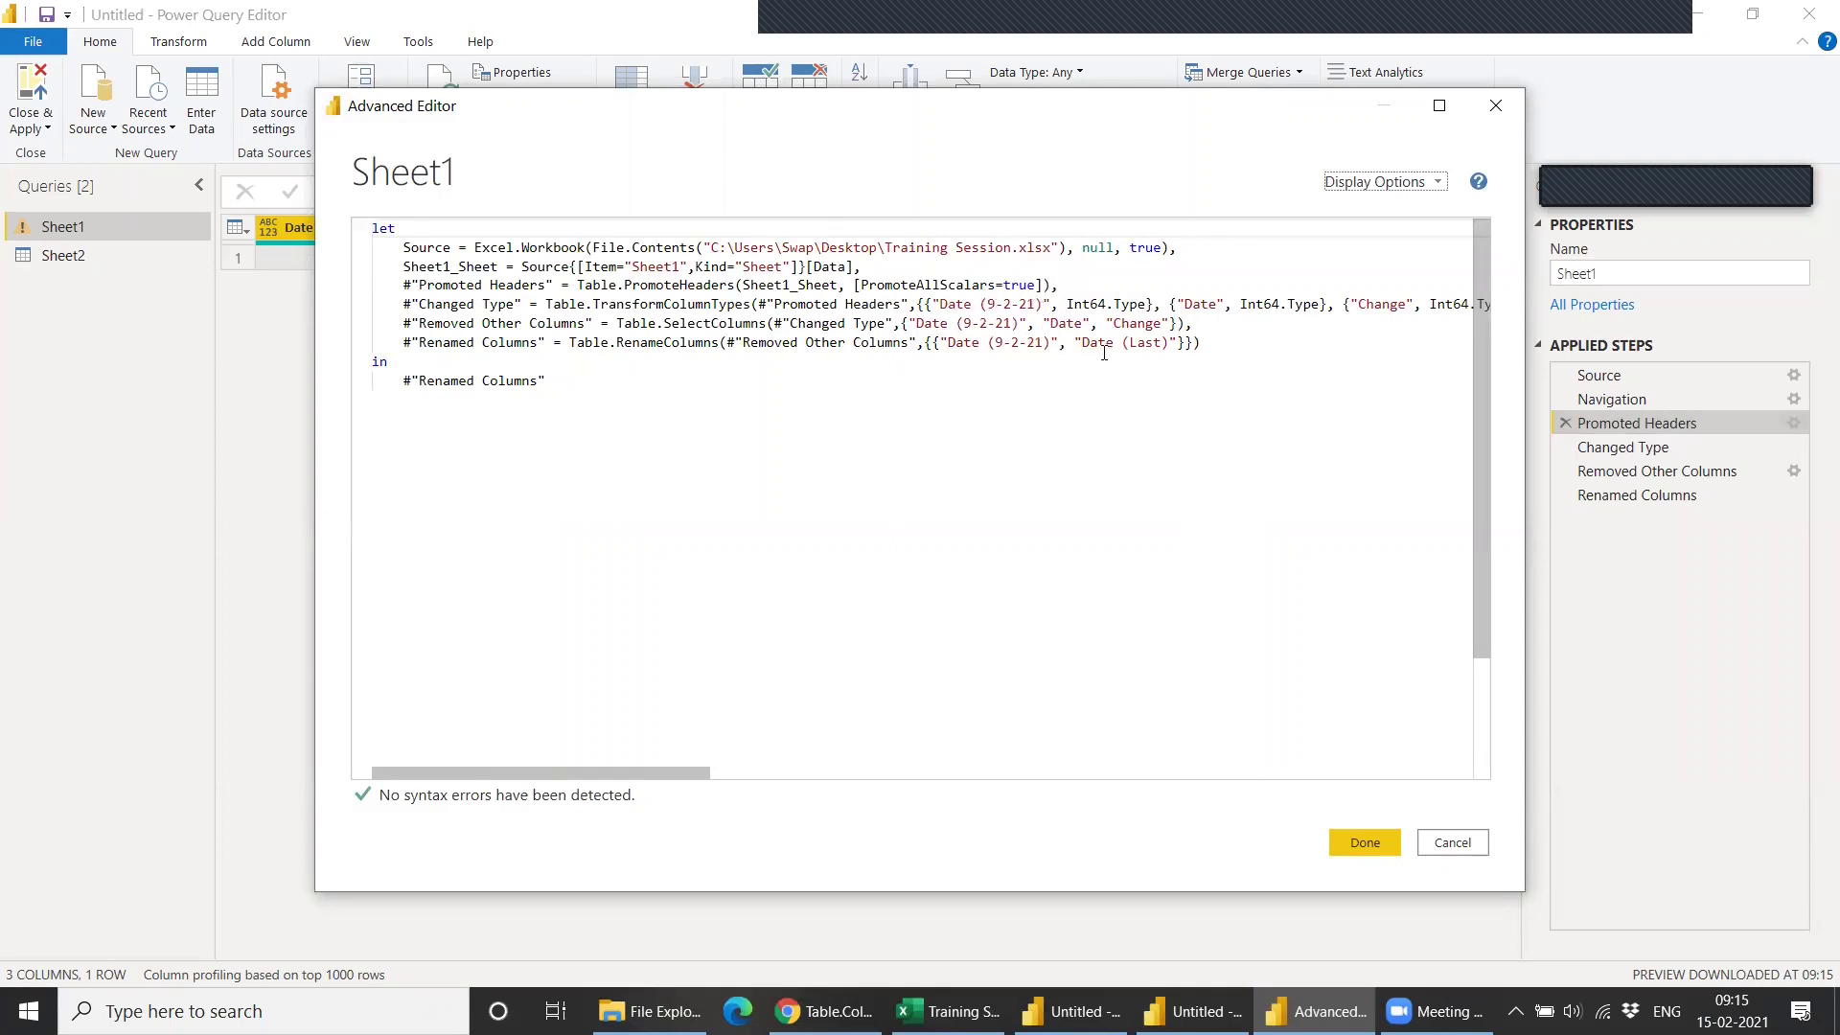
{"action": "left_click", "coordinate": [1072, 288]}
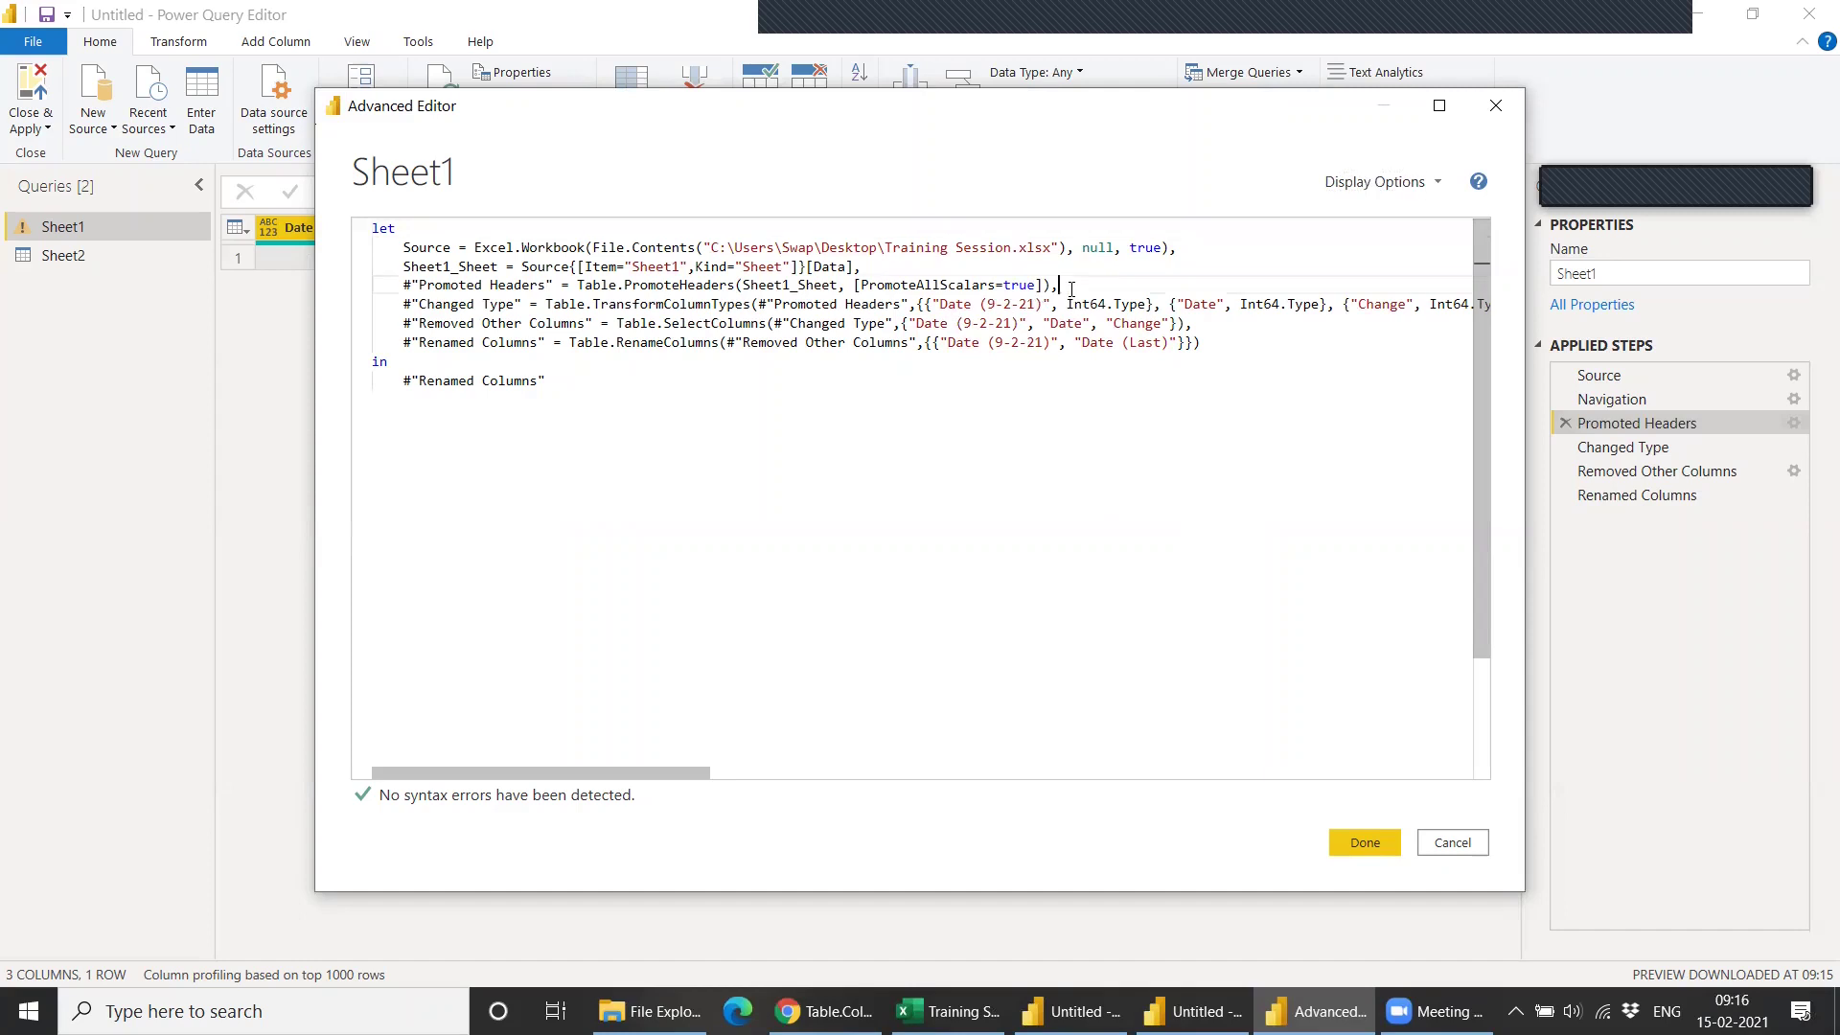
{"action": "key", "text": "Return"}
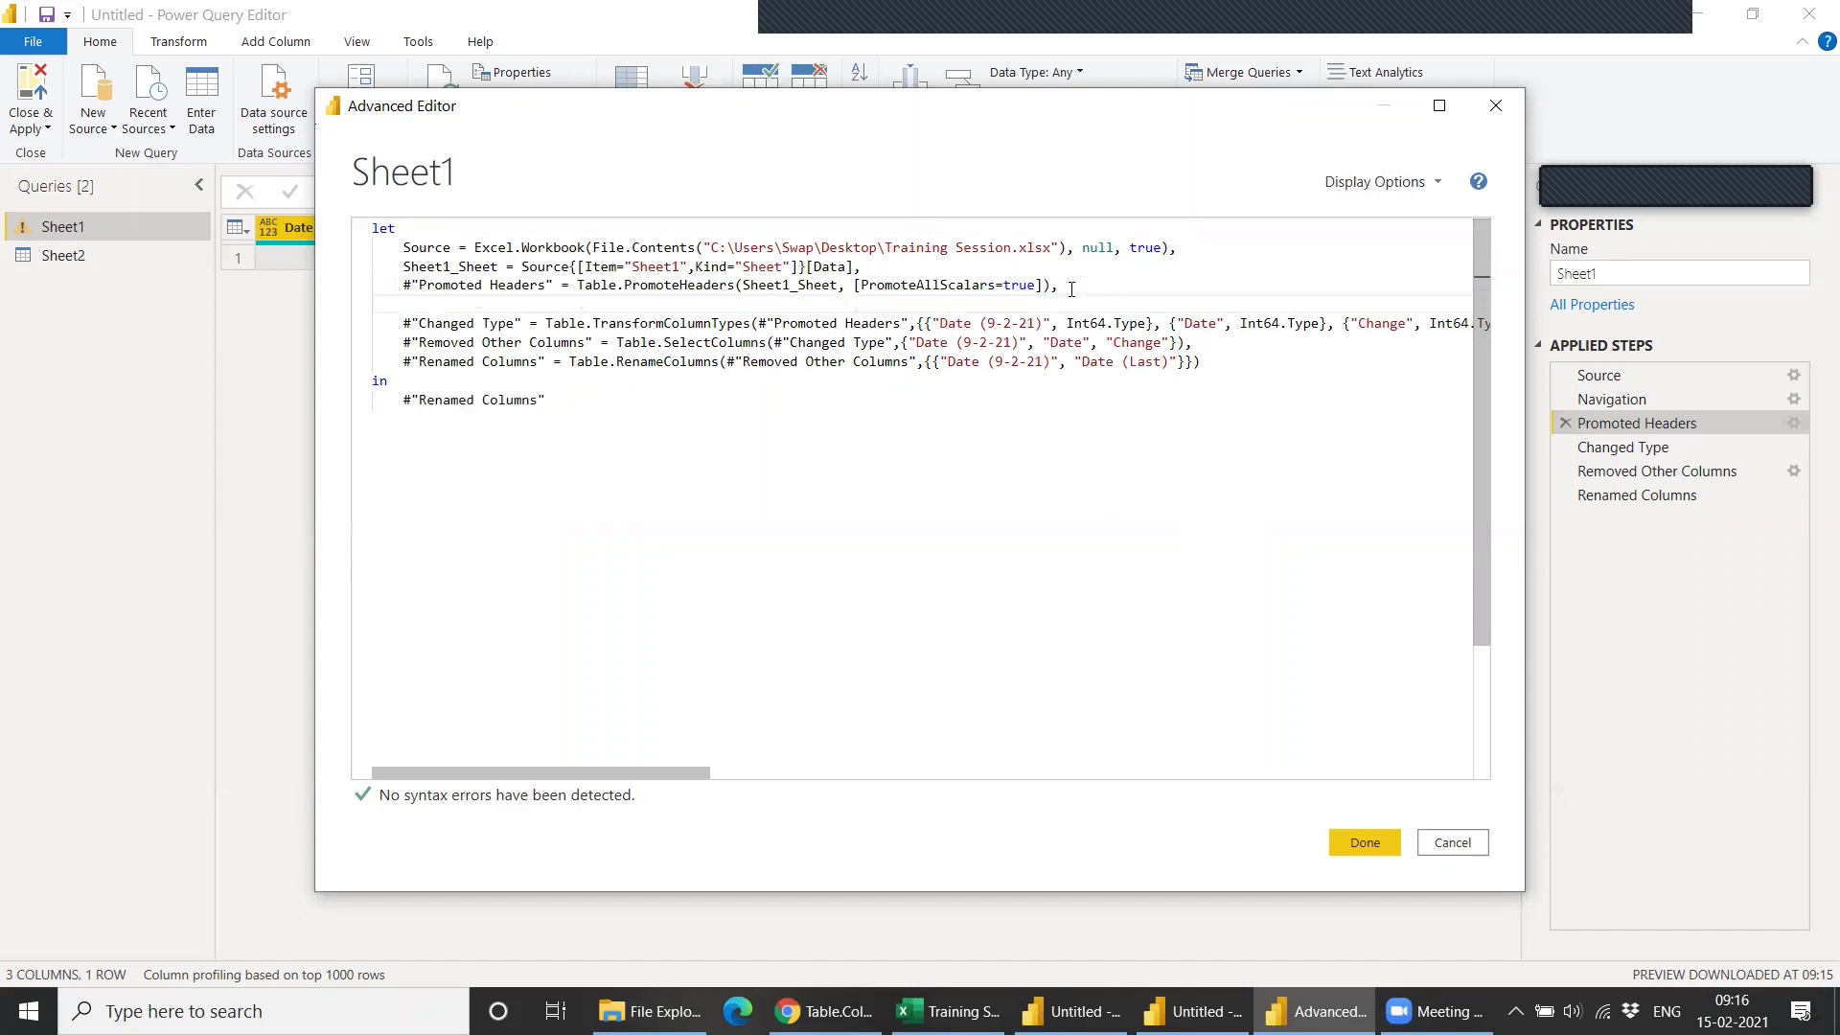
{"action": "type", "text": "Dynamic"}
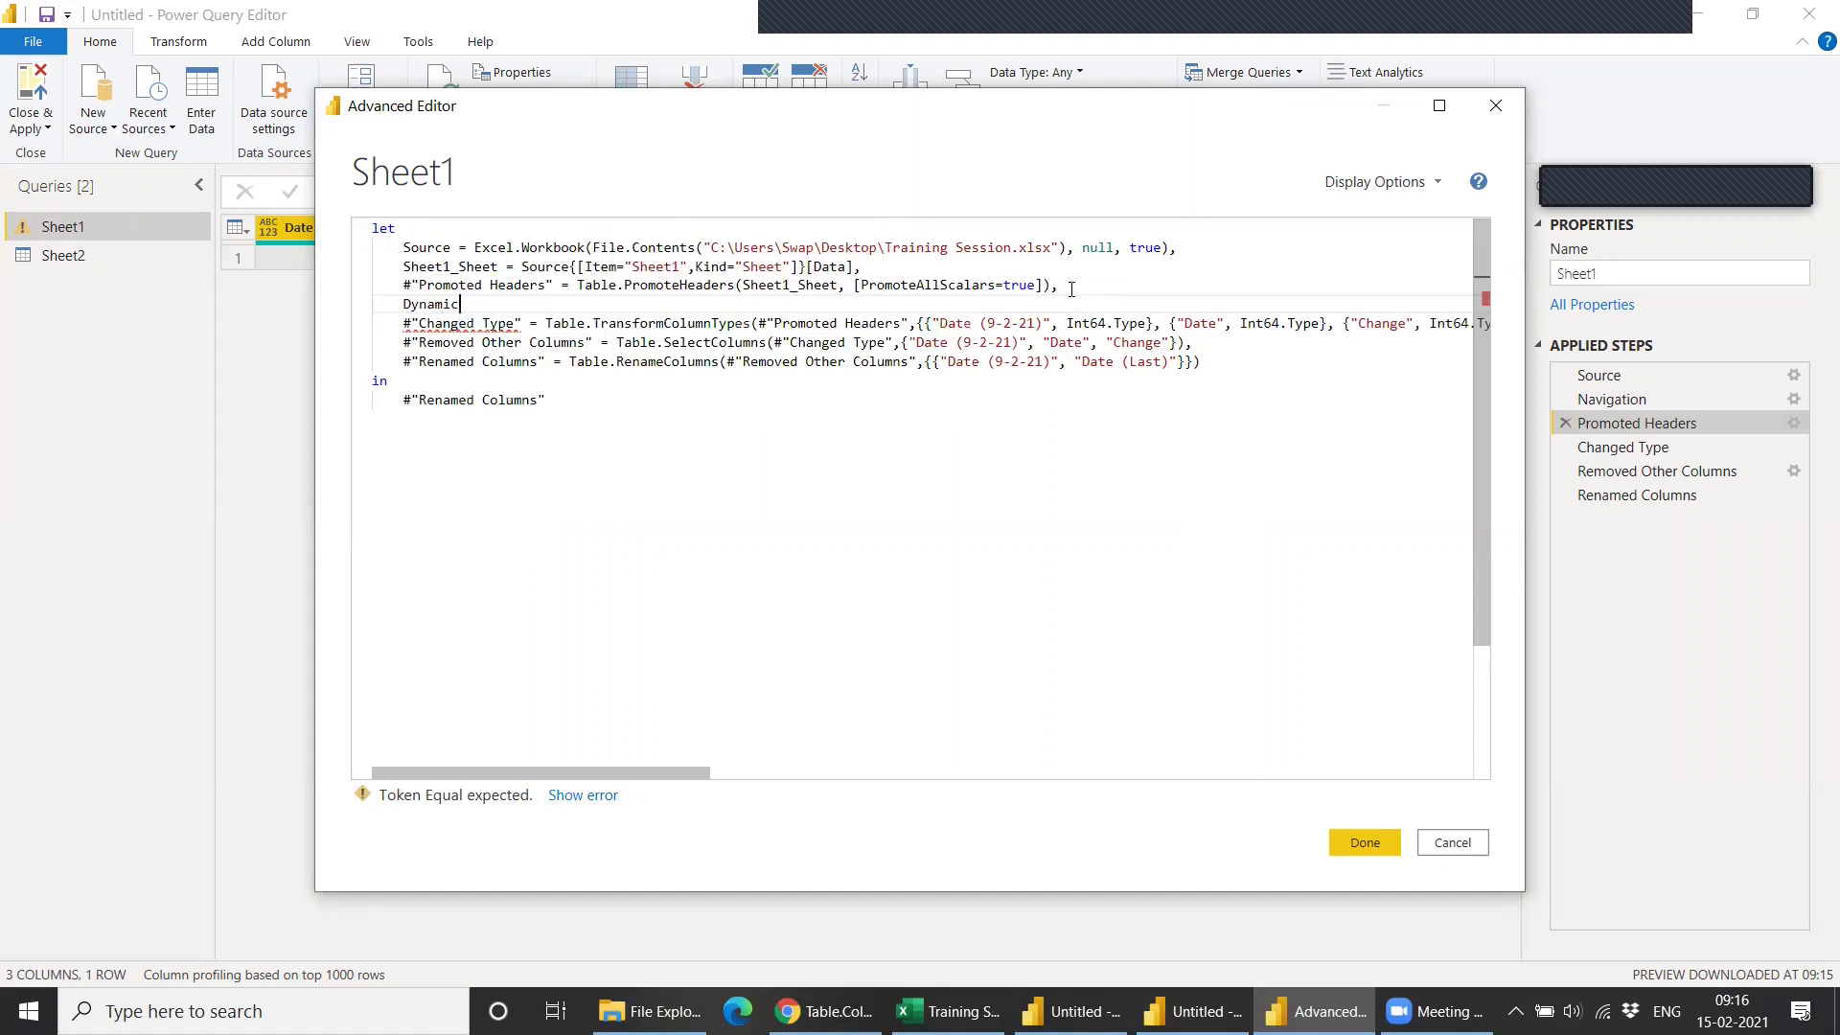
{"action": "type", "text": "Gear"}
{"action": "type", "text": "der = Ta"}
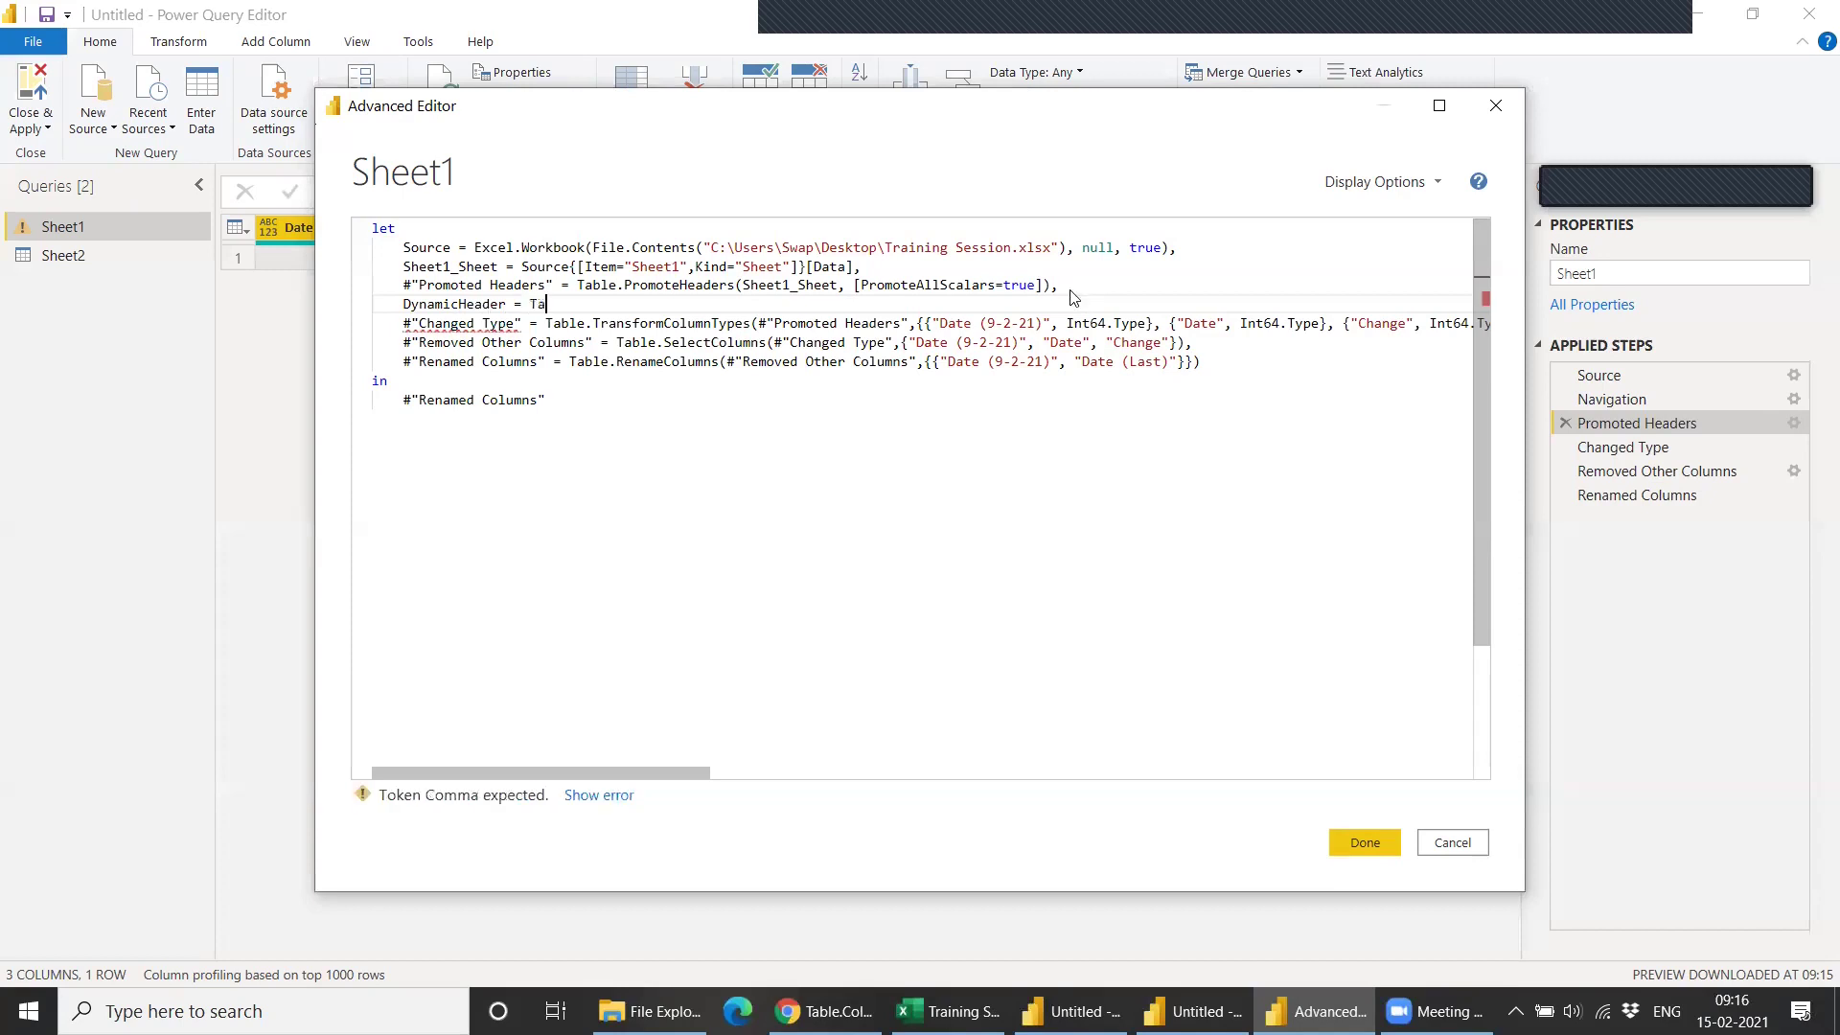
Enter the Table.ColumnNames function as the expression of the DynamicHeader step.
{"action": "type", "text": "ble."}
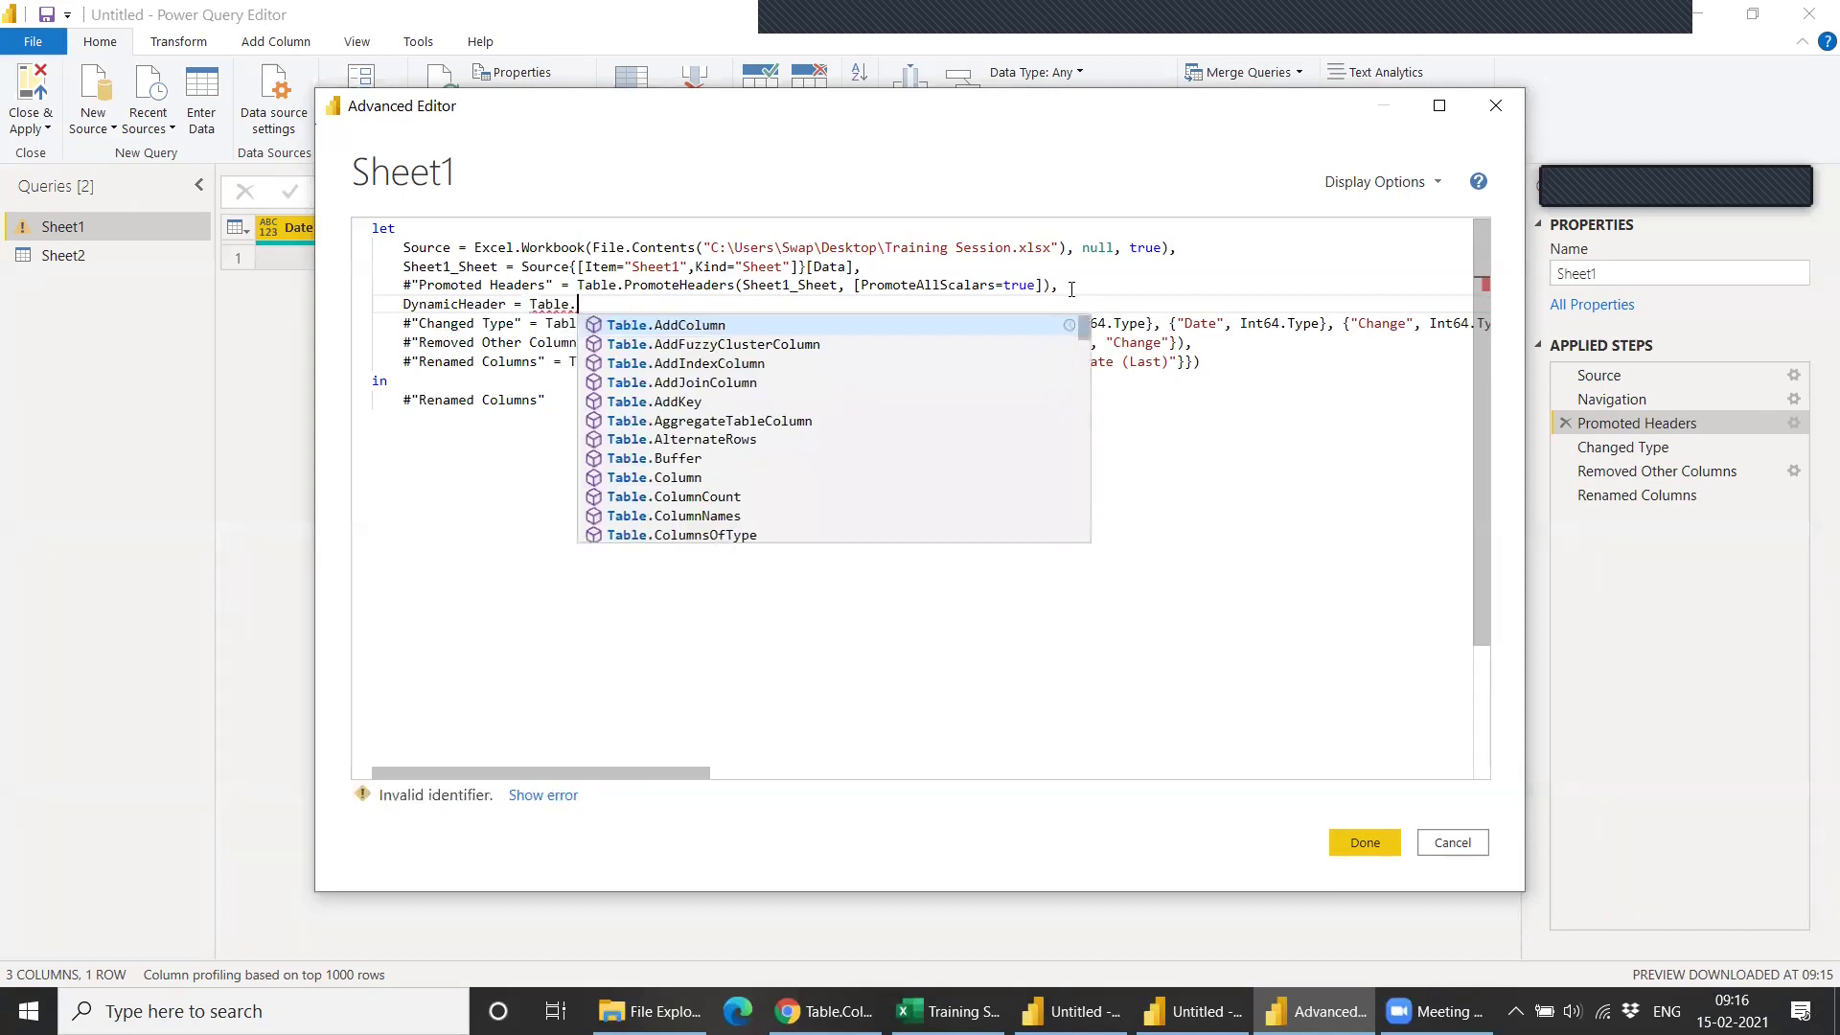
{"action": "type", "text": "Col"}
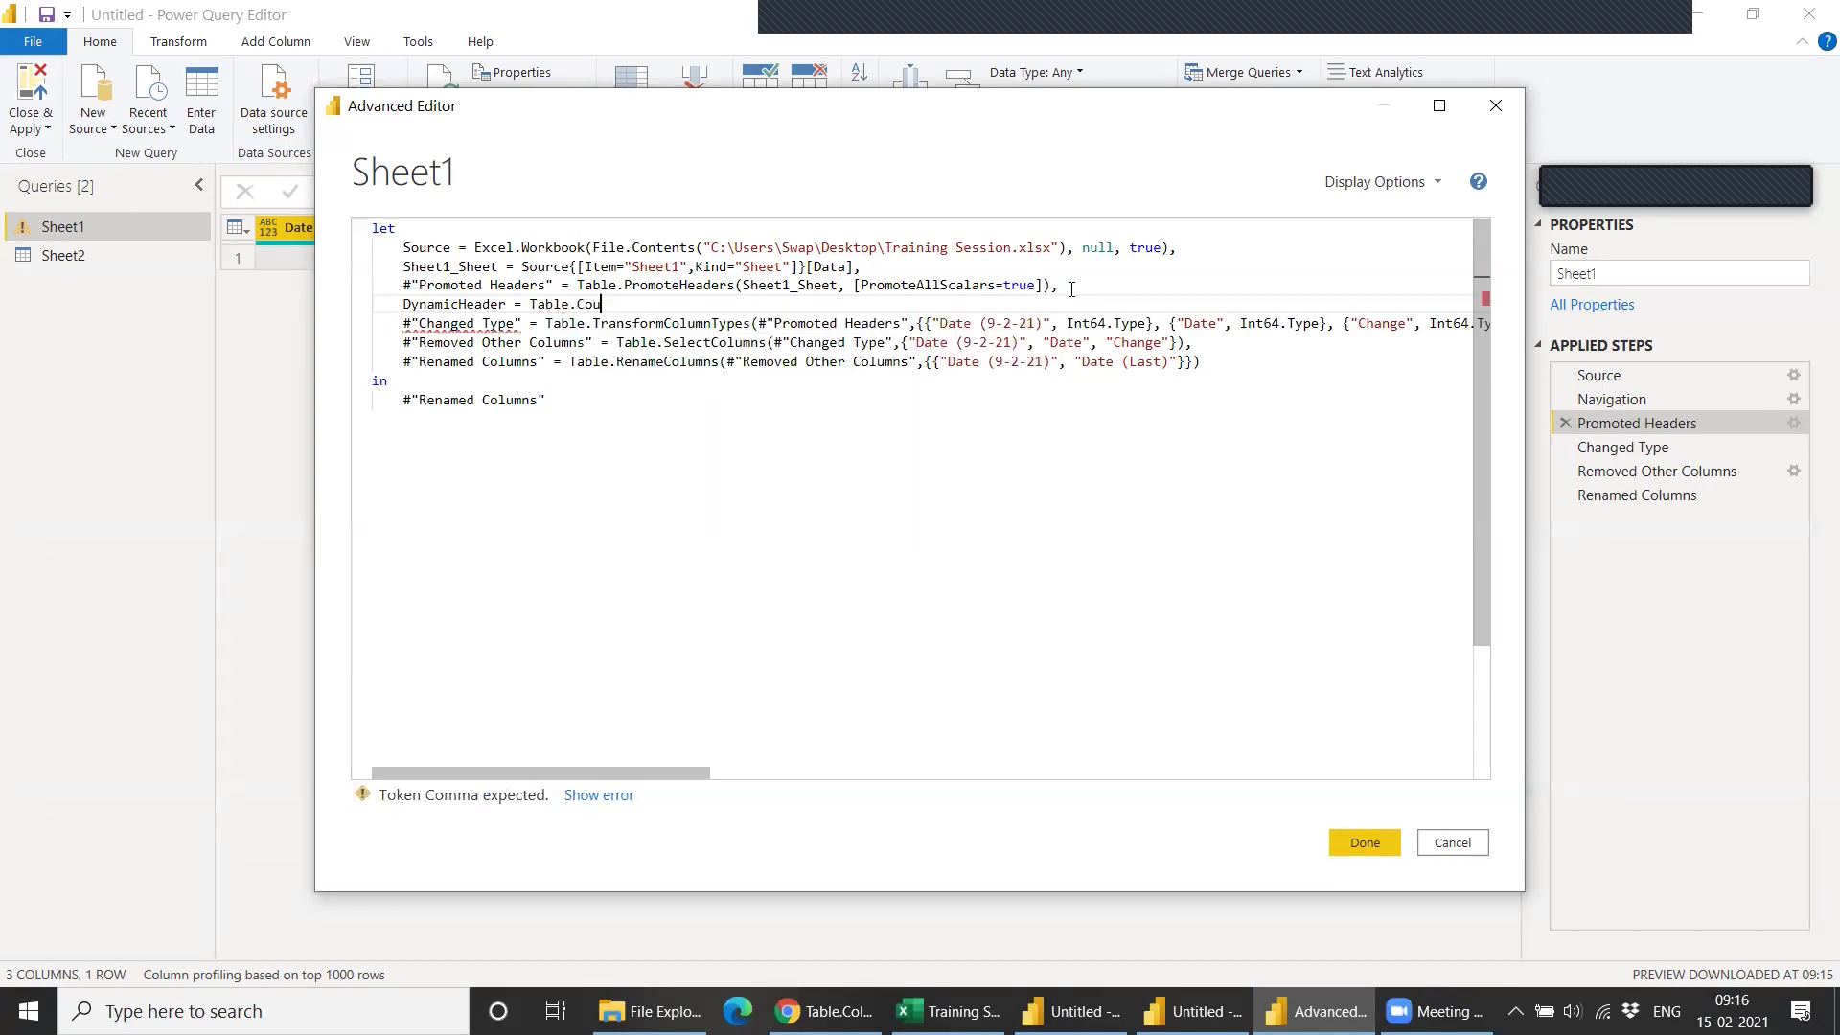
{"action": "key", "text": "BackSpace"}
{"action": "key", "text": "BackSpace"}
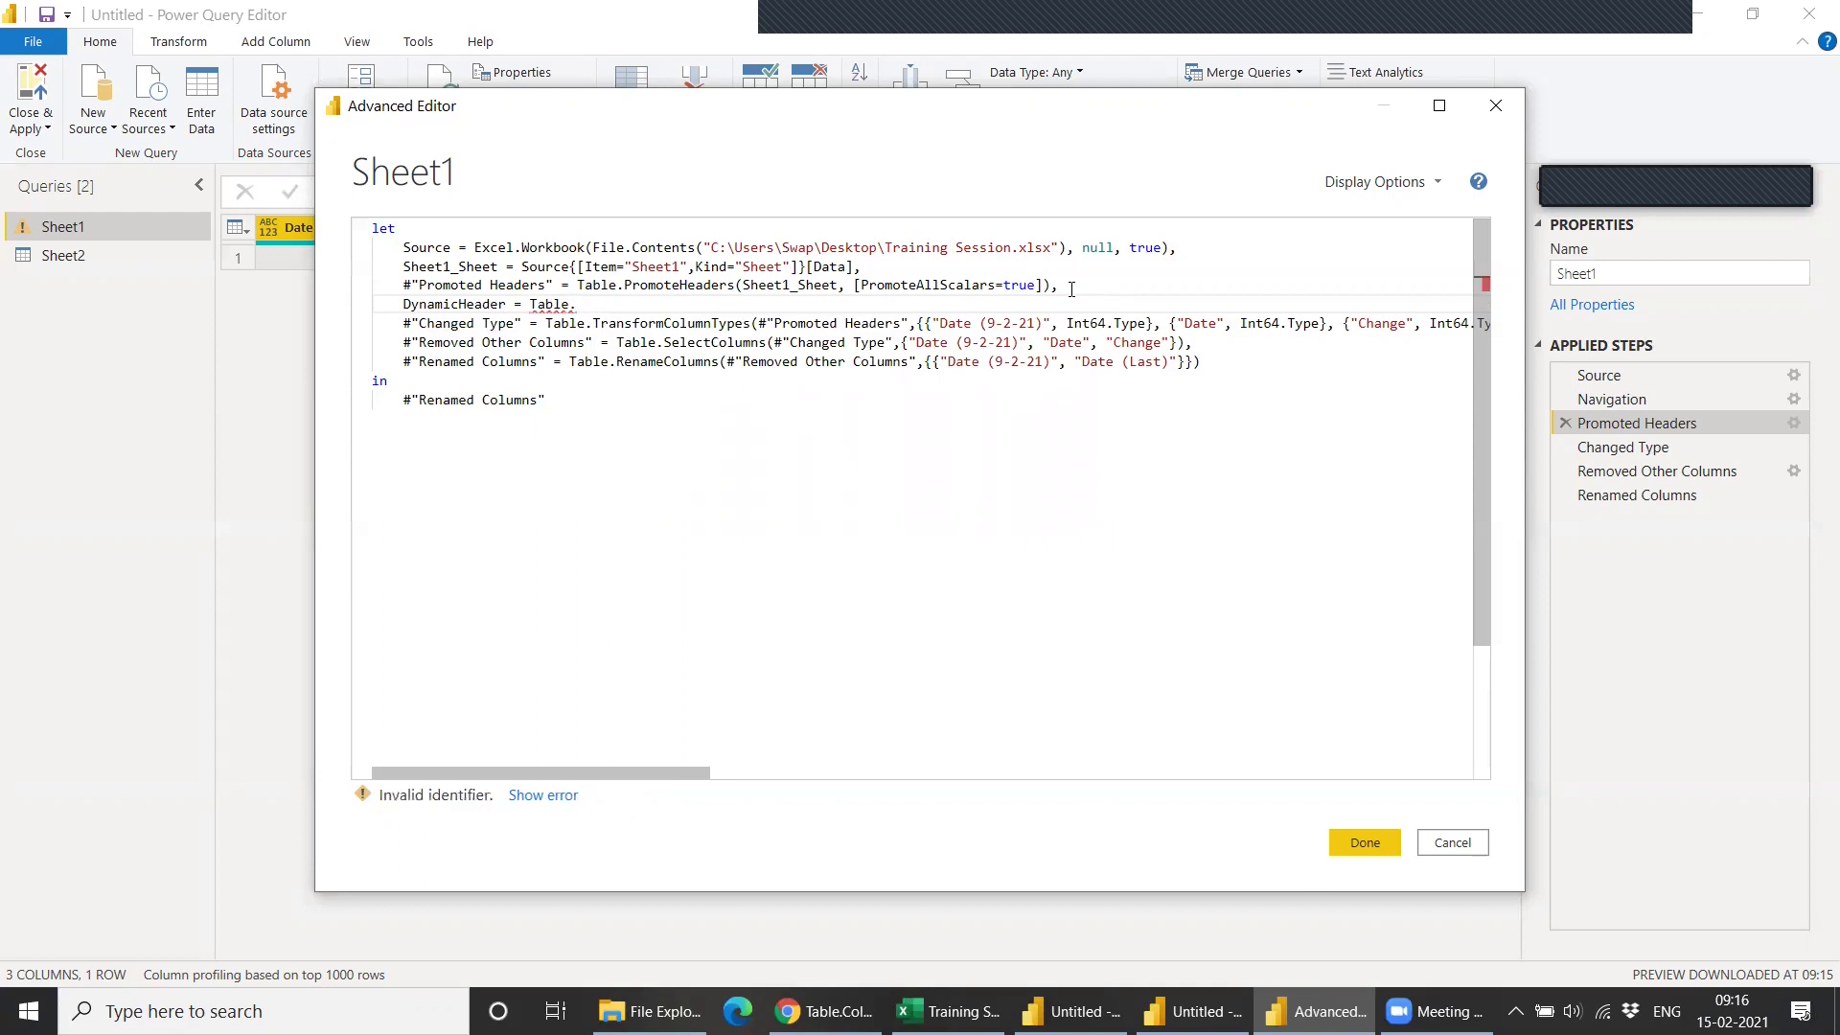
{"action": "type", "text": "Column"}
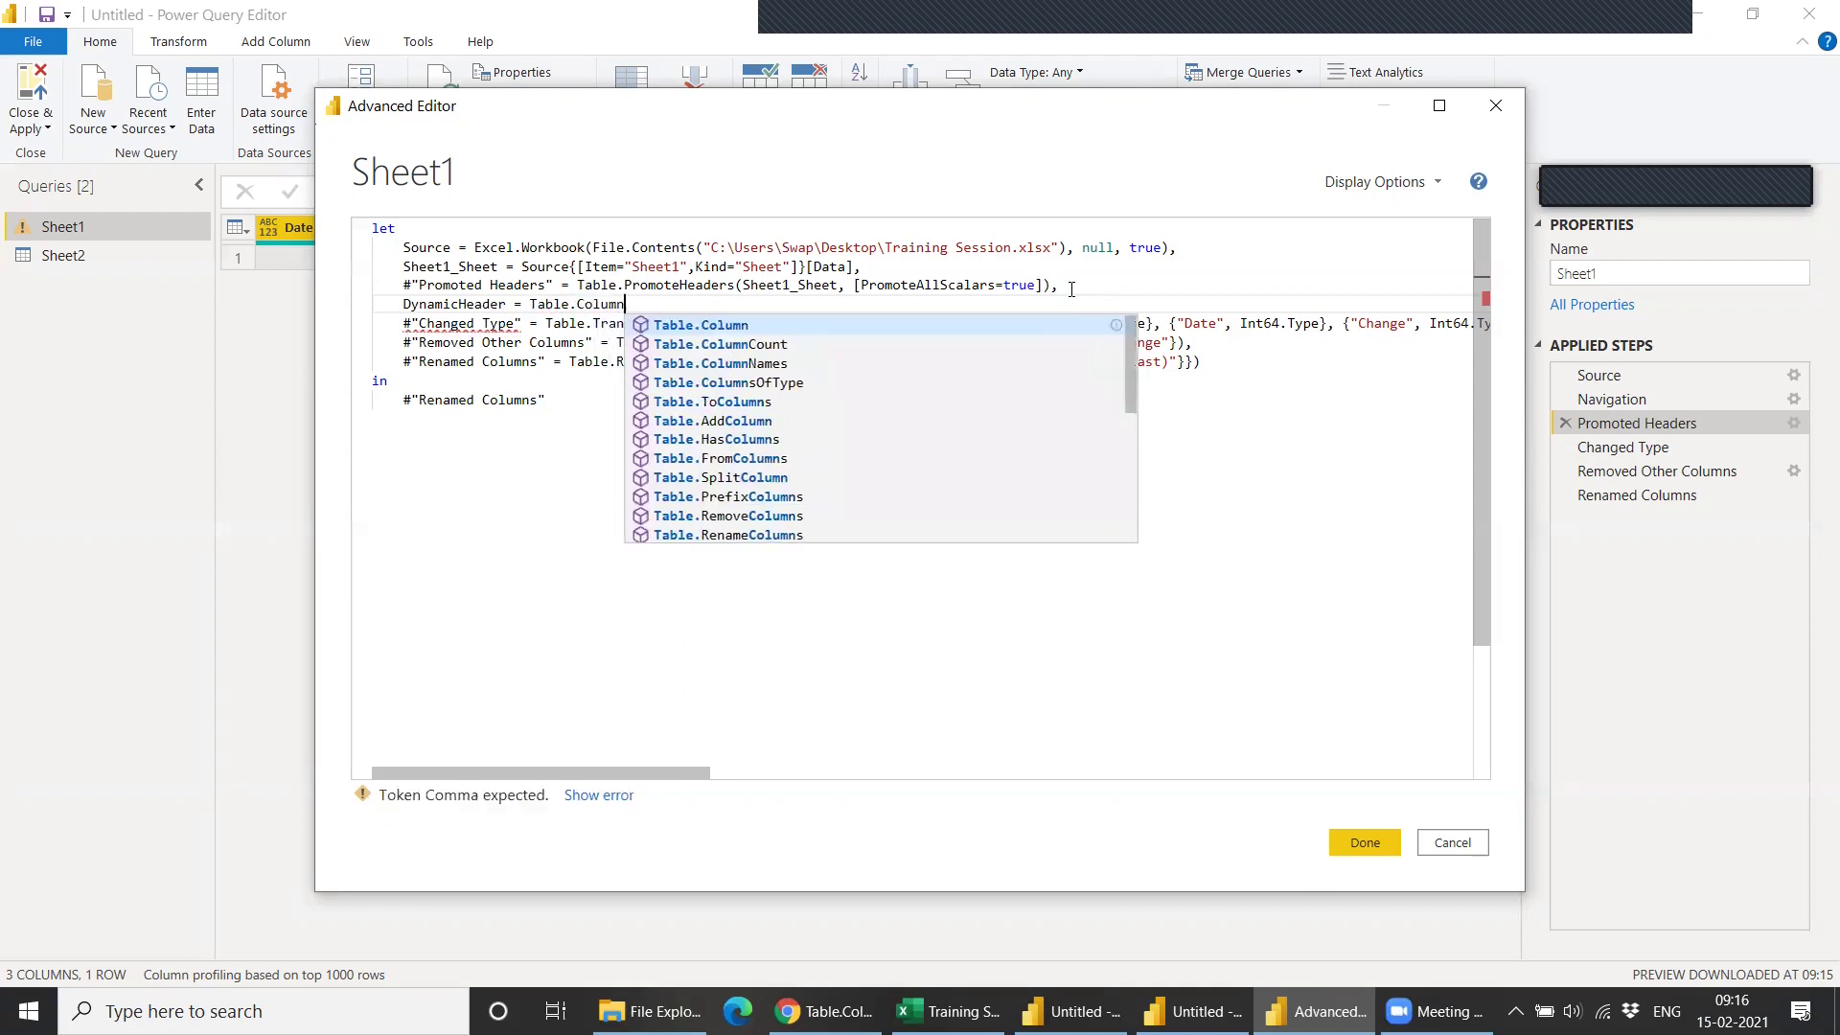
{"action": "key", "text": "Down"}
{"action": "key", "text": "Down"}
{"action": "key", "text": "Down"}
{"action": "key", "text": "Up"}
{"action": "key", "text": "Up"}
{"action": "key", "text": "Up"}
{"action": "type", "text": "N"}
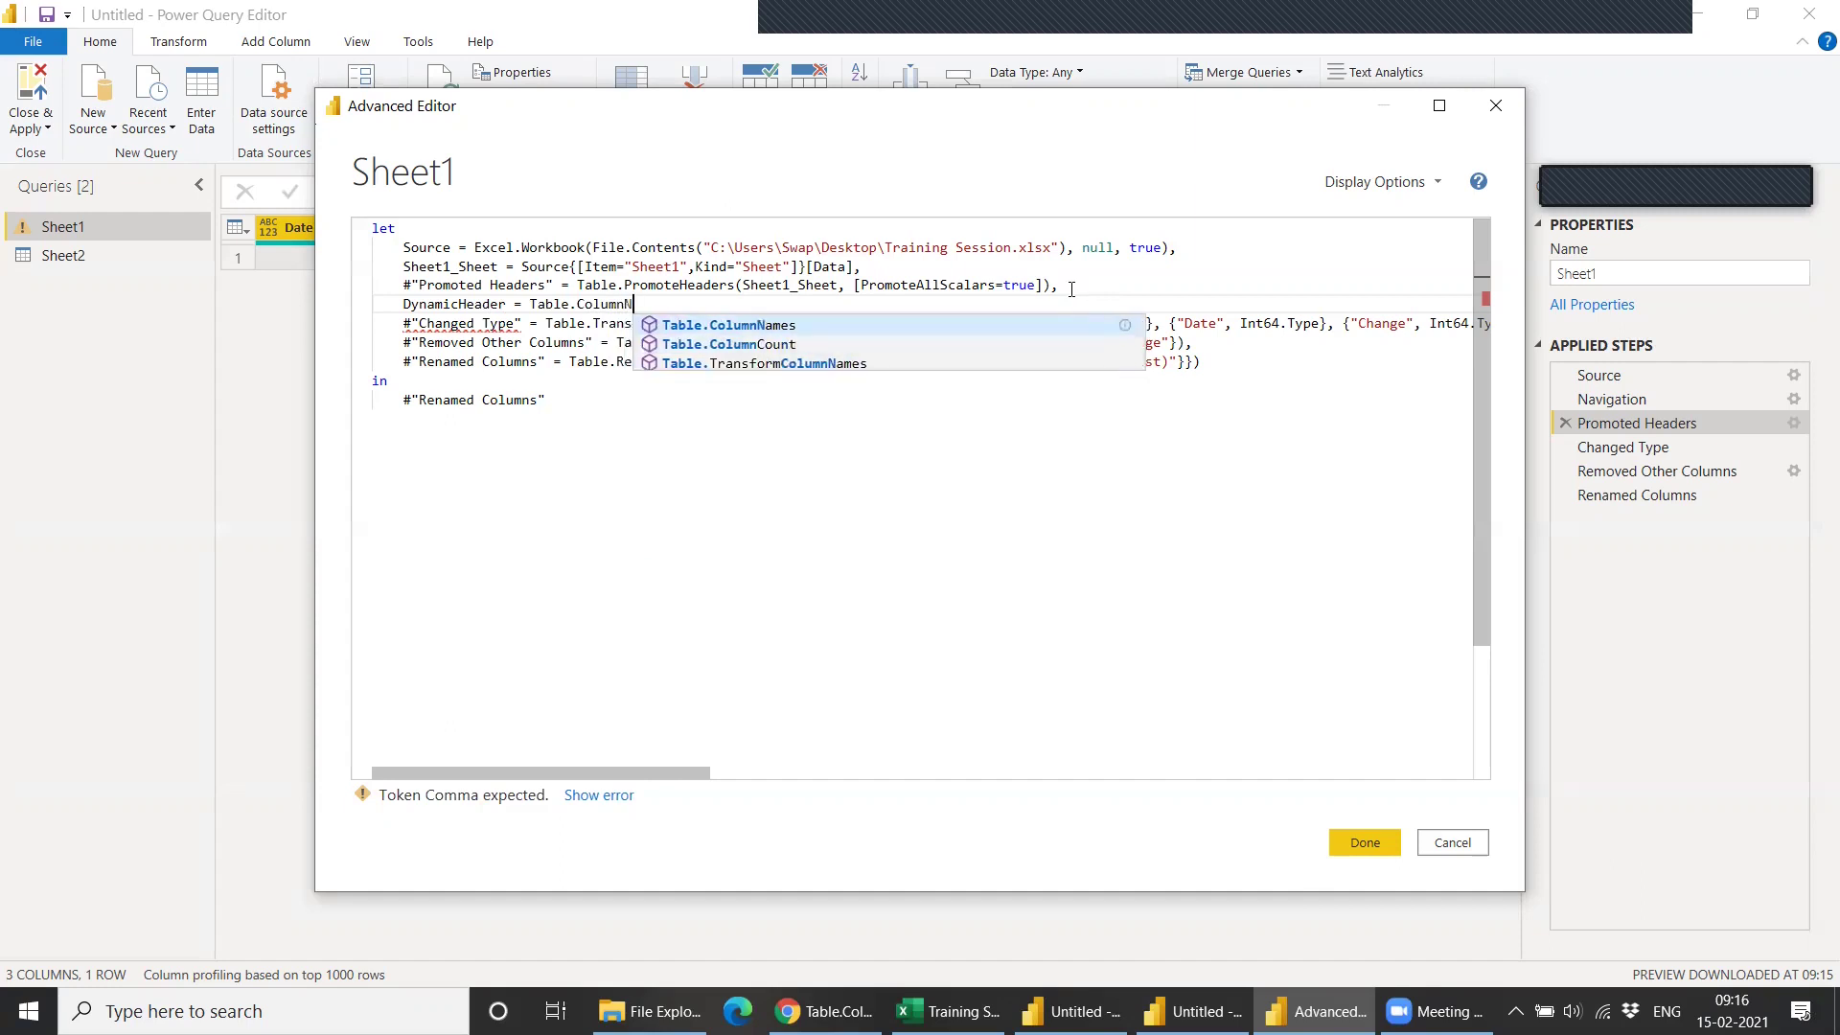
{"action": "key", "text": "Tab"}
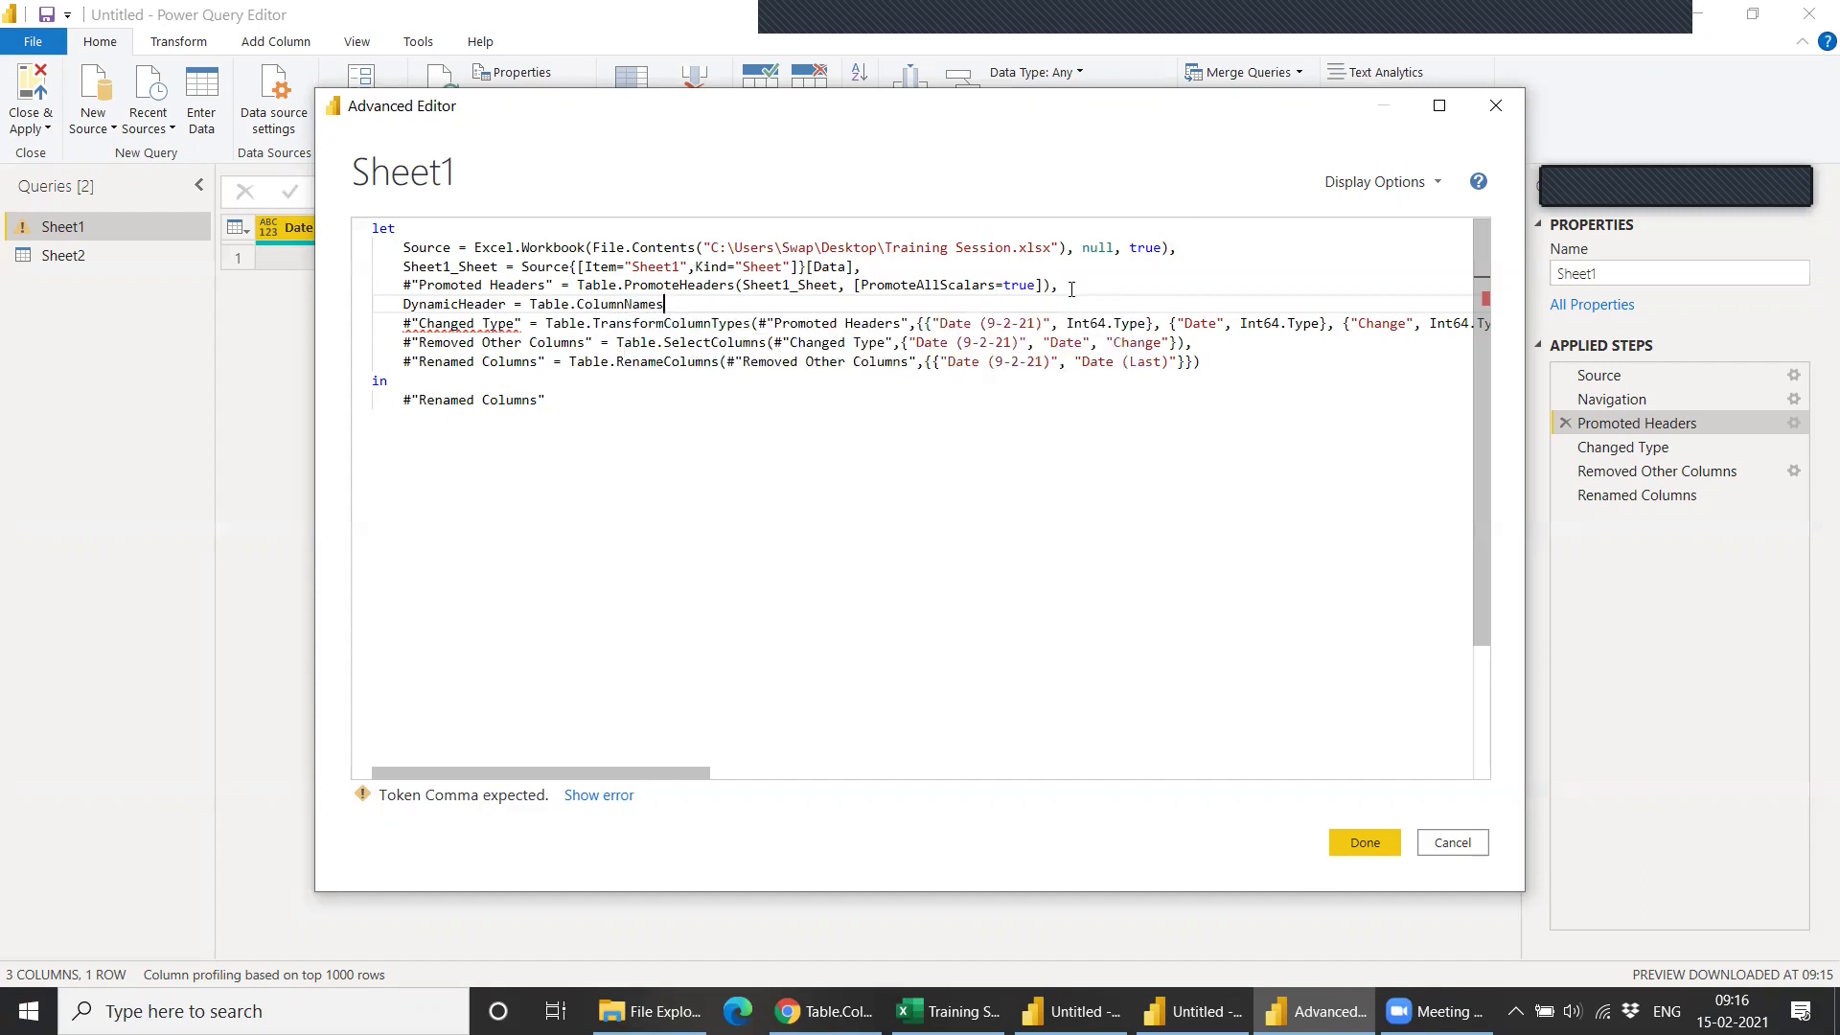
{"action": "type", "text": "("}
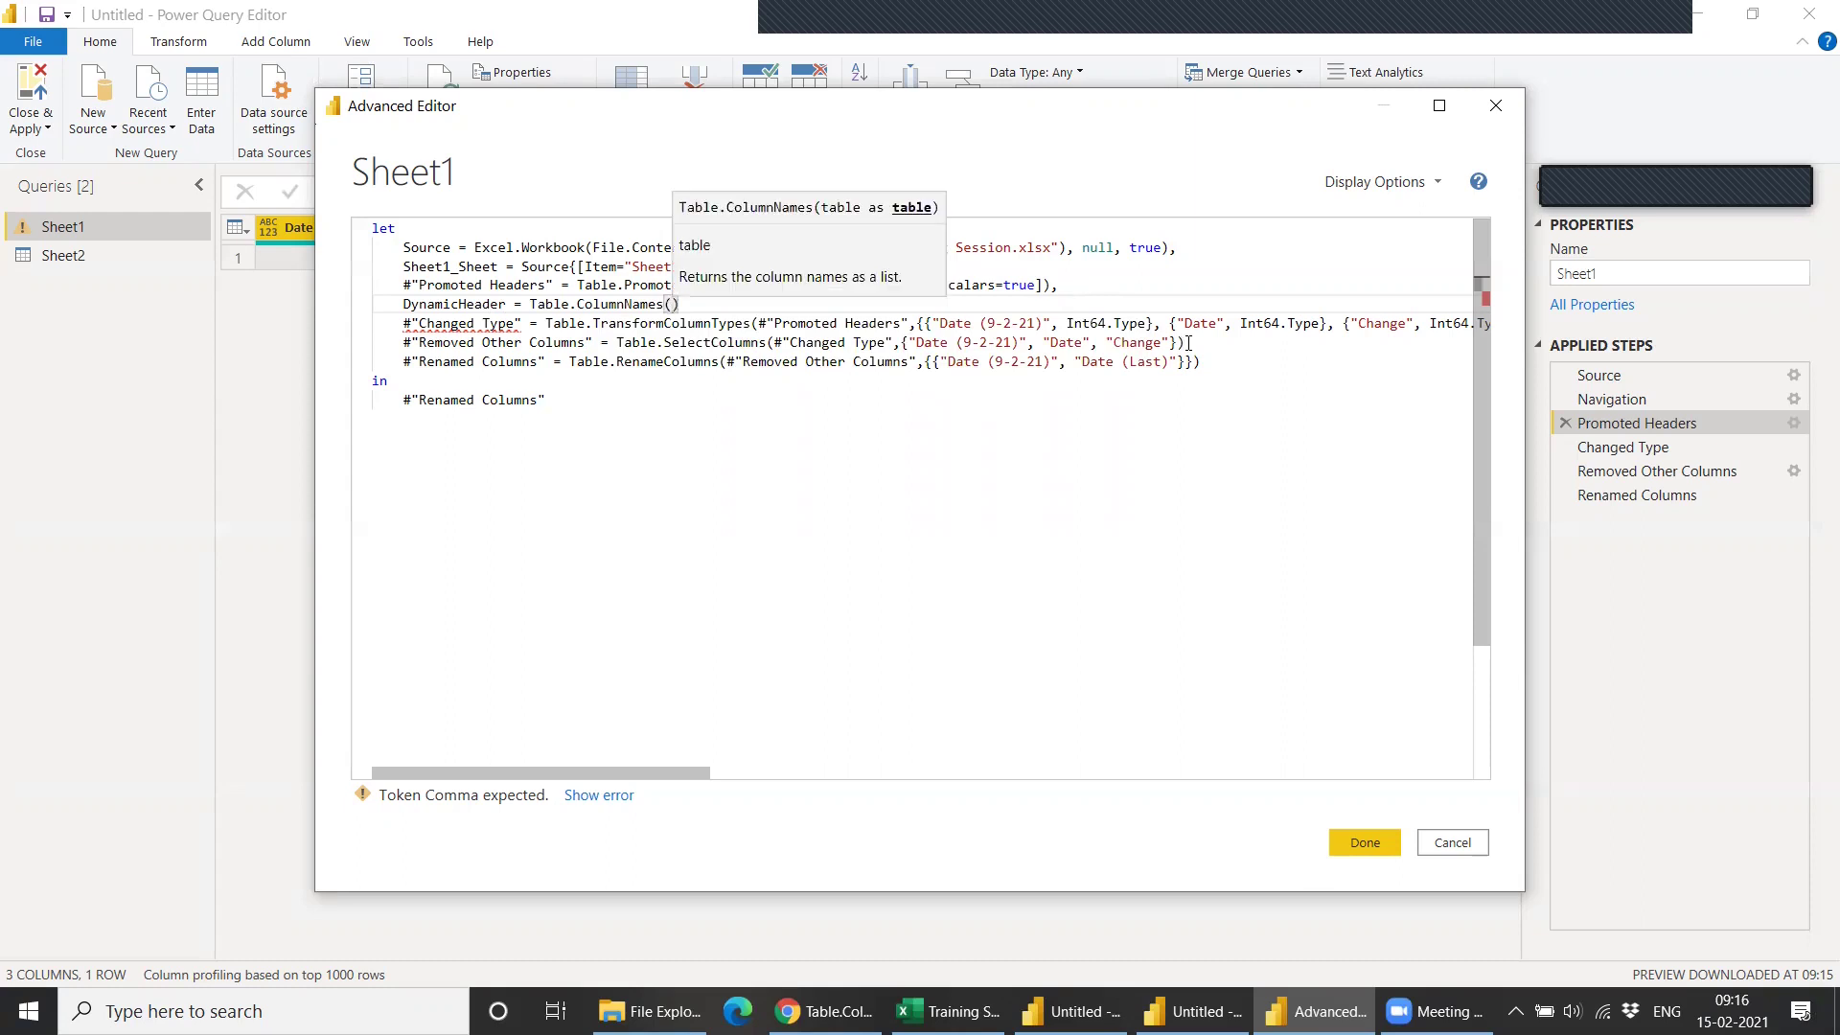
Give Table.ColumnNames the argument #"Promoted Headers", end the line with a comma, apply the code and display the DynamicHeader step.
{"action": "left_click_drag", "start_coordinate": [760, 324], "coordinate": [910, 324]}
{"action": "key", "text": "ctrl+c"}
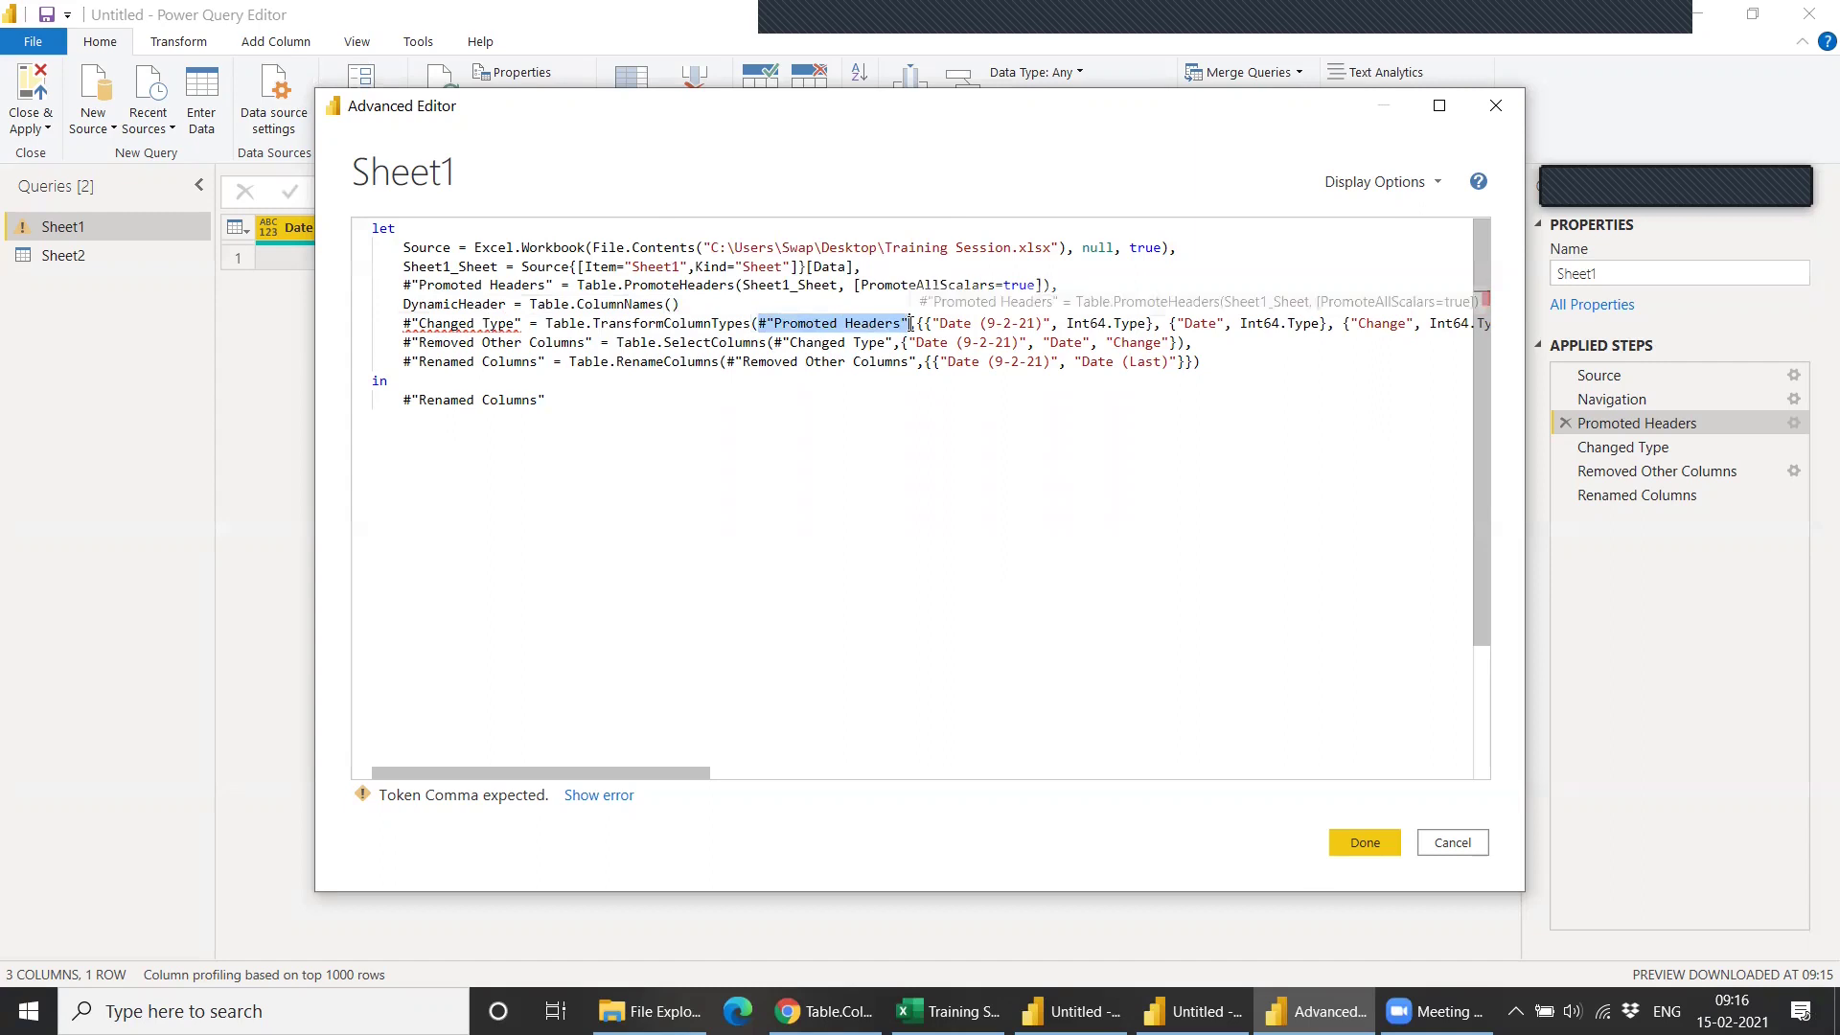
{"action": "left_click", "coordinate": [669, 304]}
{"action": "key", "text": "ctrl+v"}
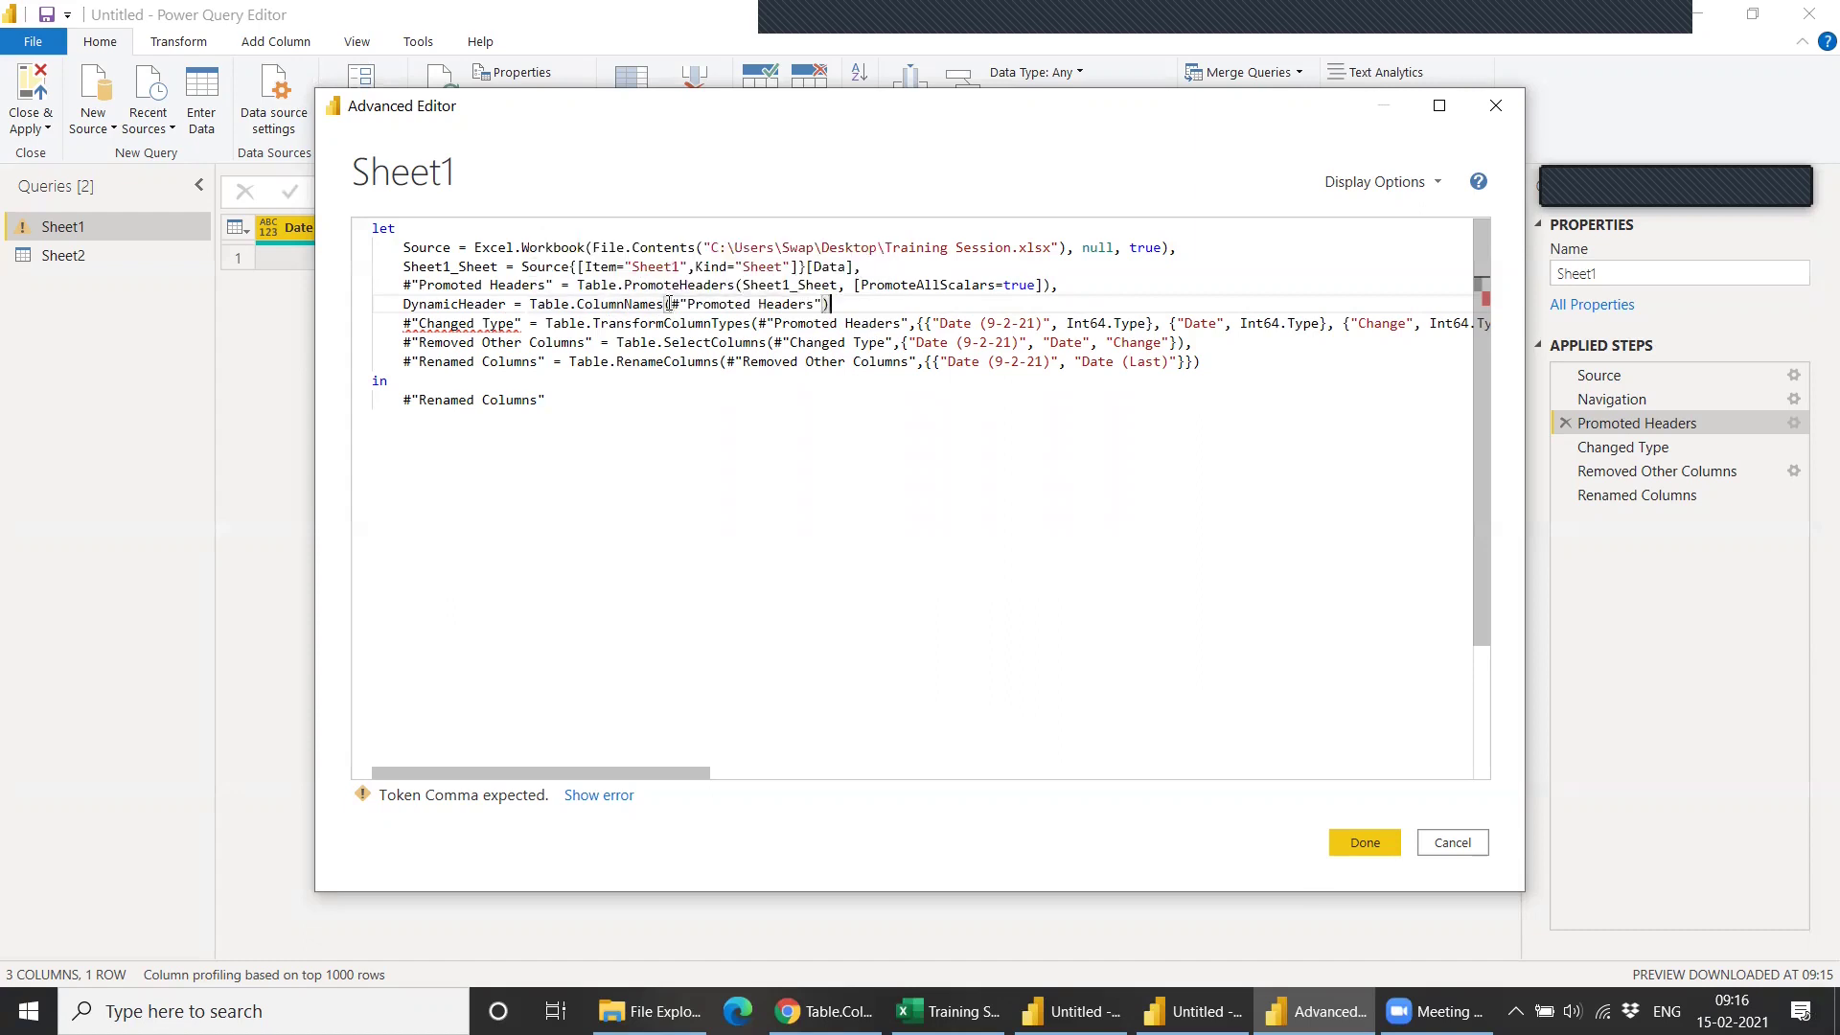
{"action": "key", "text": "End"}
{"action": "type", "text": ","}
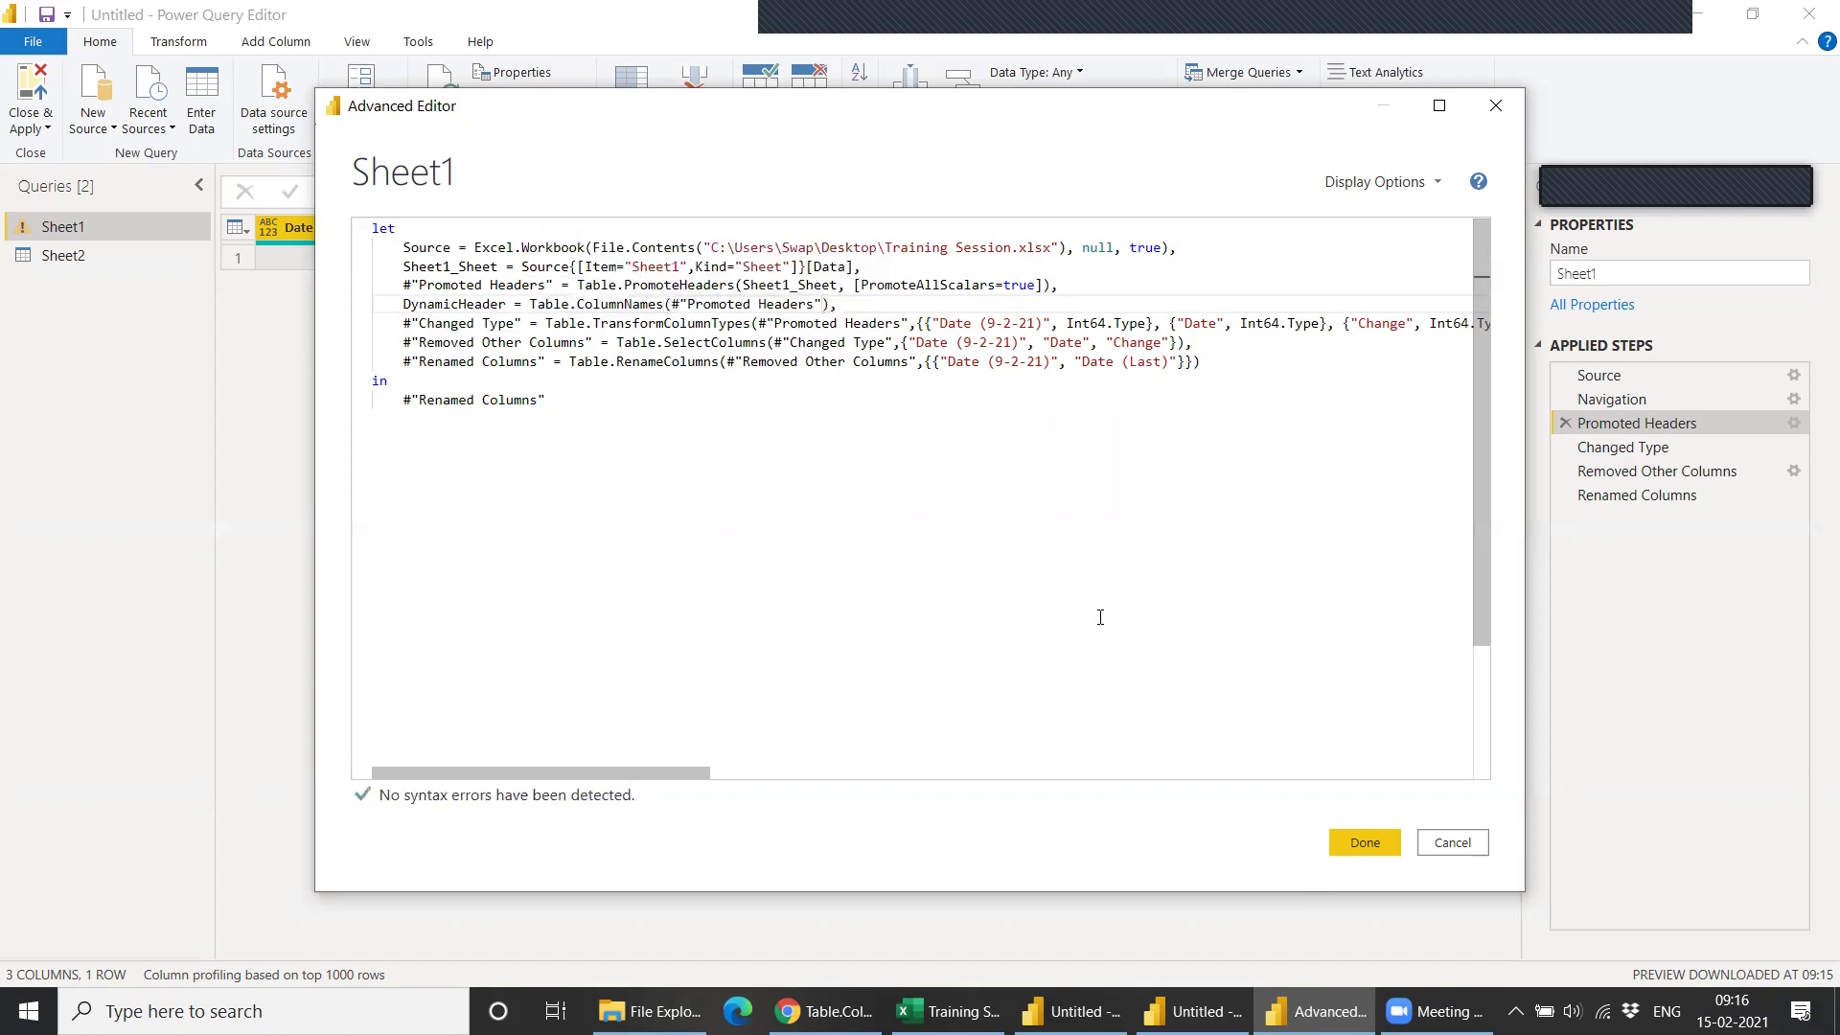
{"action": "left_click", "coordinate": [1334, 840]}
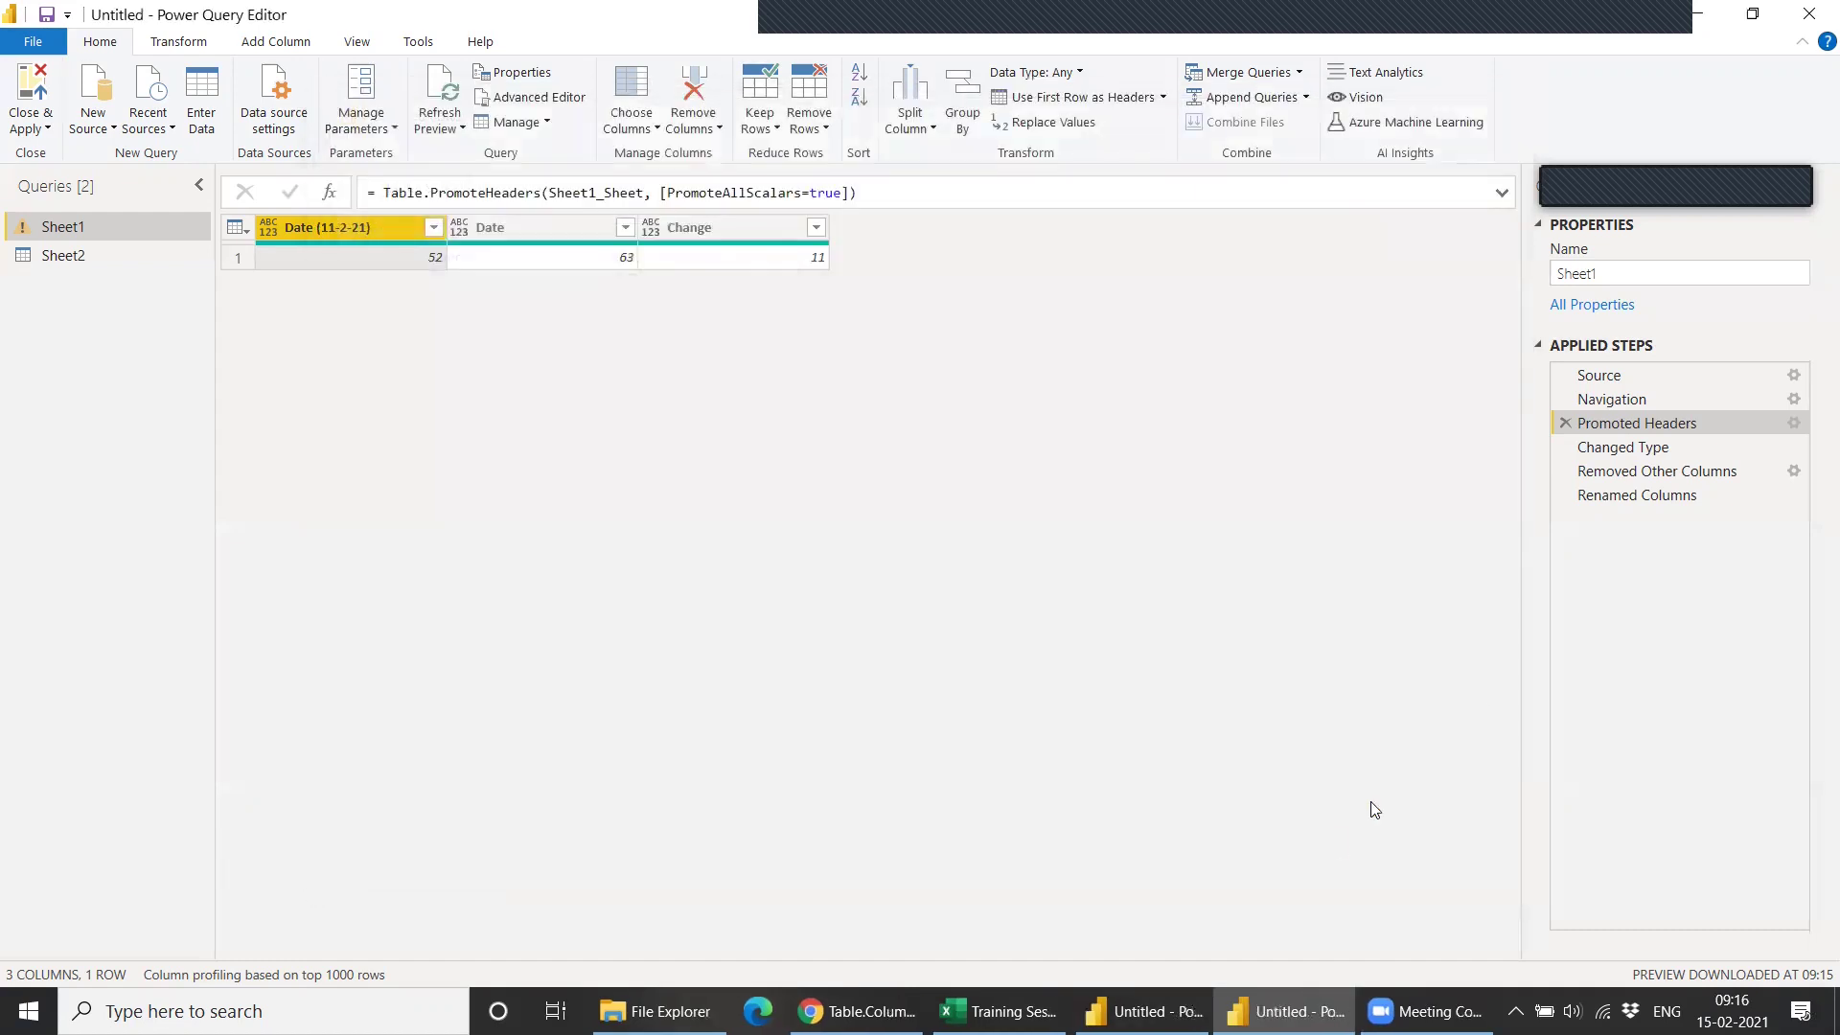
{"action": "left_click", "coordinate": [1633, 447]}
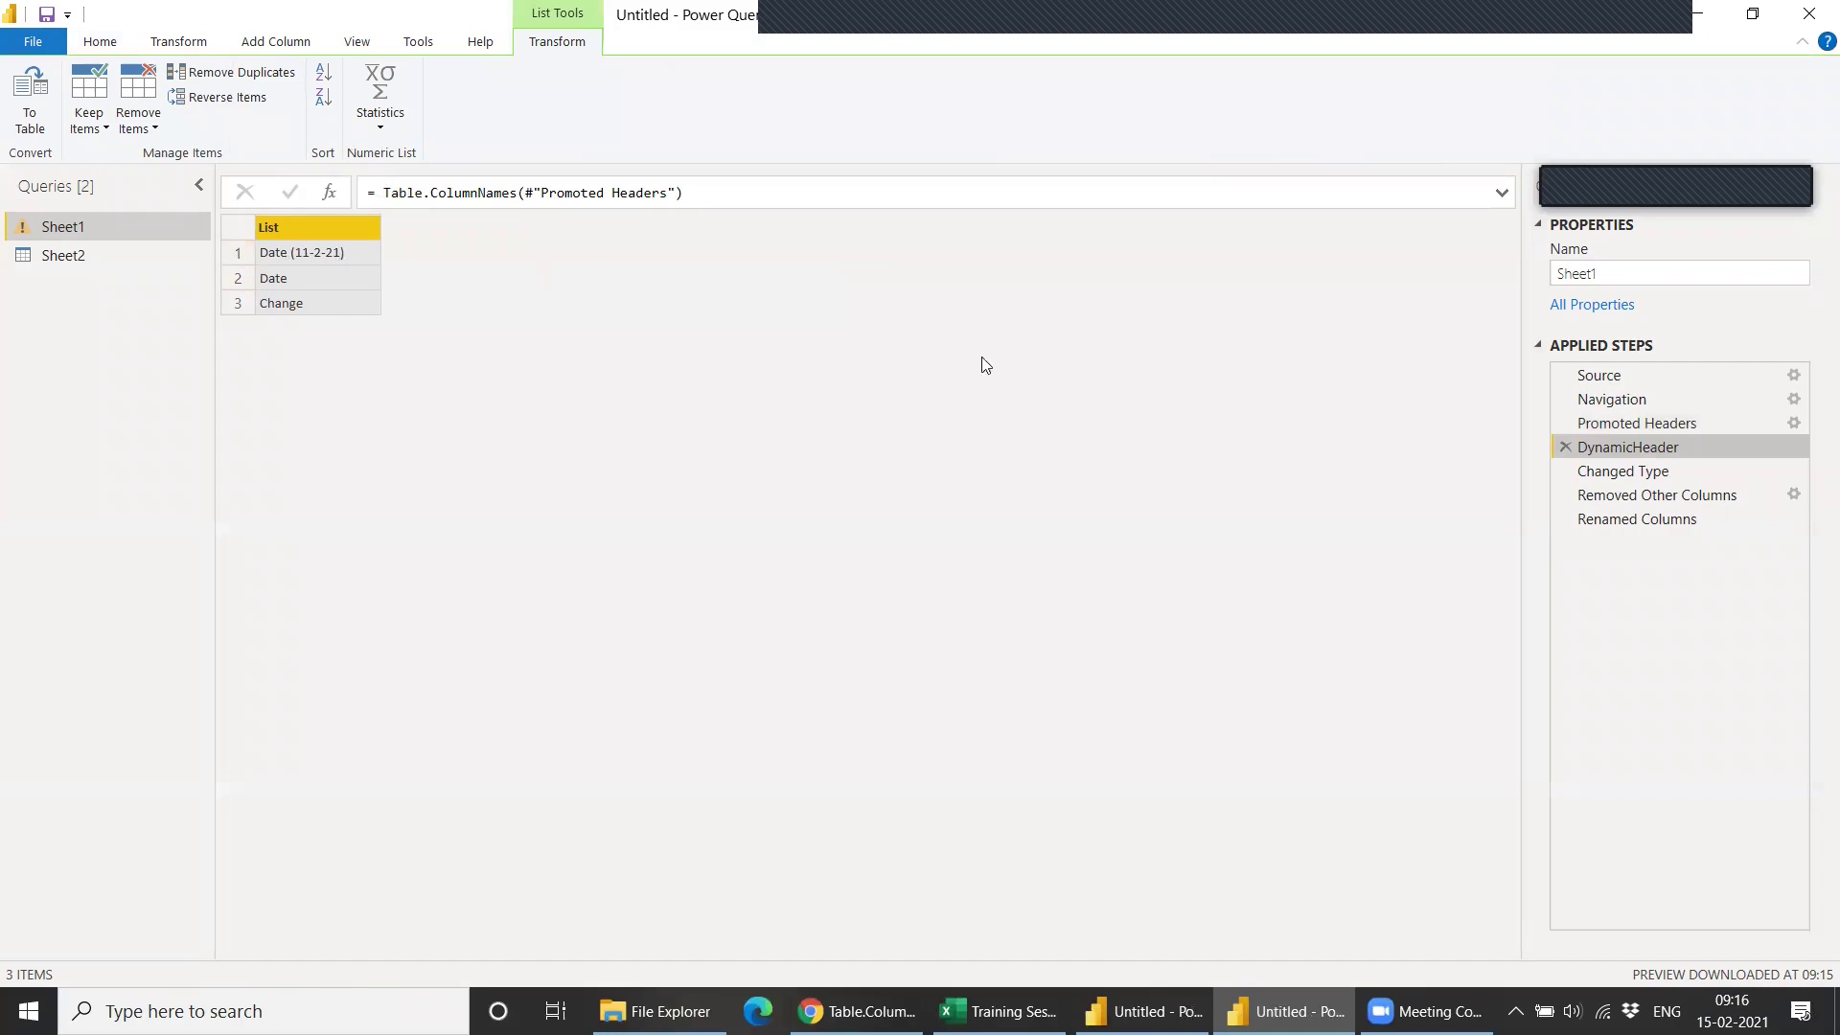
Add the index {0} after Table.ColumnNames(#"Promoted Headers") in the query code, apply it and display the DynamicHeader step.
{"action": "left_click", "coordinate": [119, 40]}
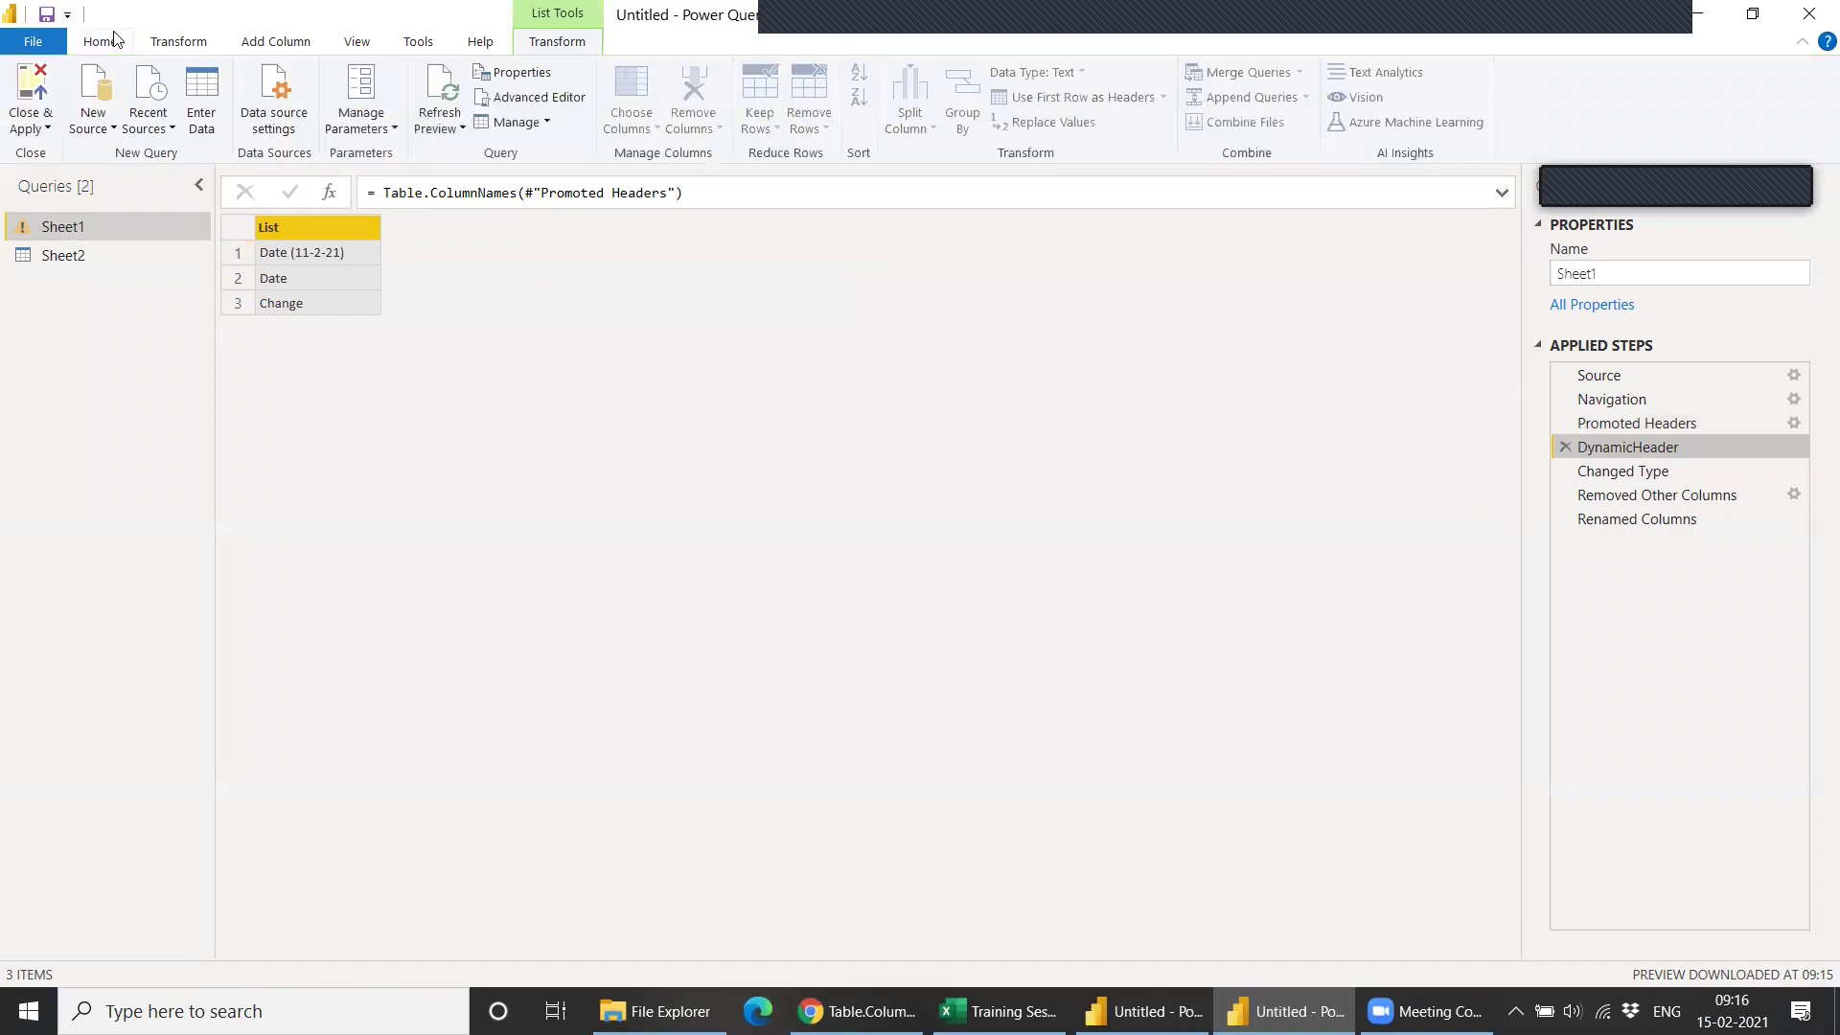
{"action": "left_click", "coordinate": [525, 98]}
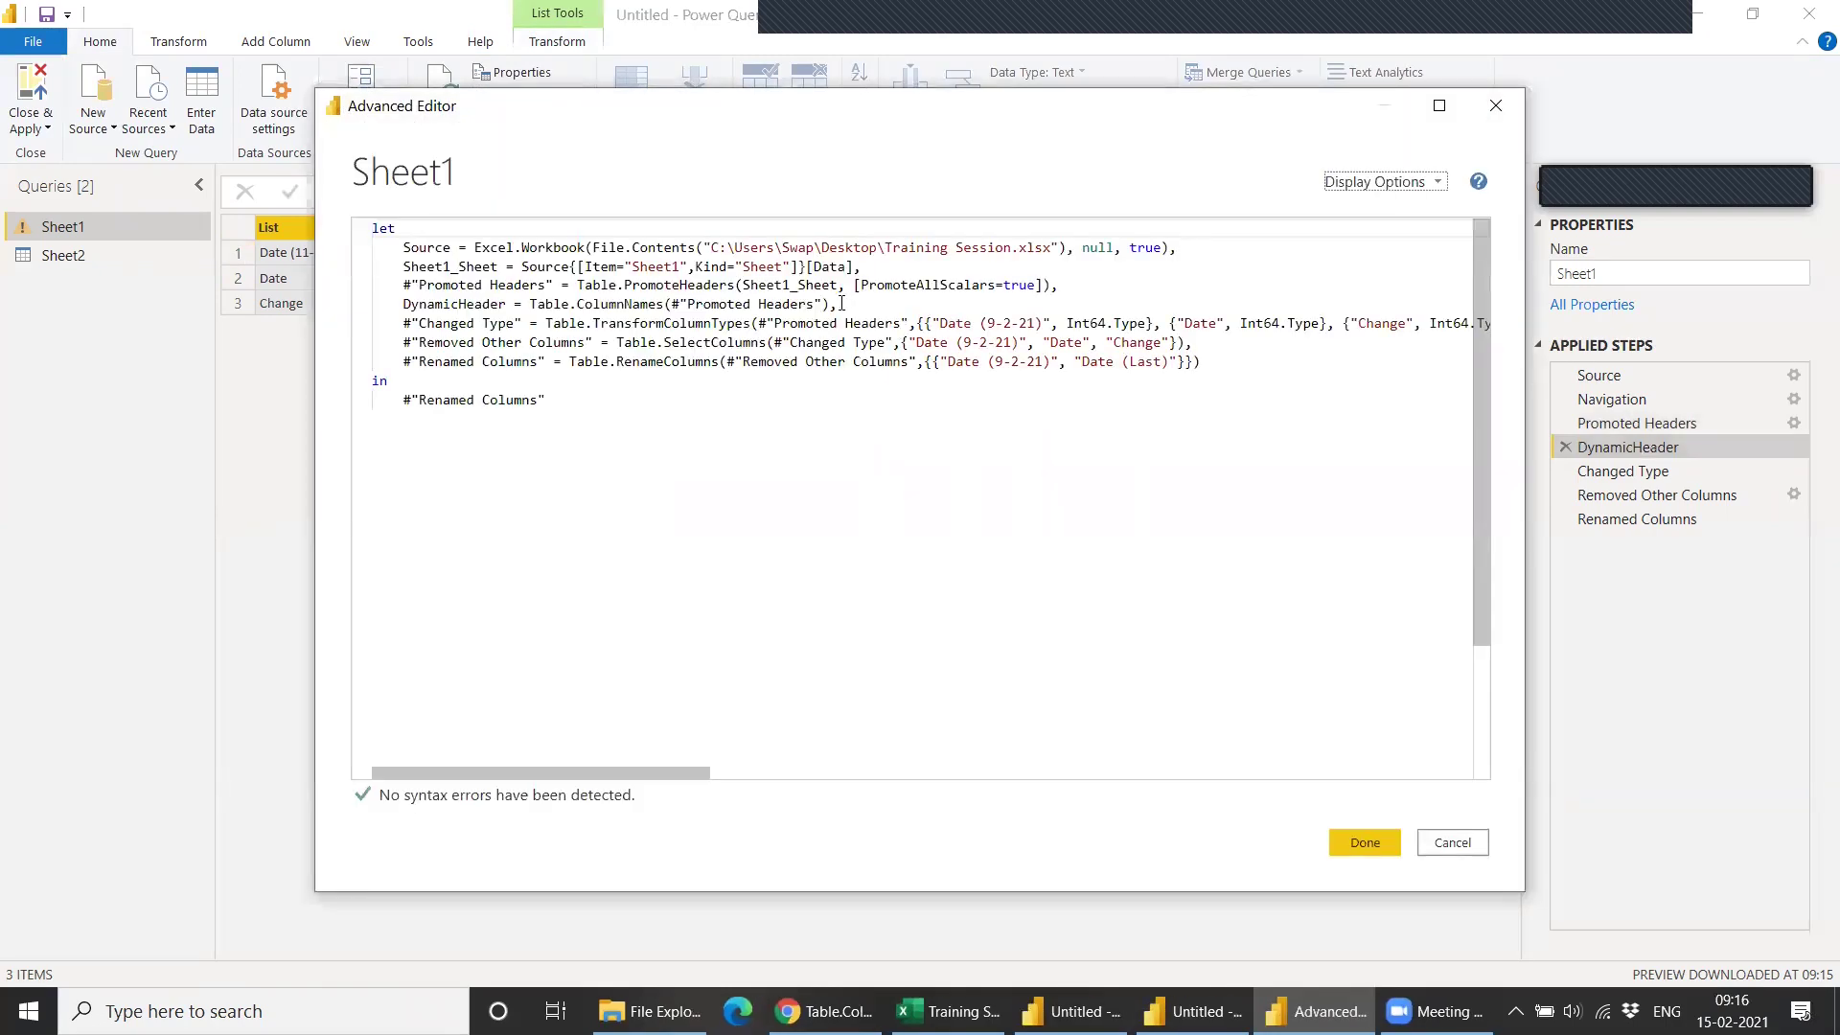
{"action": "left_click", "coordinate": [833, 304]}
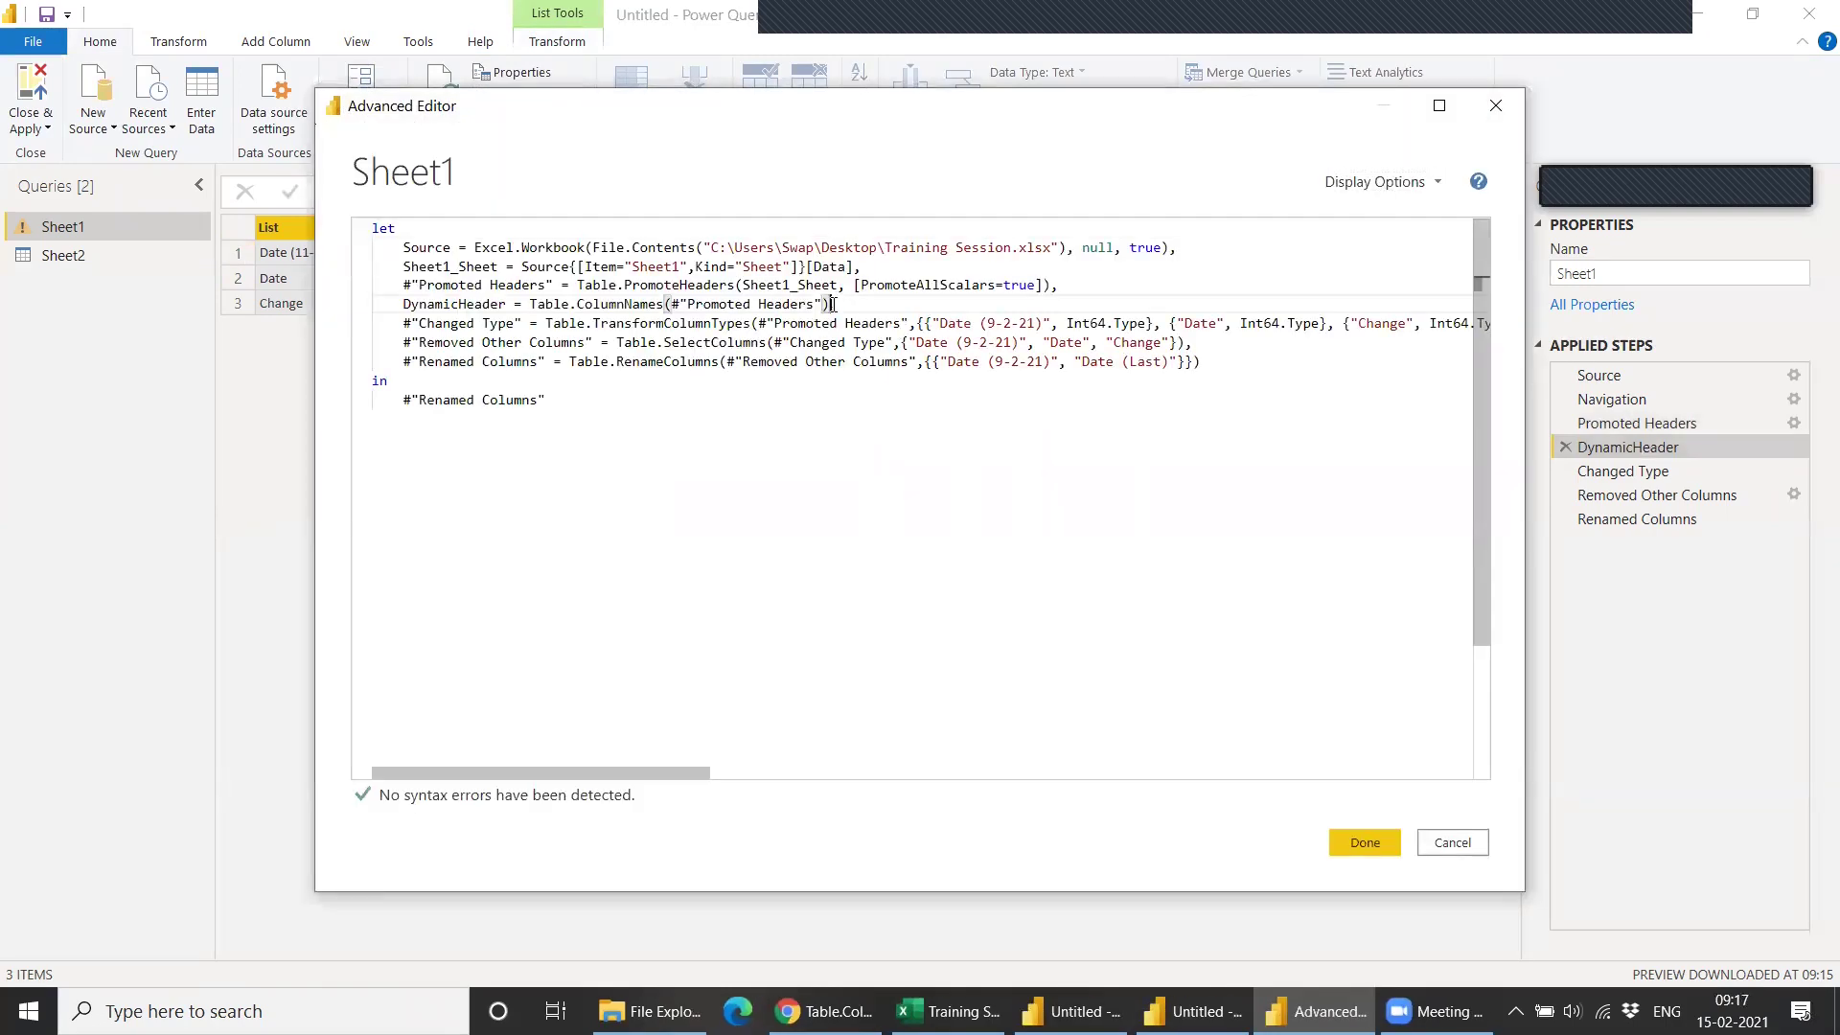
{"action": "type", "text": "{0"}
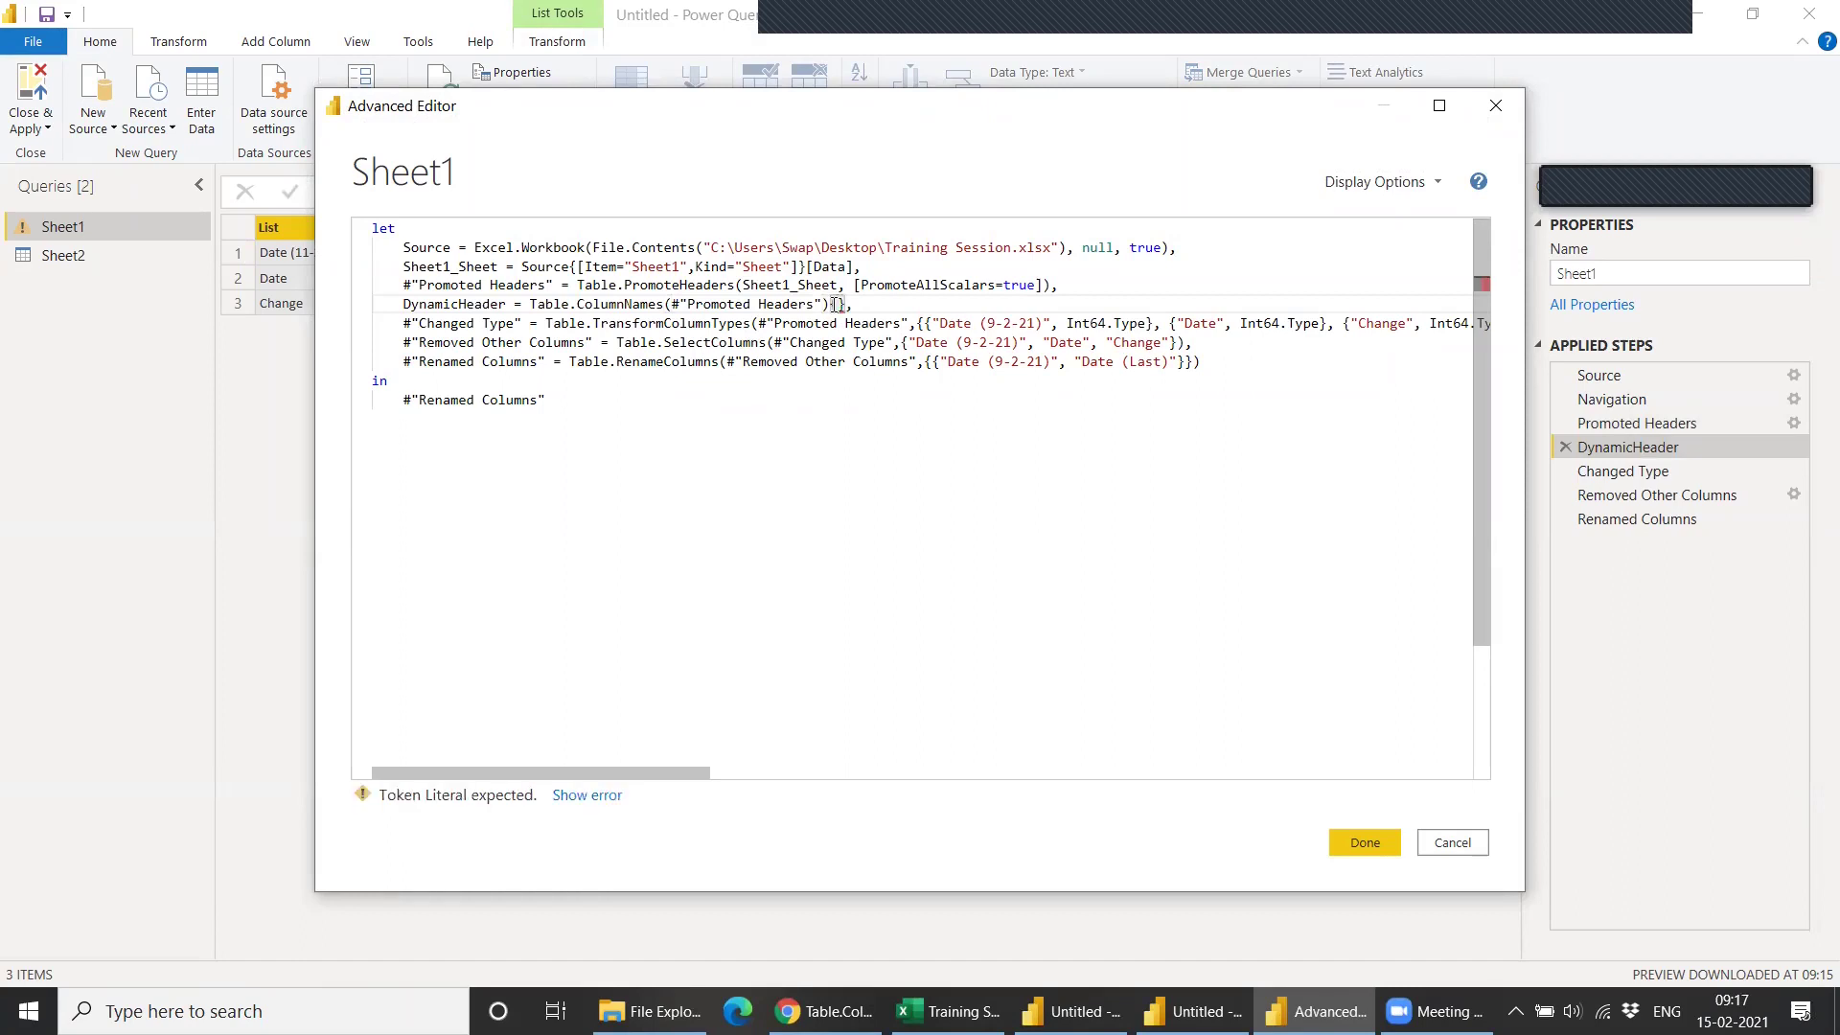
{"action": "left_click", "coordinate": [1362, 844]}
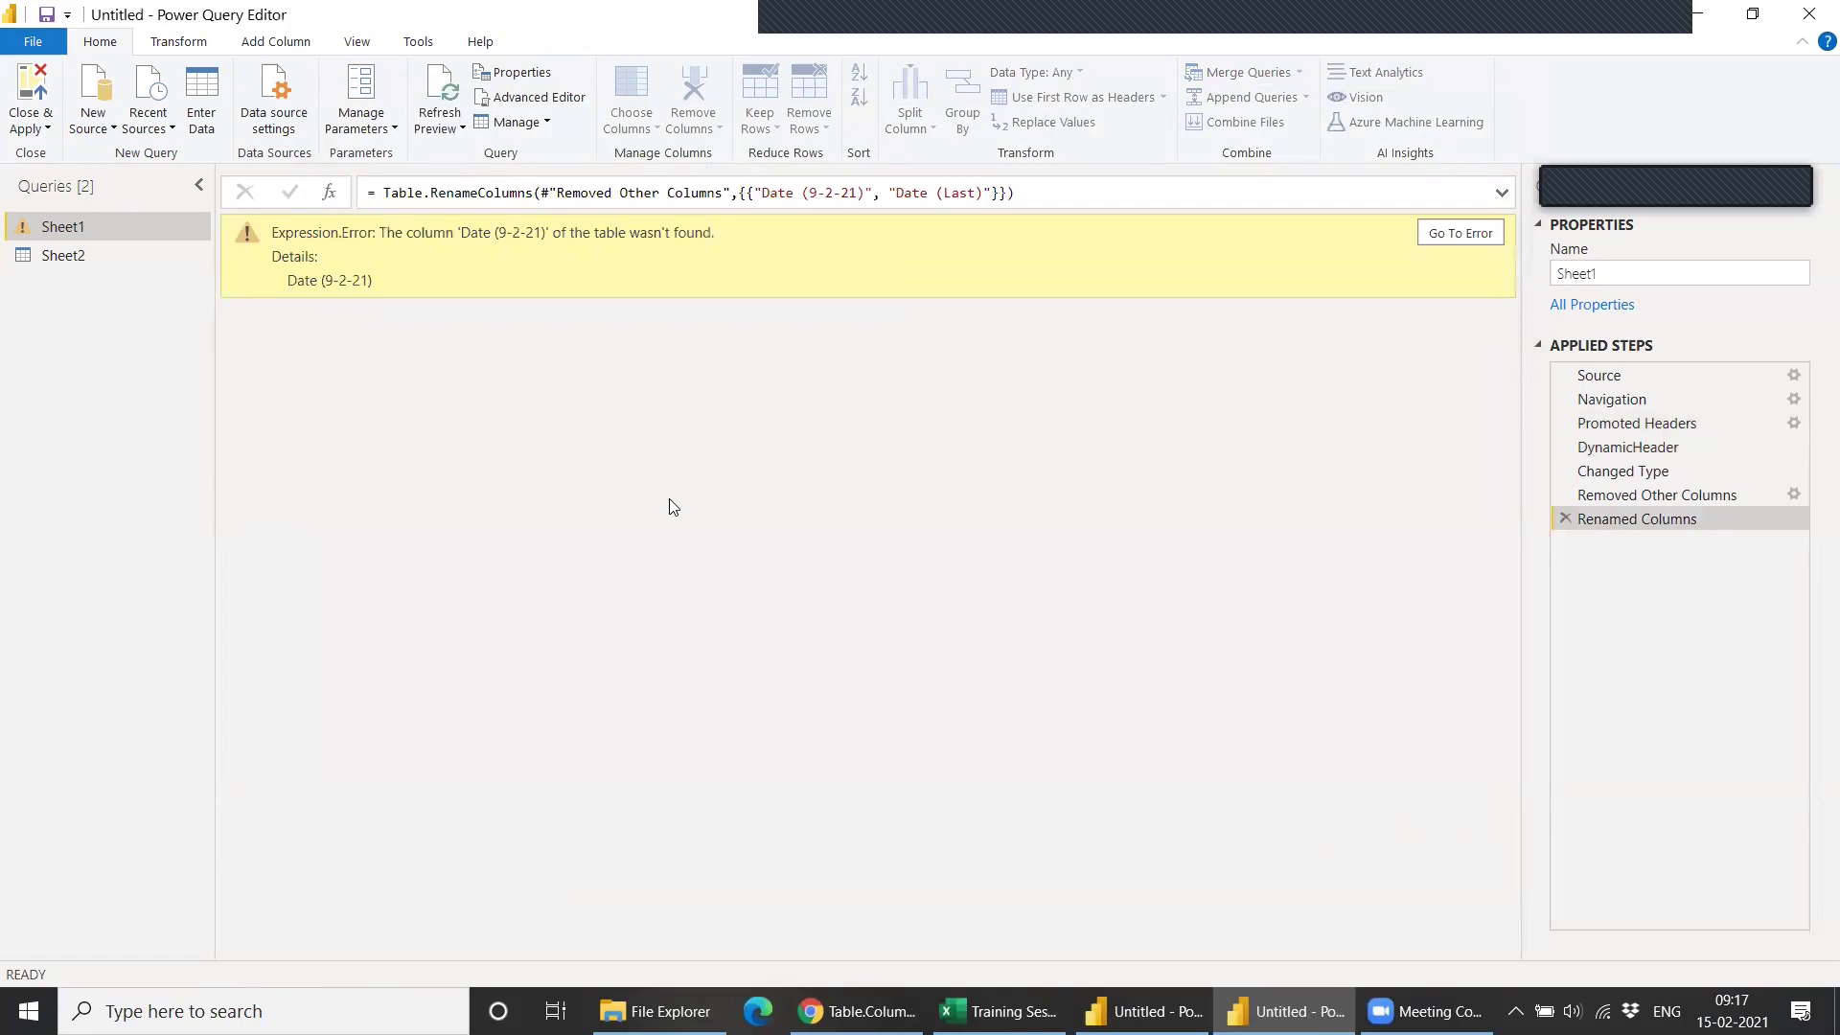
{"action": "left_click", "coordinate": [1668, 449]}
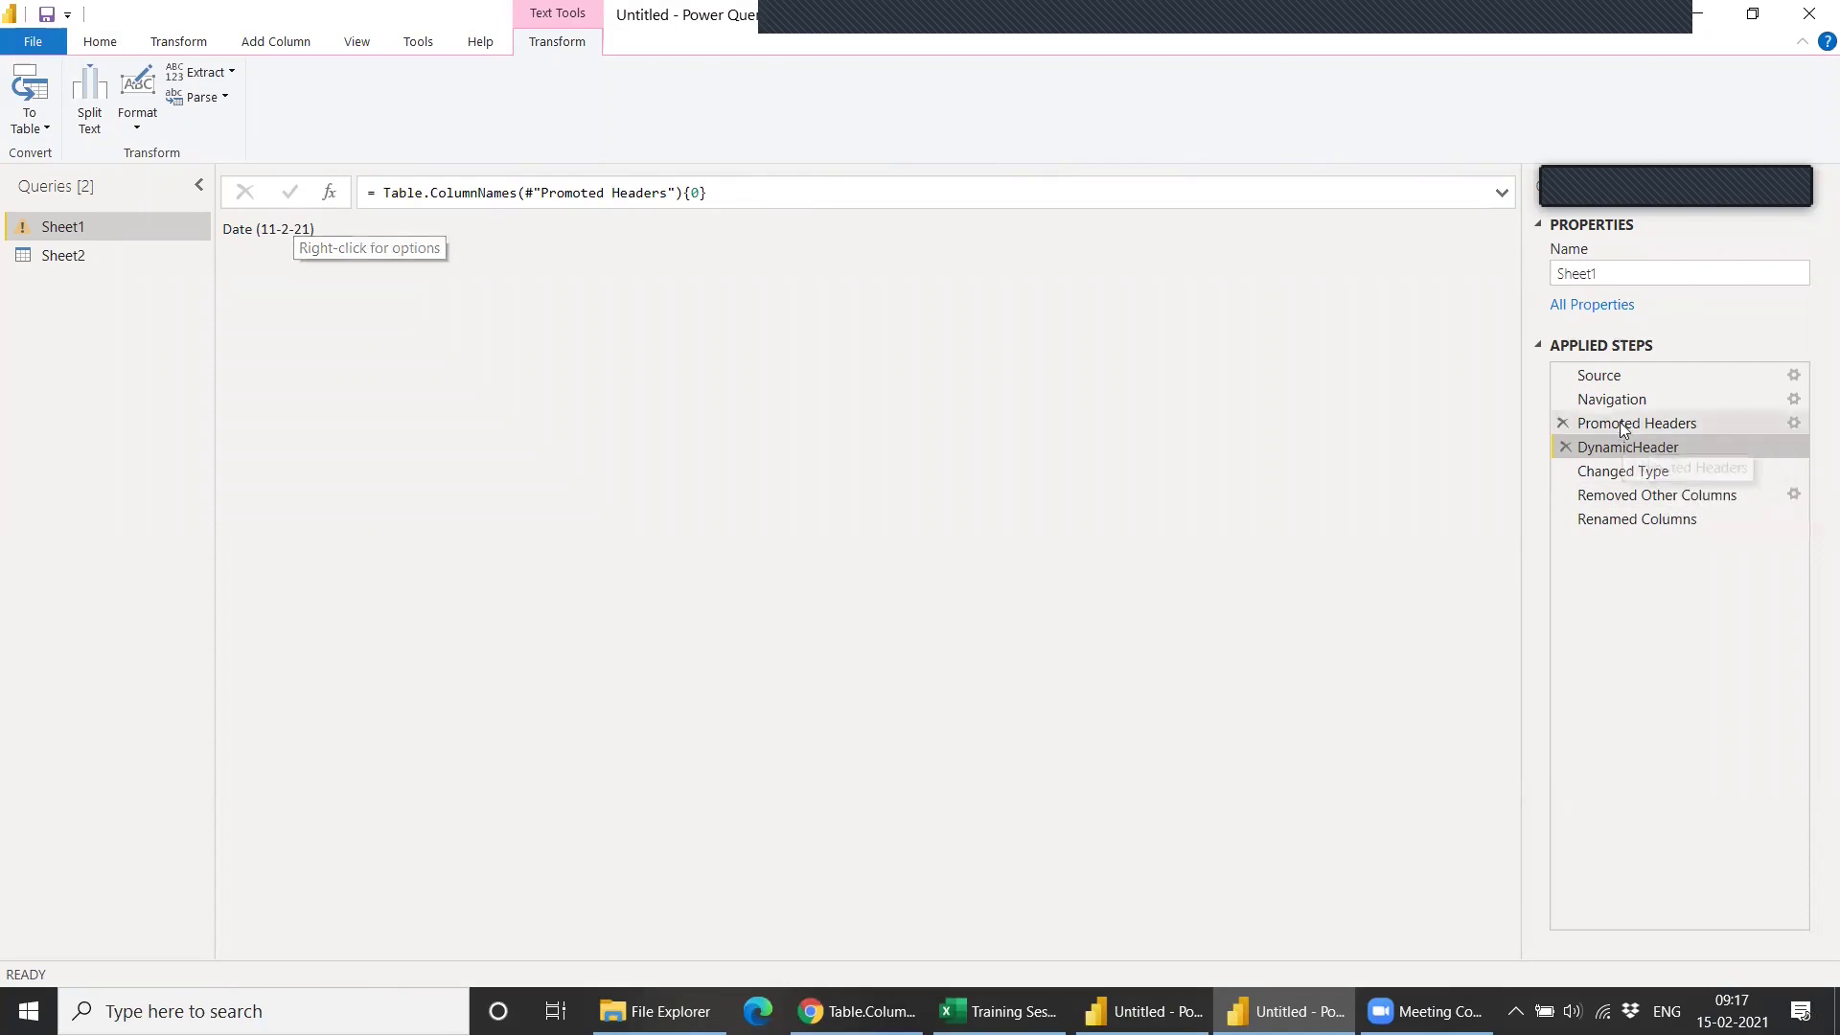
In the Changed Type line of the query code, replace "Date (9-2-21)" with Table.ColumnNames(#"Promoted Headers"){0}.
{"action": "left_click", "coordinate": [116, 47]}
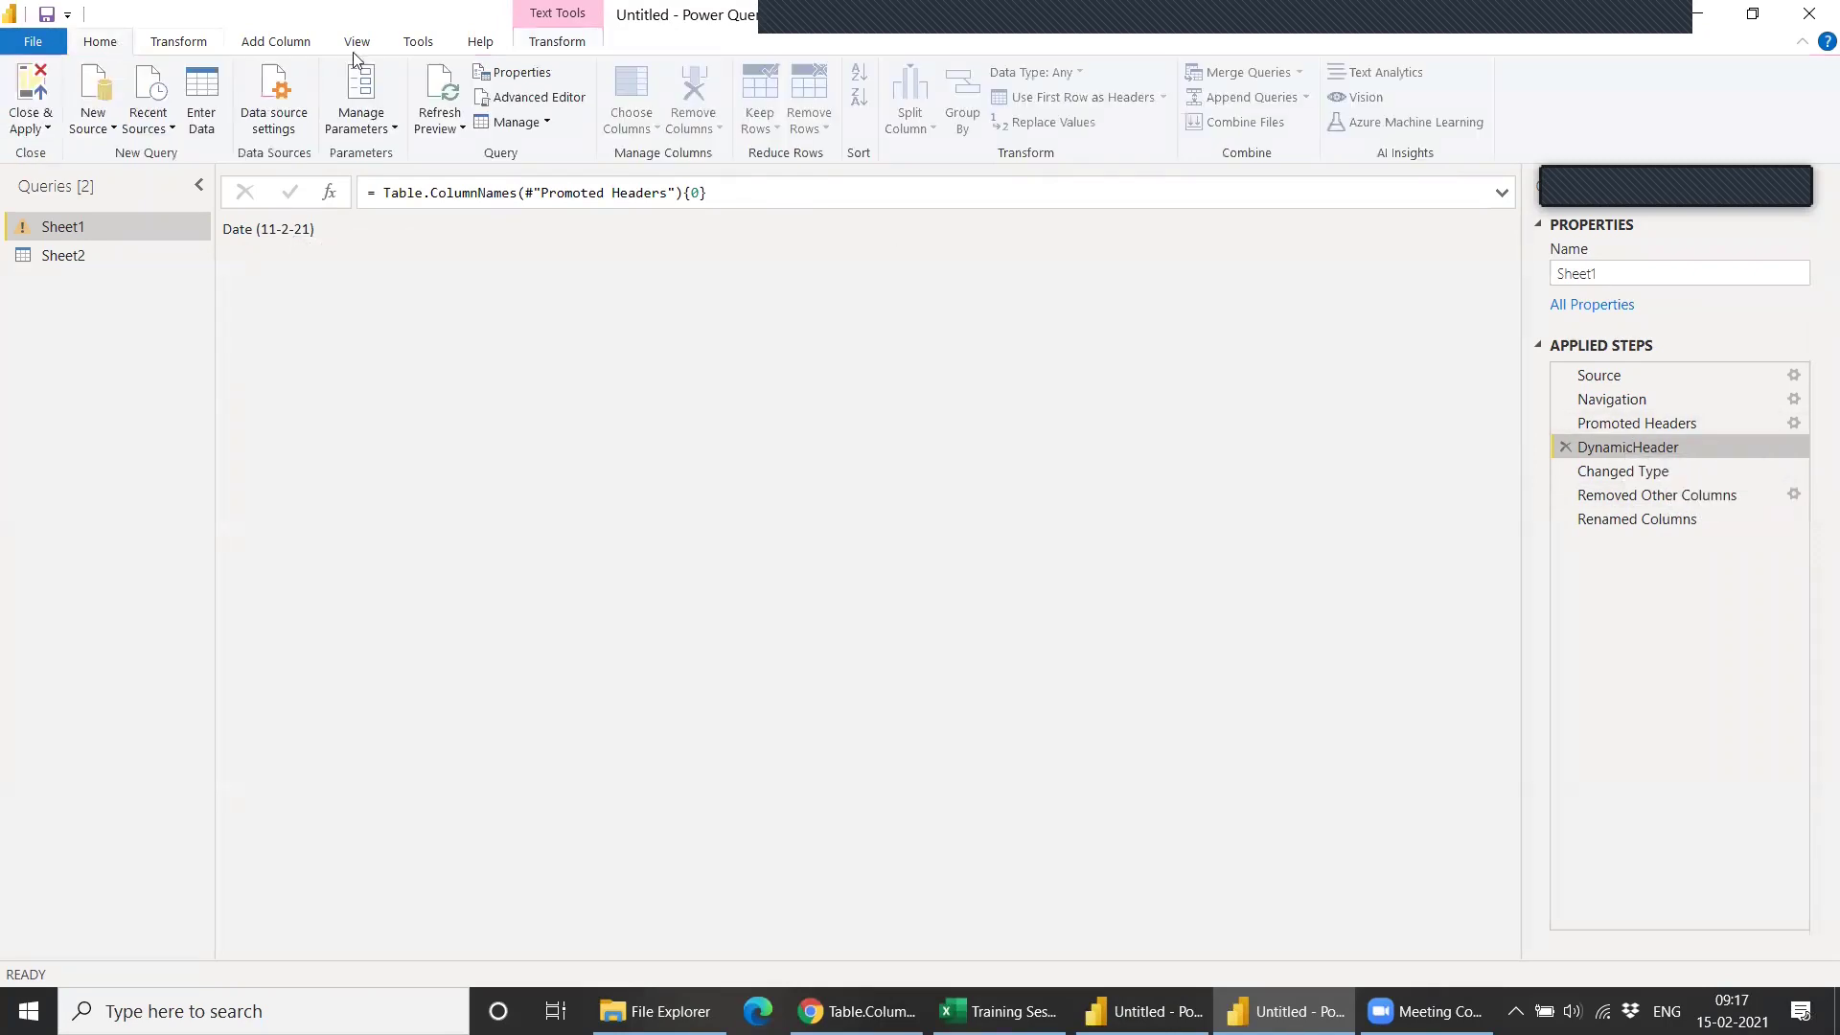
{"action": "left_click", "coordinate": [548, 97]}
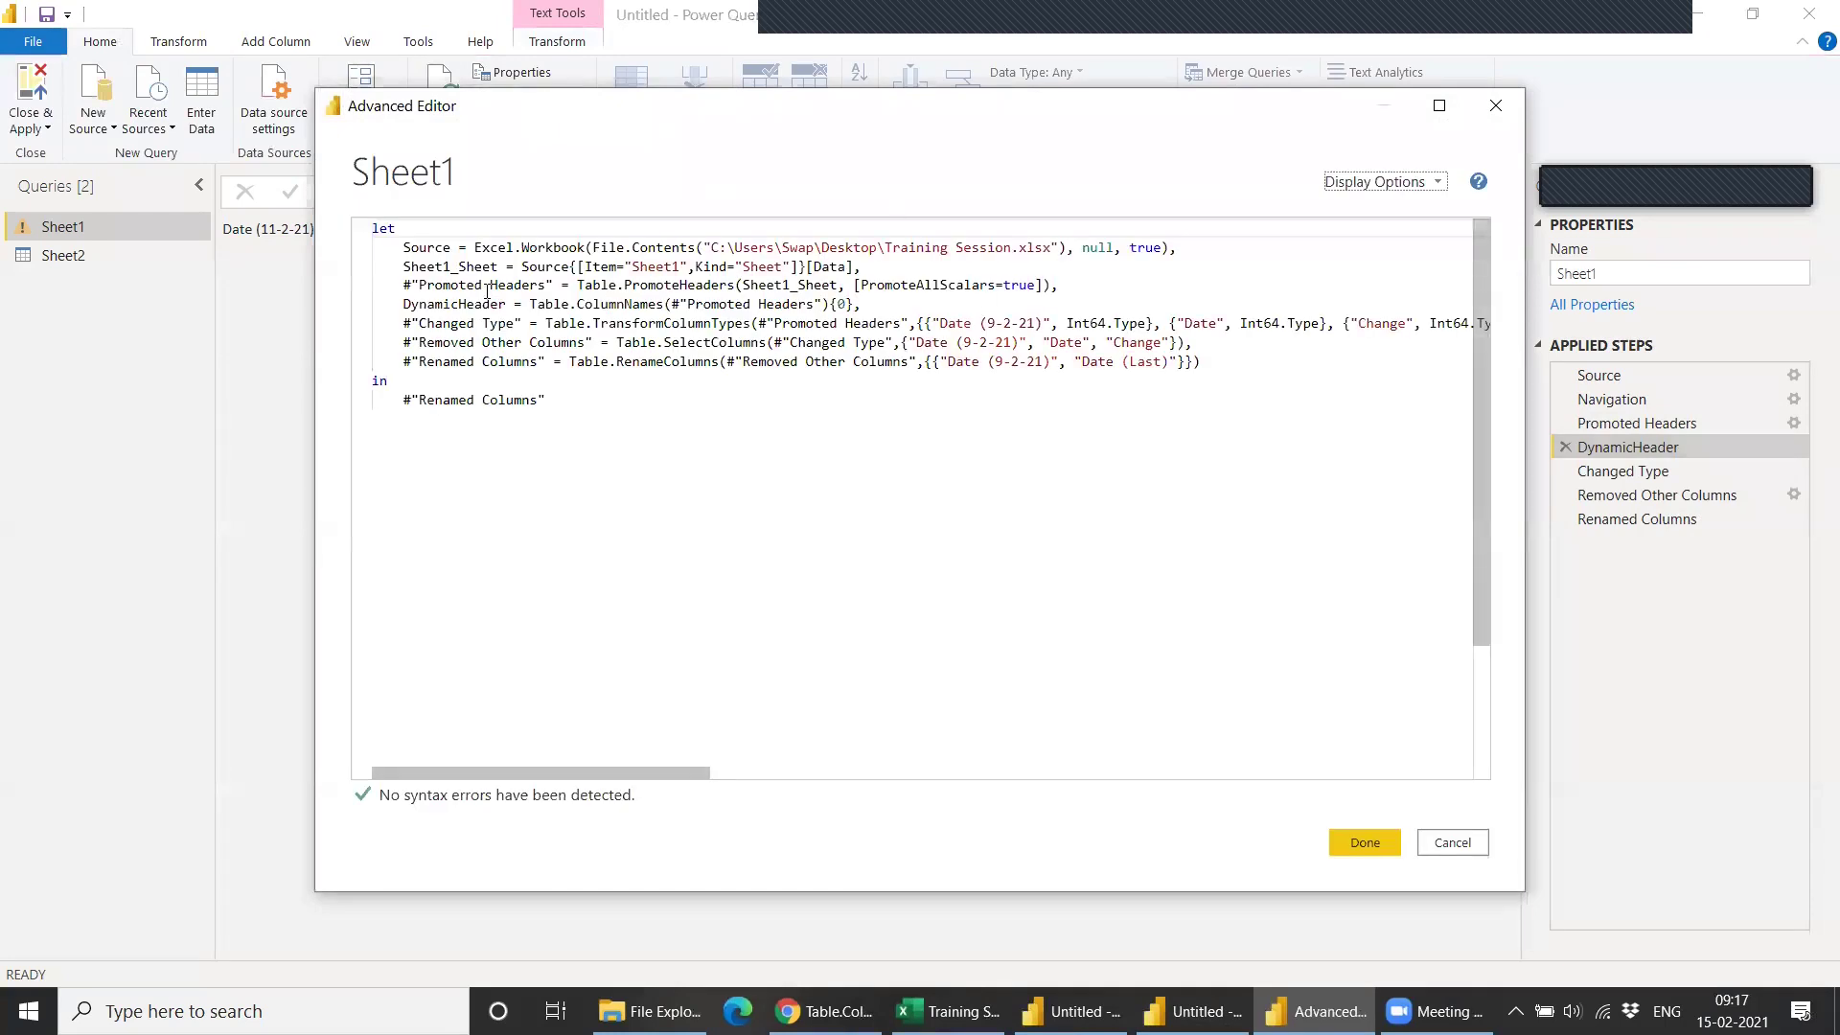
{"action": "left_click_drag", "start_coordinate": [532, 303], "coordinate": [860, 309]}
{"action": "key", "text": "ctrl+c"}
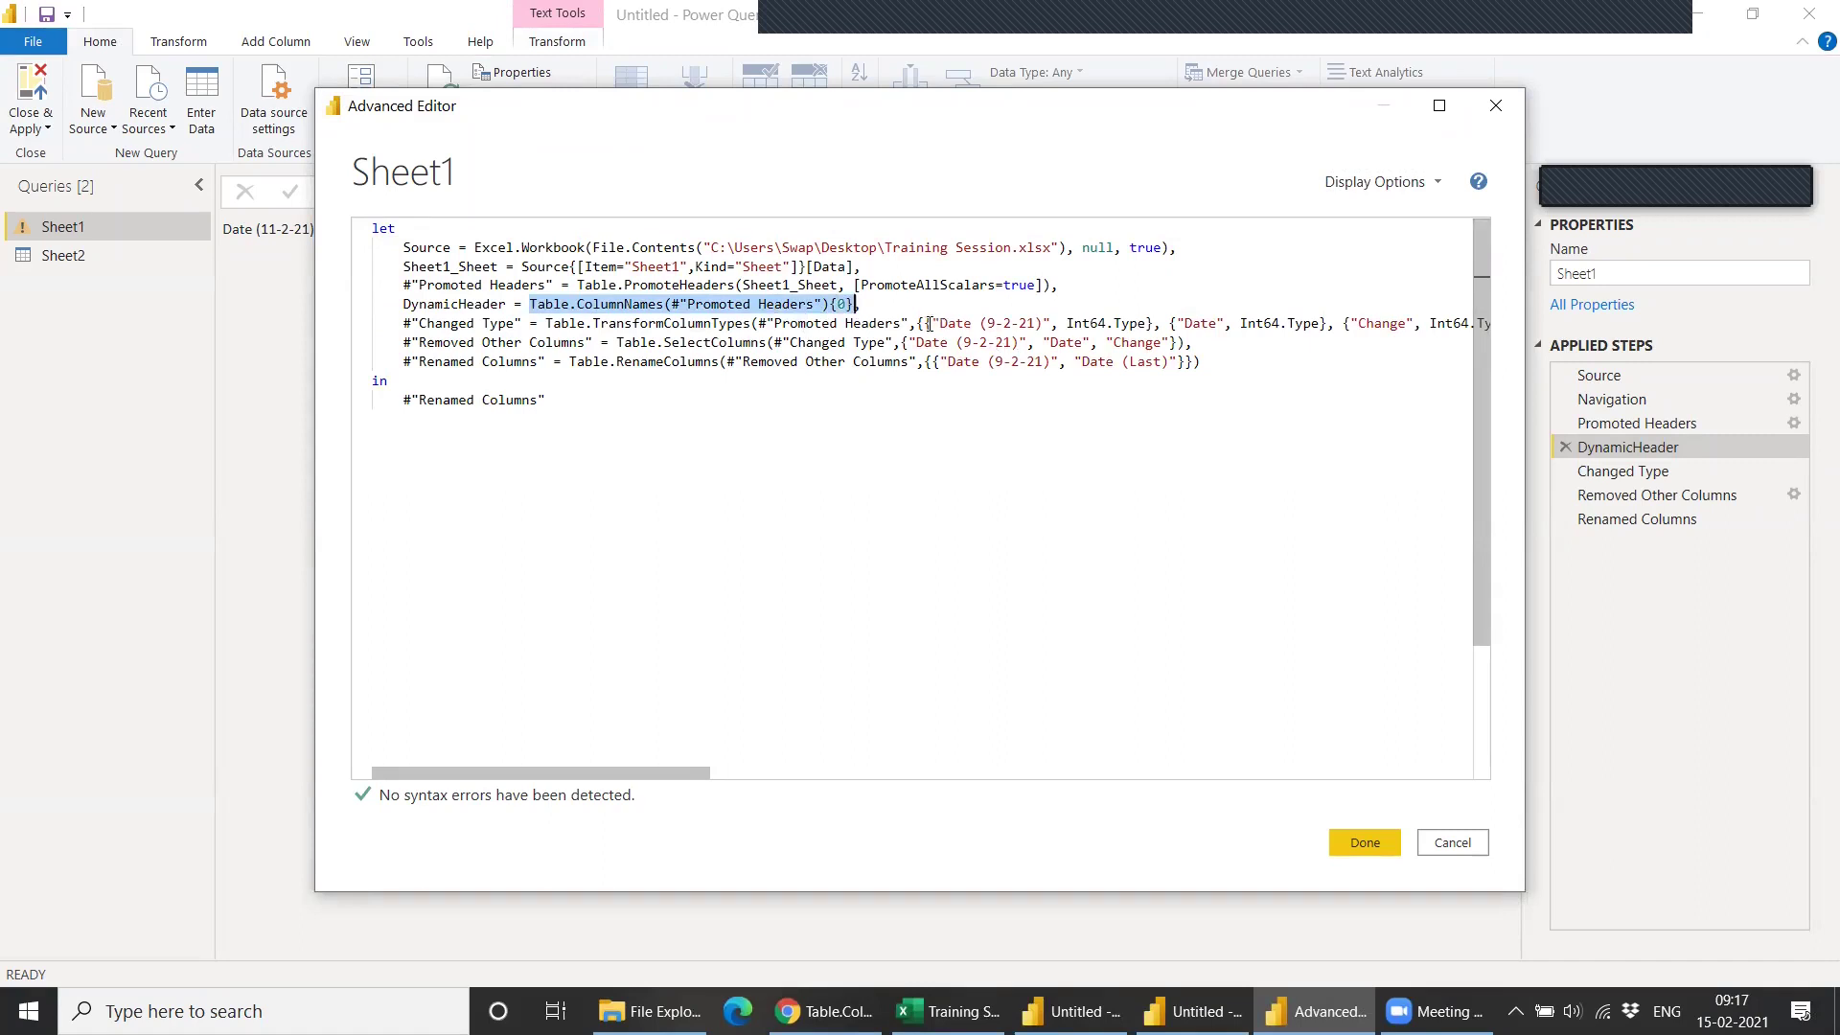
{"action": "left_click_drag", "start_coordinate": [930, 324], "coordinate": [1055, 326]}
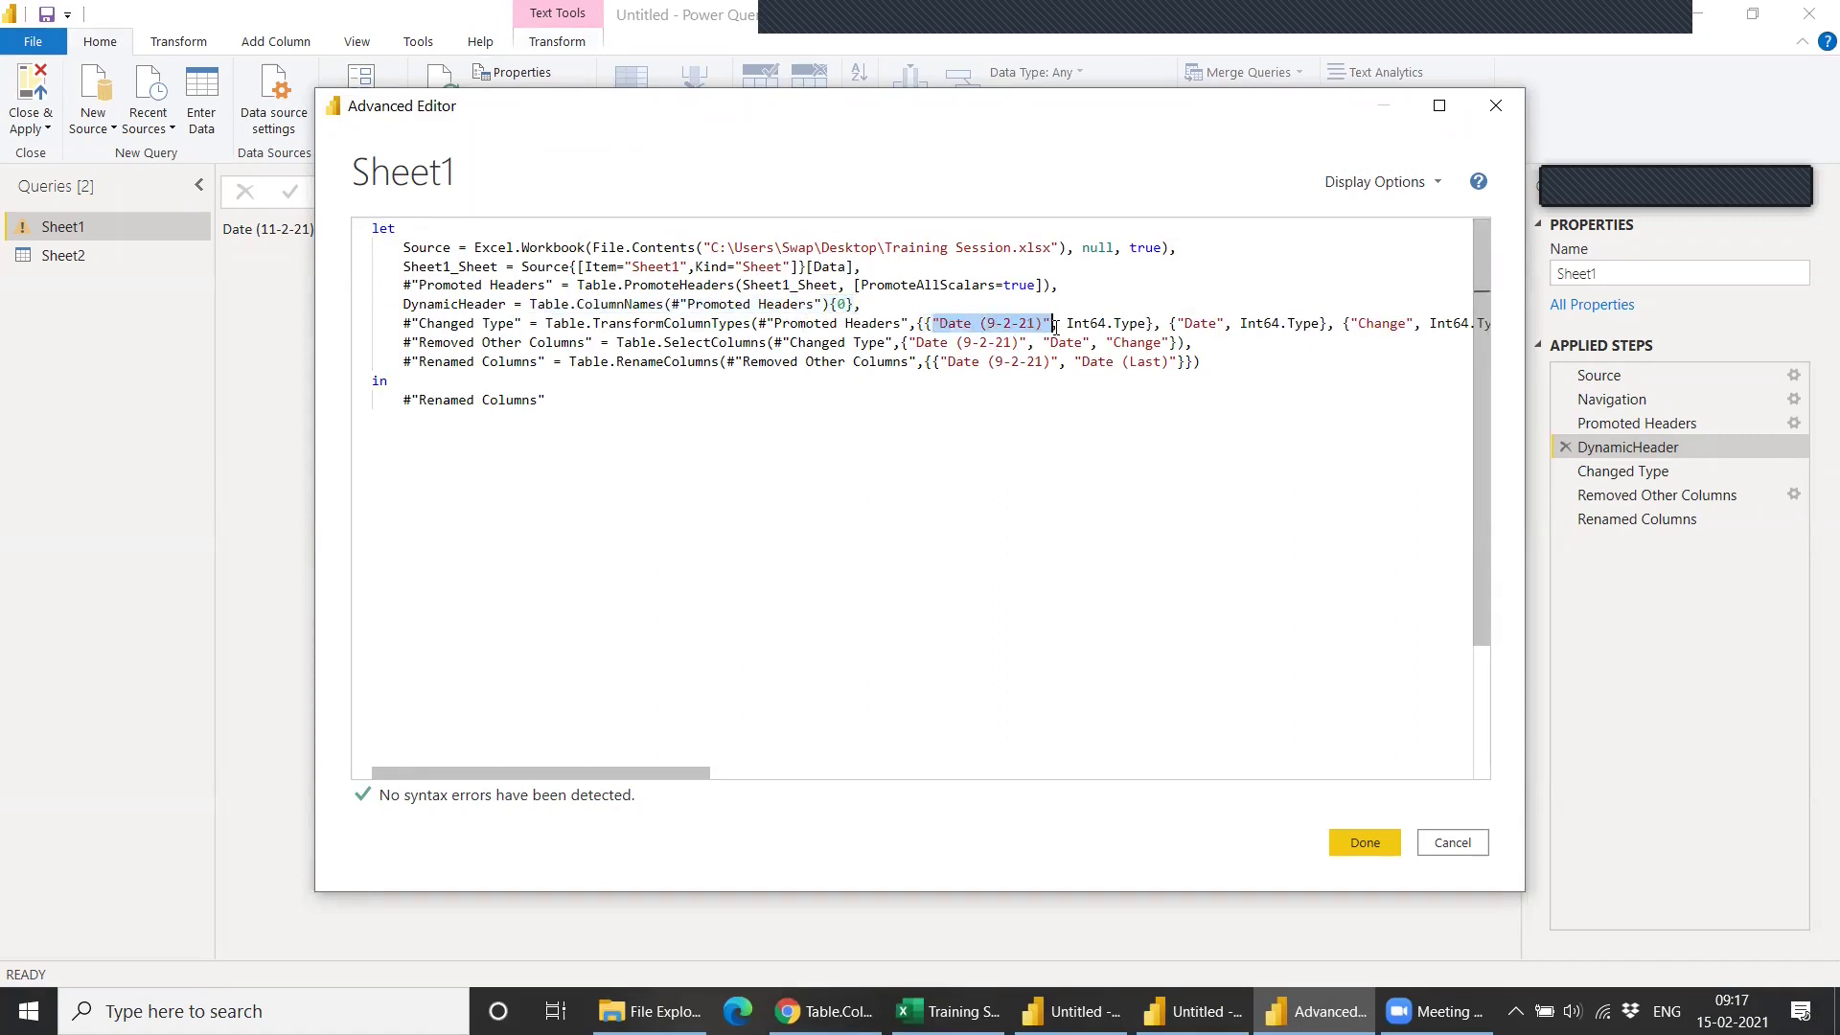
{"action": "key", "text": "ctrl+v"}
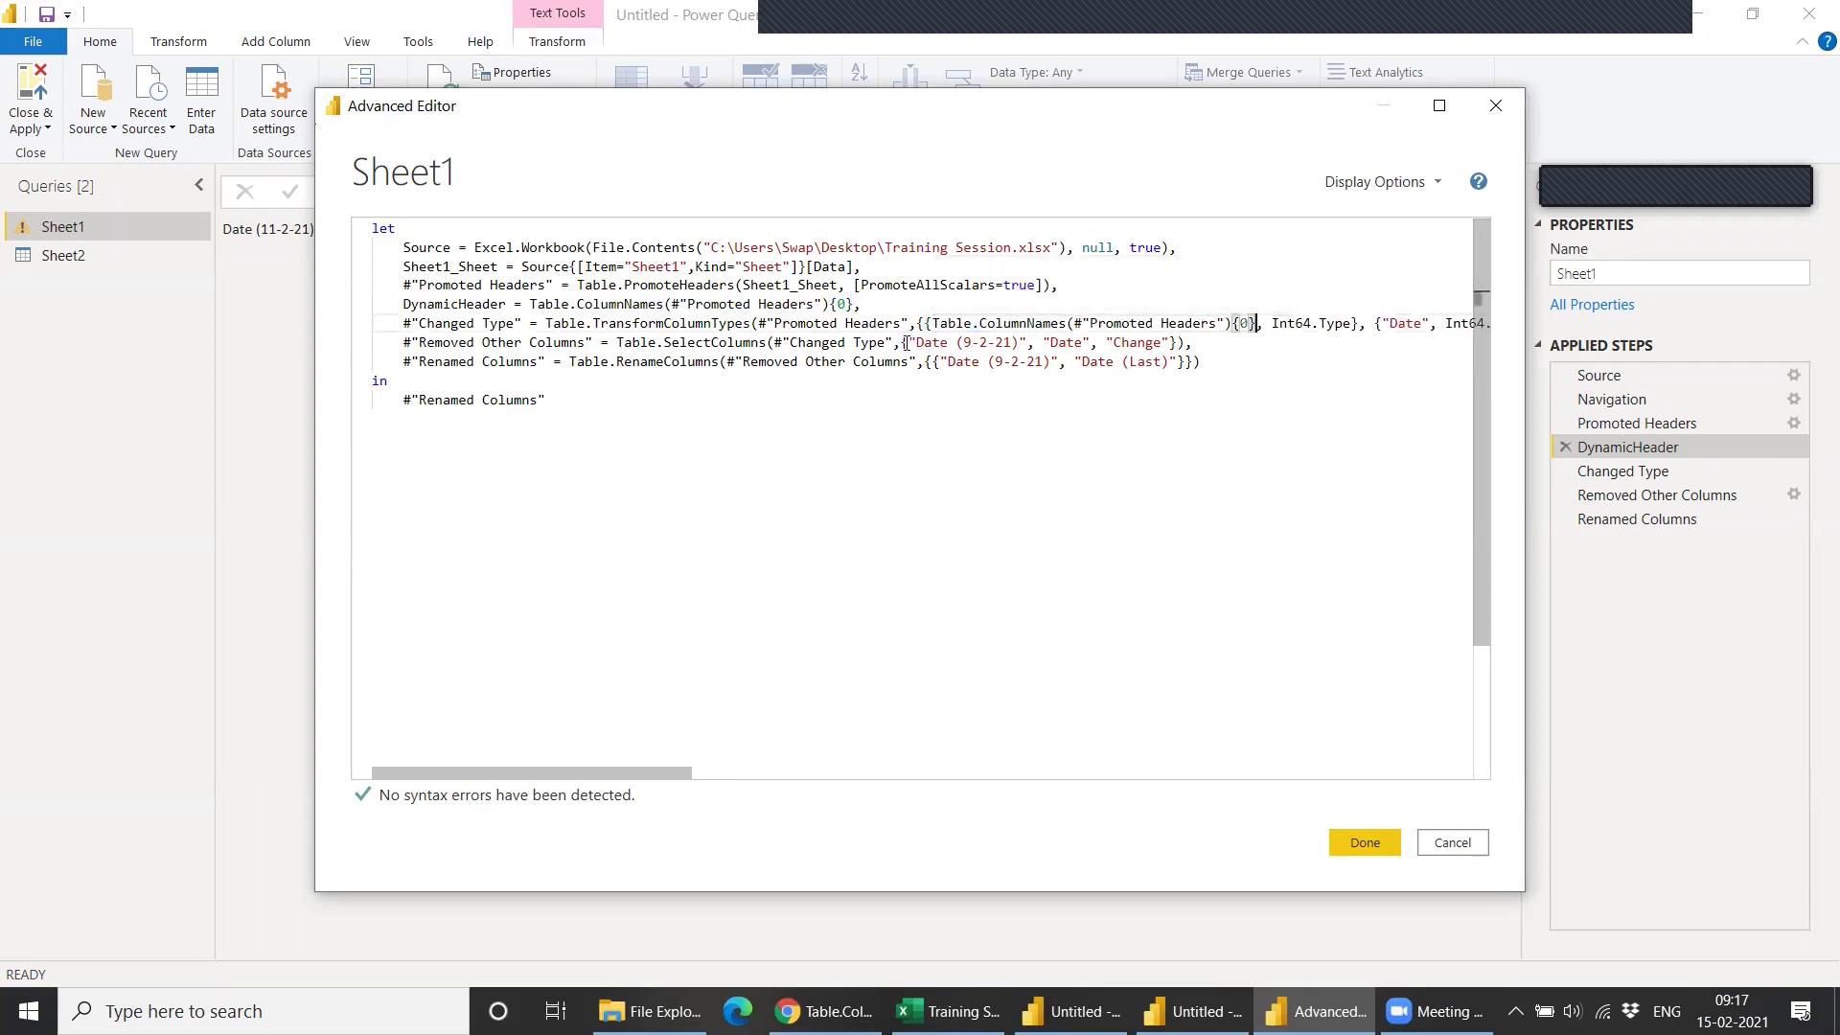
Replace "Date (9-2-21)" with Table.ColumnNames(#"Promoted Headers"){0} in the Removed Other Columns and Renamed Columns lines, and apply the code.
{"action": "left_click_drag", "start_coordinate": [913, 347], "coordinate": [1028, 346]}
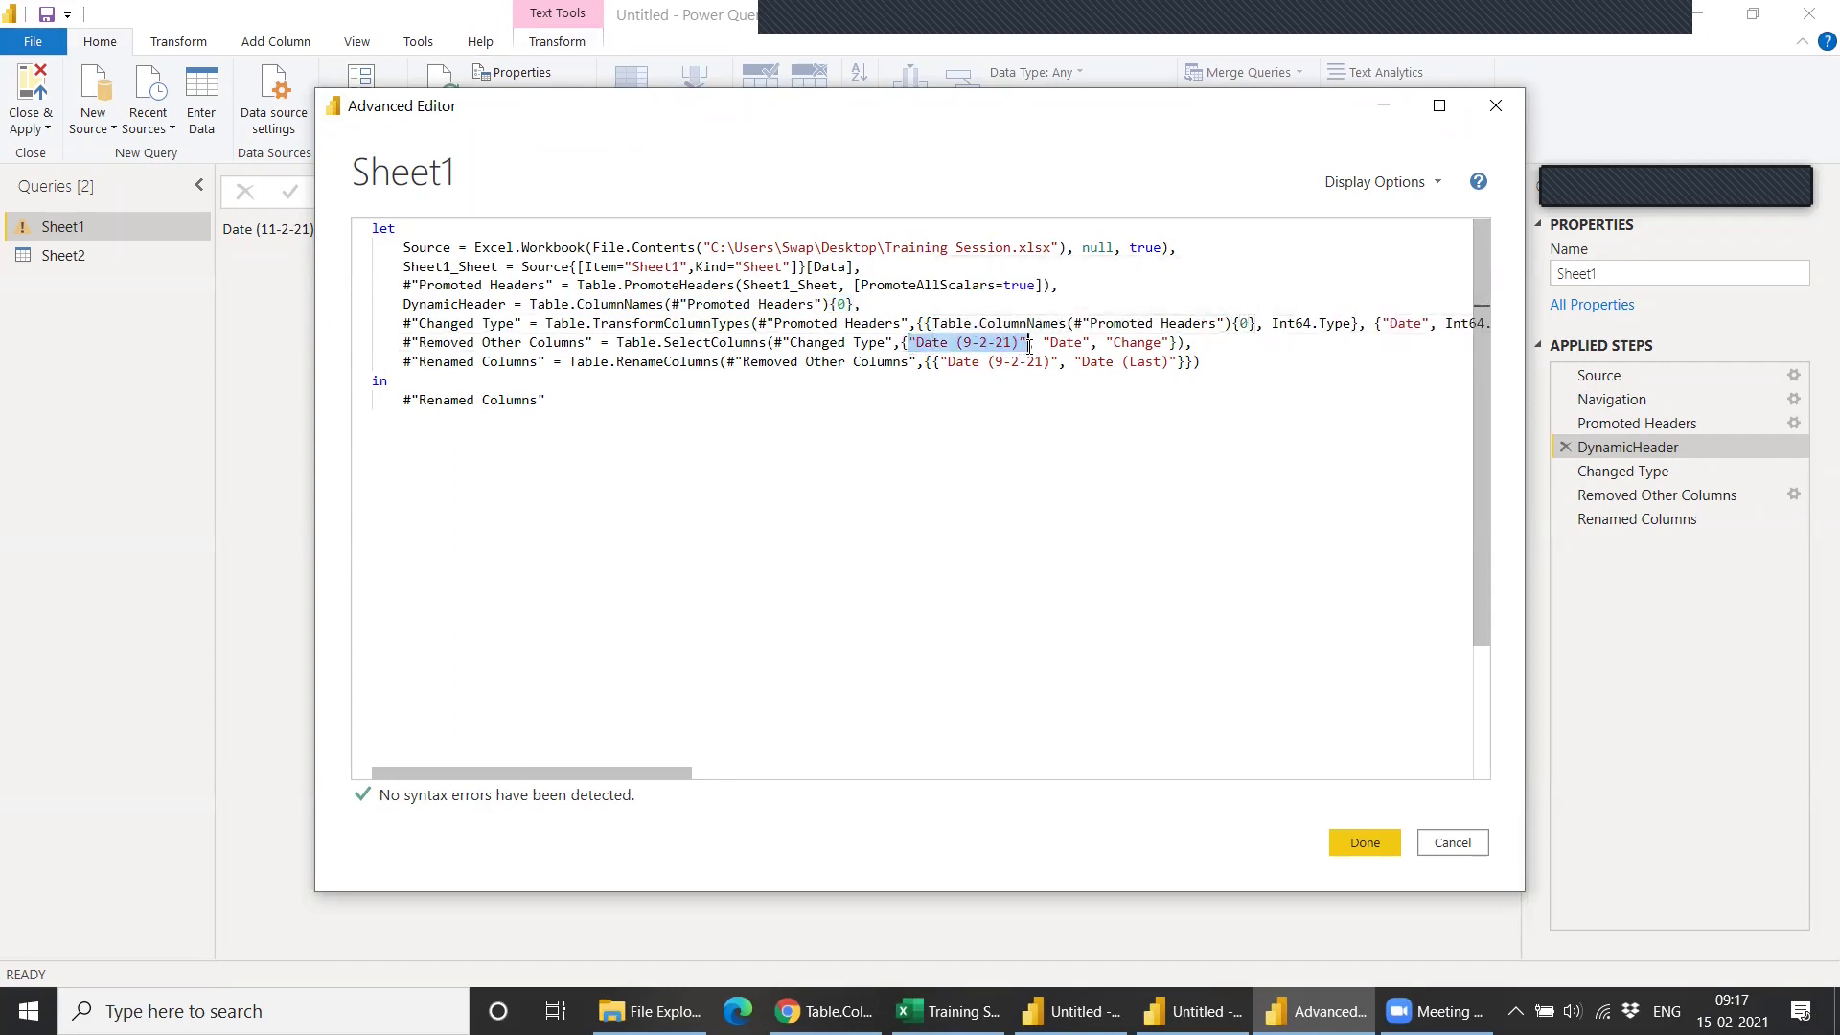
{"action": "key", "text": "ctrl+v"}
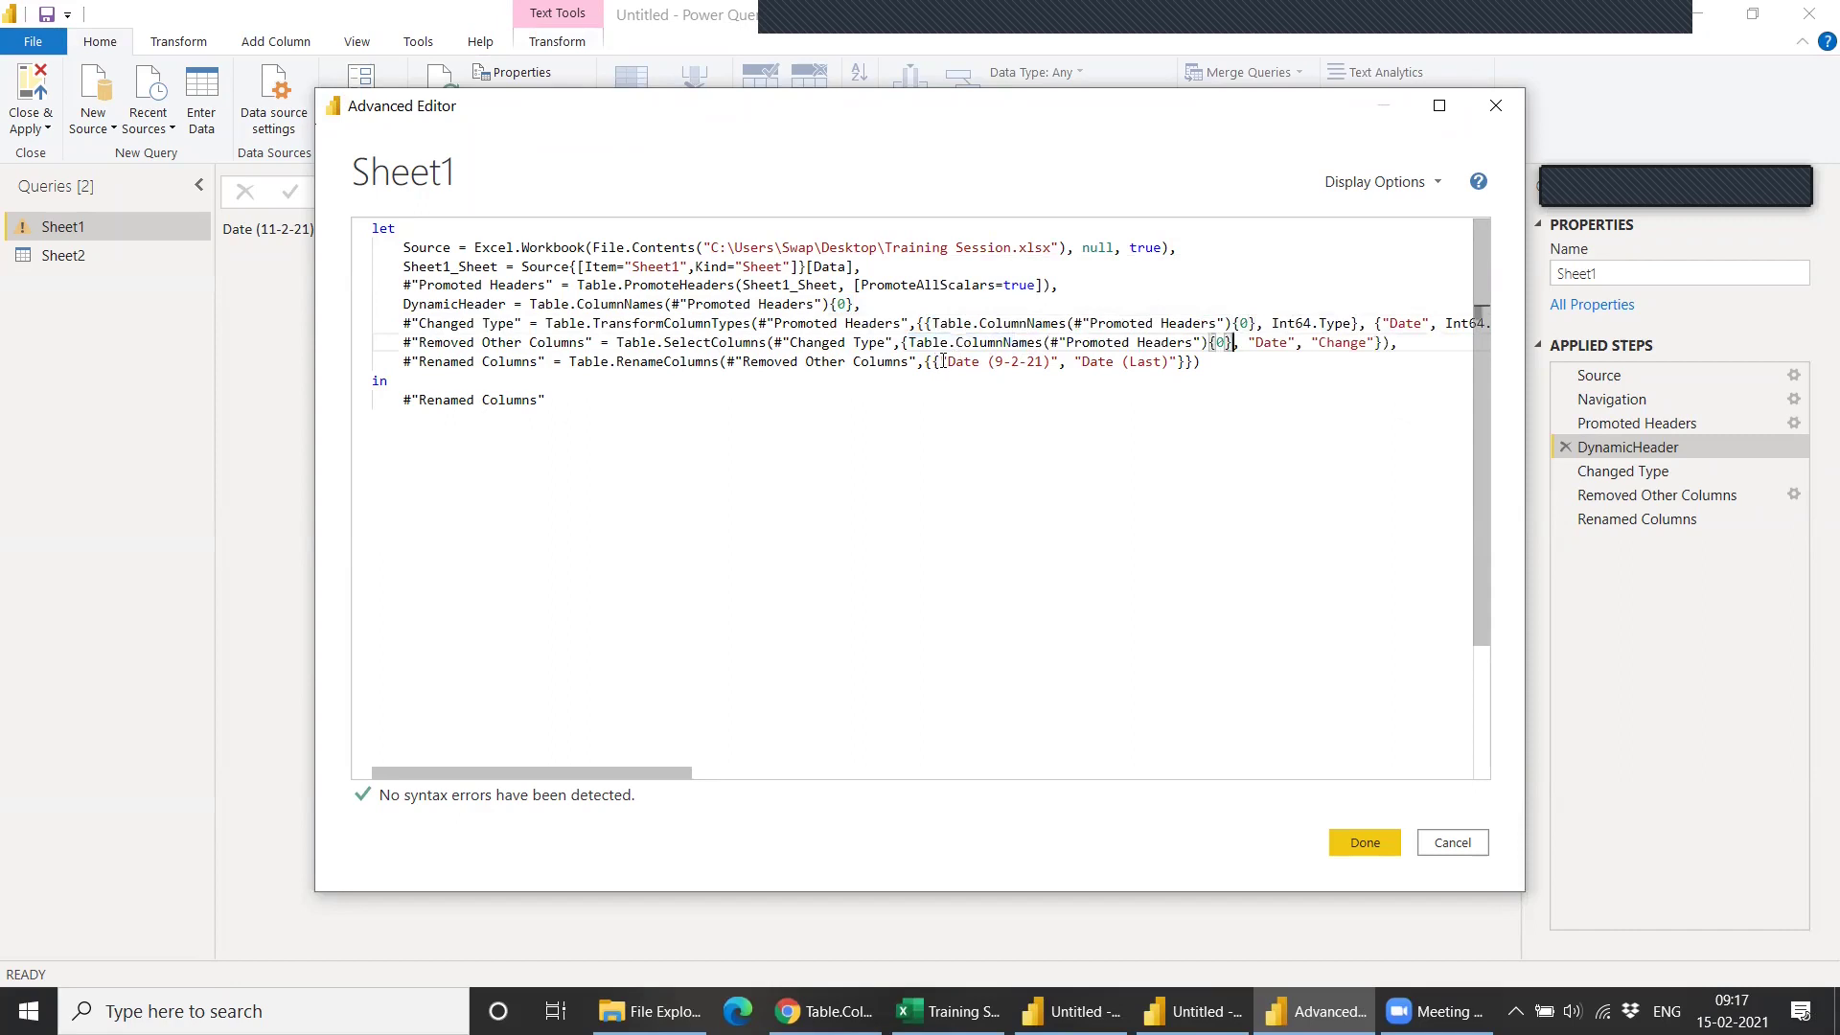
{"action": "left_click_drag", "start_coordinate": [943, 361], "coordinate": [1059, 364]}
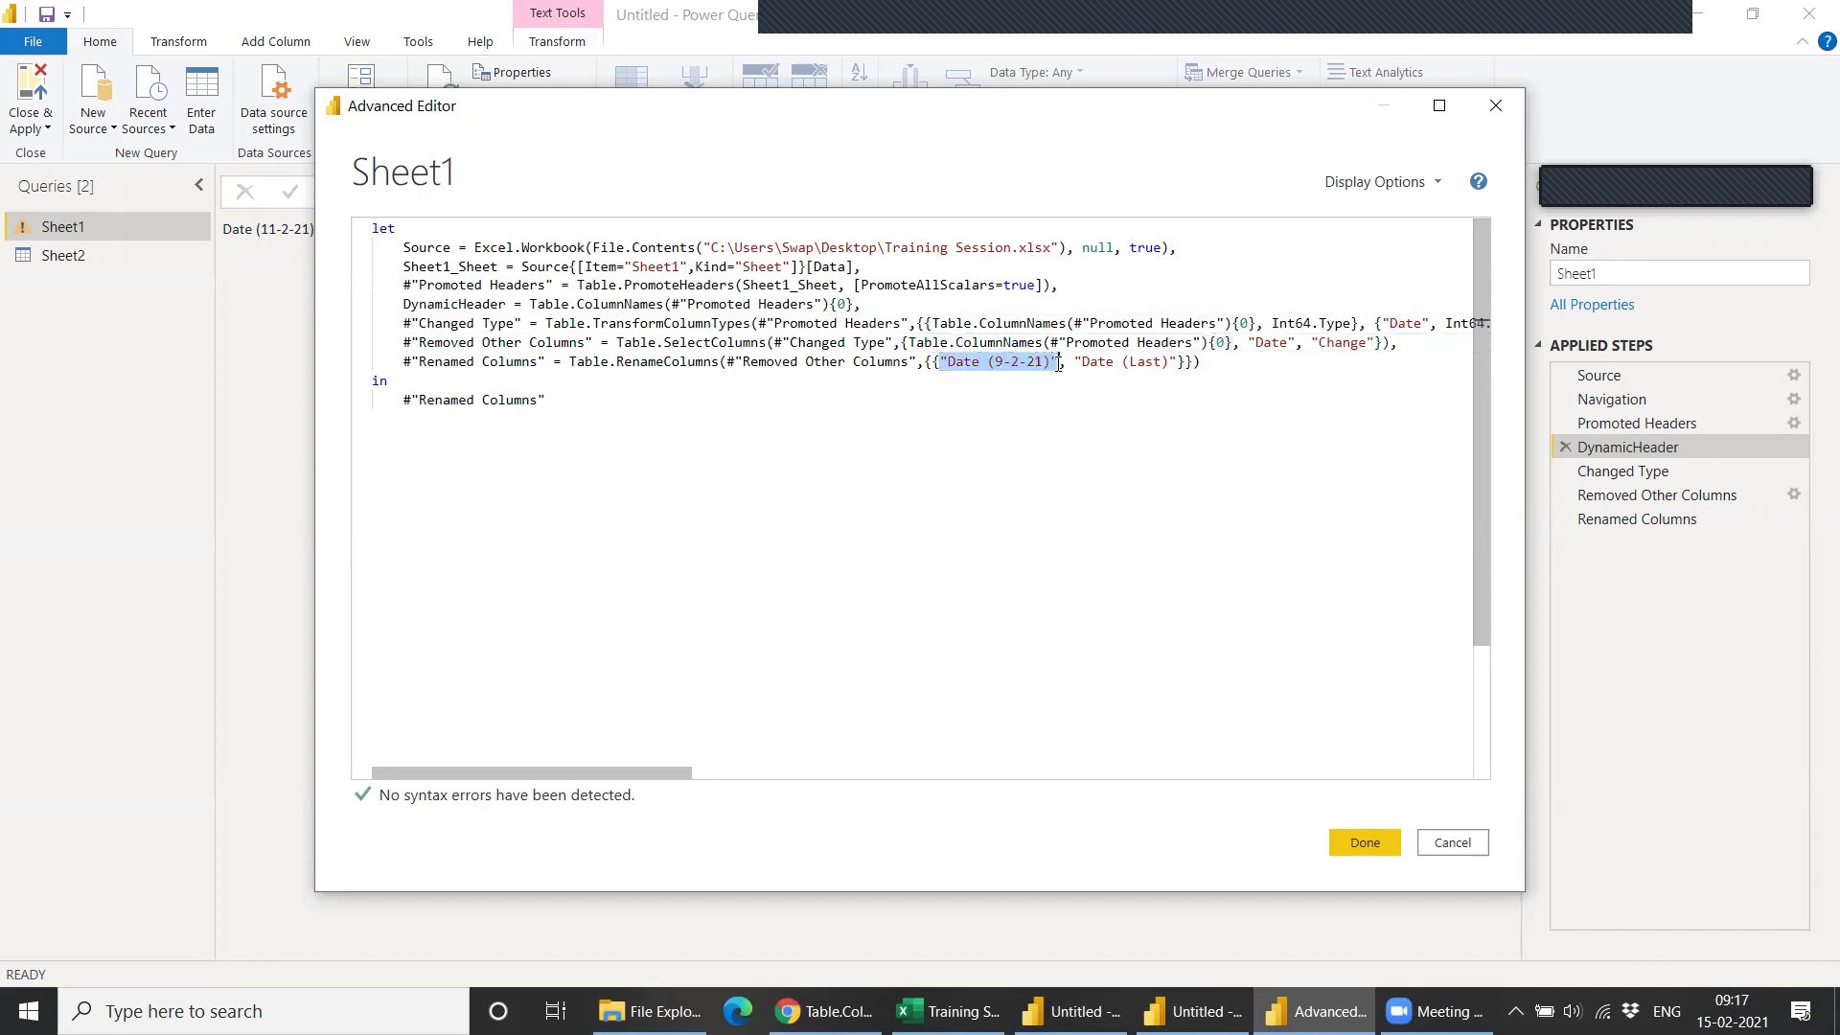
{"action": "key", "text": "ctrl+v"}
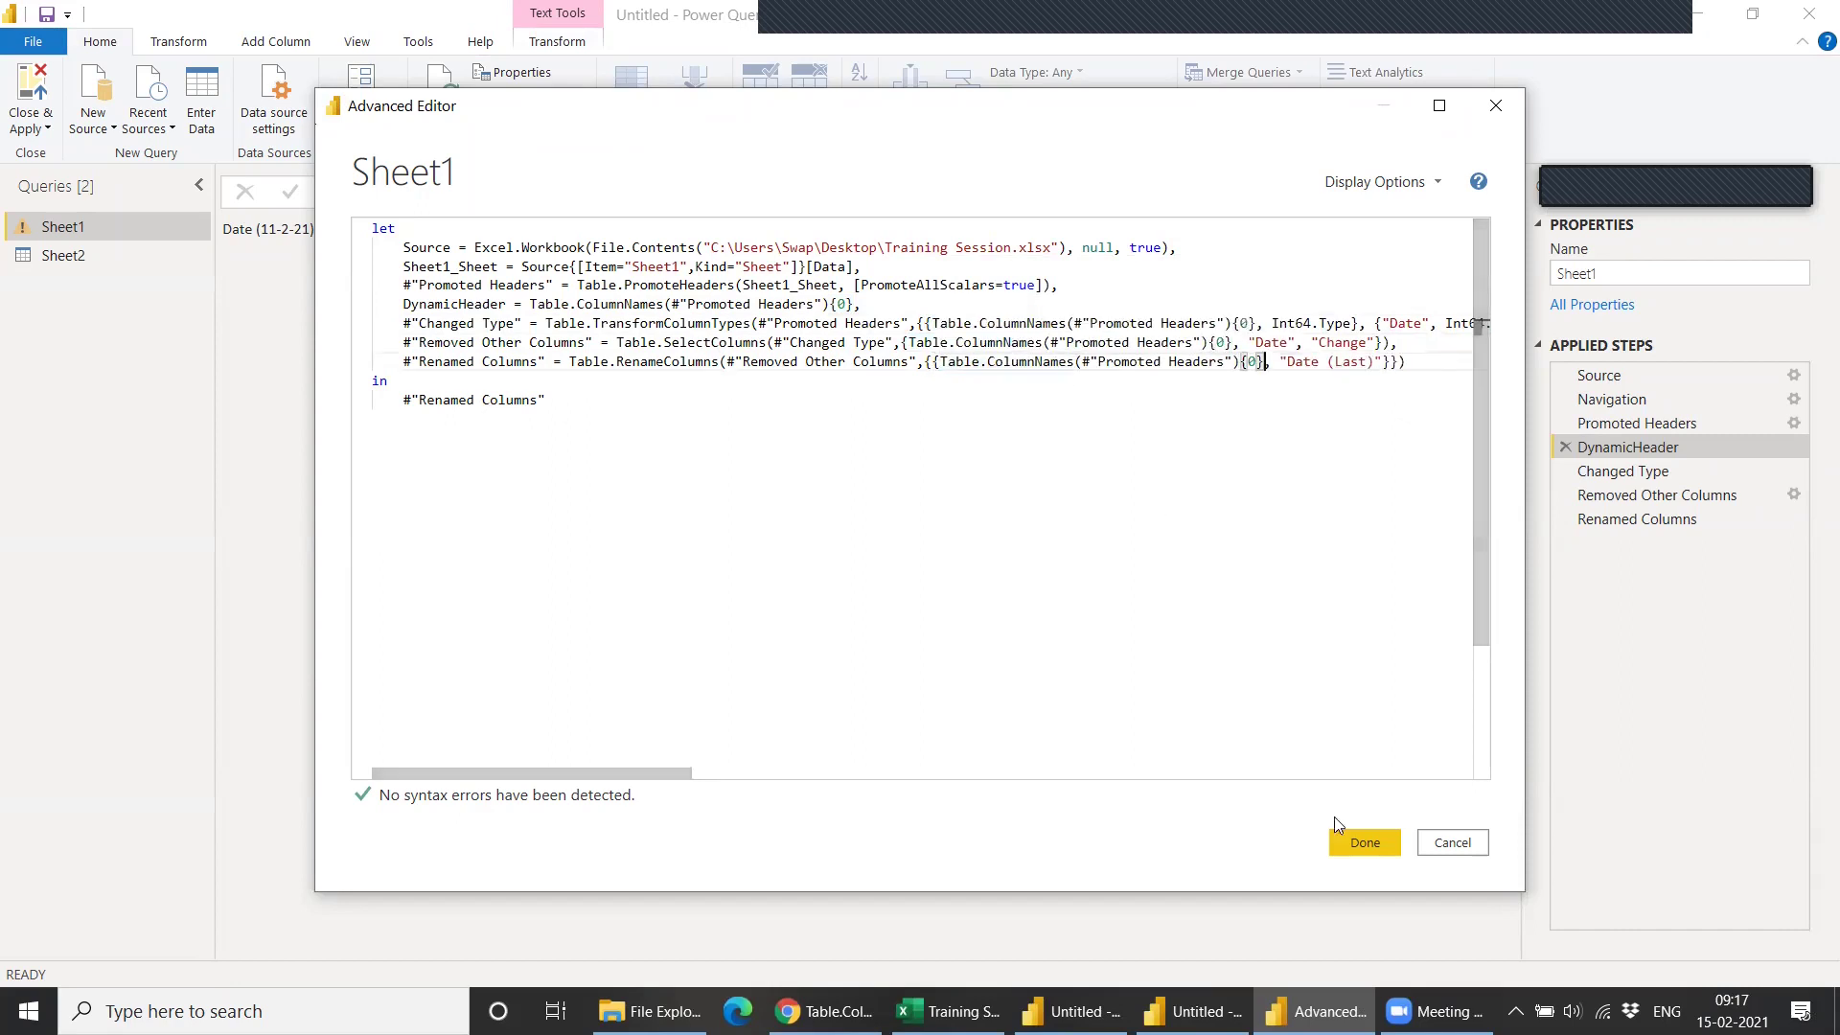
{"action": "left_click", "coordinate": [1361, 842]}
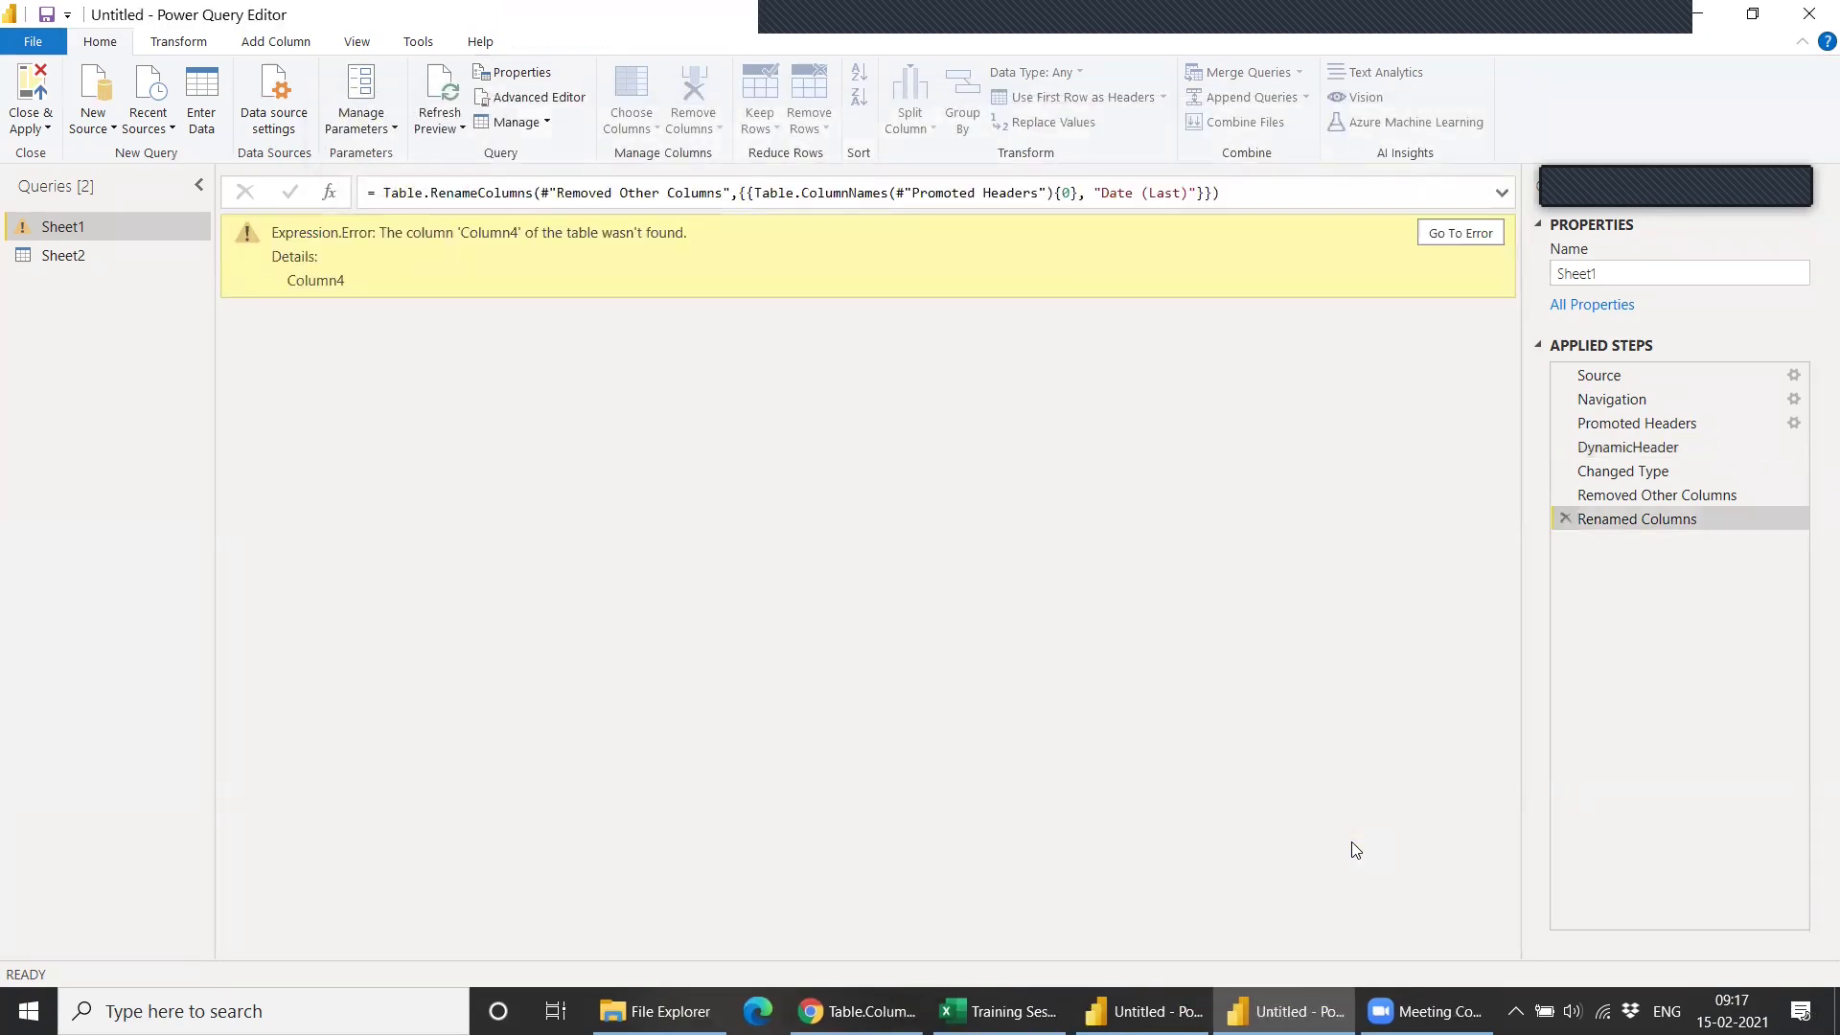
Inspect the DynamicHeader and Changed Type steps and read the column references along the Changed Type line of the Sheet1 query code.
{"action": "left_click", "coordinate": [1618, 449]}
{"action": "left_click", "coordinate": [1620, 472]}
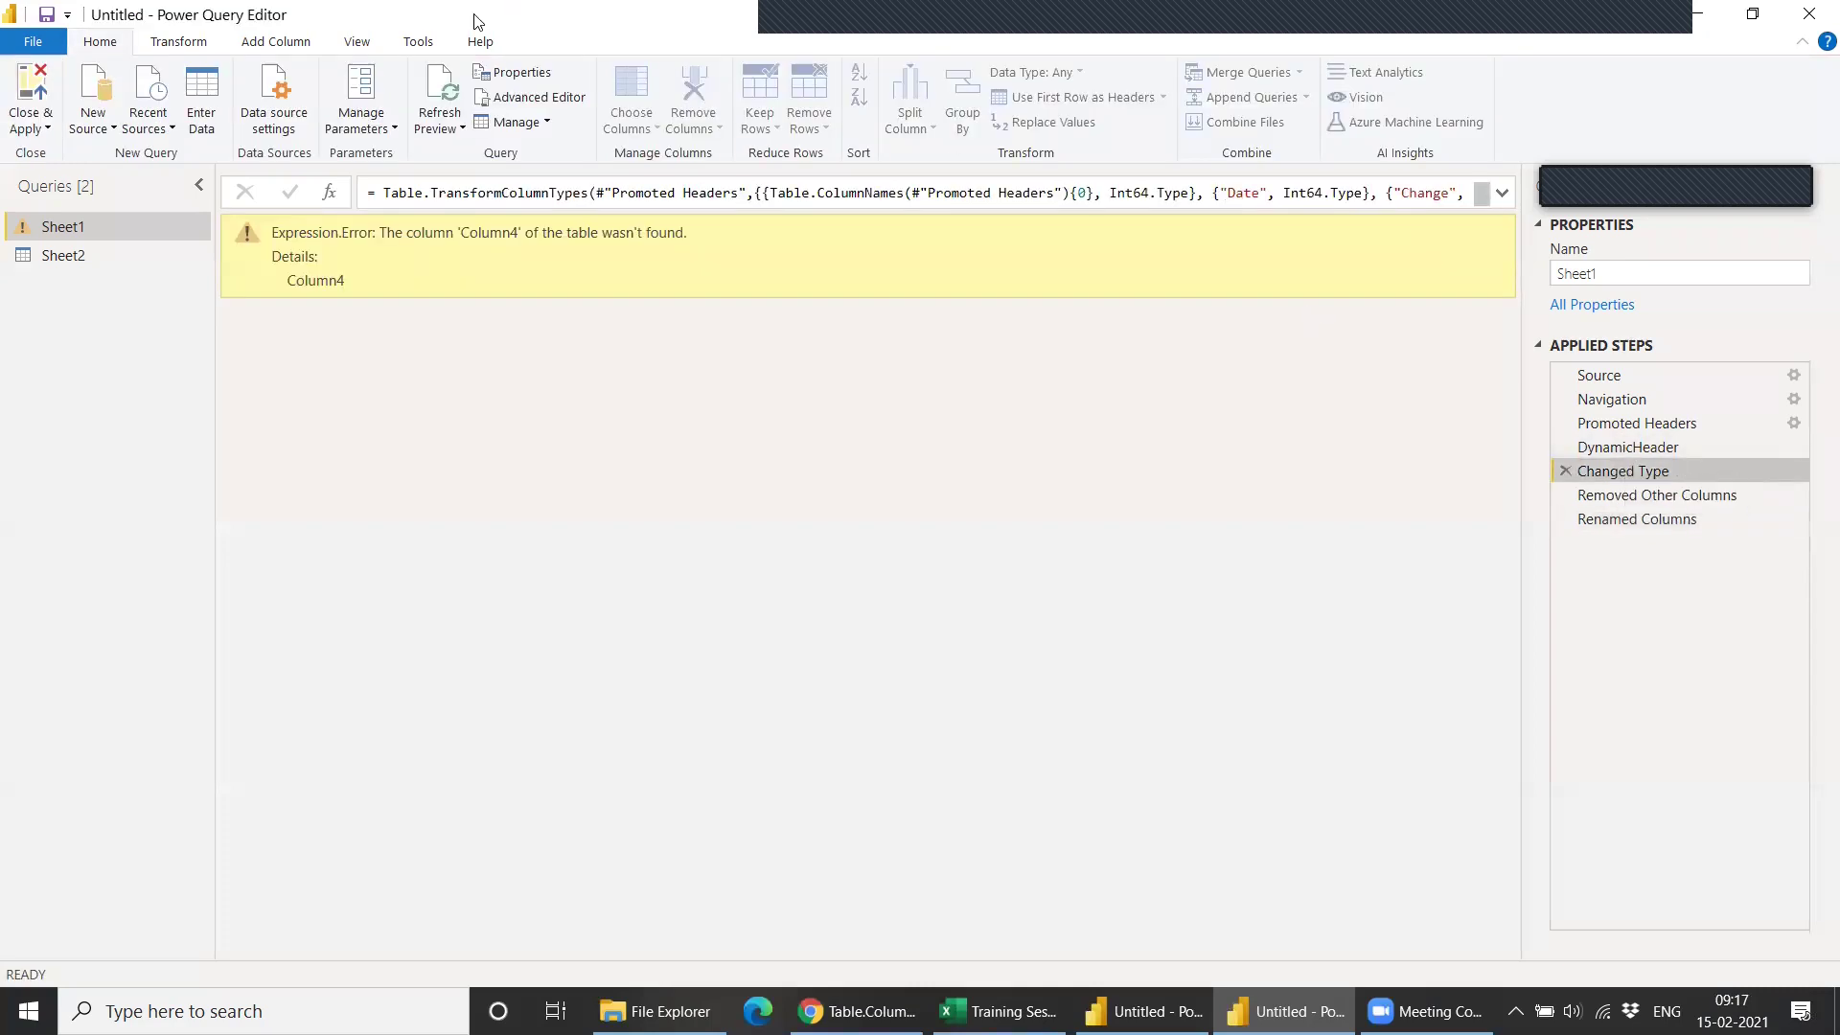
{"action": "left_click", "coordinate": [526, 95]}
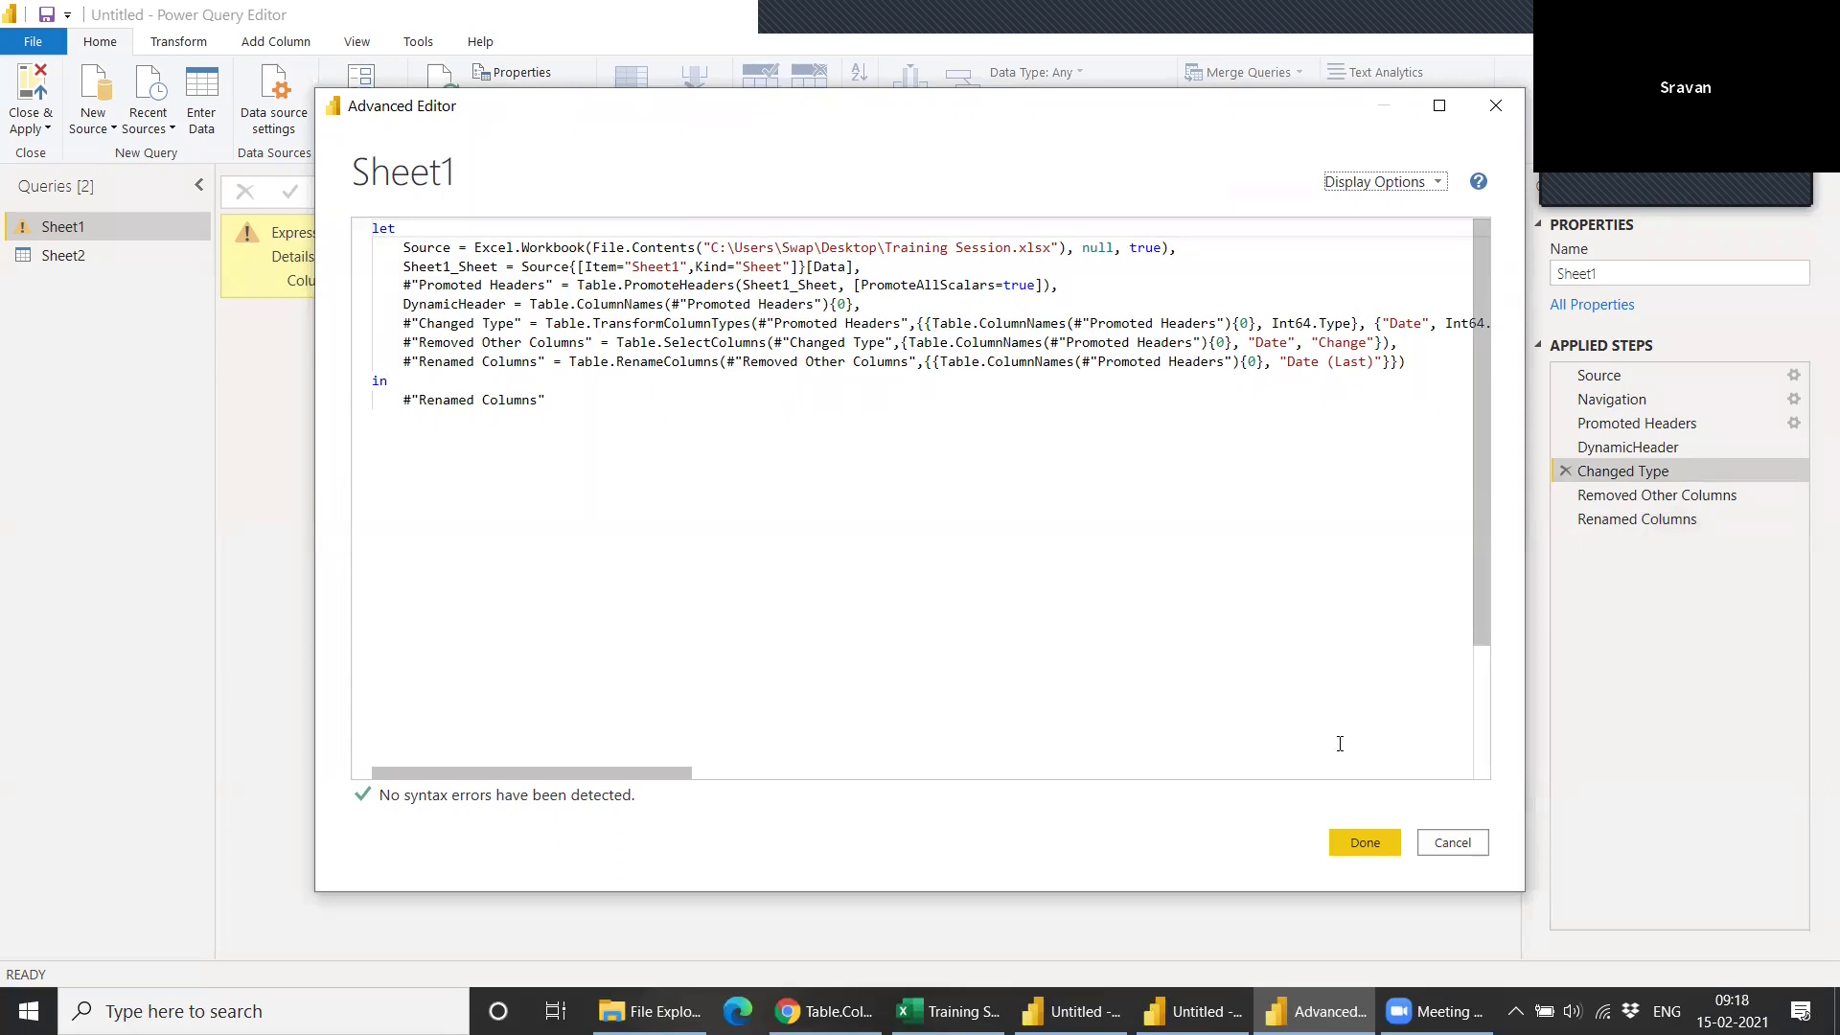
{"action": "left_click", "coordinate": [1370, 841]}
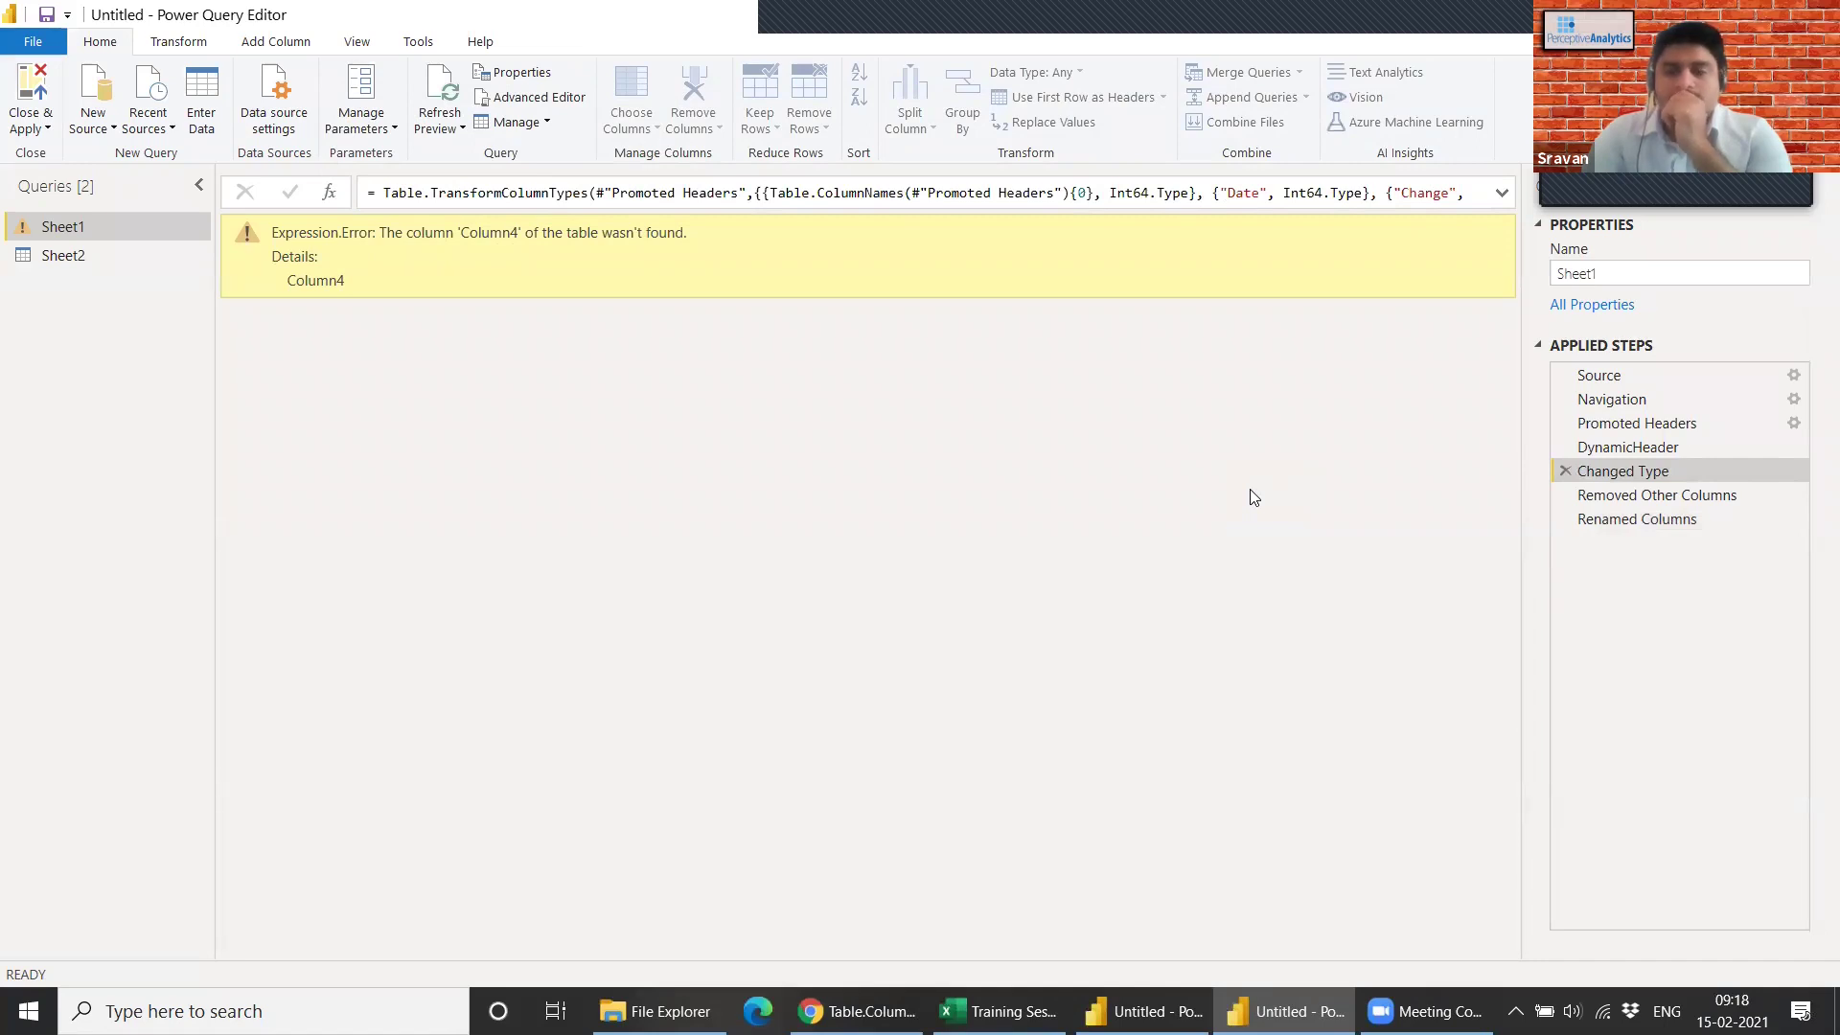
{"action": "left_click", "coordinate": [1645, 447]}
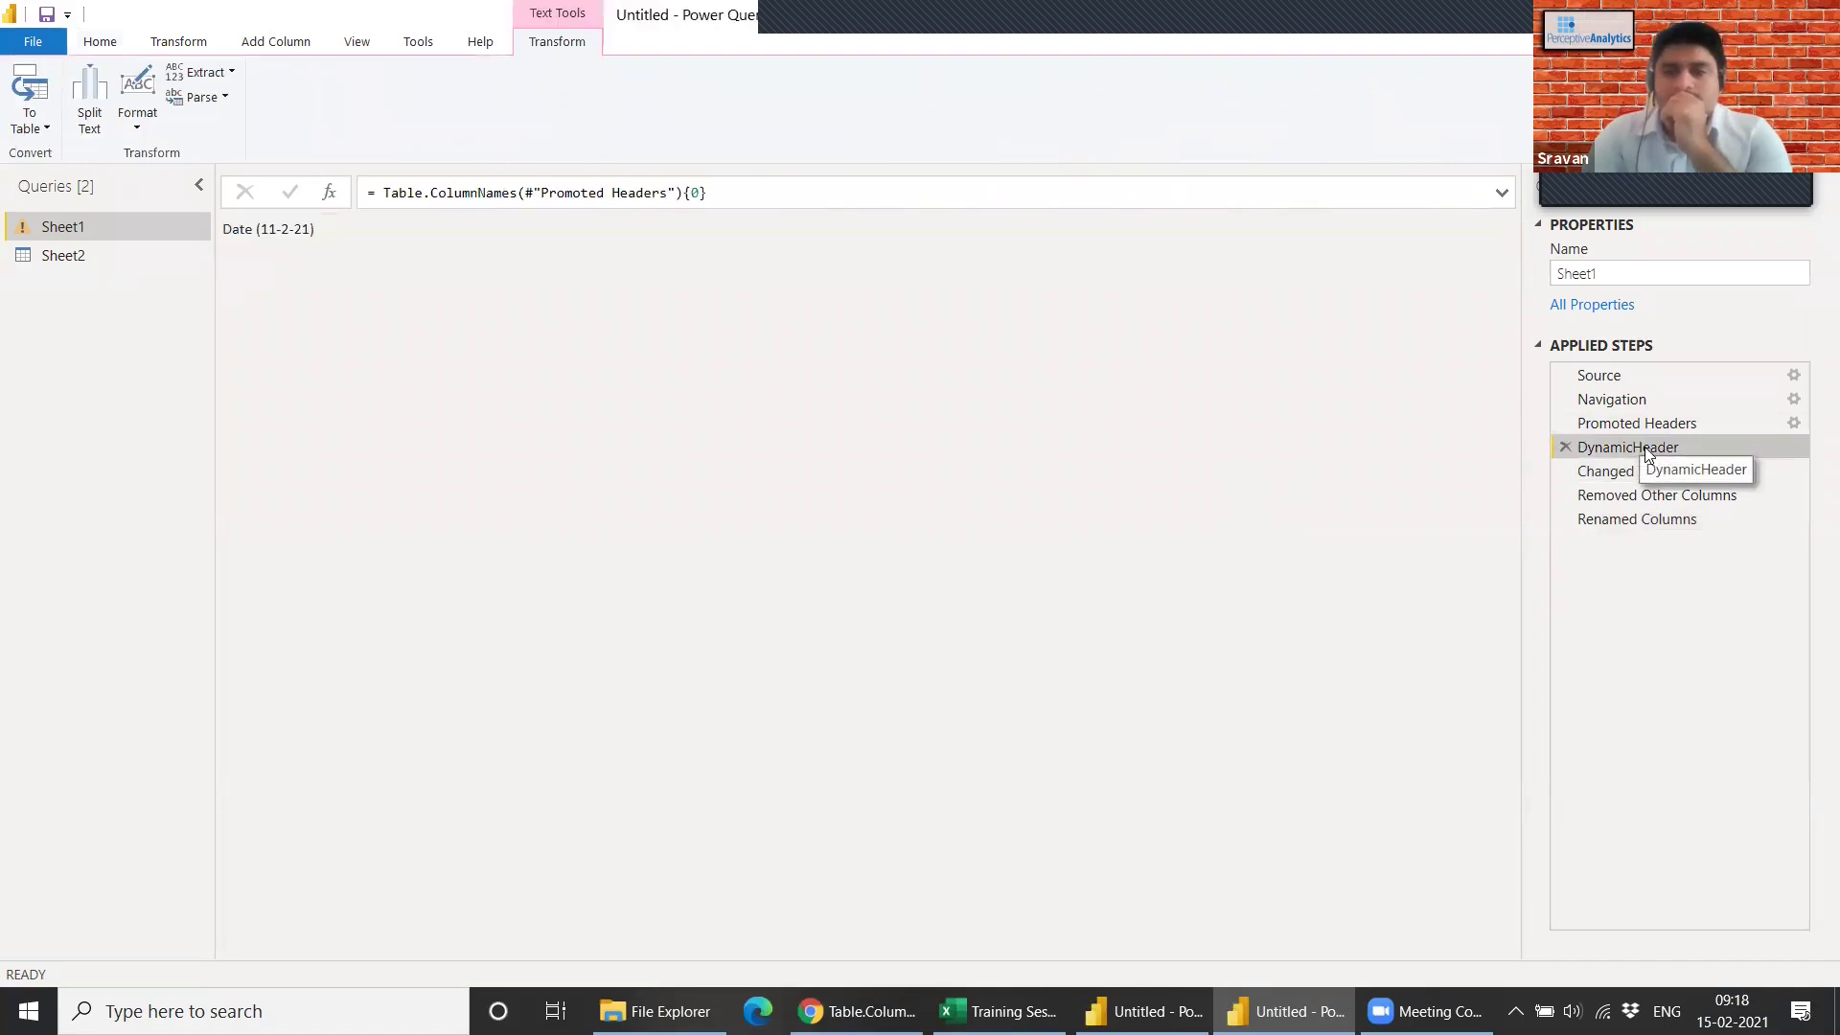
{"action": "left_click", "coordinate": [1641, 471]}
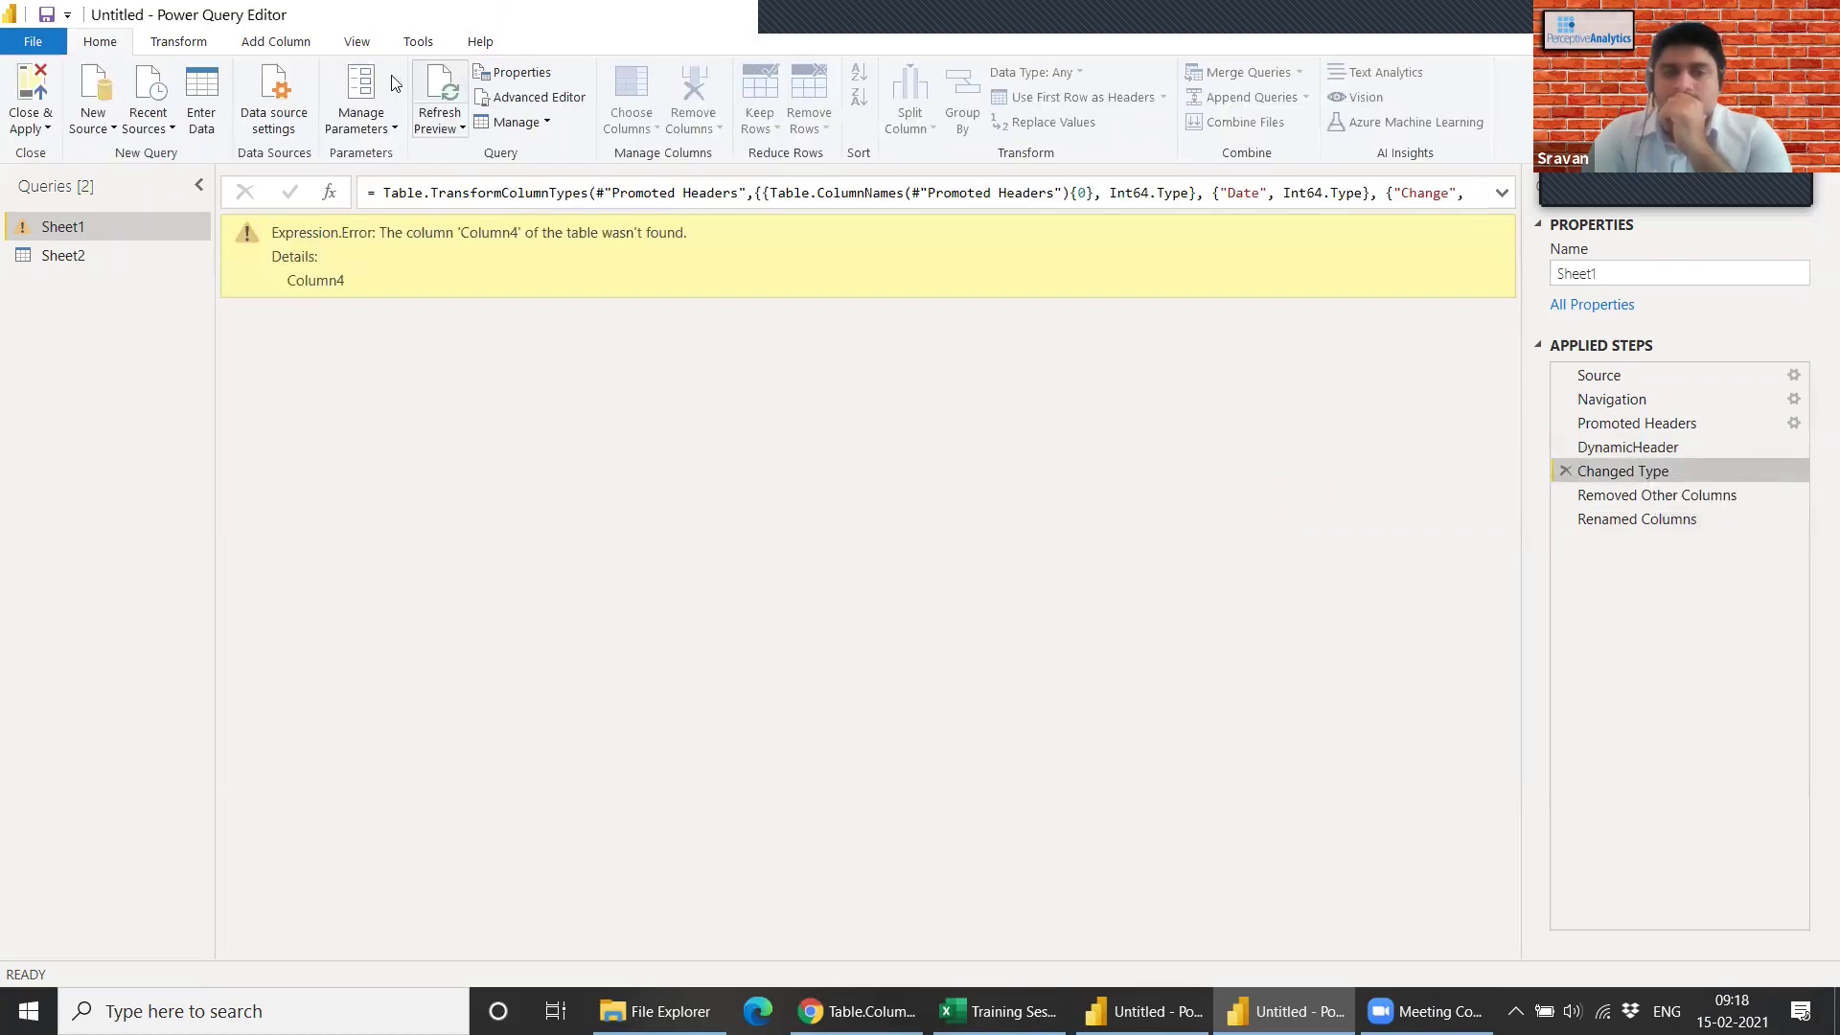
{"action": "left_click", "coordinate": [537, 97]}
{"action": "left_click_drag", "start_coordinate": [525, 775], "coordinate": [825, 803]}
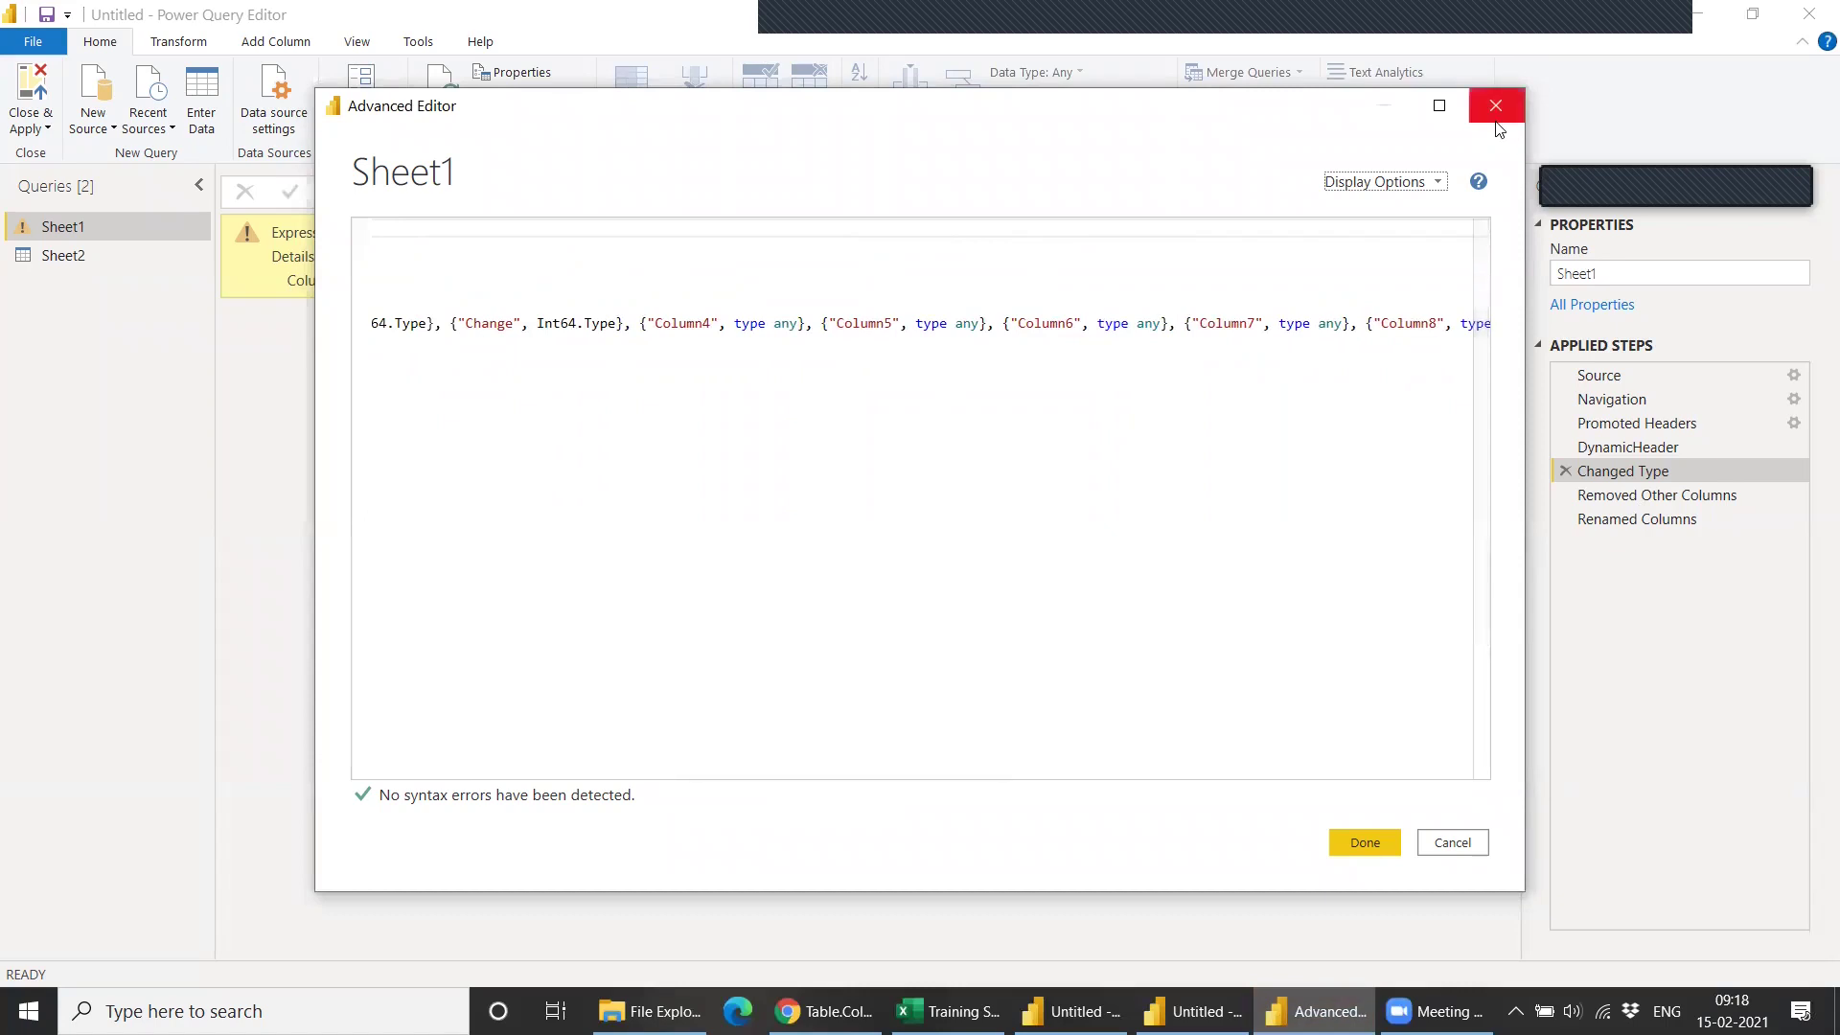
{"action": "left_click_drag", "start_coordinate": [830, 772], "coordinate": [373, 766]}
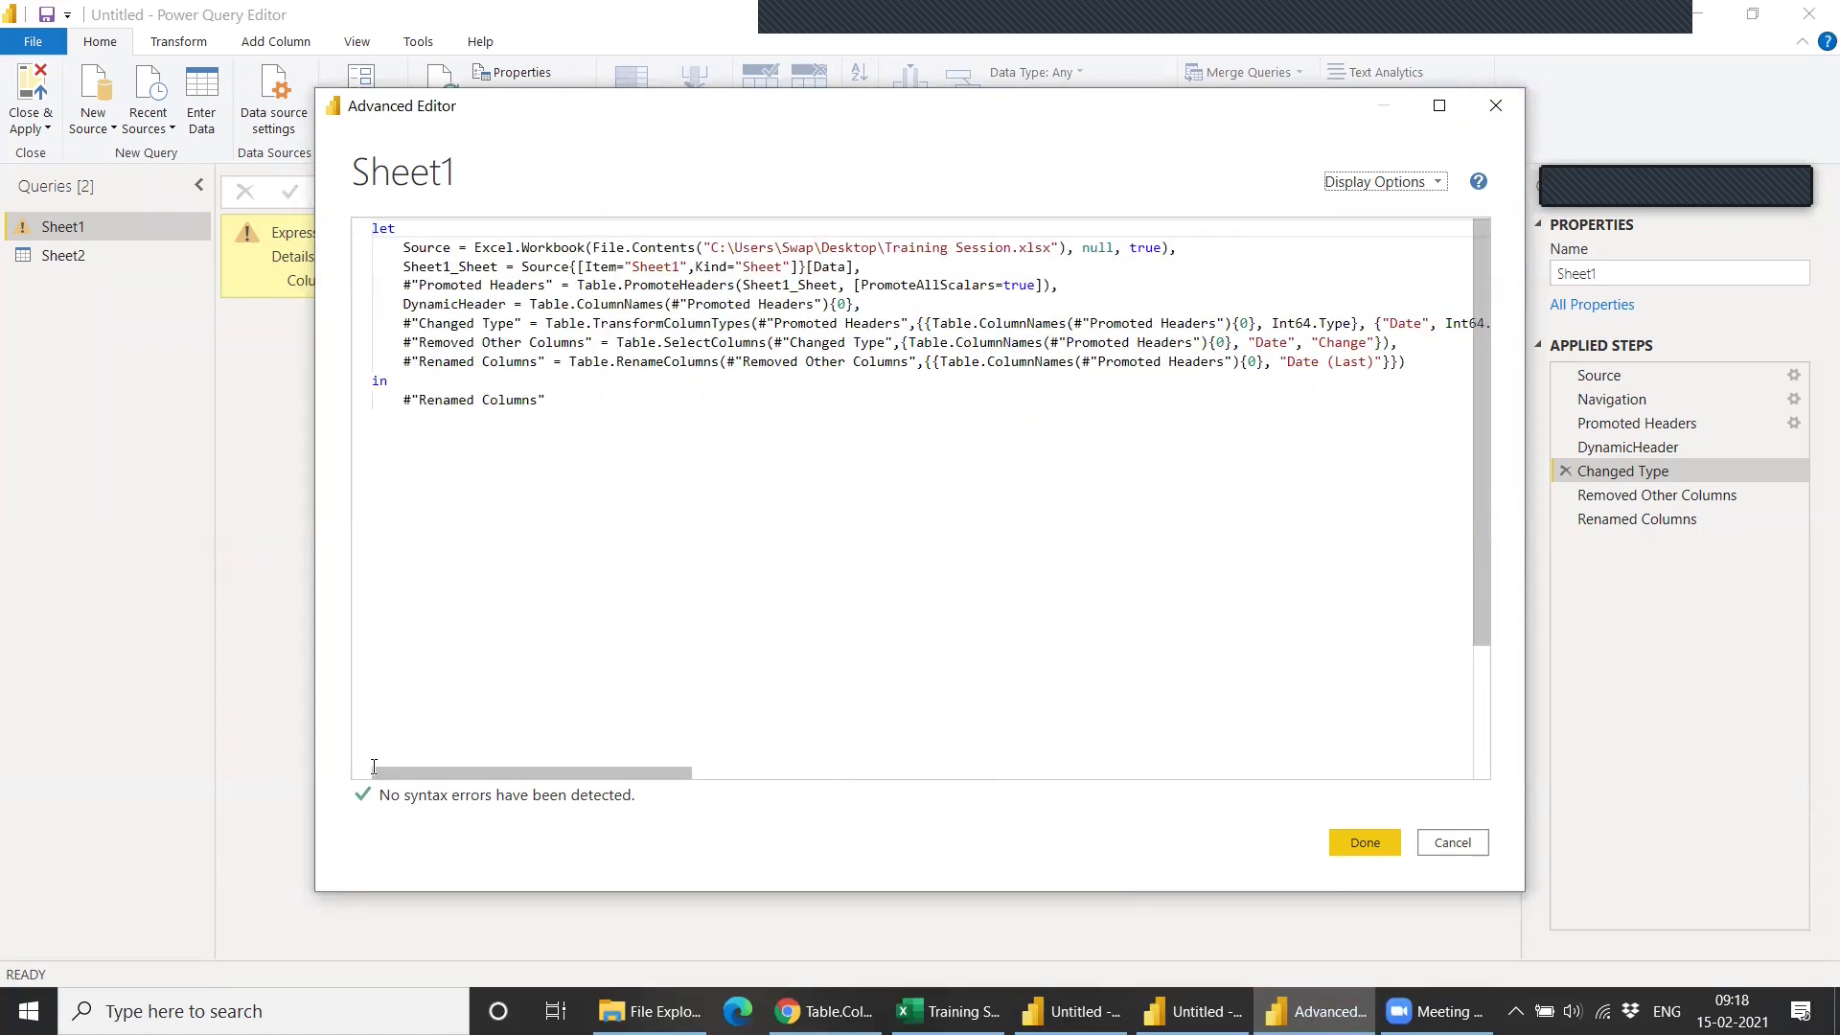
{"action": "left_click", "coordinate": [1455, 844]}
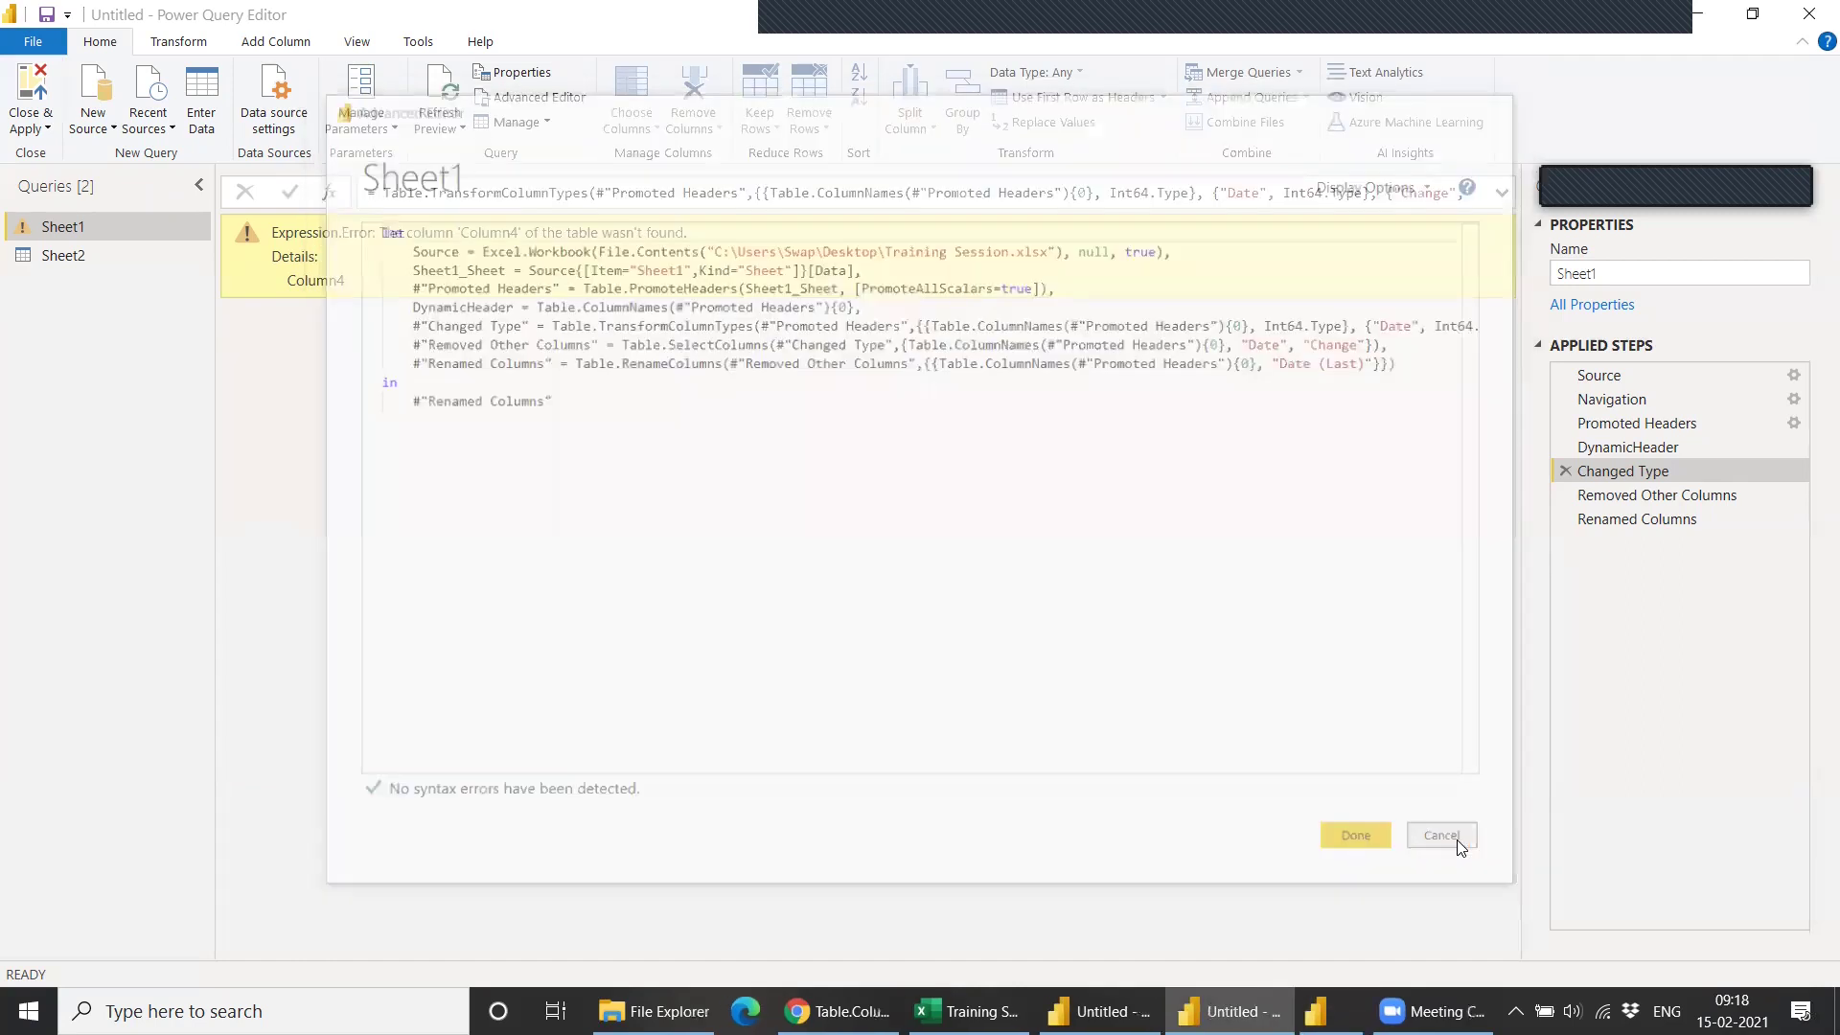
Delete the Sheet1 query and confirm its removal.
{"action": "right_click", "coordinate": [130, 226]}
{"action": "left_click", "coordinate": [203, 297]}
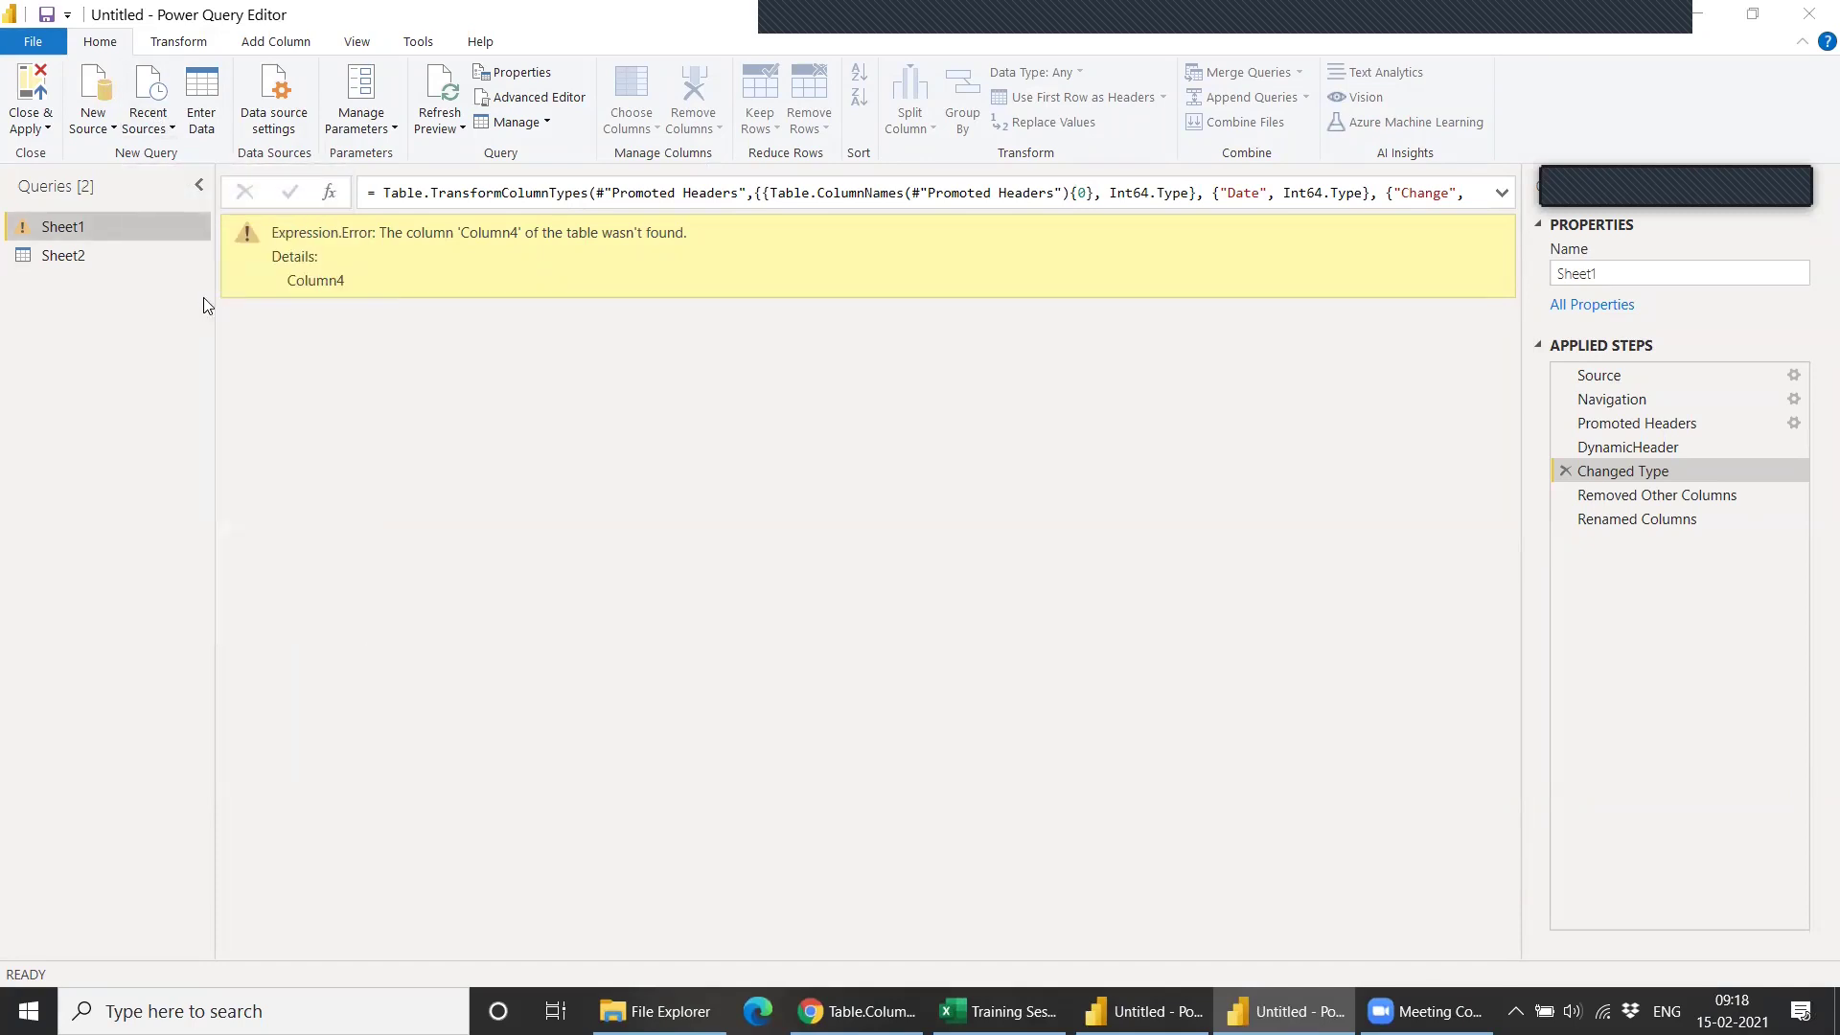
{"action": "left_click", "coordinate": [1034, 542]}
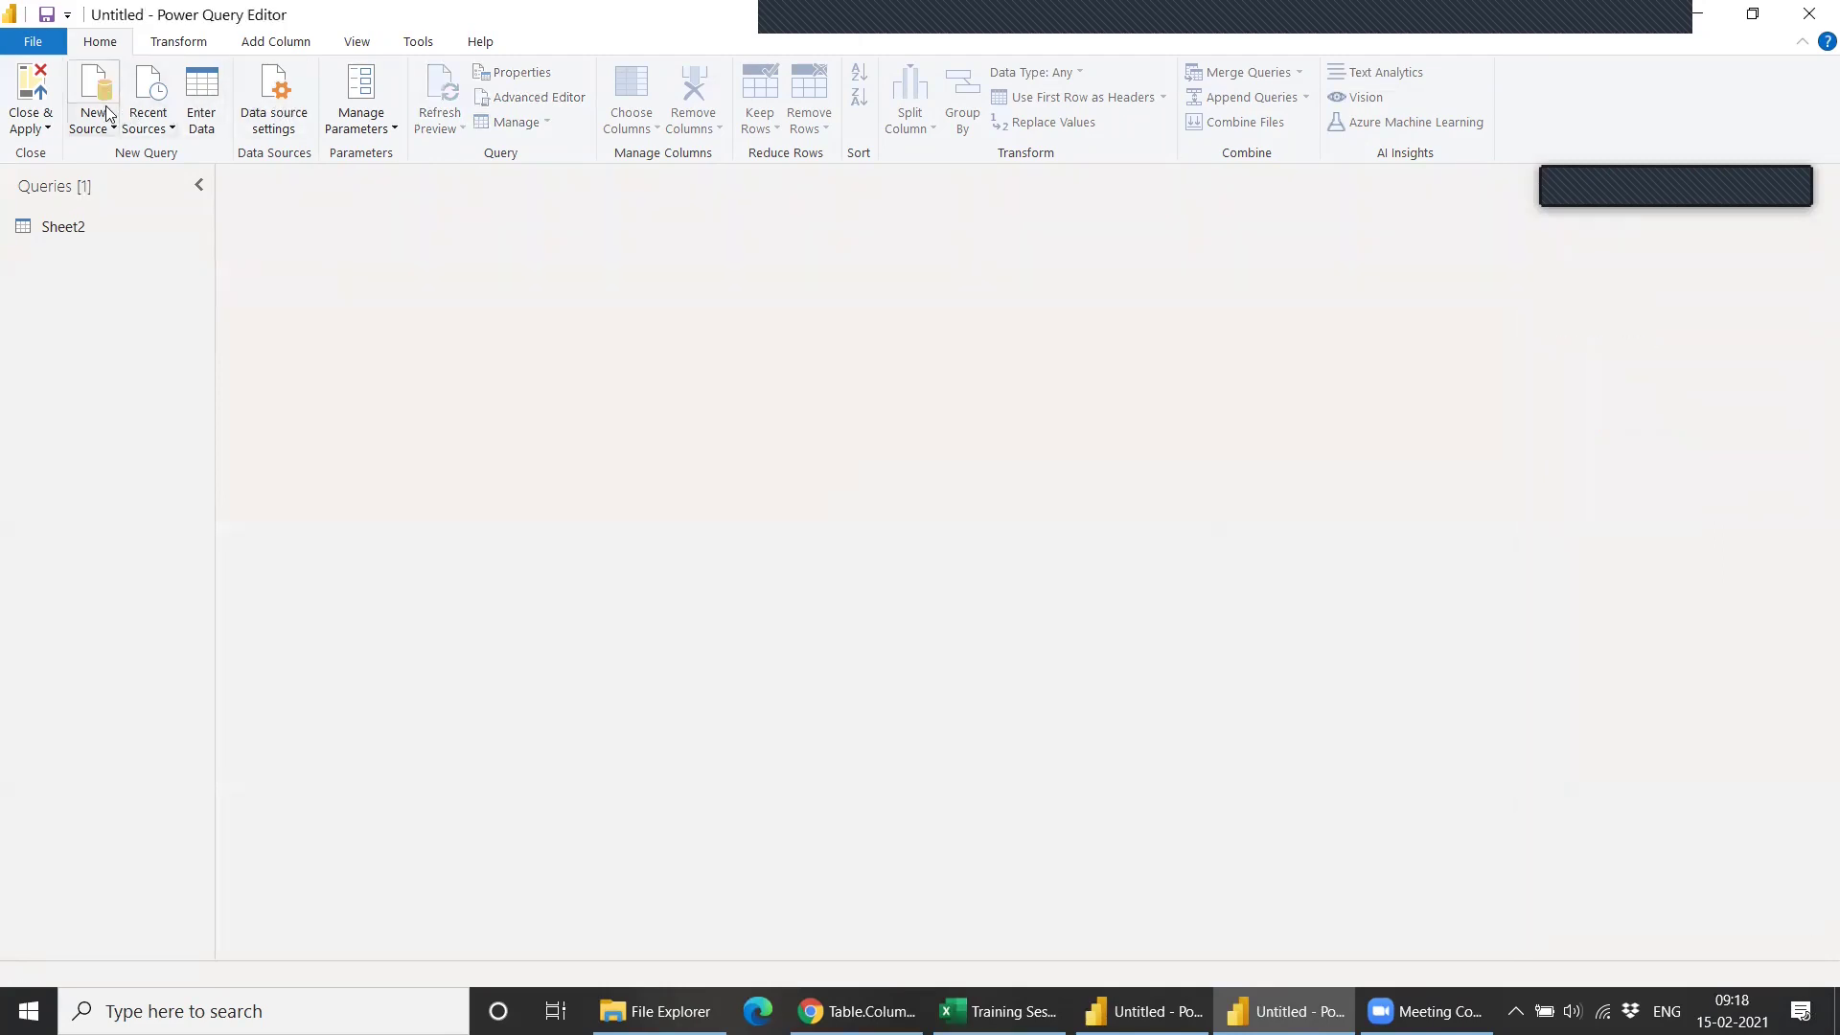
Import Sheet1 again from the recent source Training Session.xlsx as a new query.
{"action": "left_click", "coordinate": [151, 109]}
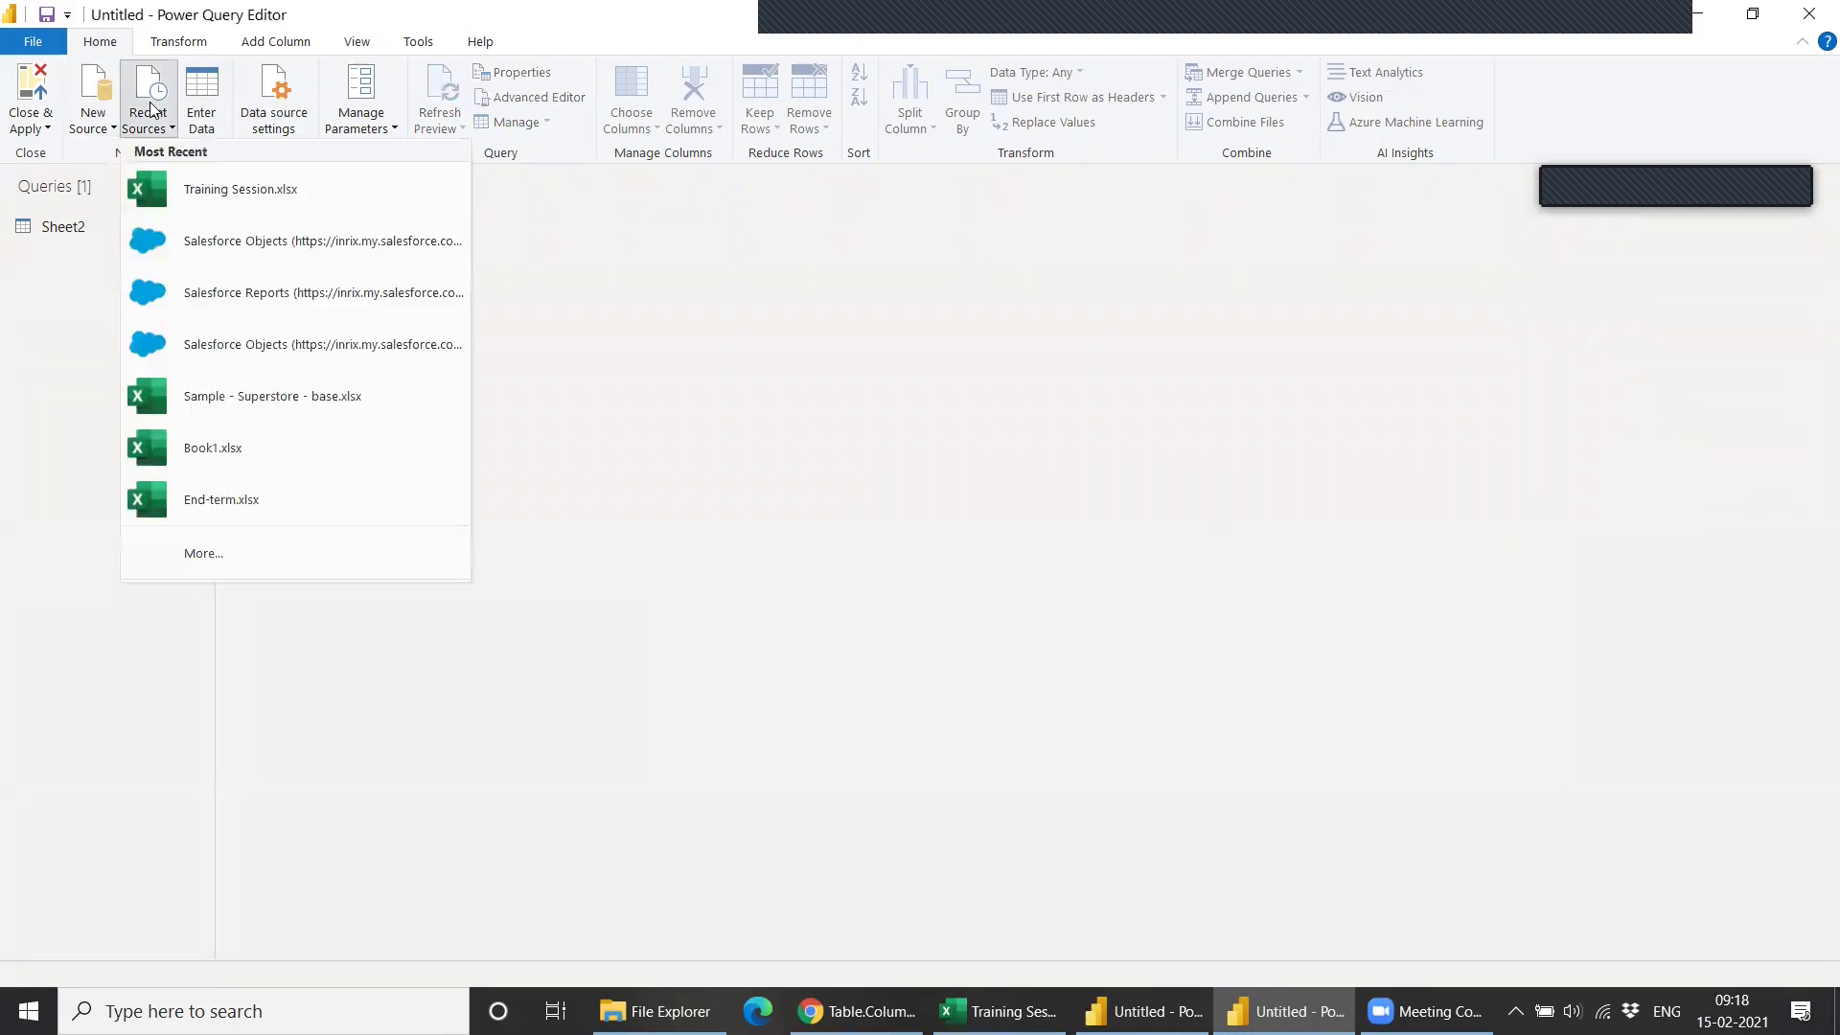
{"action": "left_click", "coordinate": [228, 187]}
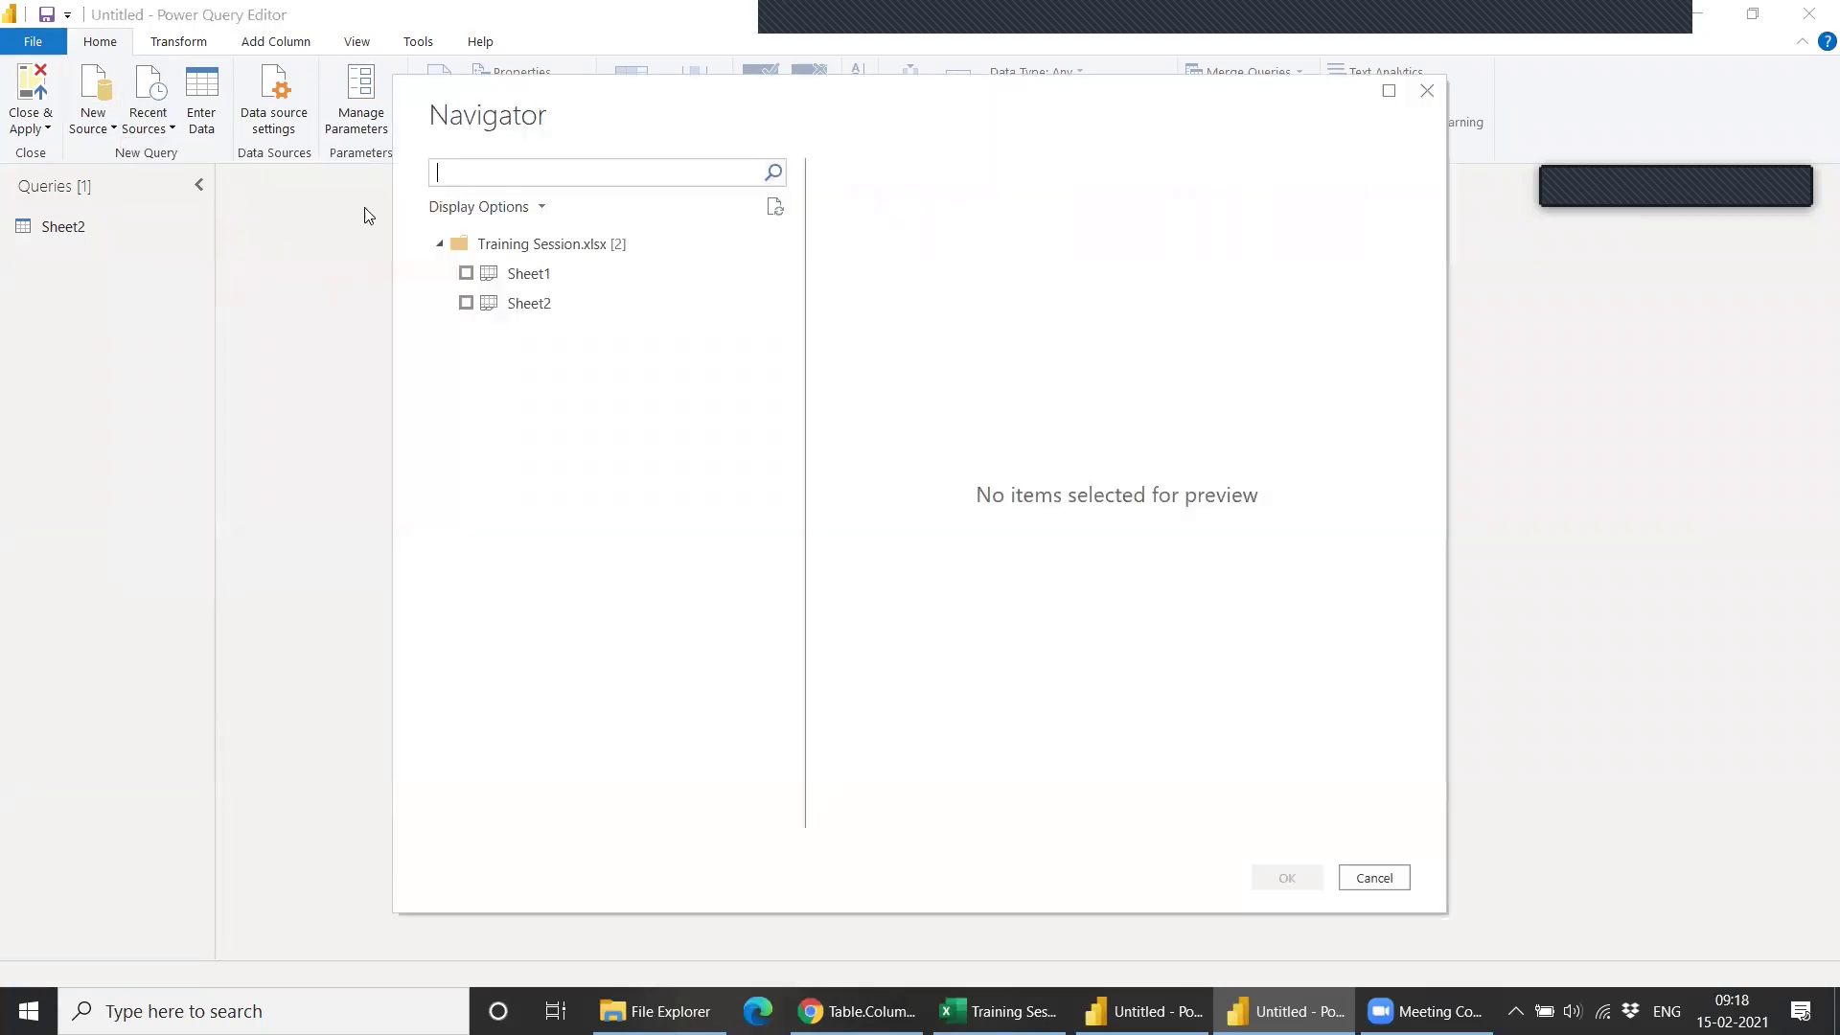
{"action": "left_click", "coordinate": [526, 275]}
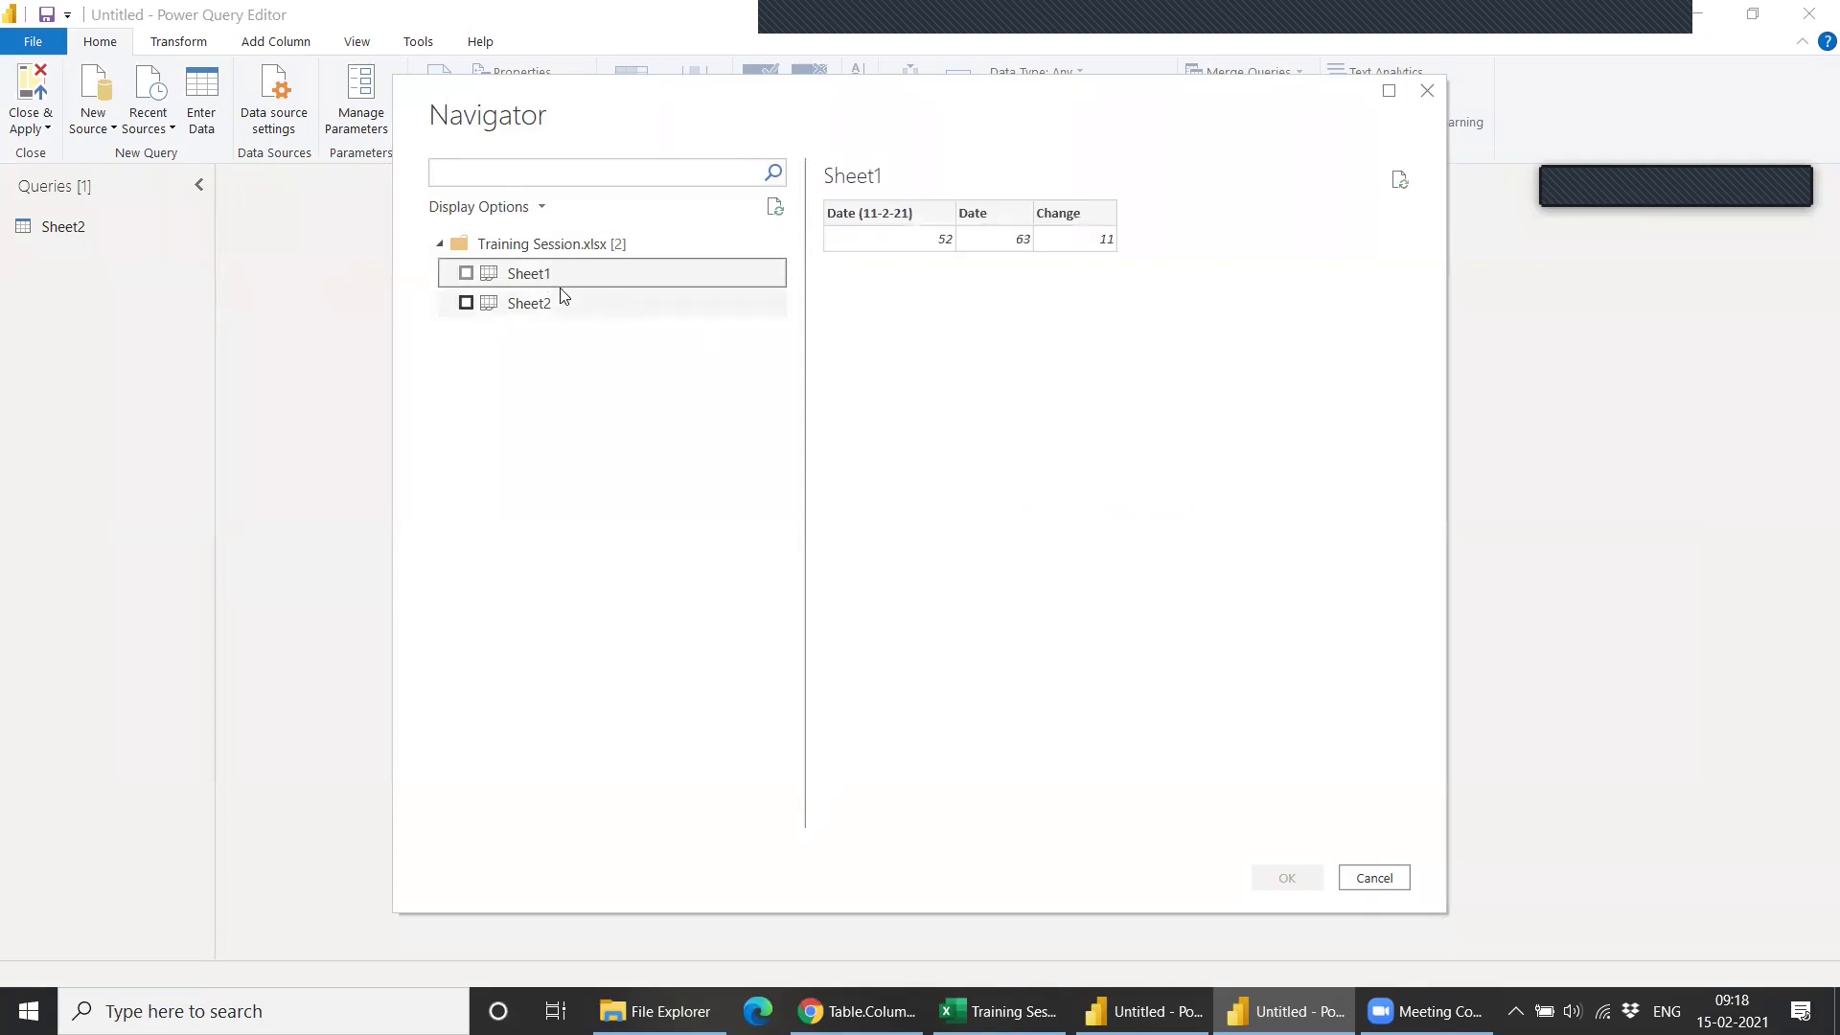
{"action": "left_click", "coordinate": [466, 274]}
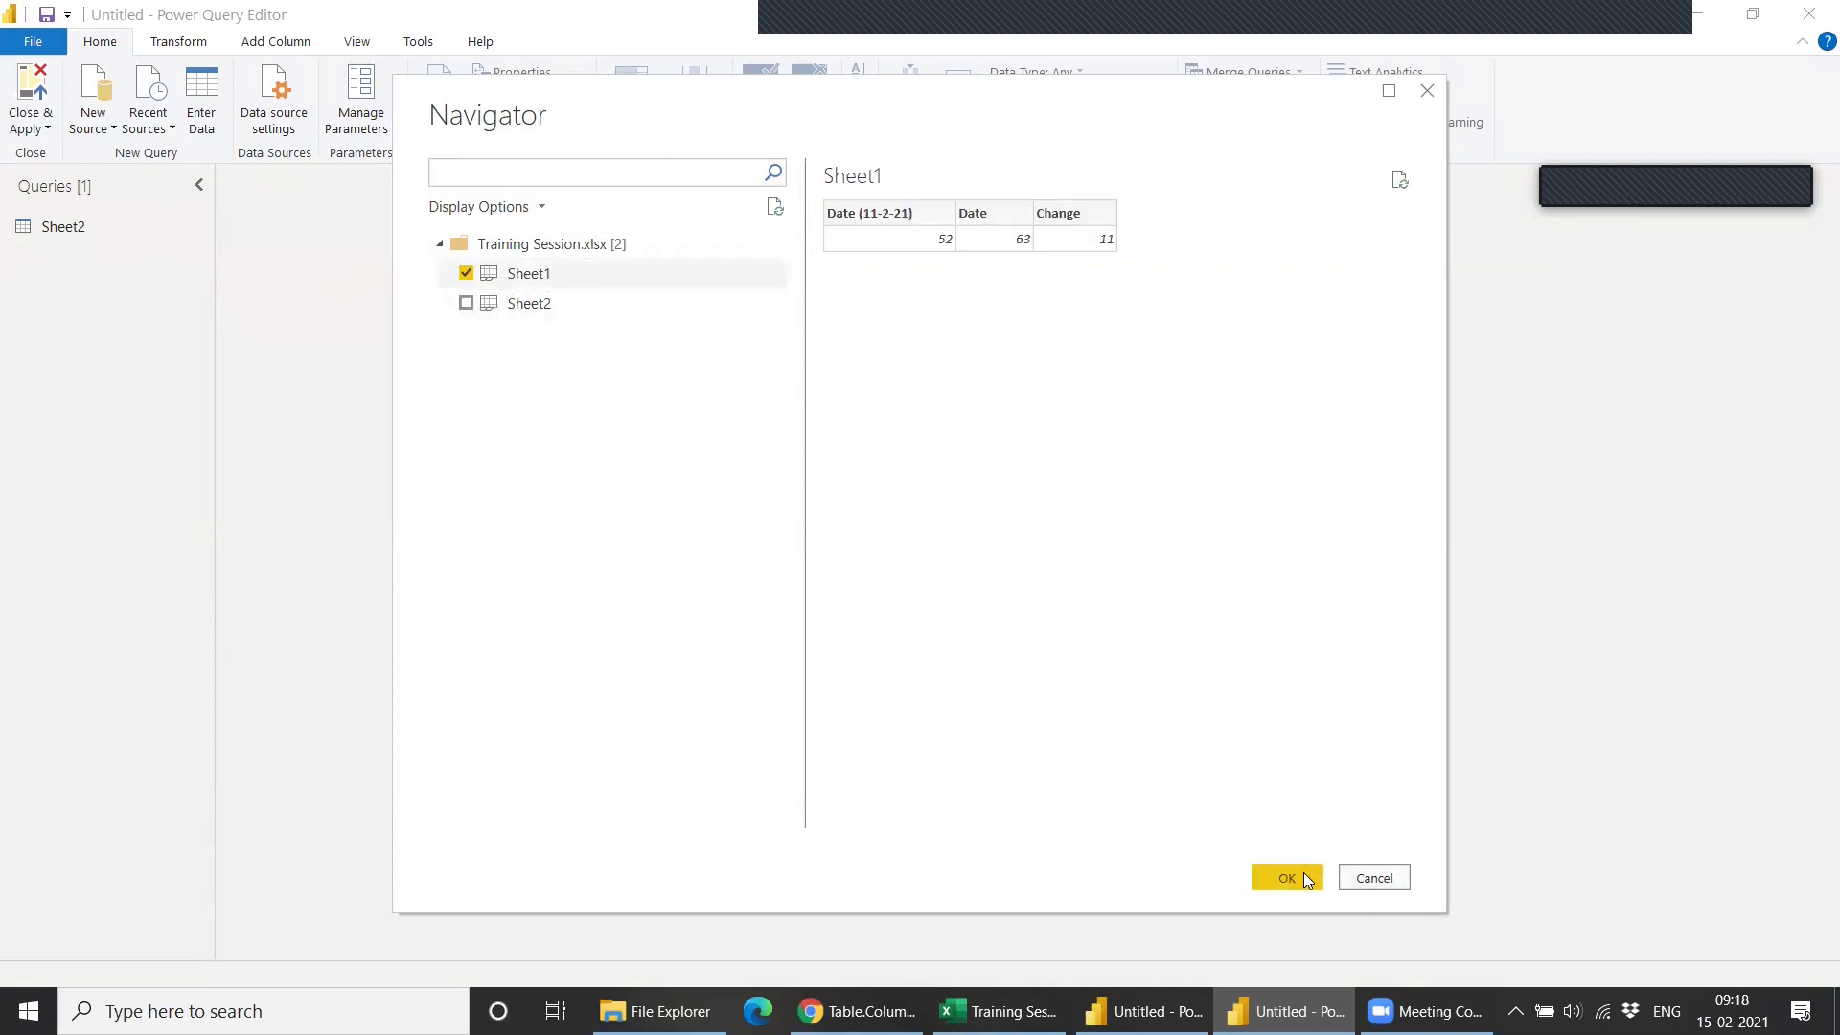
{"action": "left_click", "coordinate": [1287, 878]}
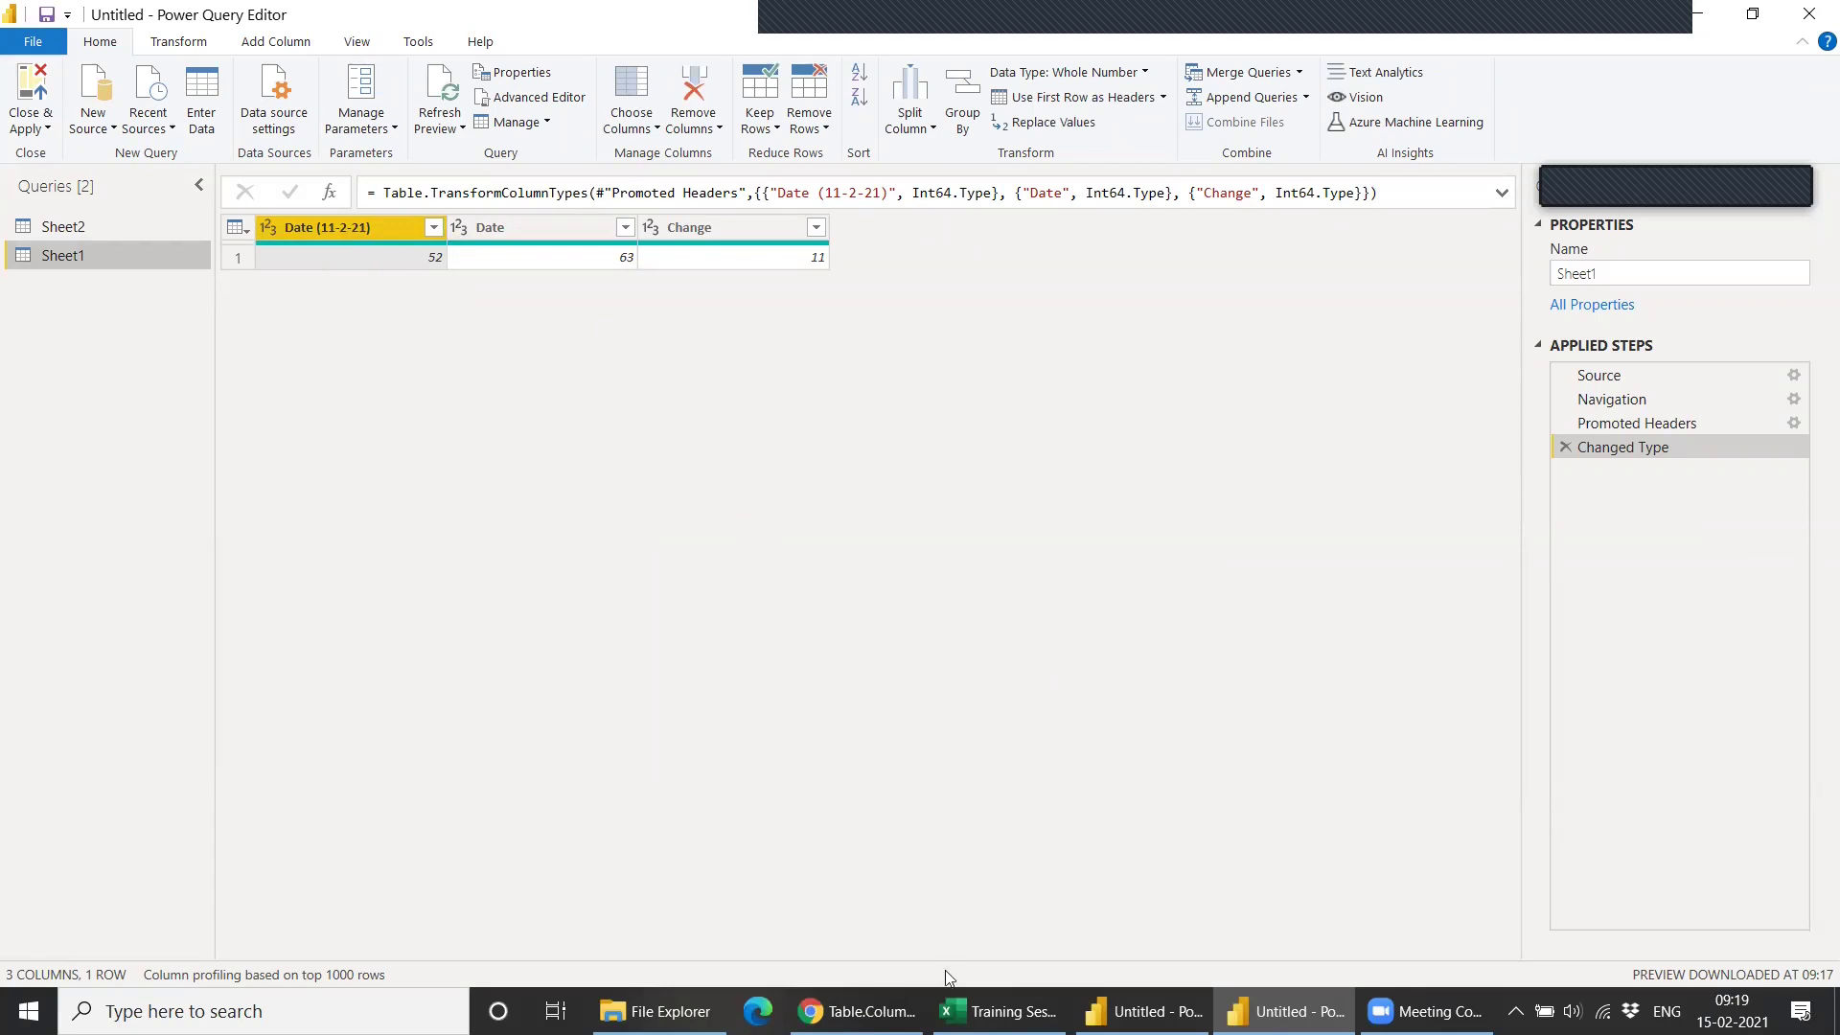
Switch to the Training Session workbook in Excel, change the header in cell A1 to Date (12-2-21) and save the workbook.
{"action": "mouse_move", "coordinate": [1001, 1011]}
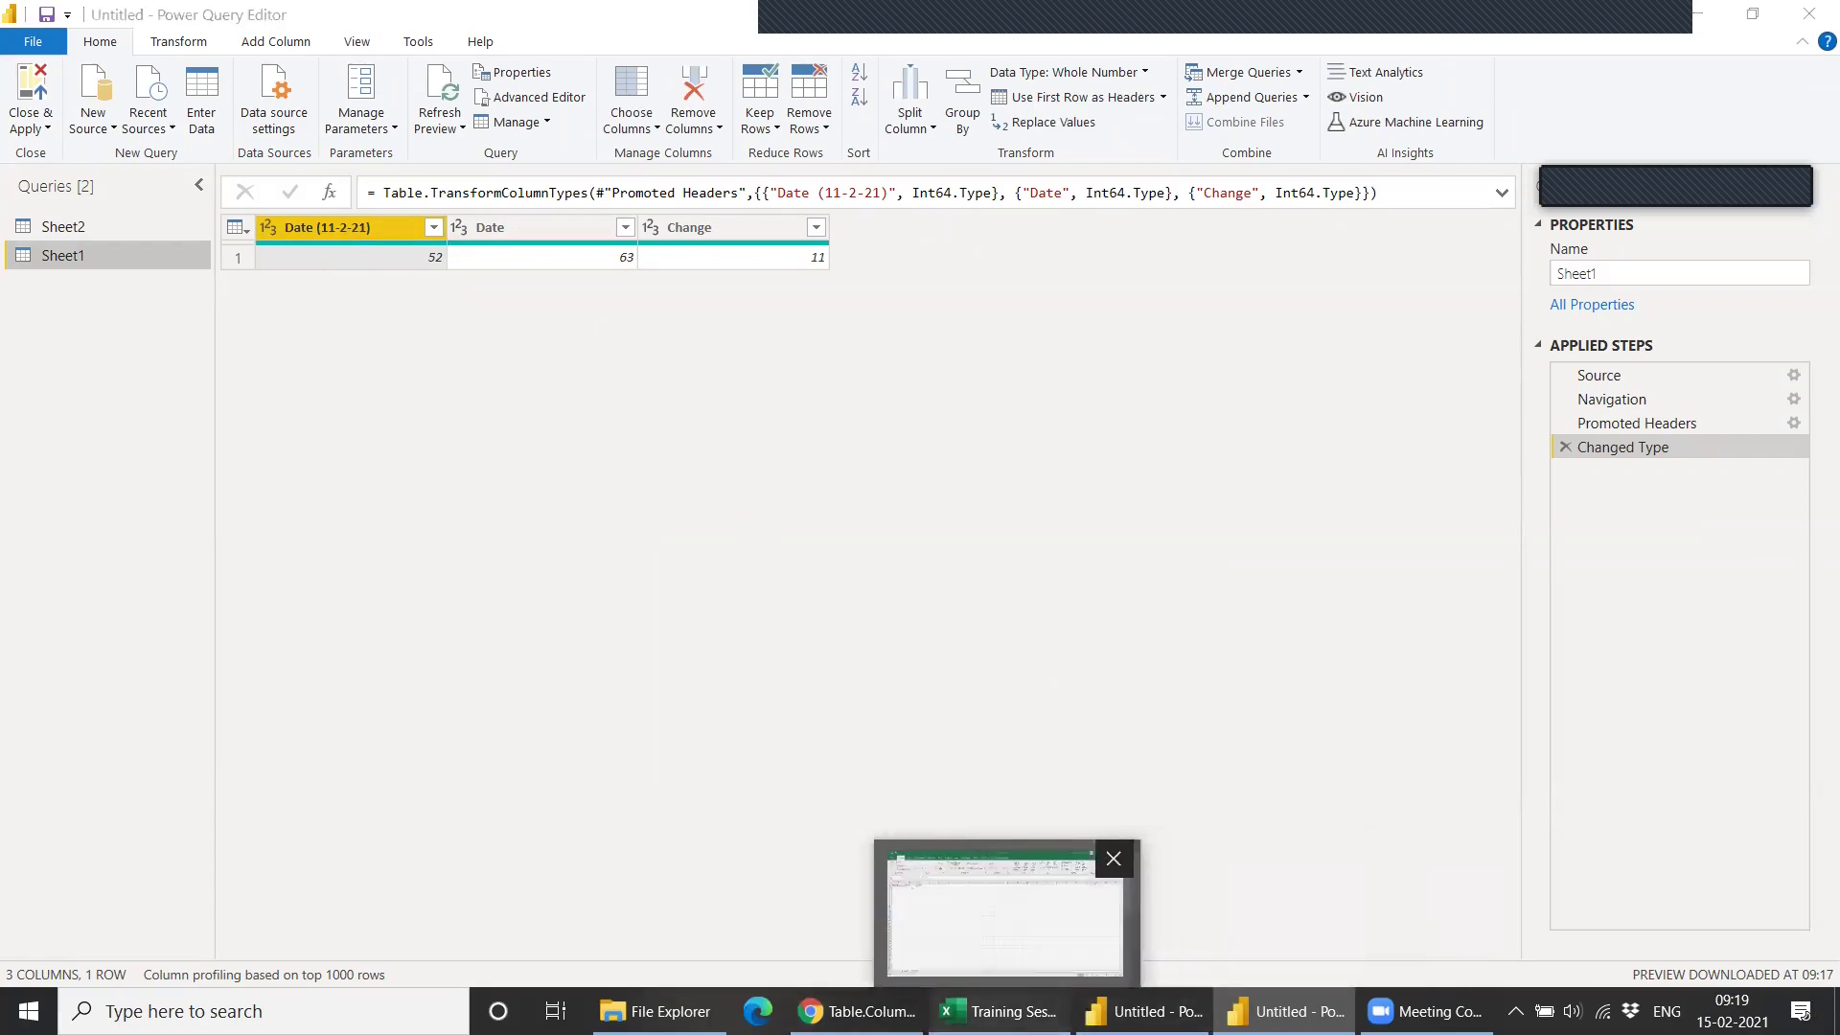
{"action": "left_click", "coordinate": [1004, 910]}
{"action": "left_click", "coordinate": [87, 278]}
{"action": "left_click", "coordinate": [369, 214]}
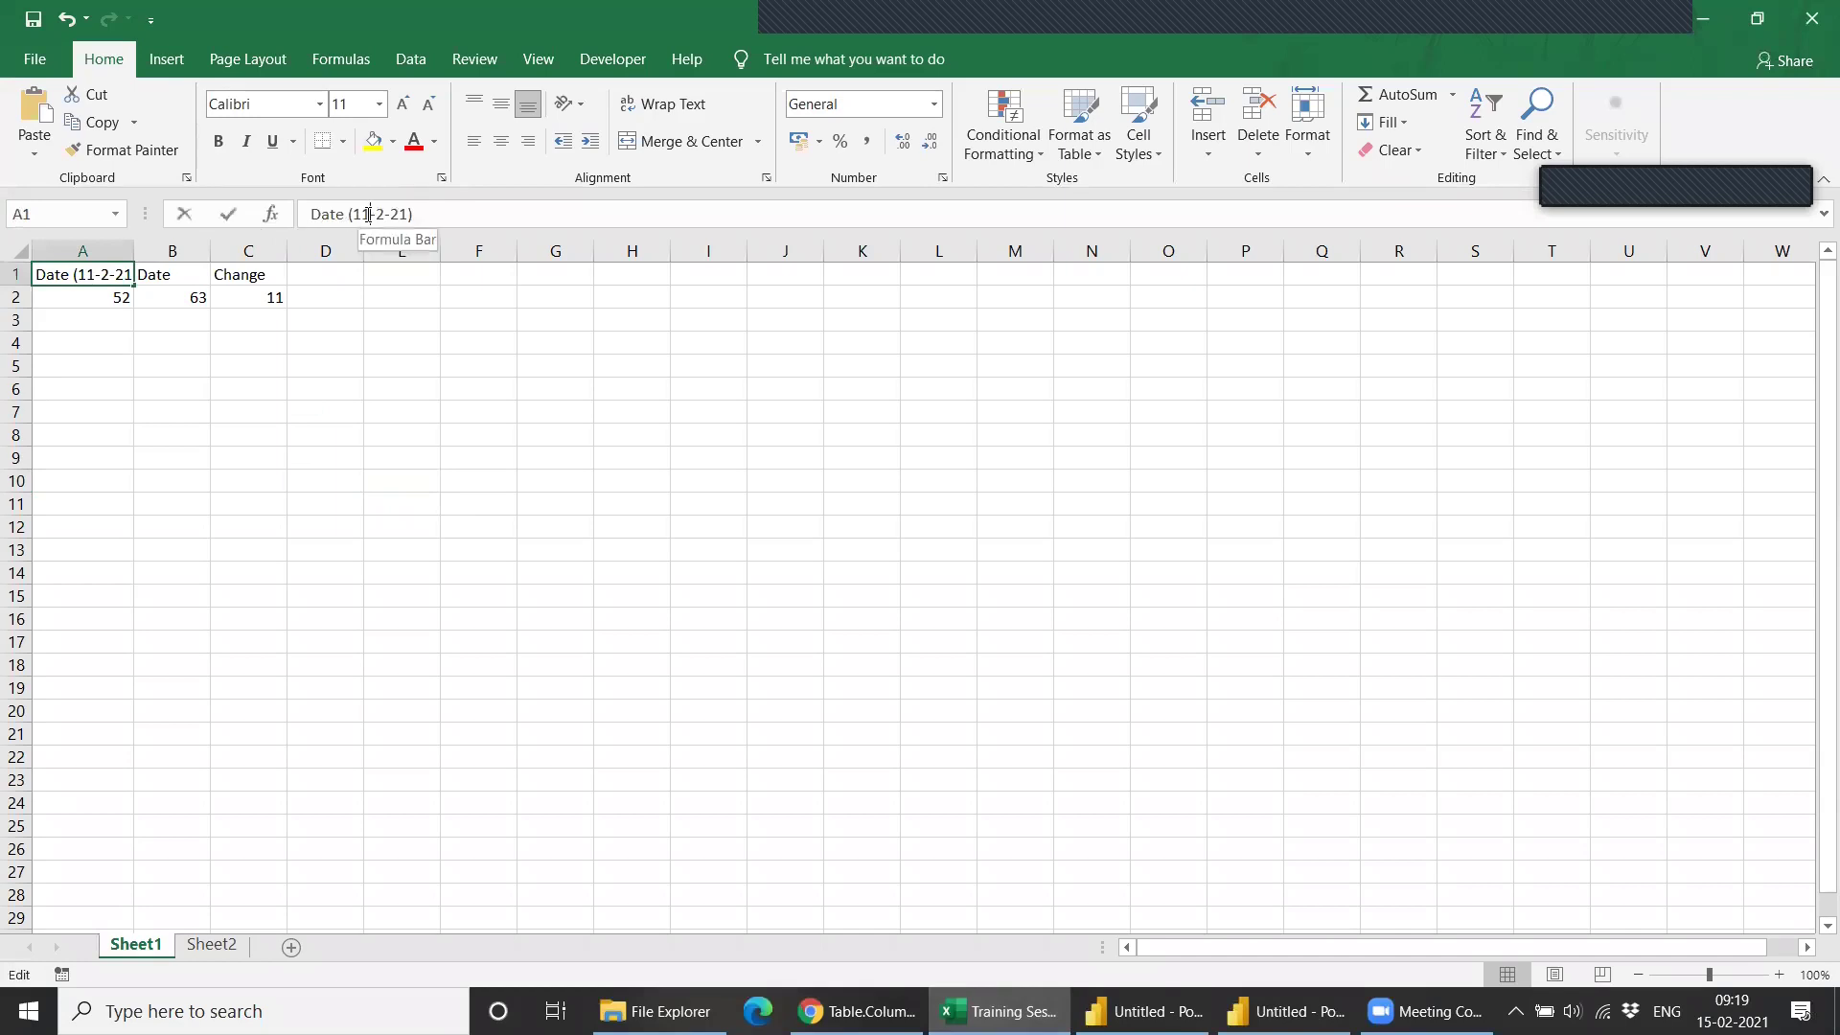
{"action": "key", "text": "BackSpace"}
{"action": "type", "text": "2"}
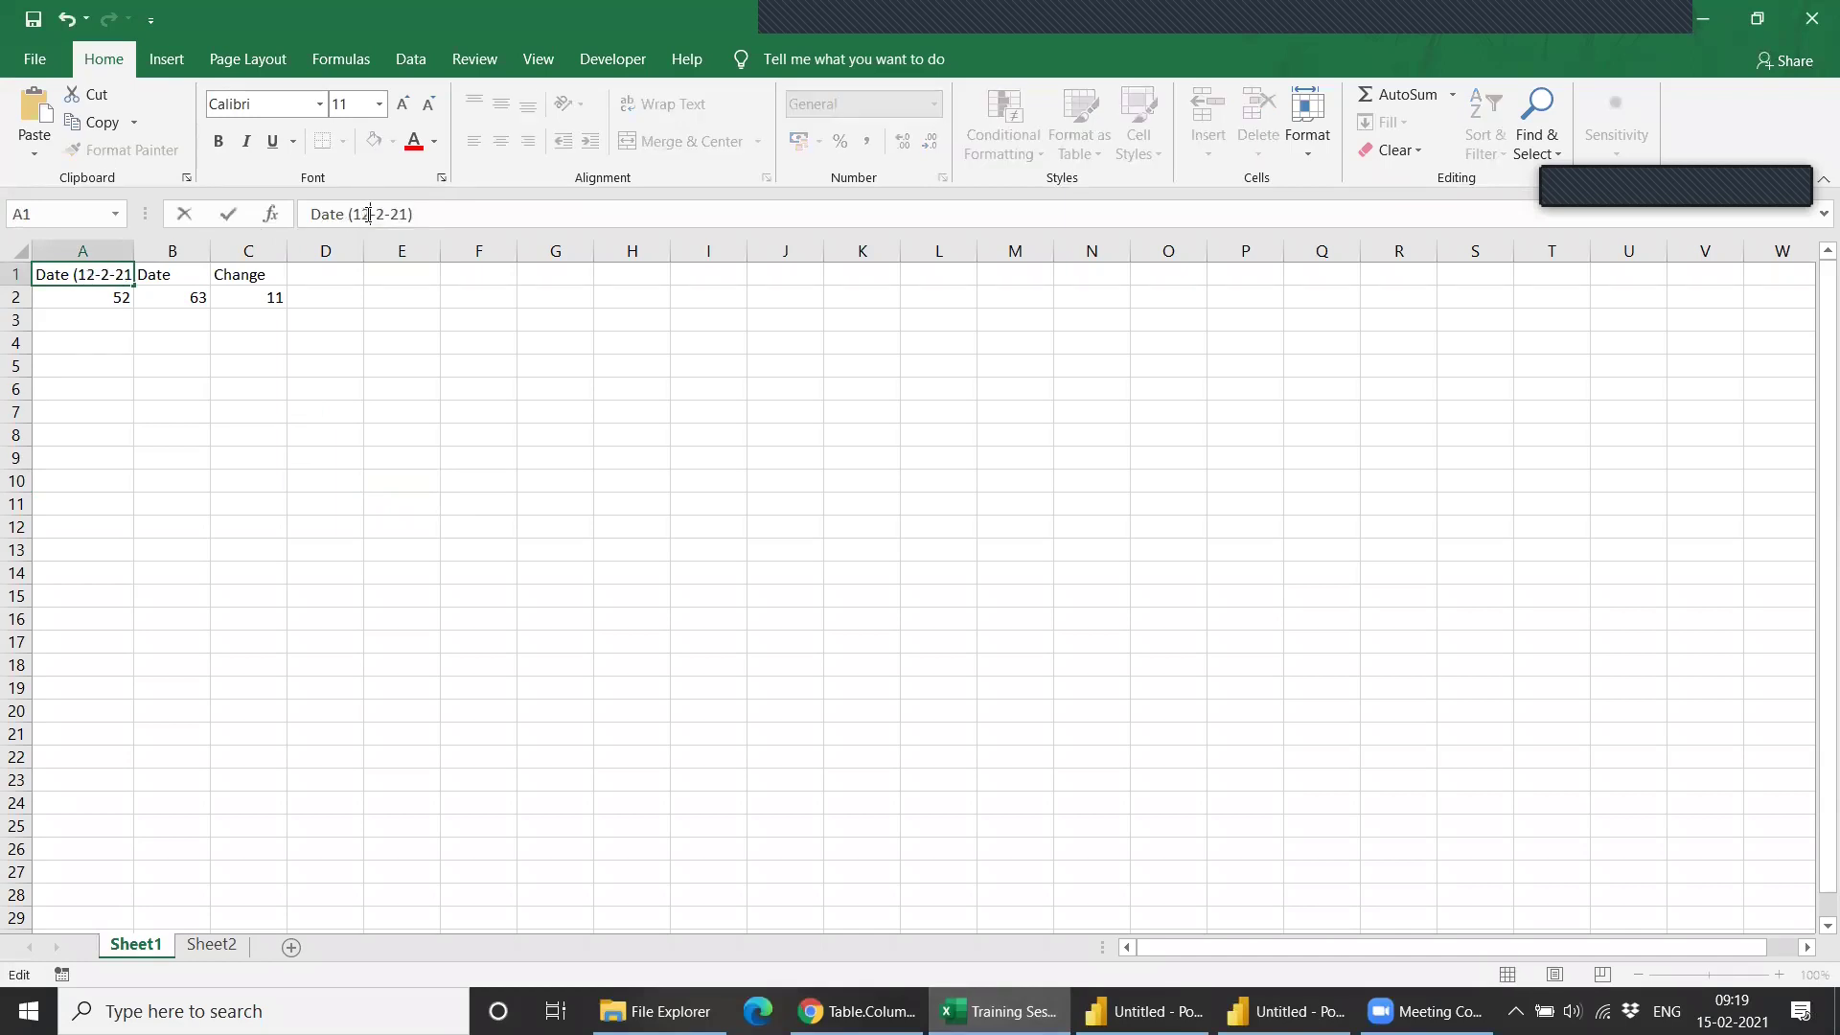
{"action": "key", "text": "Return"}
{"action": "left_click", "coordinate": [33, 27]}
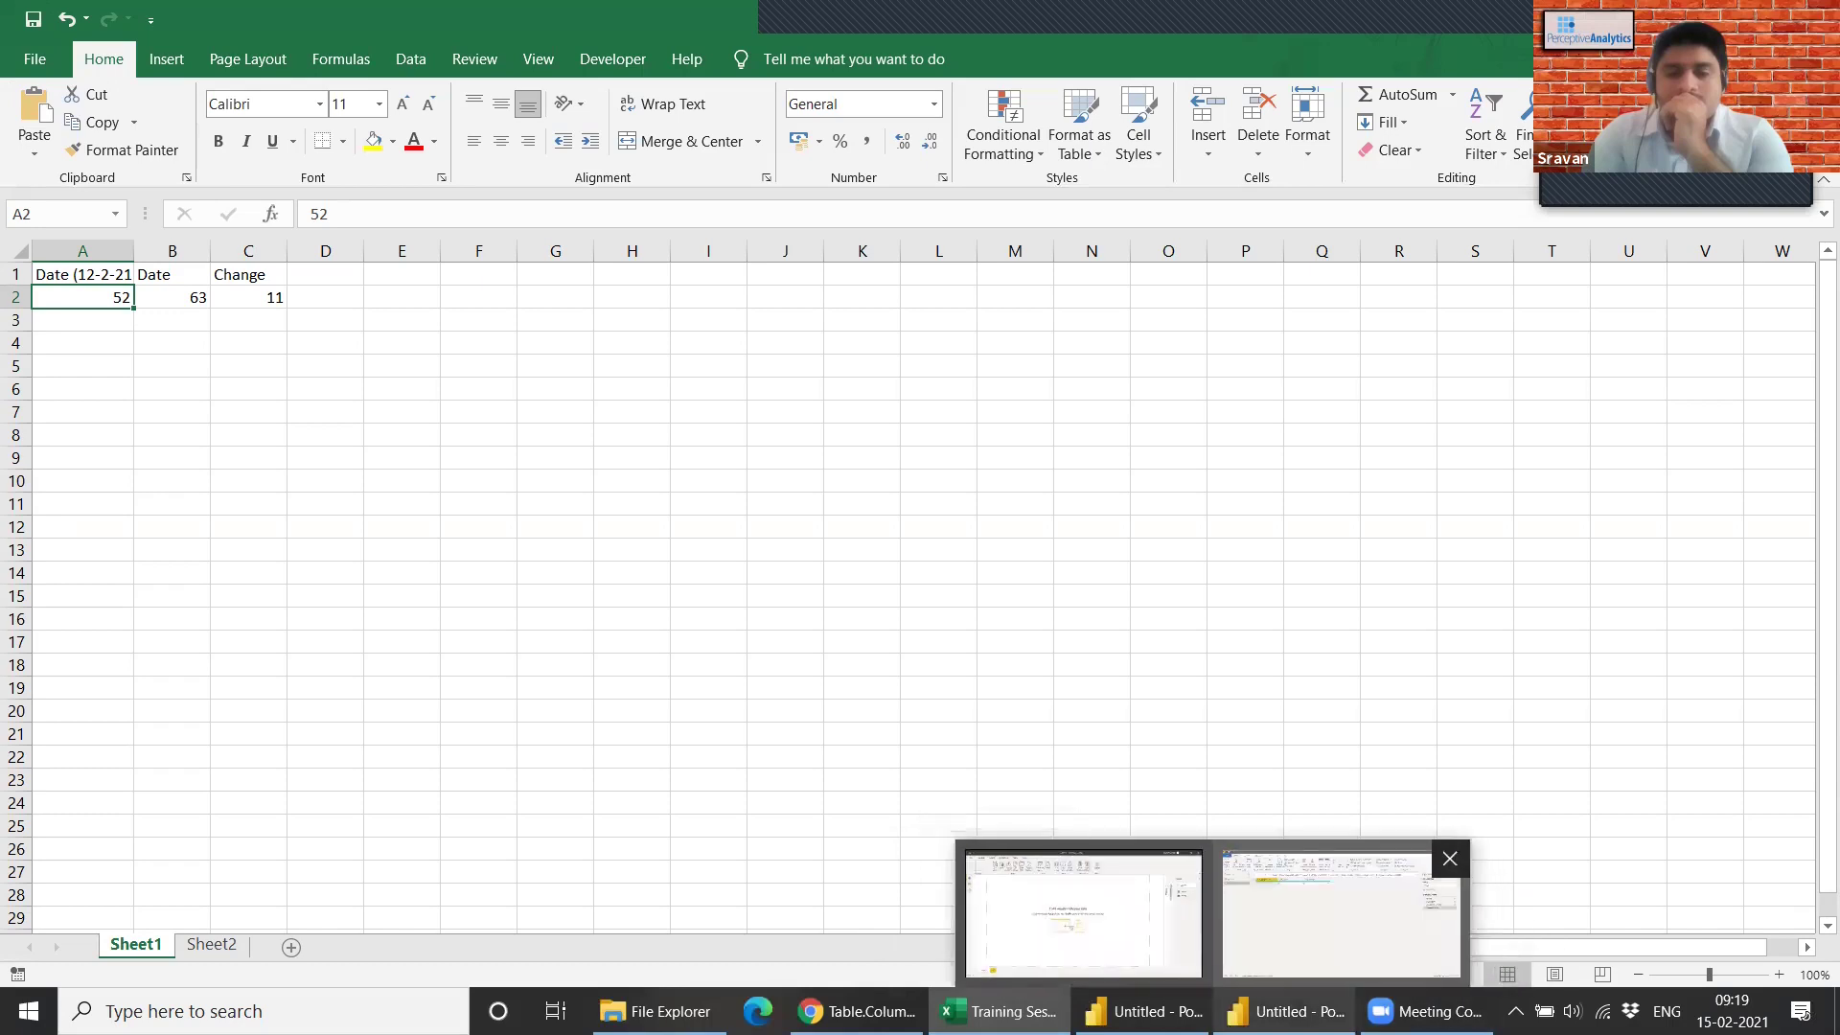
Return to Power Query Editor, refresh the Sheet1 preview and display the Promoted Headers step.
{"action": "left_click", "coordinate": [1315, 918]}
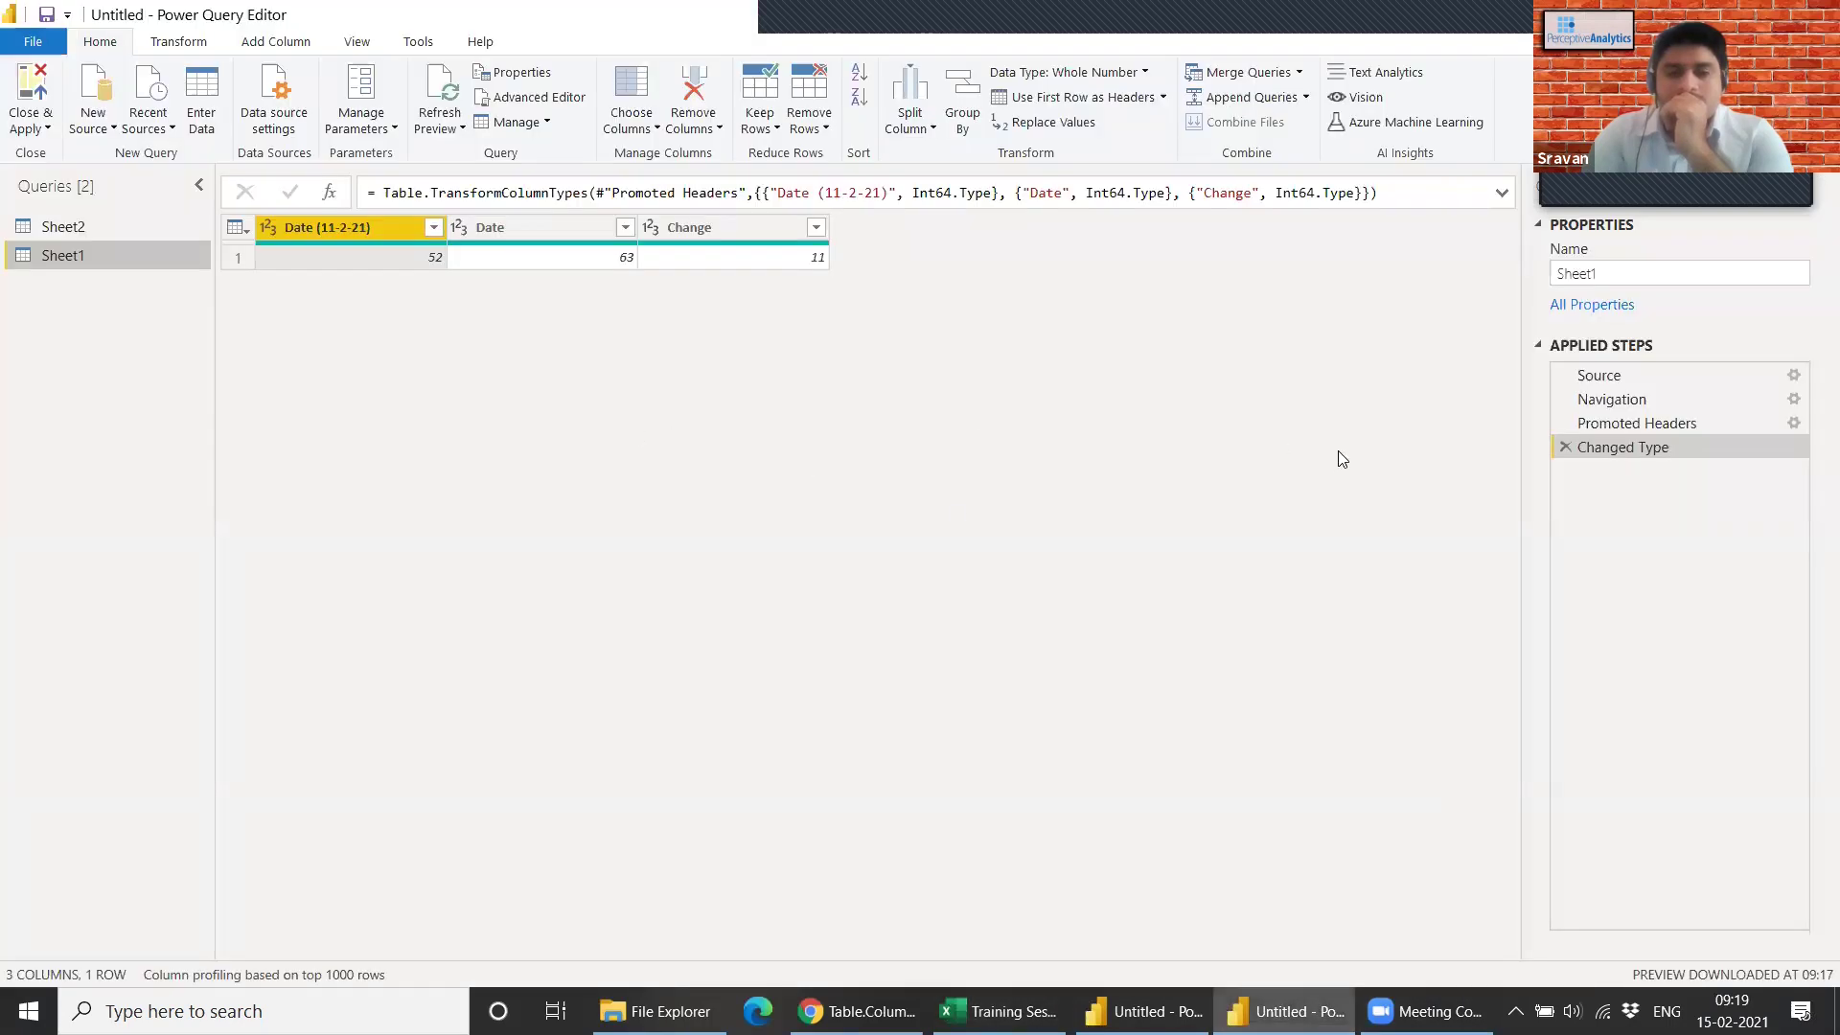
{"action": "left_click", "coordinate": [440, 81]}
{"action": "left_click_drag", "start_coordinate": [1606, 423], "coordinate": [1627, 431]}
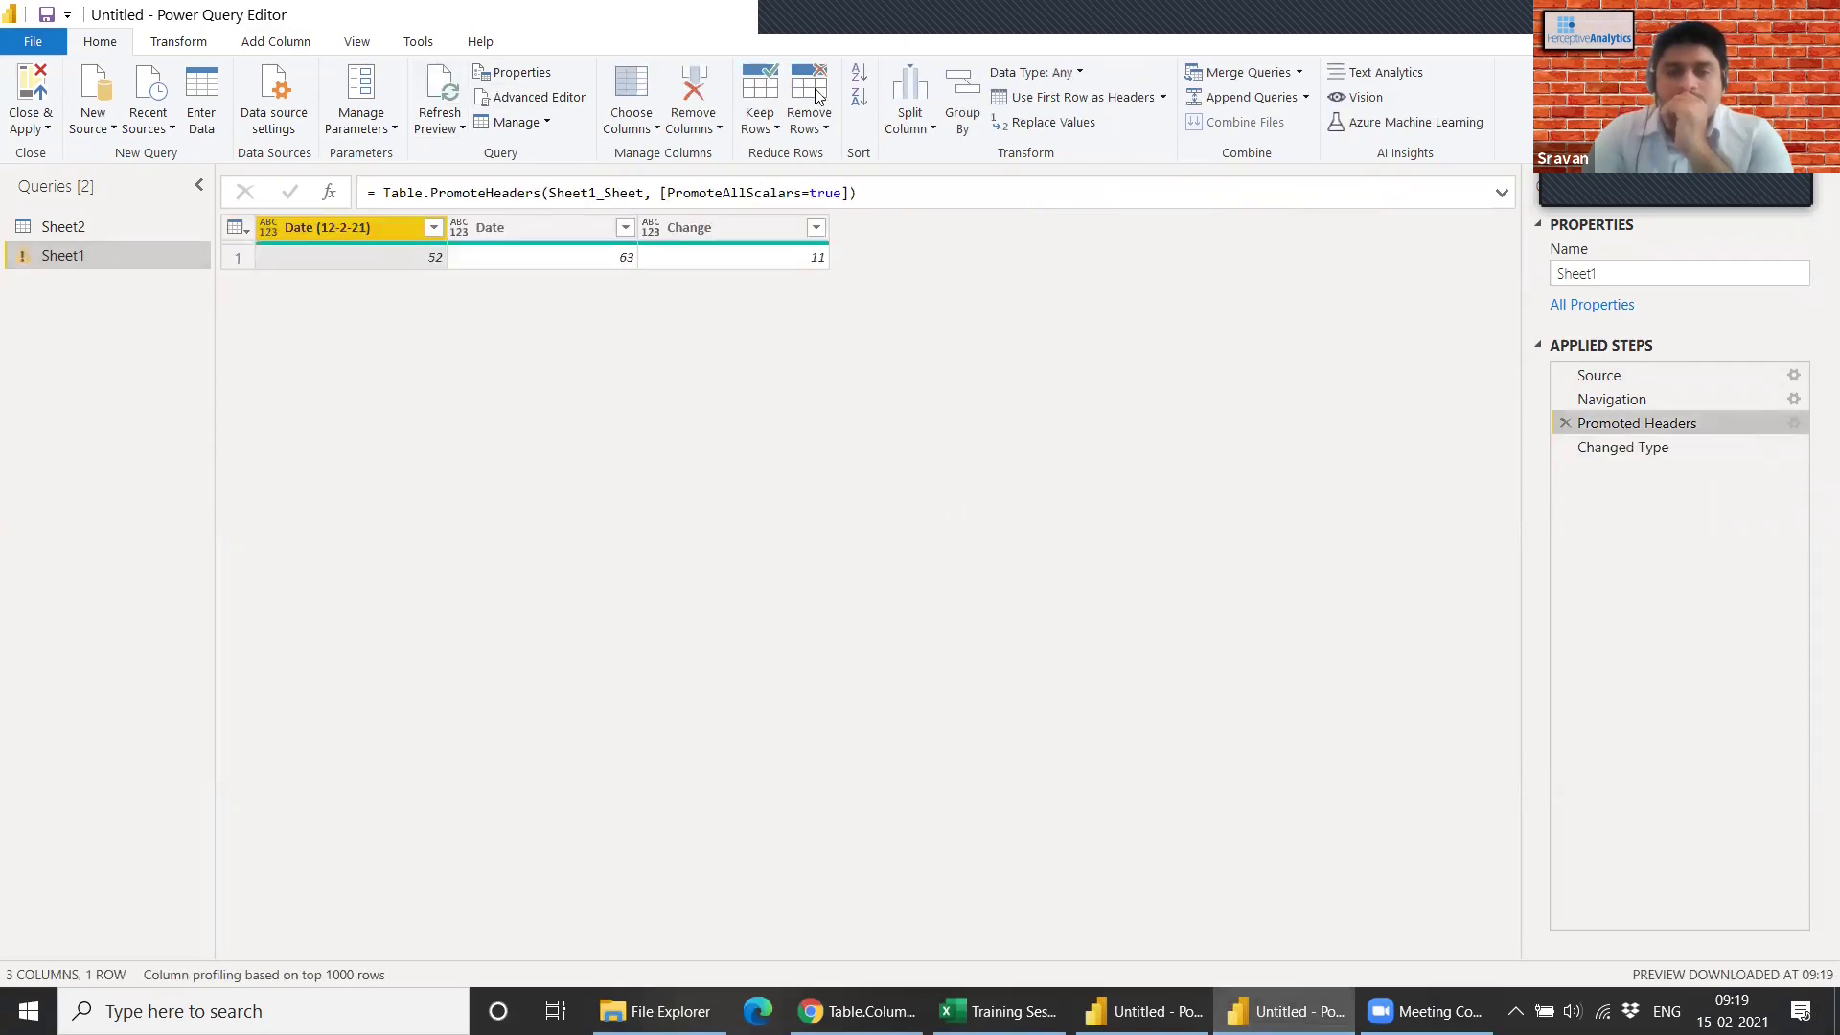
In the Sheet1 query code, start a new line after Promoted Headers reading DynamicColumn = Table.ColumnNames.
{"action": "left_click", "coordinate": [530, 96]}
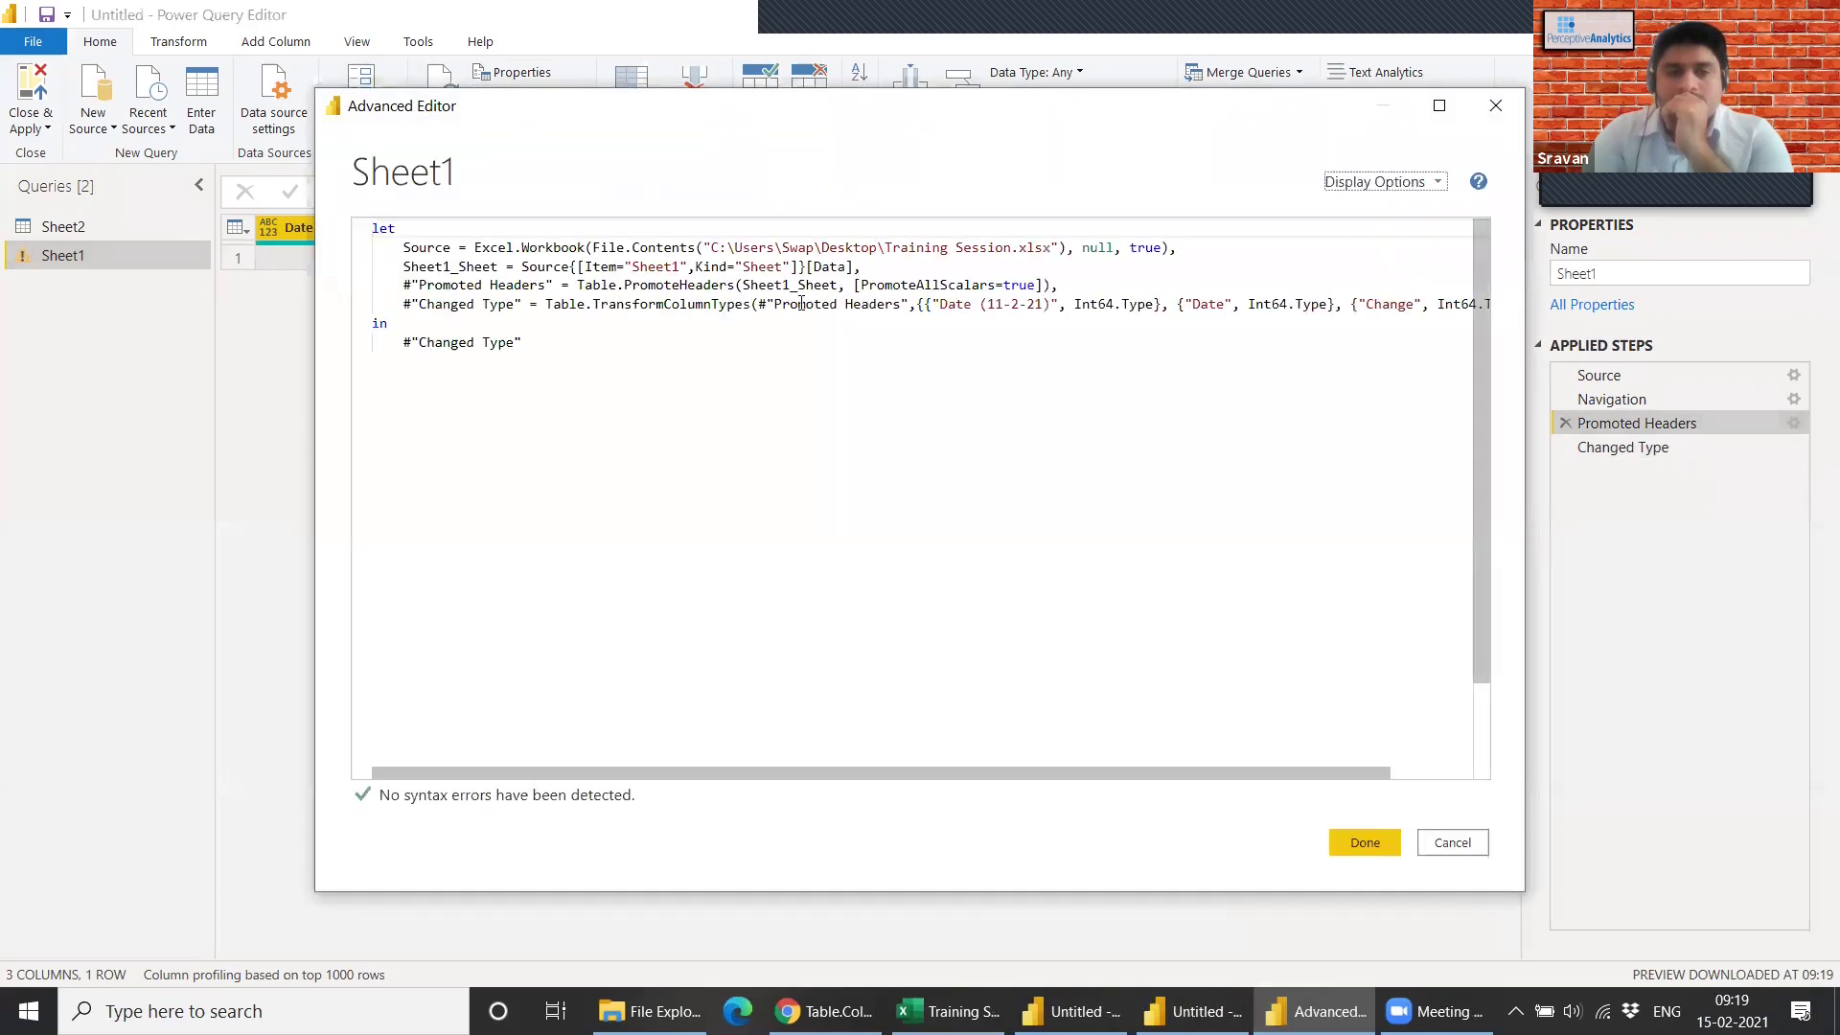
{"action": "left_click", "coordinate": [1060, 286]}
{"action": "key", "text": "Return"}
{"action": "type", "text": "Dynamic"}
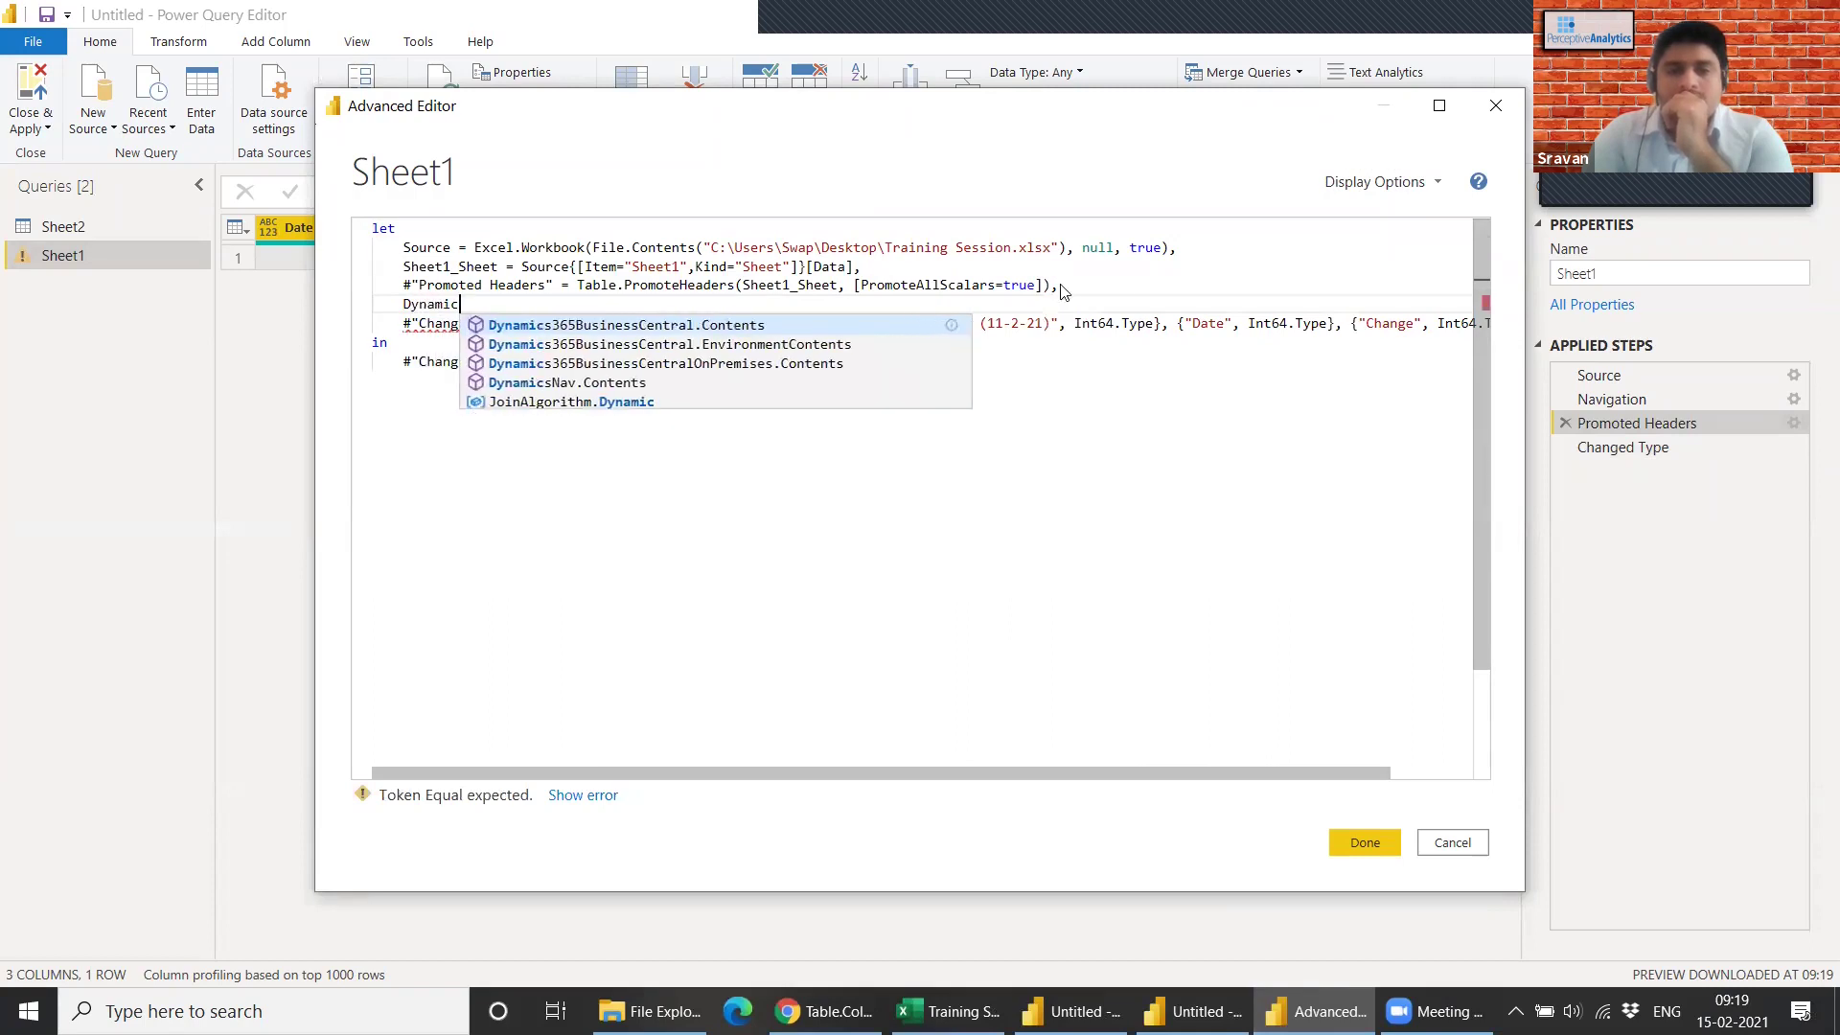
{"action": "type", "text": "Colu"}
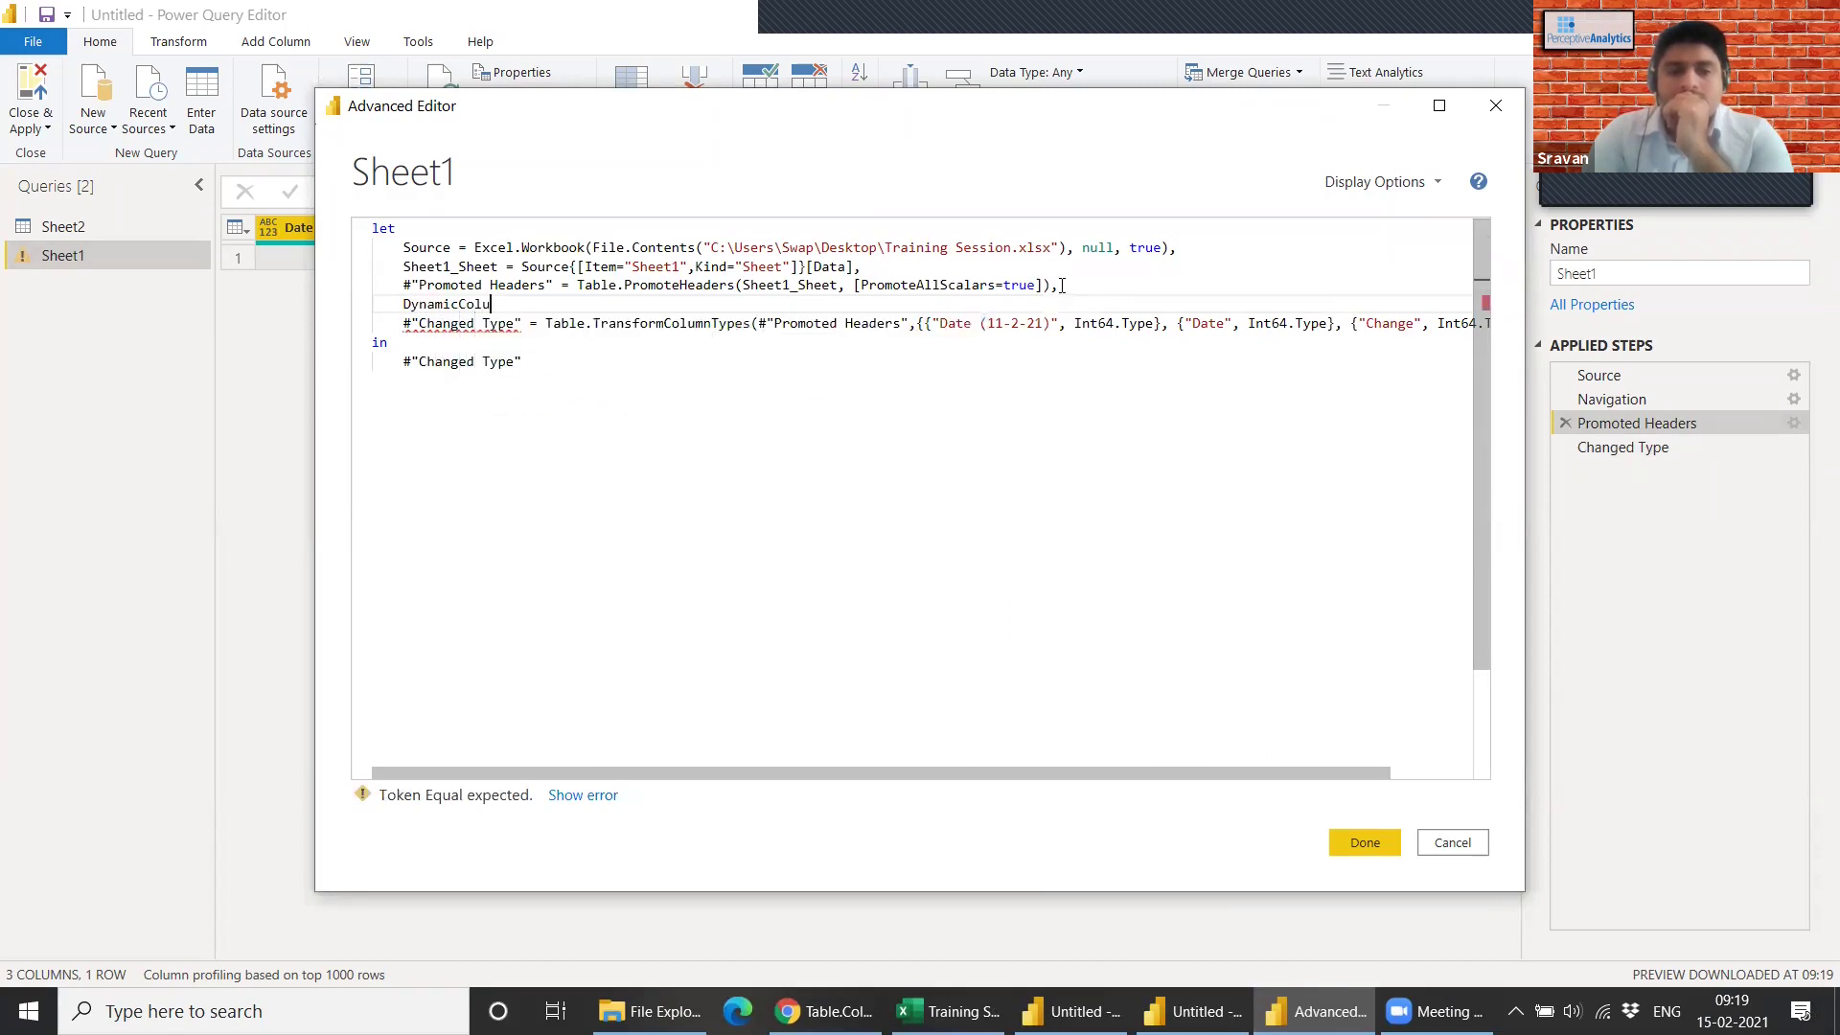
{"action": "type", "text": "mn ="}
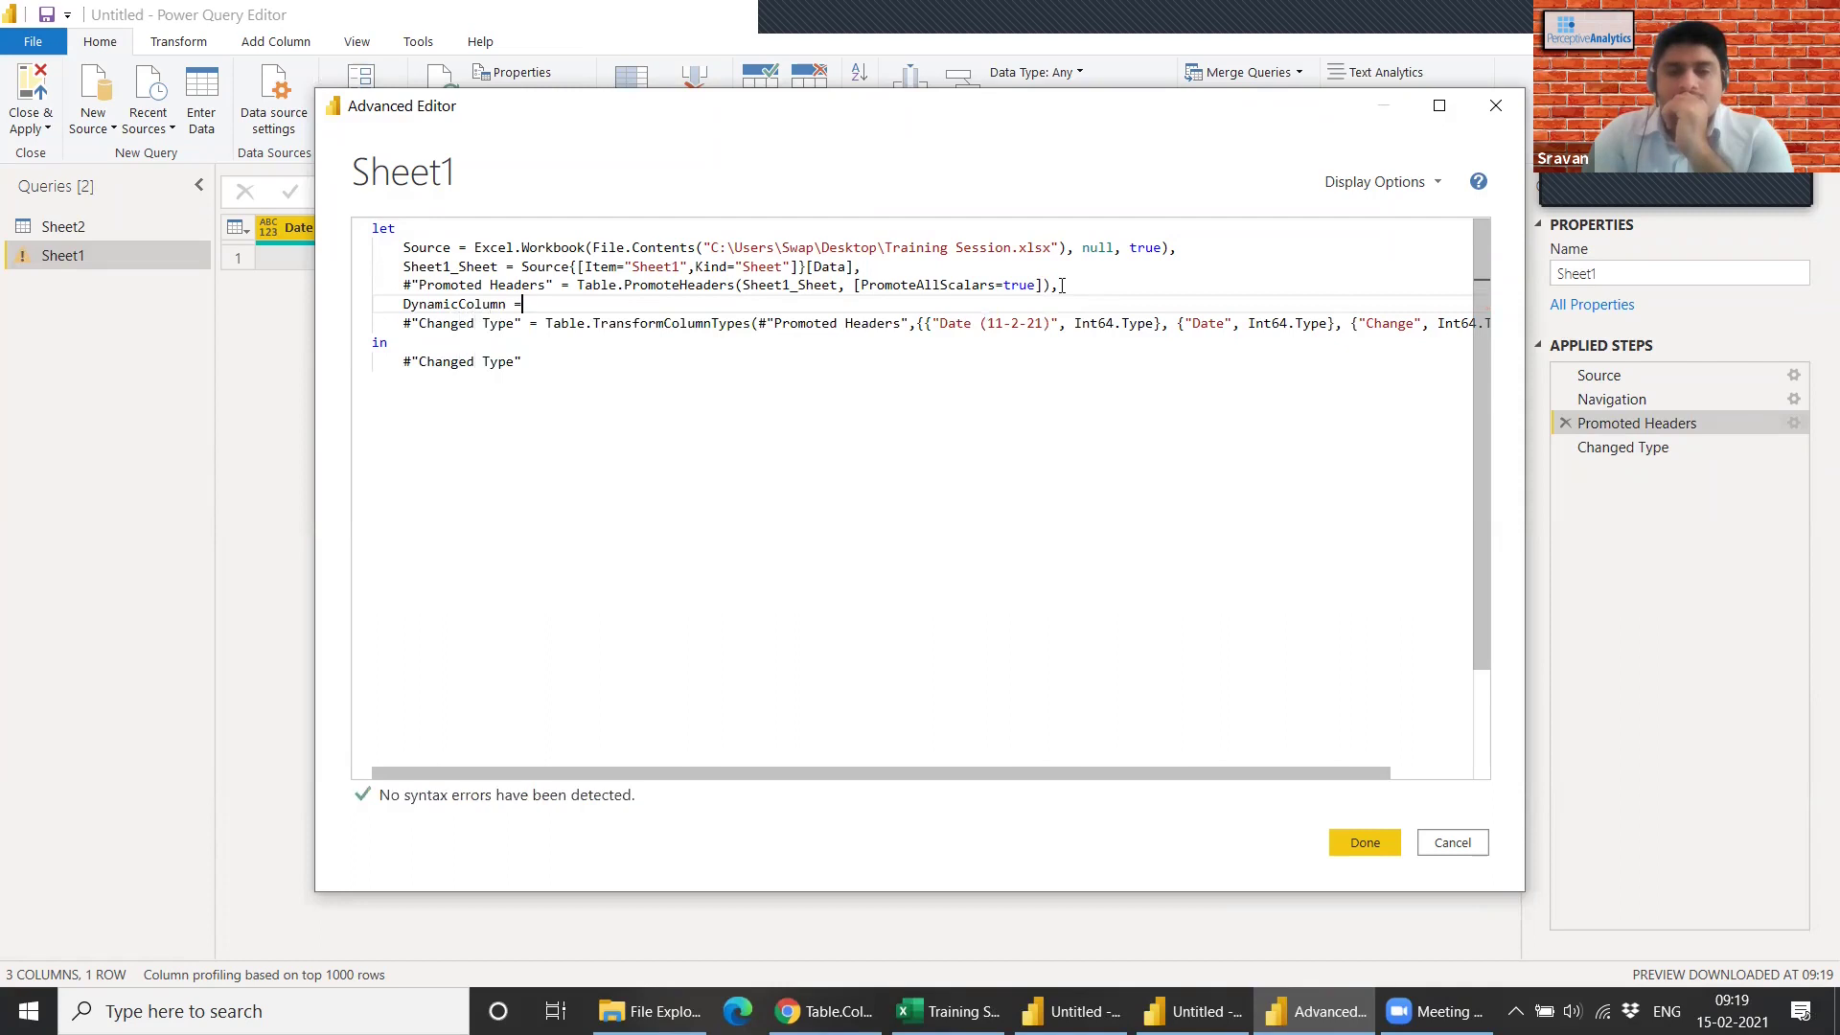
{"action": "type", "text": " Tab"}
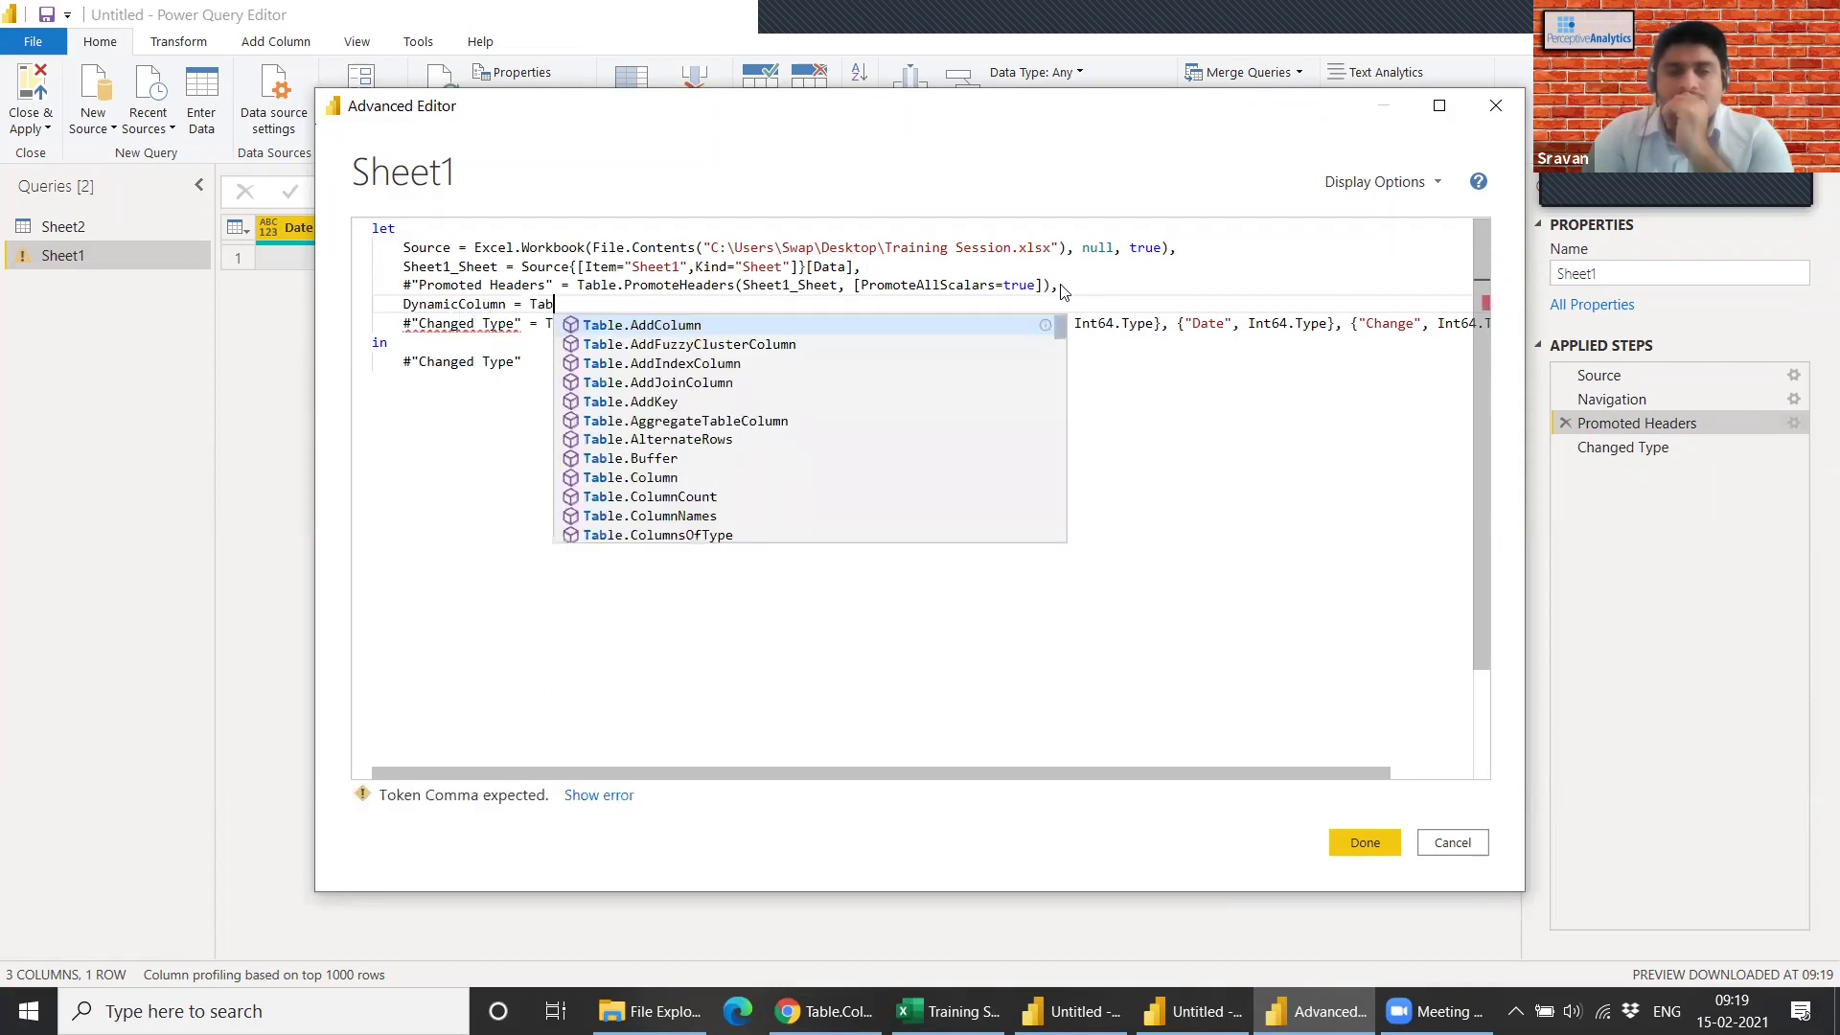
{"action": "type", "text": "le.colu"}
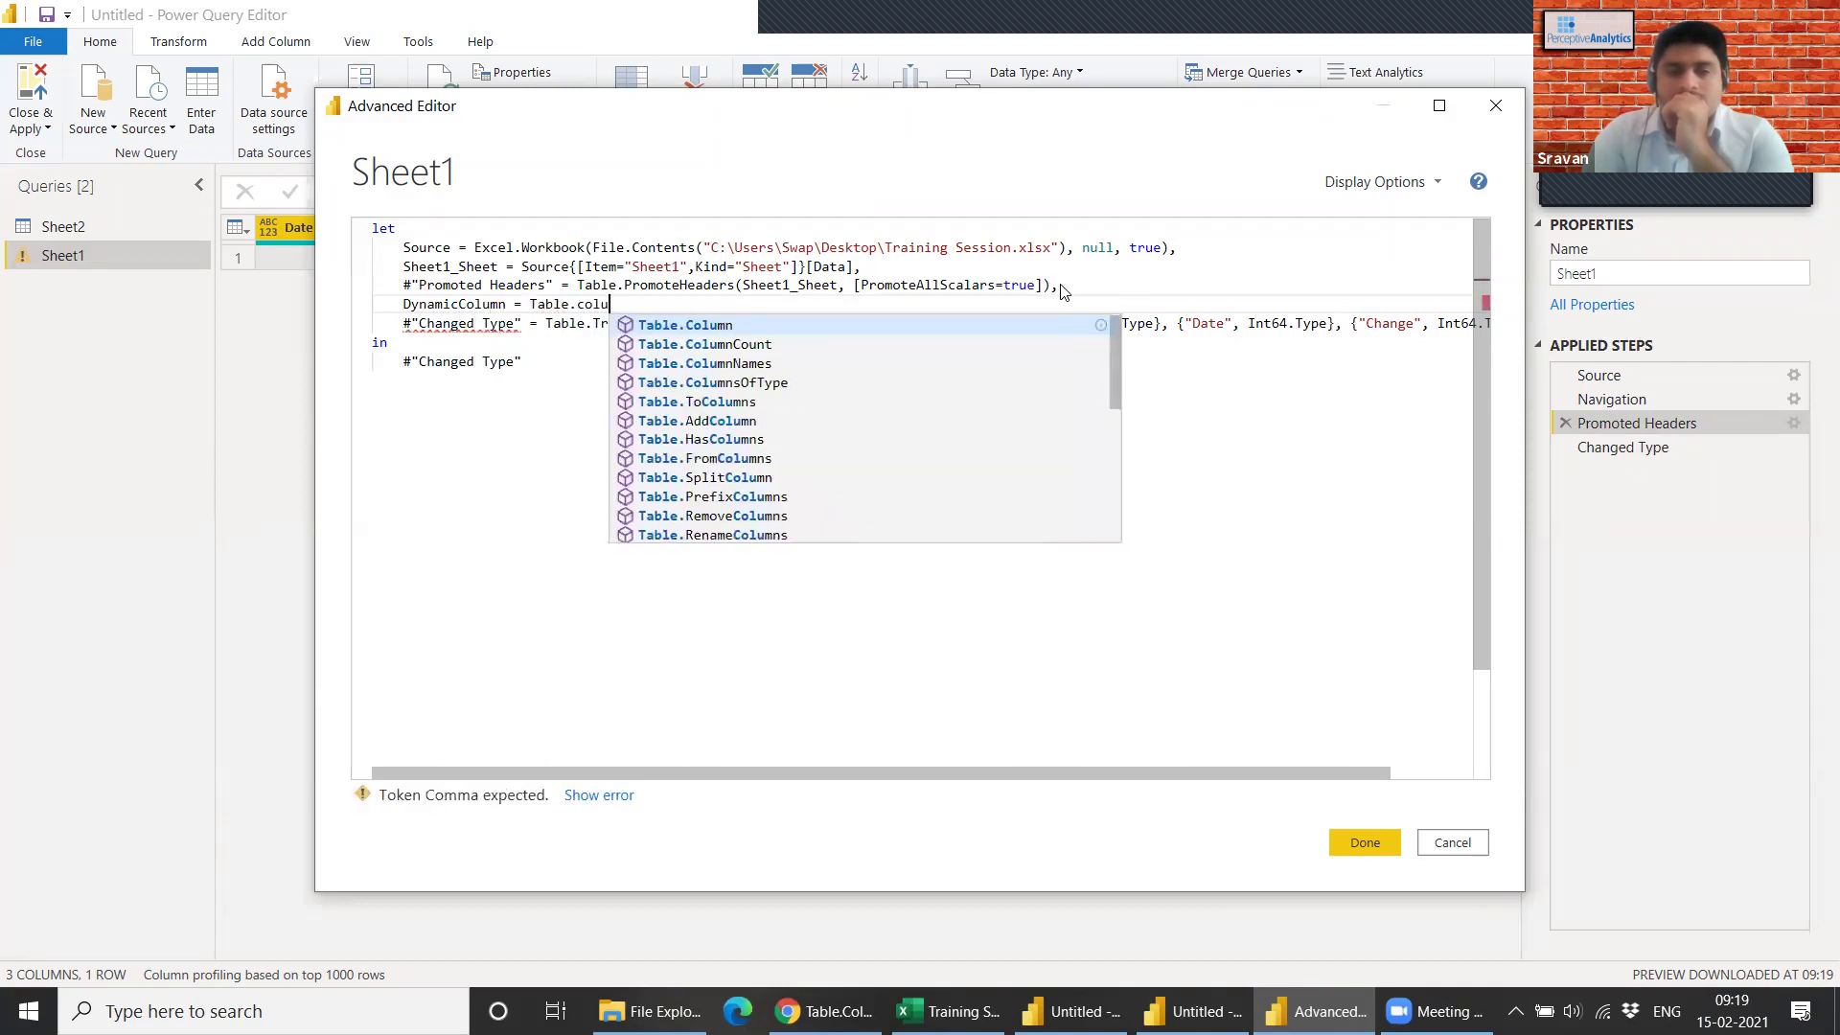
{"action": "type", "text": "mnNa"}
{"action": "key", "text": "Tab"}
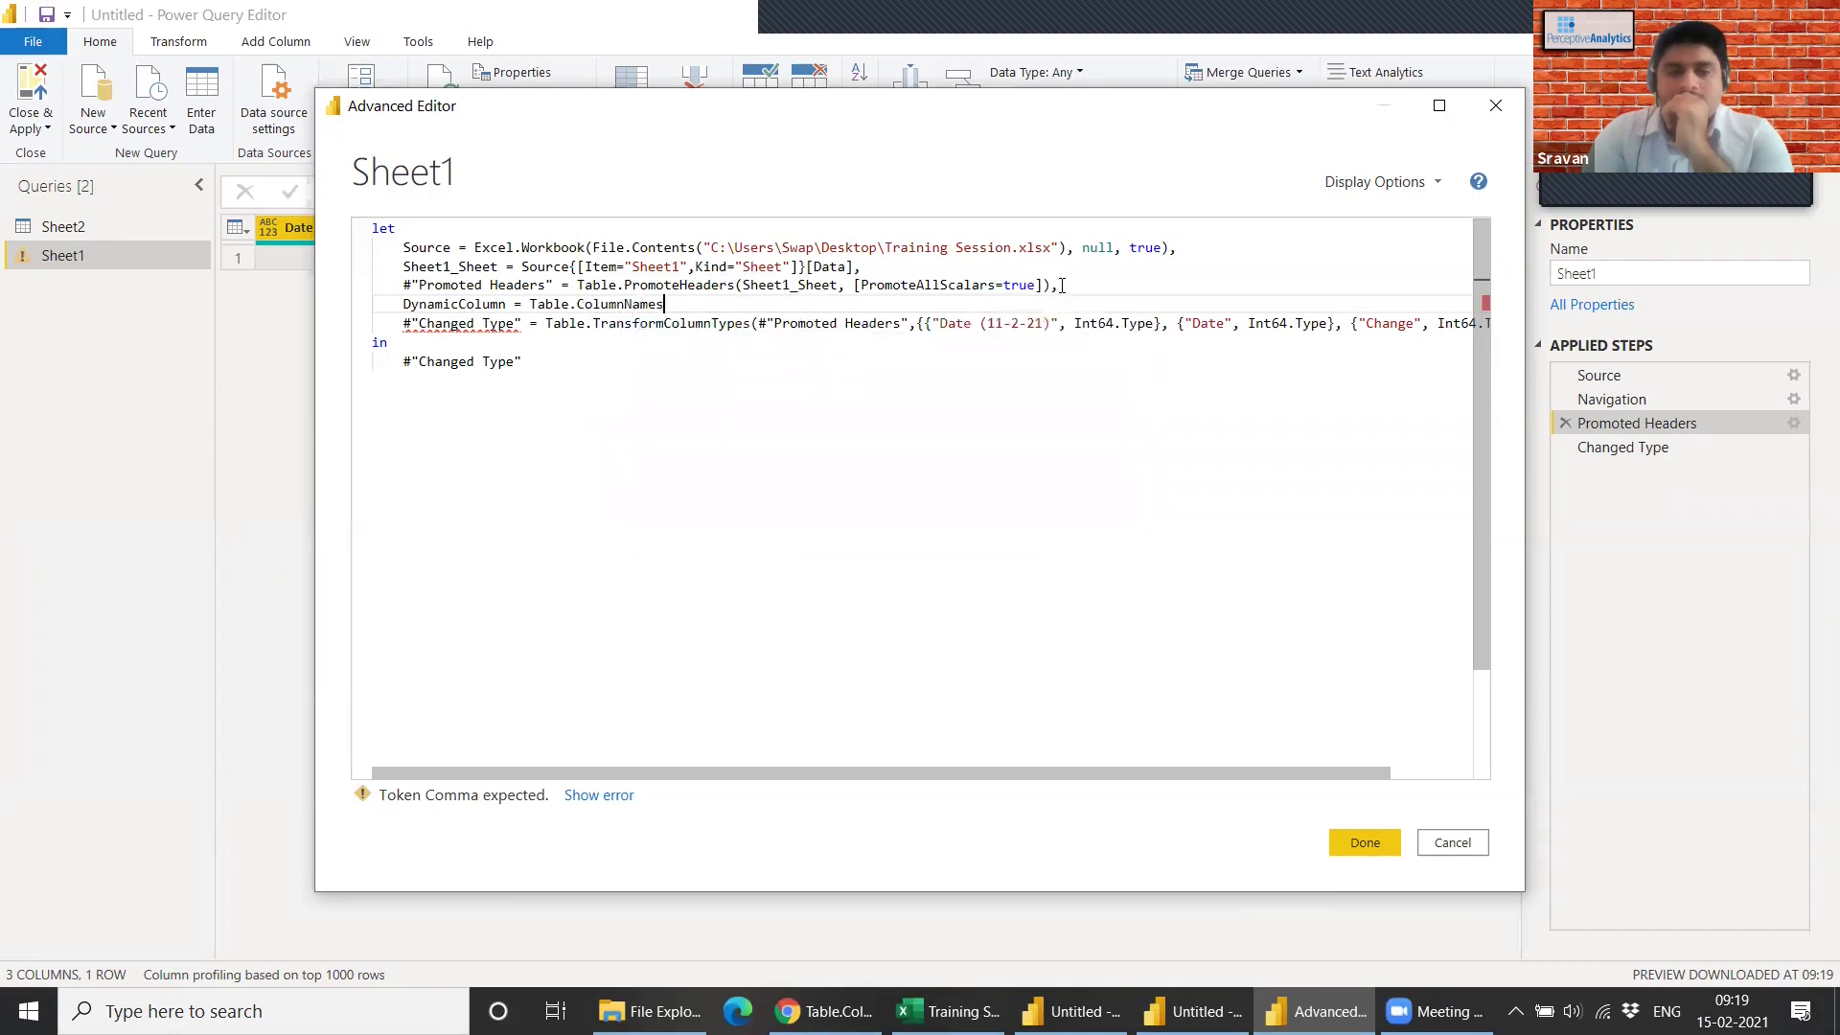
Complete the DynamicColumn line with the argument (#"Promoted Headers"), the index {0} and a closing comma.
{"action": "type", "text": "("}
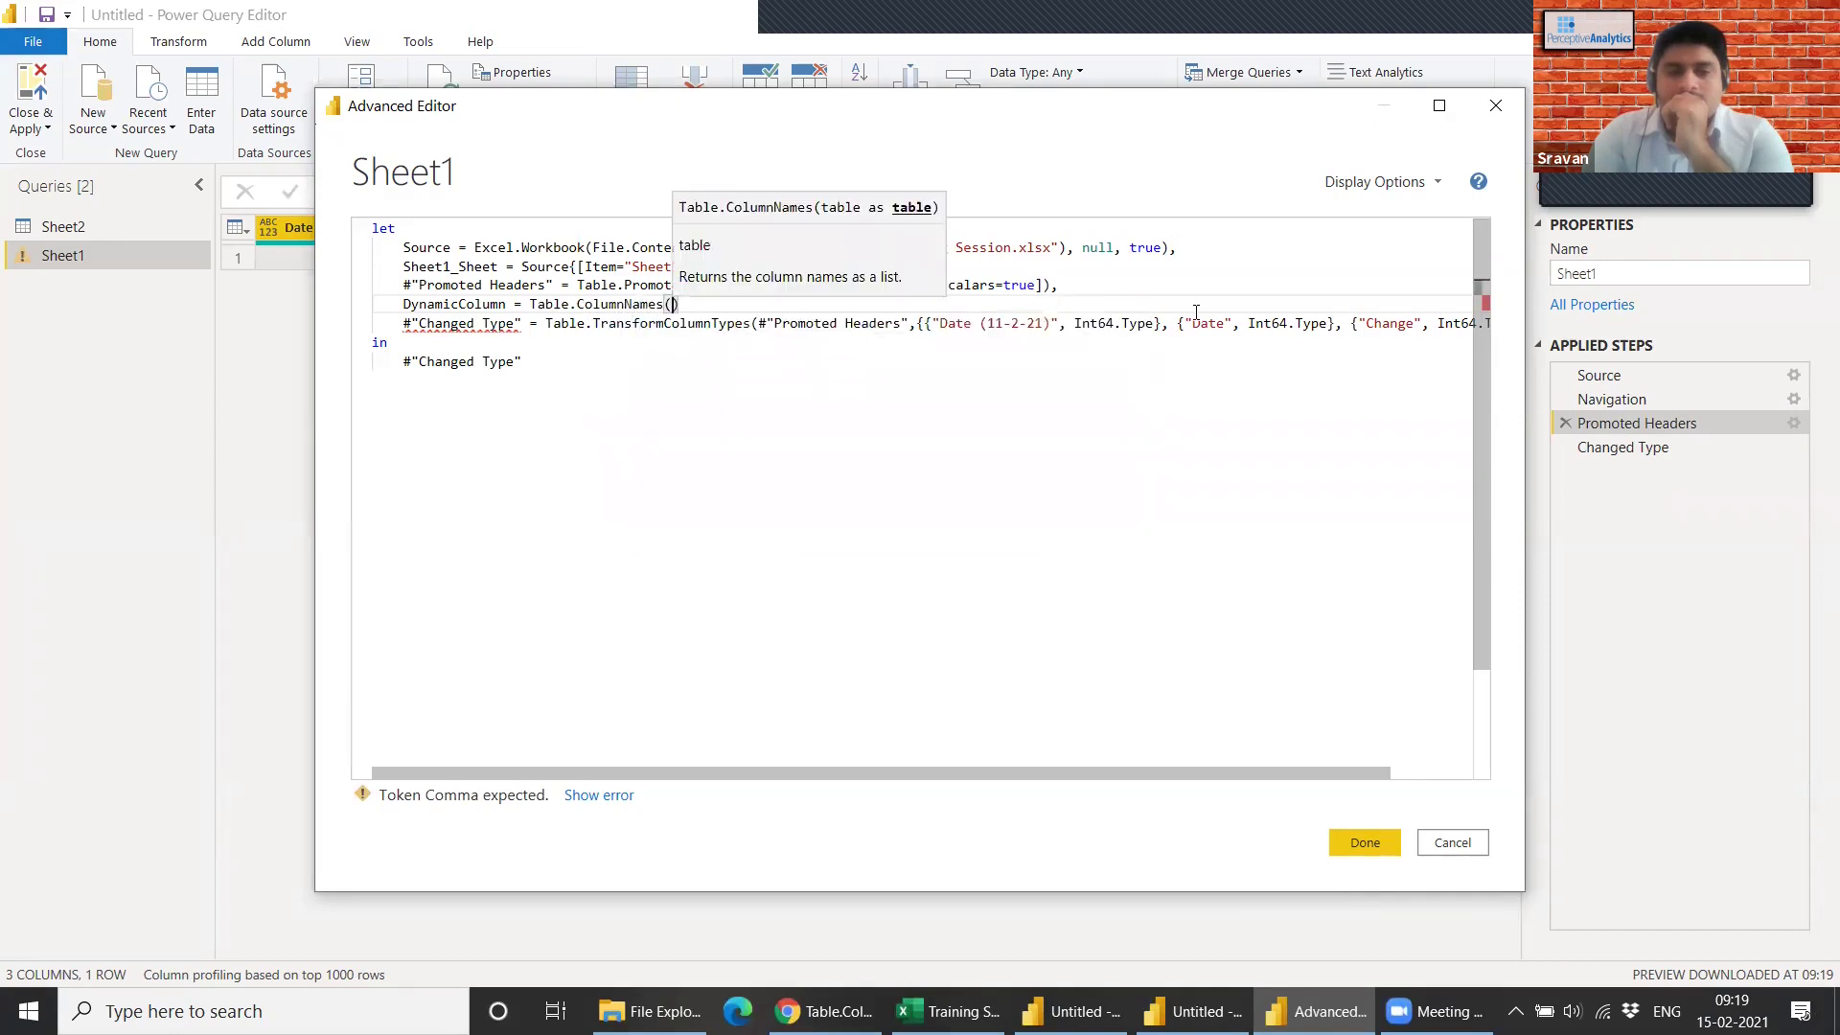
{"action": "left_click_drag", "start_coordinate": [759, 324], "coordinate": [911, 323]}
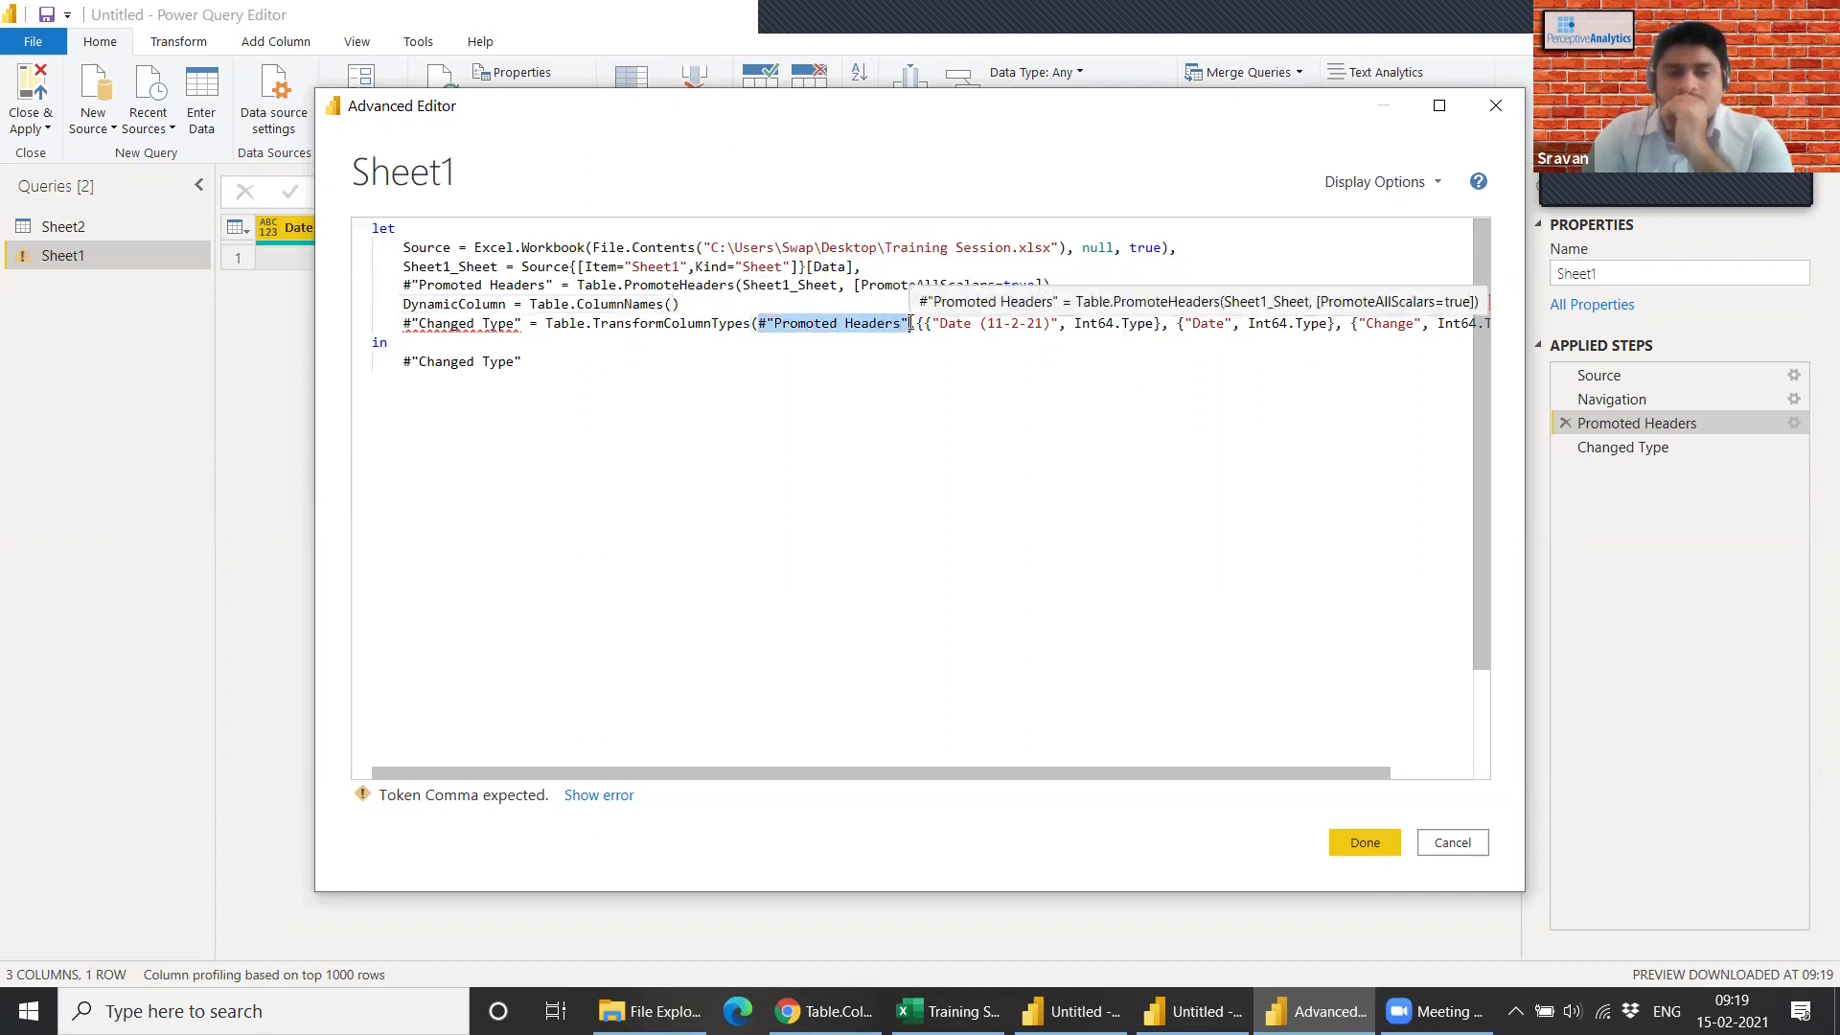
{"action": "key", "text": "ctrl+c"}
{"action": "left_click", "coordinate": [672, 304]}
{"action": "key", "text": "ctrl+v"}
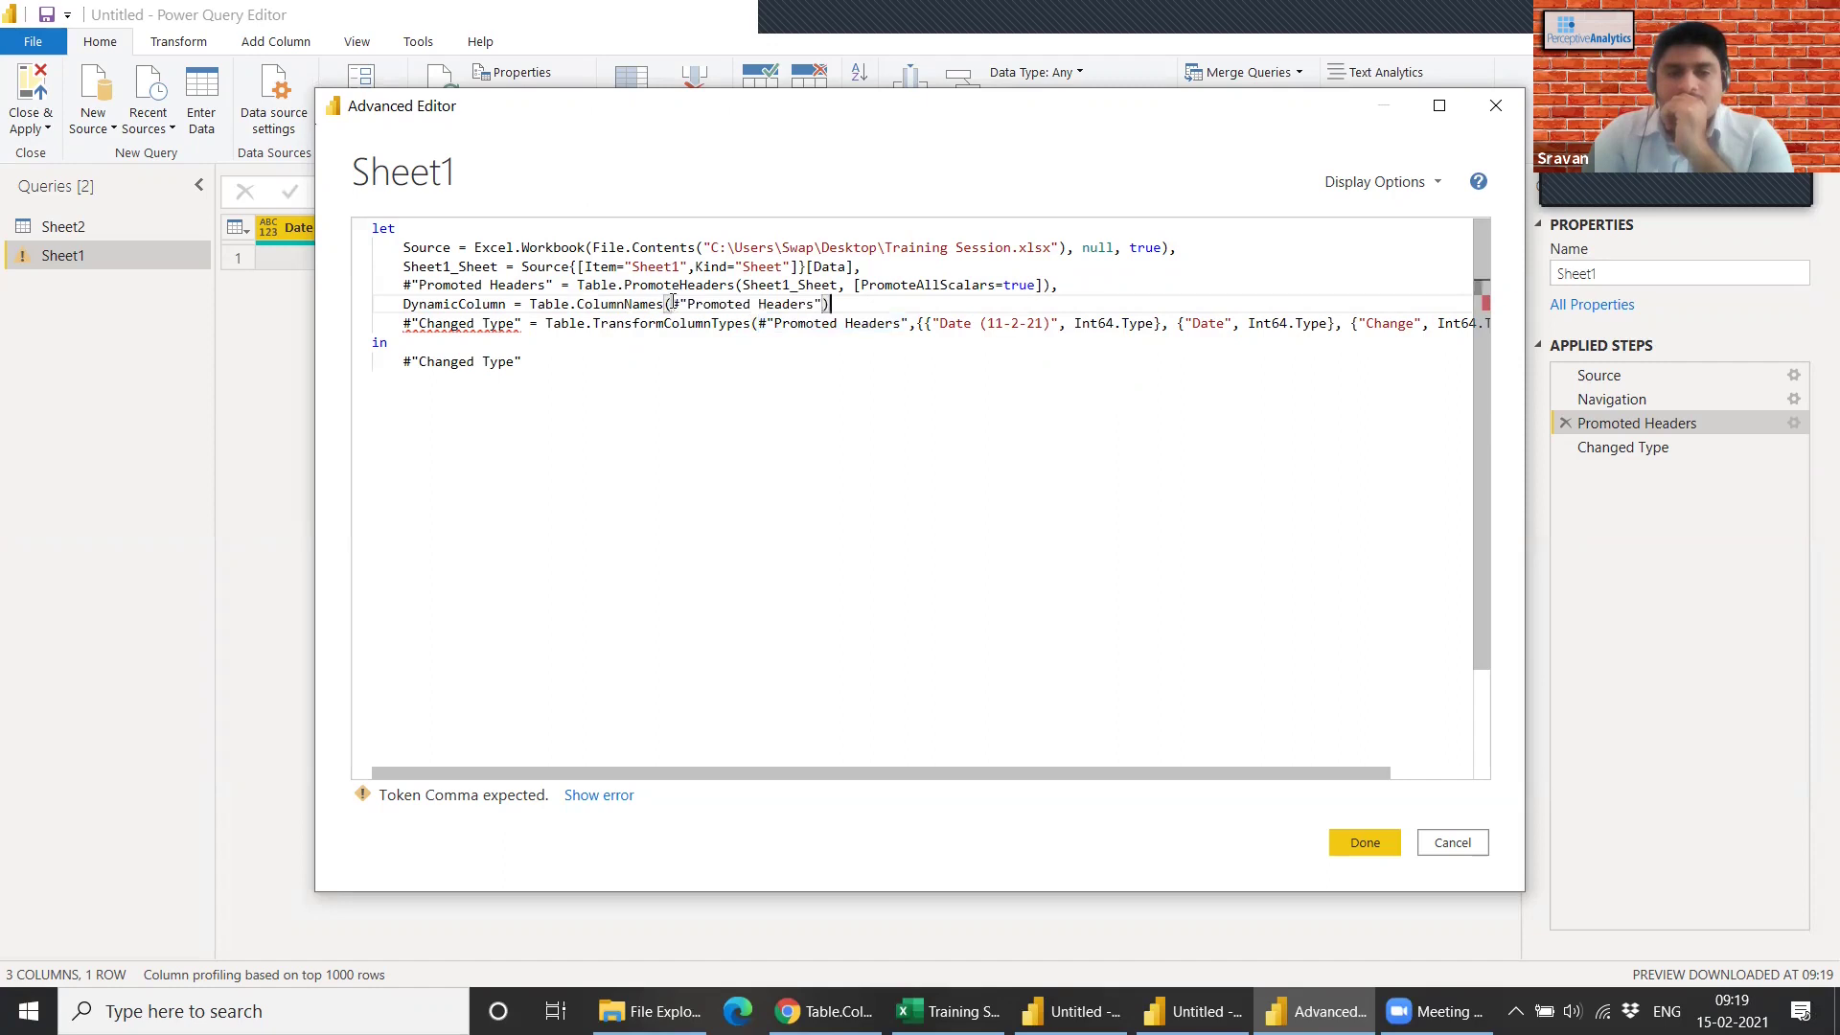
{"action": "type", "text": "{0},"}
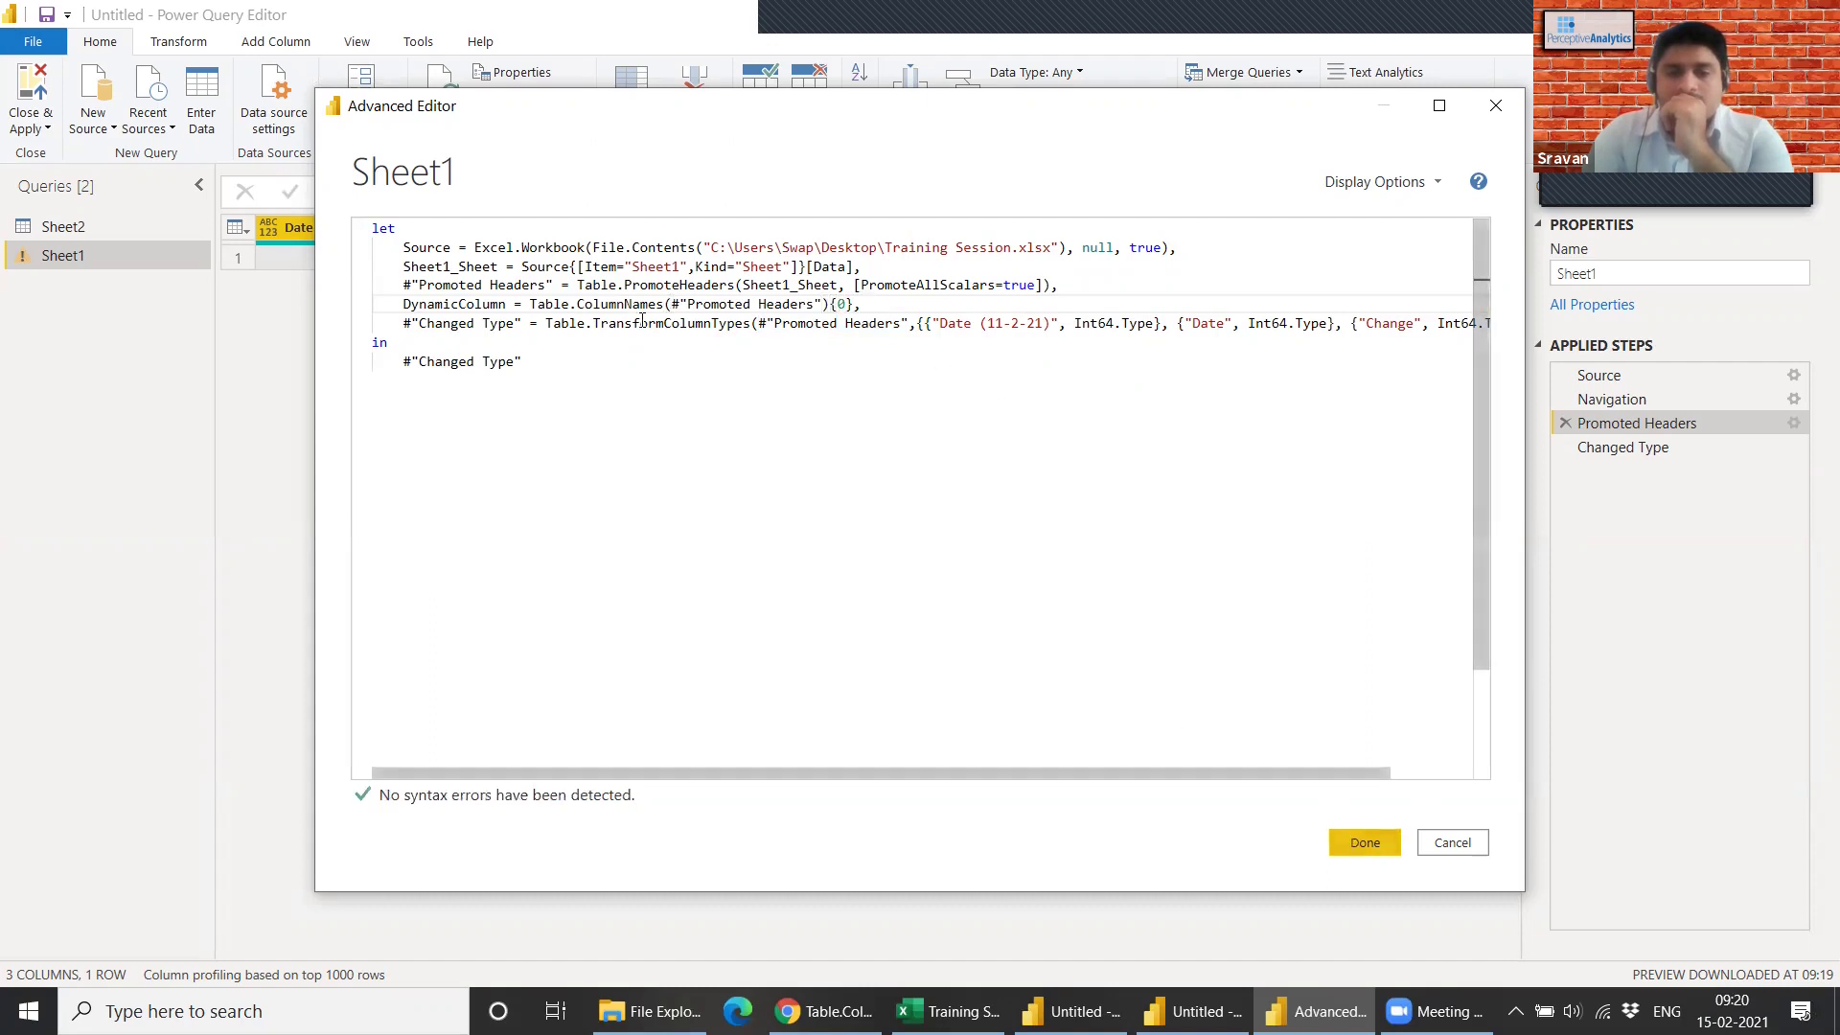
In the Changed Type line, replace "Date (11-2-21)" with the DynamicColumn expression Table.ColumnNames(#"Promoted Headers"){0}.
{"action": "left_click", "coordinate": [530, 303]}
{"action": "left_click_drag", "start_coordinate": [530, 304], "coordinate": [858, 306]}
{"action": "key", "text": "ctrl+c"}
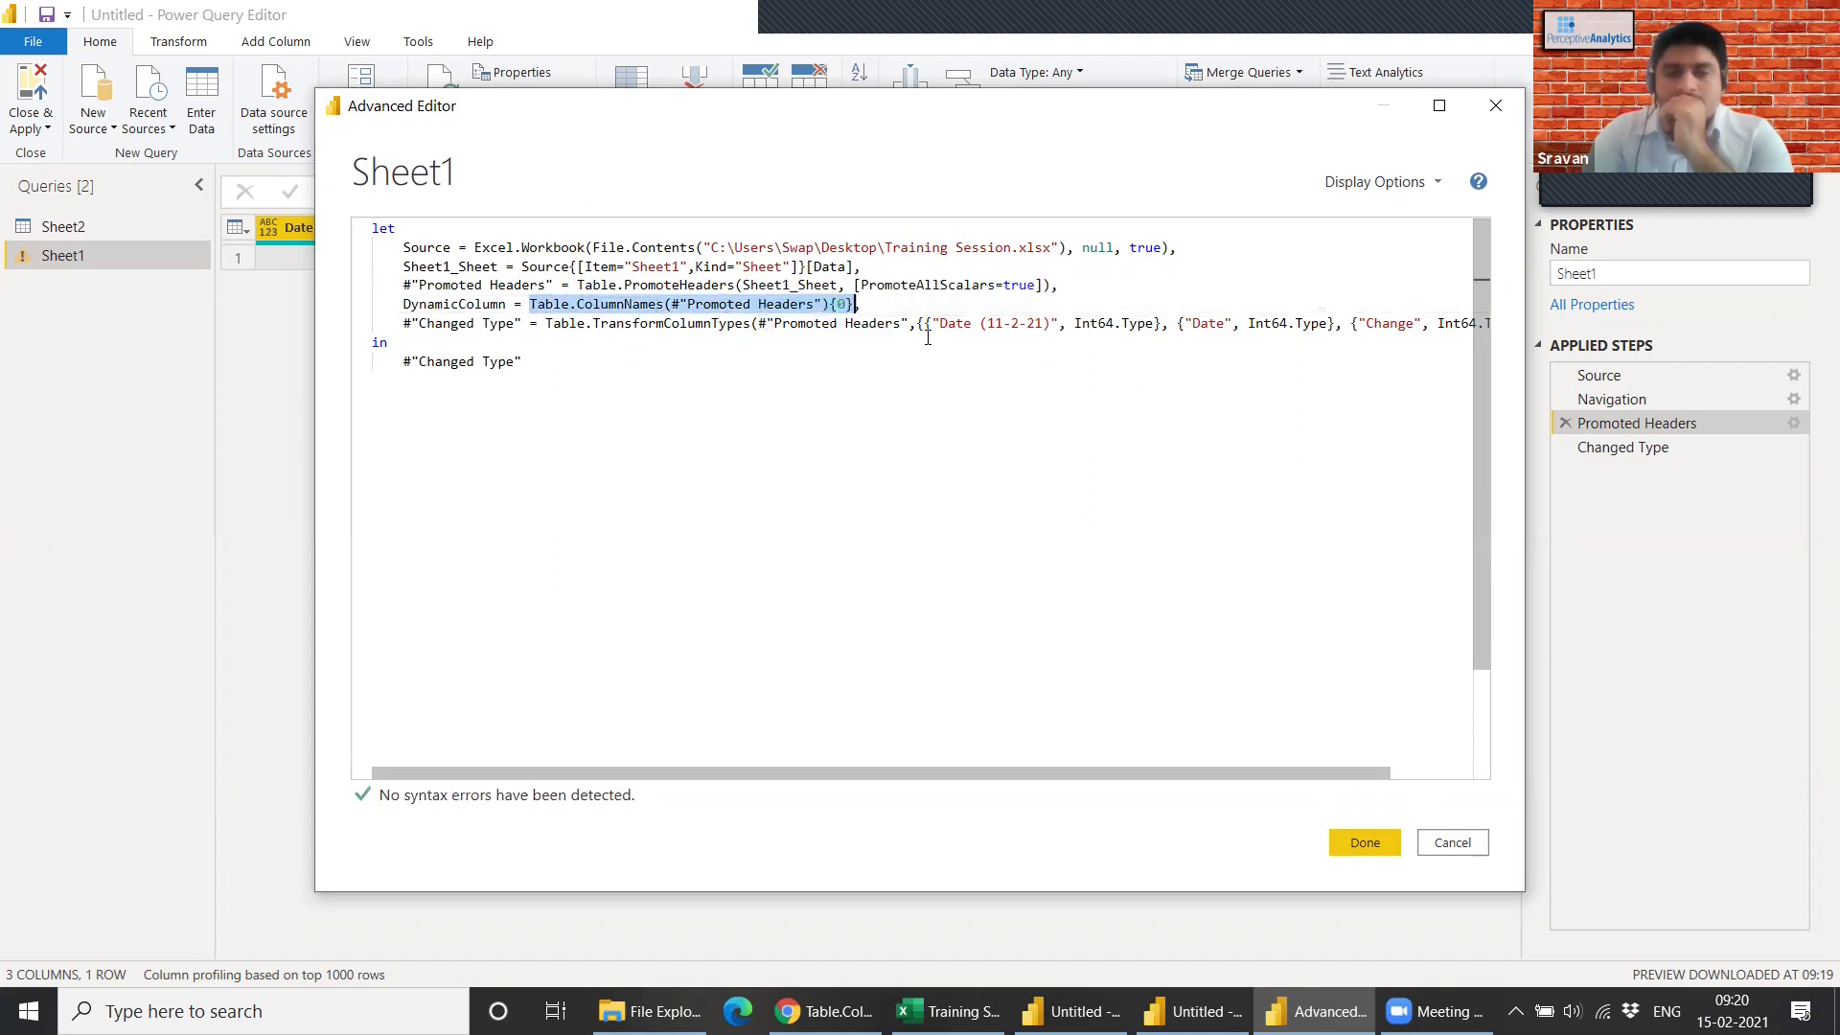
{"action": "left_click_drag", "start_coordinate": [935, 326], "coordinate": [1061, 326]}
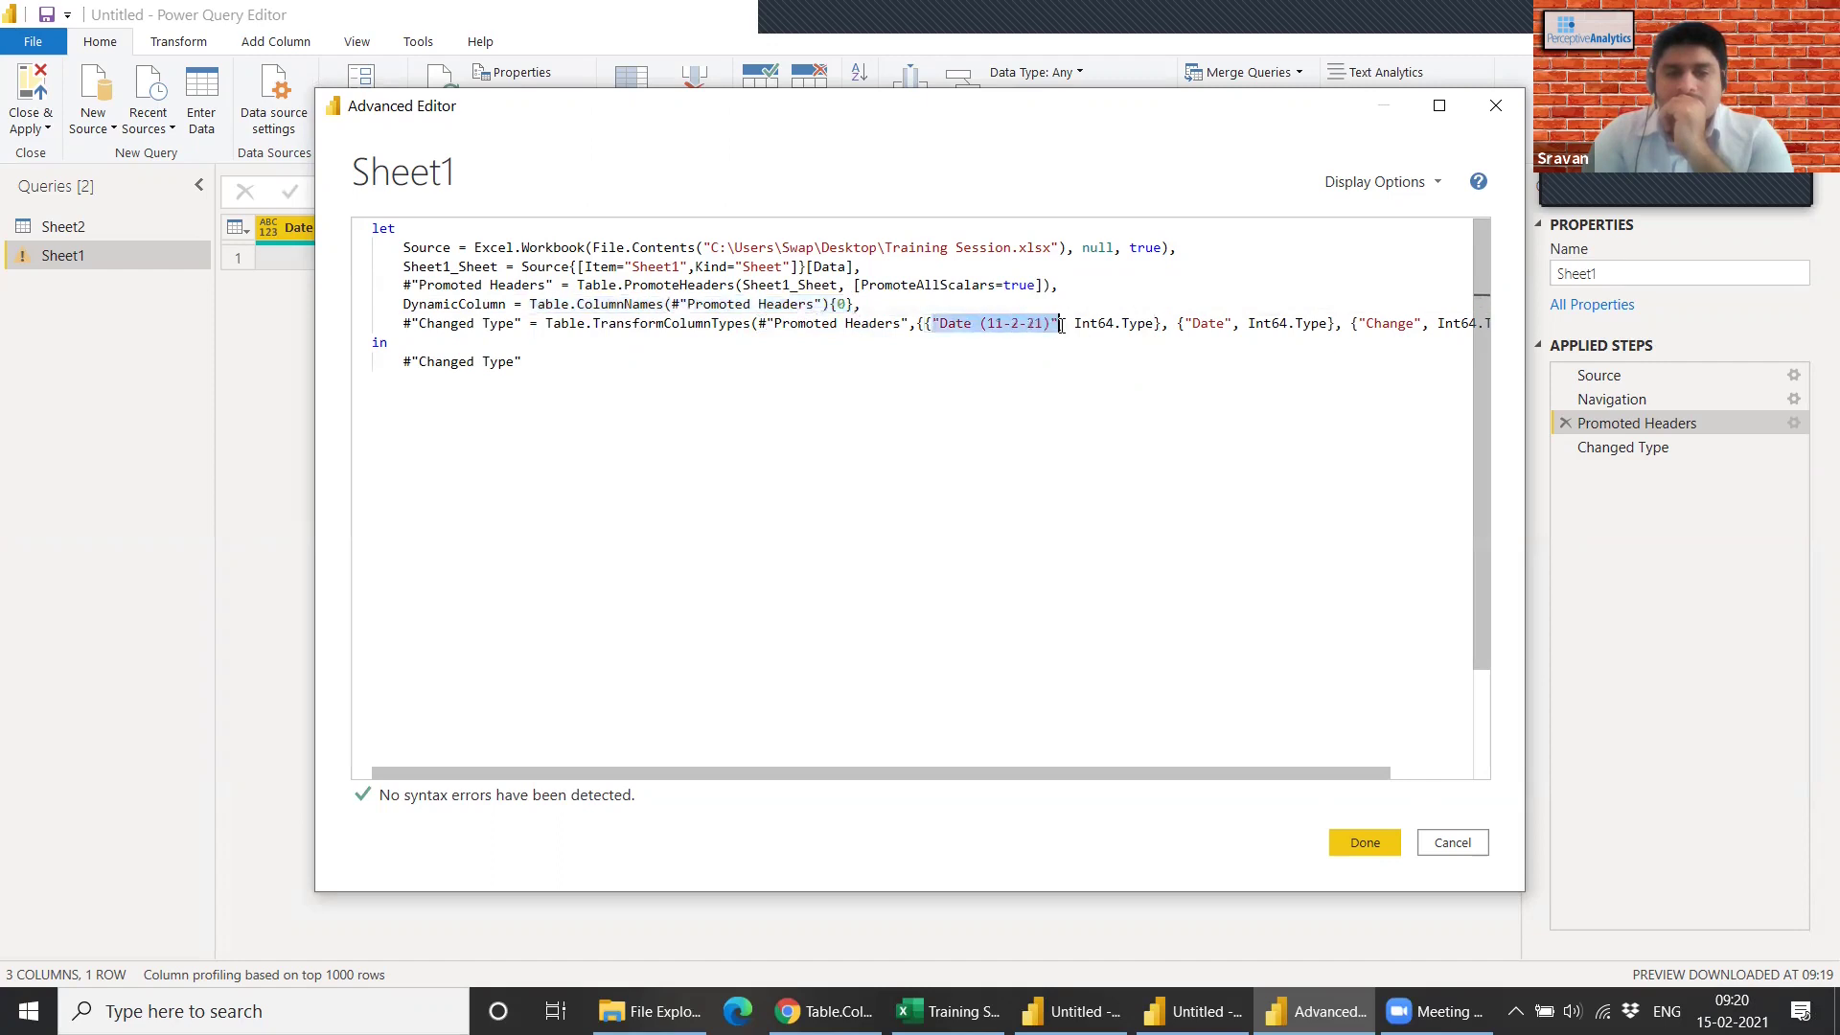
{"action": "key", "text": "ctrl+v"}
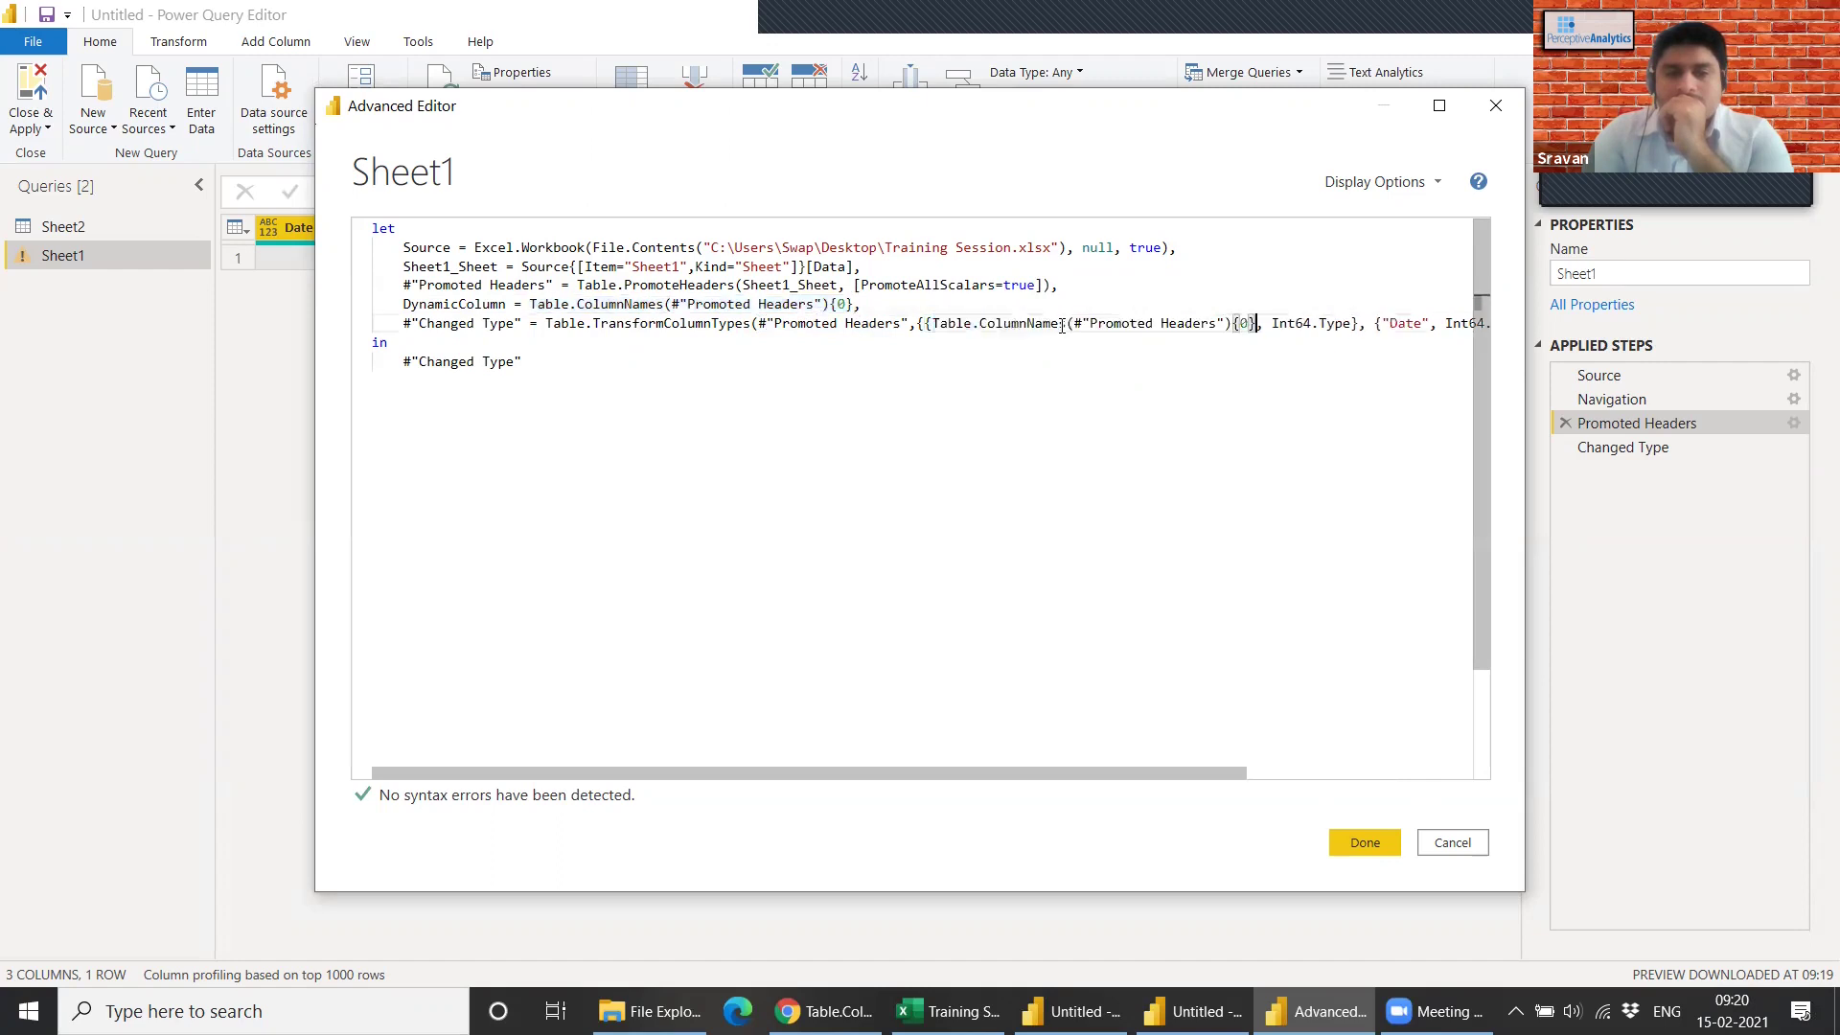
Apply the edited Sheet1 code, display the Changed Type step and rename the first column to Date (Last).
{"action": "left_click", "coordinate": [1367, 843]}
{"action": "left_click", "coordinate": [1593, 472]}
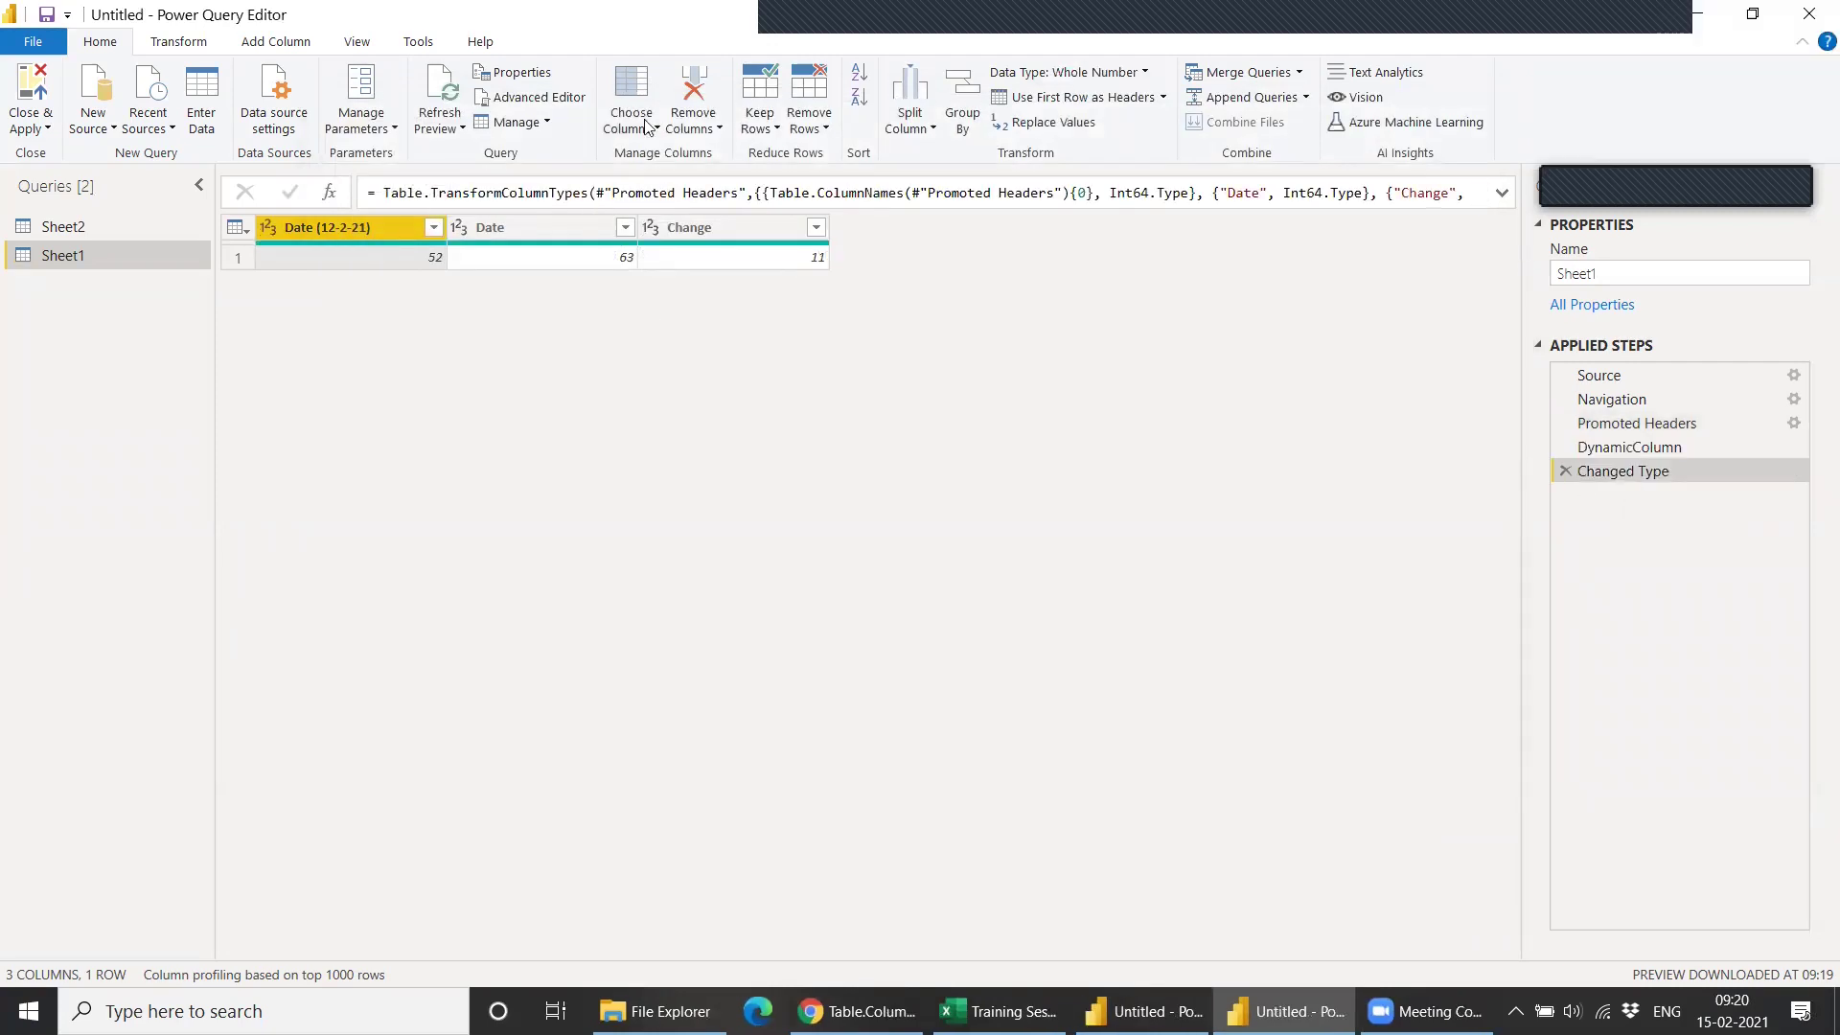
{"action": "double_click", "coordinate": [374, 226]}
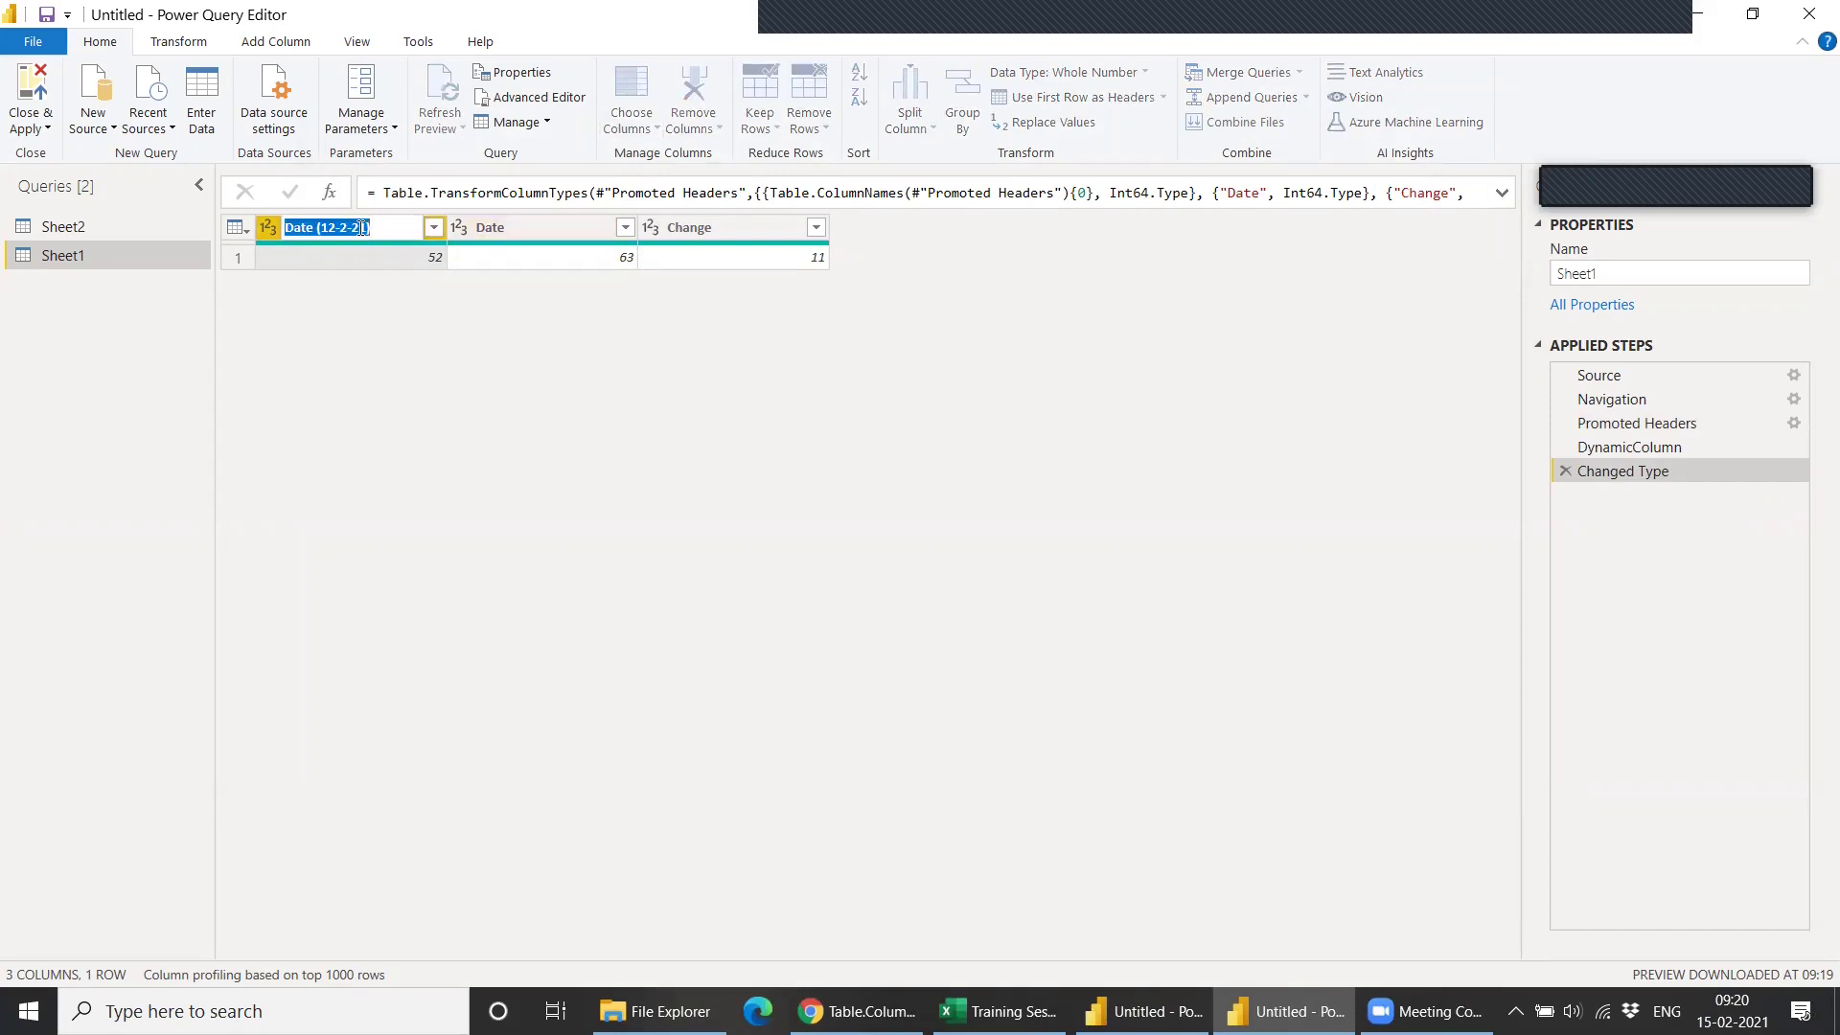
{"action": "left_click", "coordinate": [361, 227]}
{"action": "key", "text": "Return"}
In the Renamed Columns code line, replace "Date (12-2-21)" with Table.ColumnNames(#"Promoted Headers"){0} and apply the edit.
{"action": "left_click", "coordinate": [553, 103]}
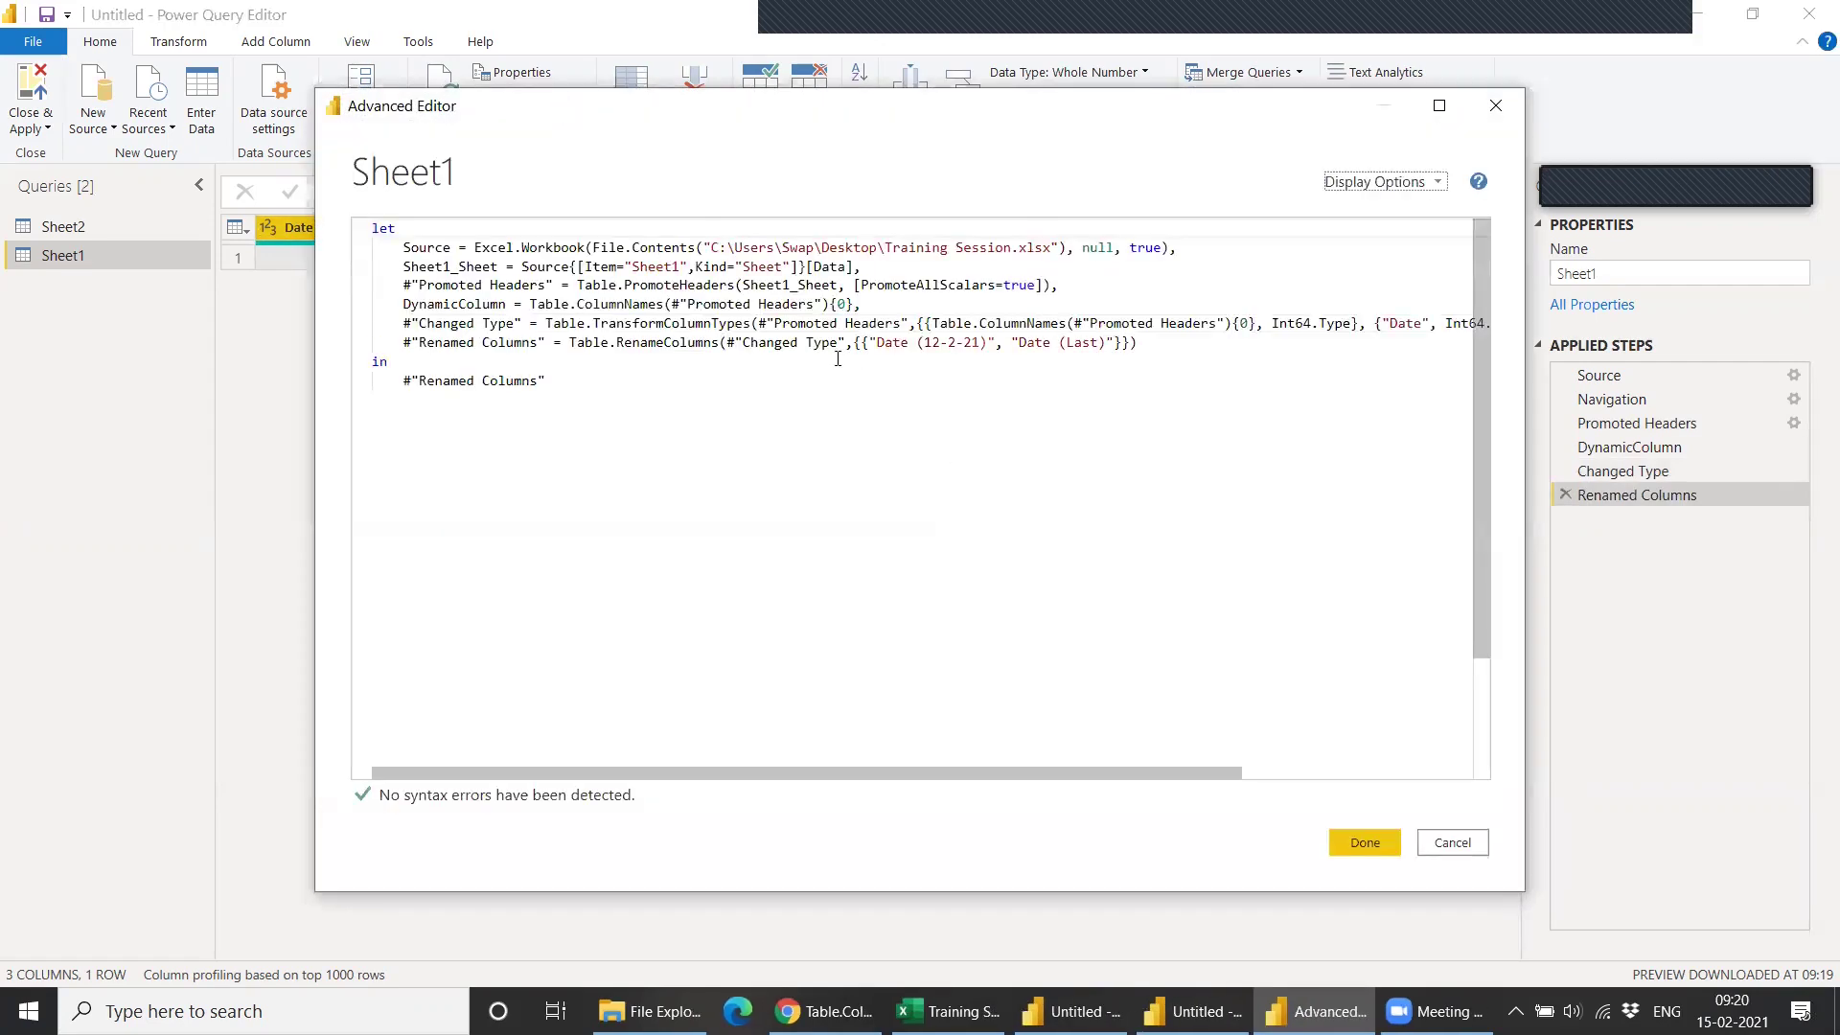
{"action": "left_click_drag", "start_coordinate": [870, 347], "coordinate": [997, 343]}
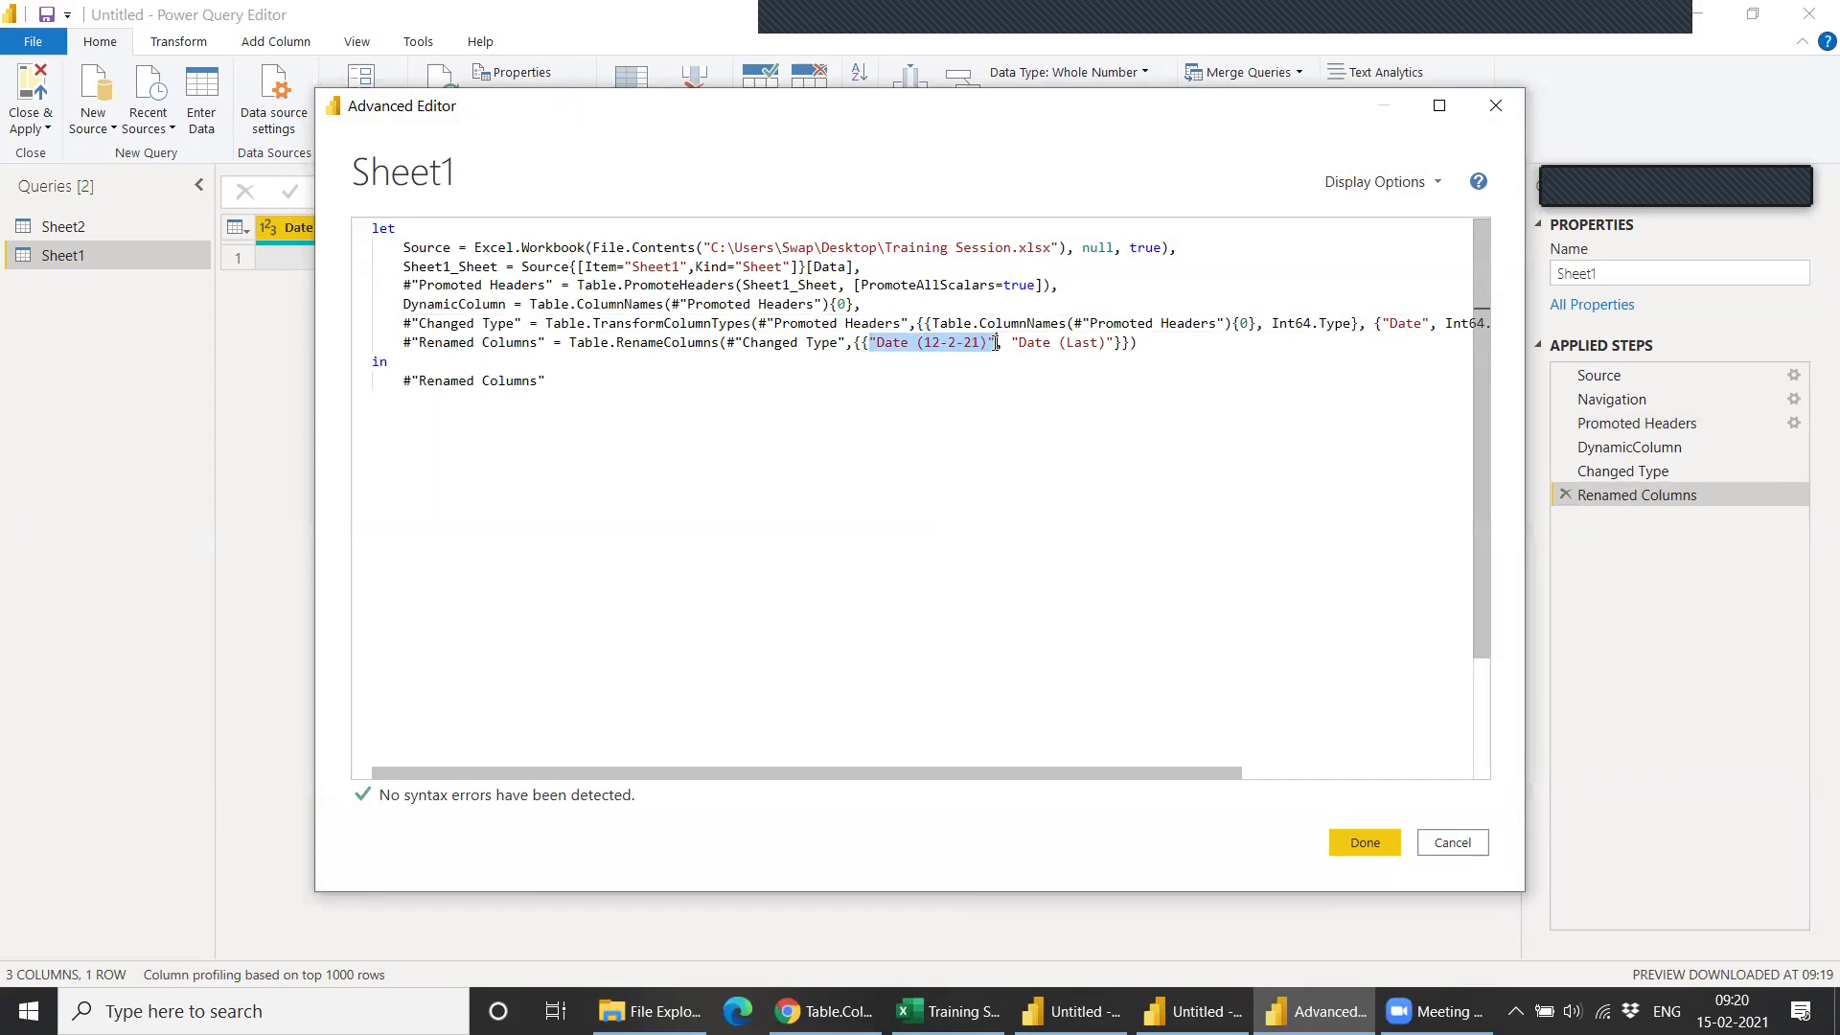
{"action": "key", "text": "ctrl+v"}
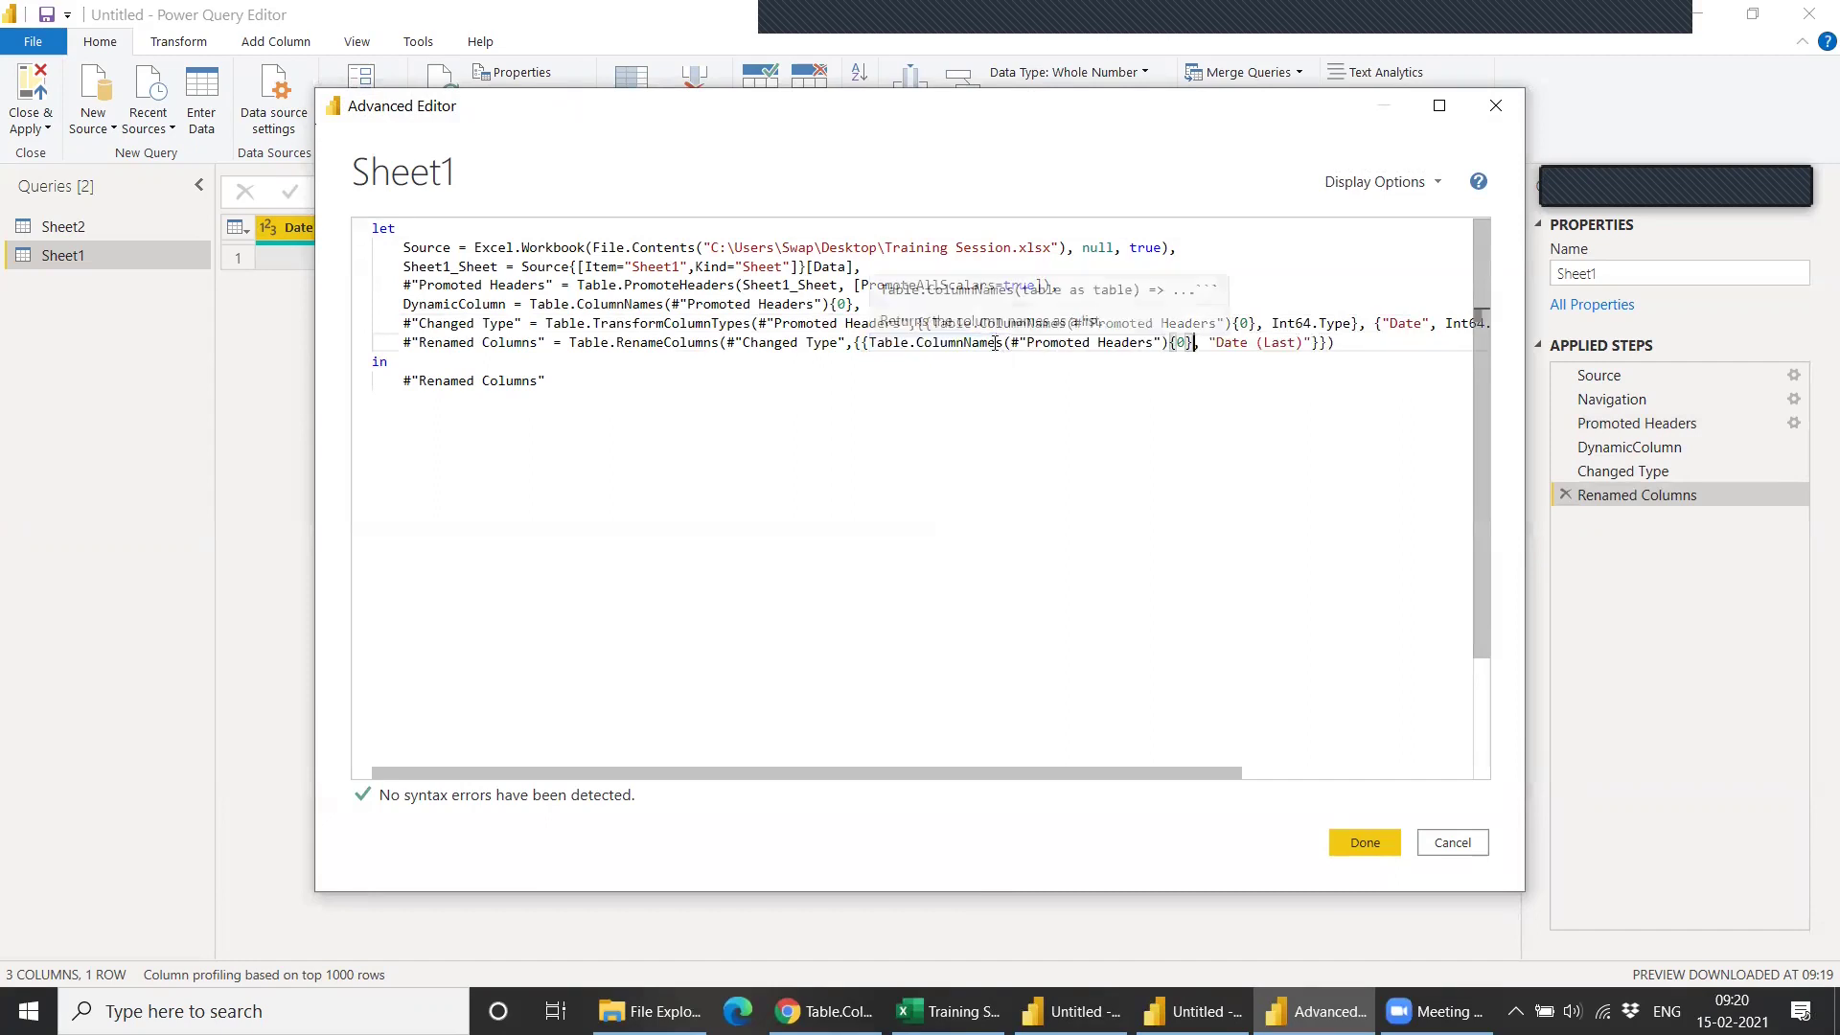
{"action": "left_click", "coordinate": [1365, 843]}
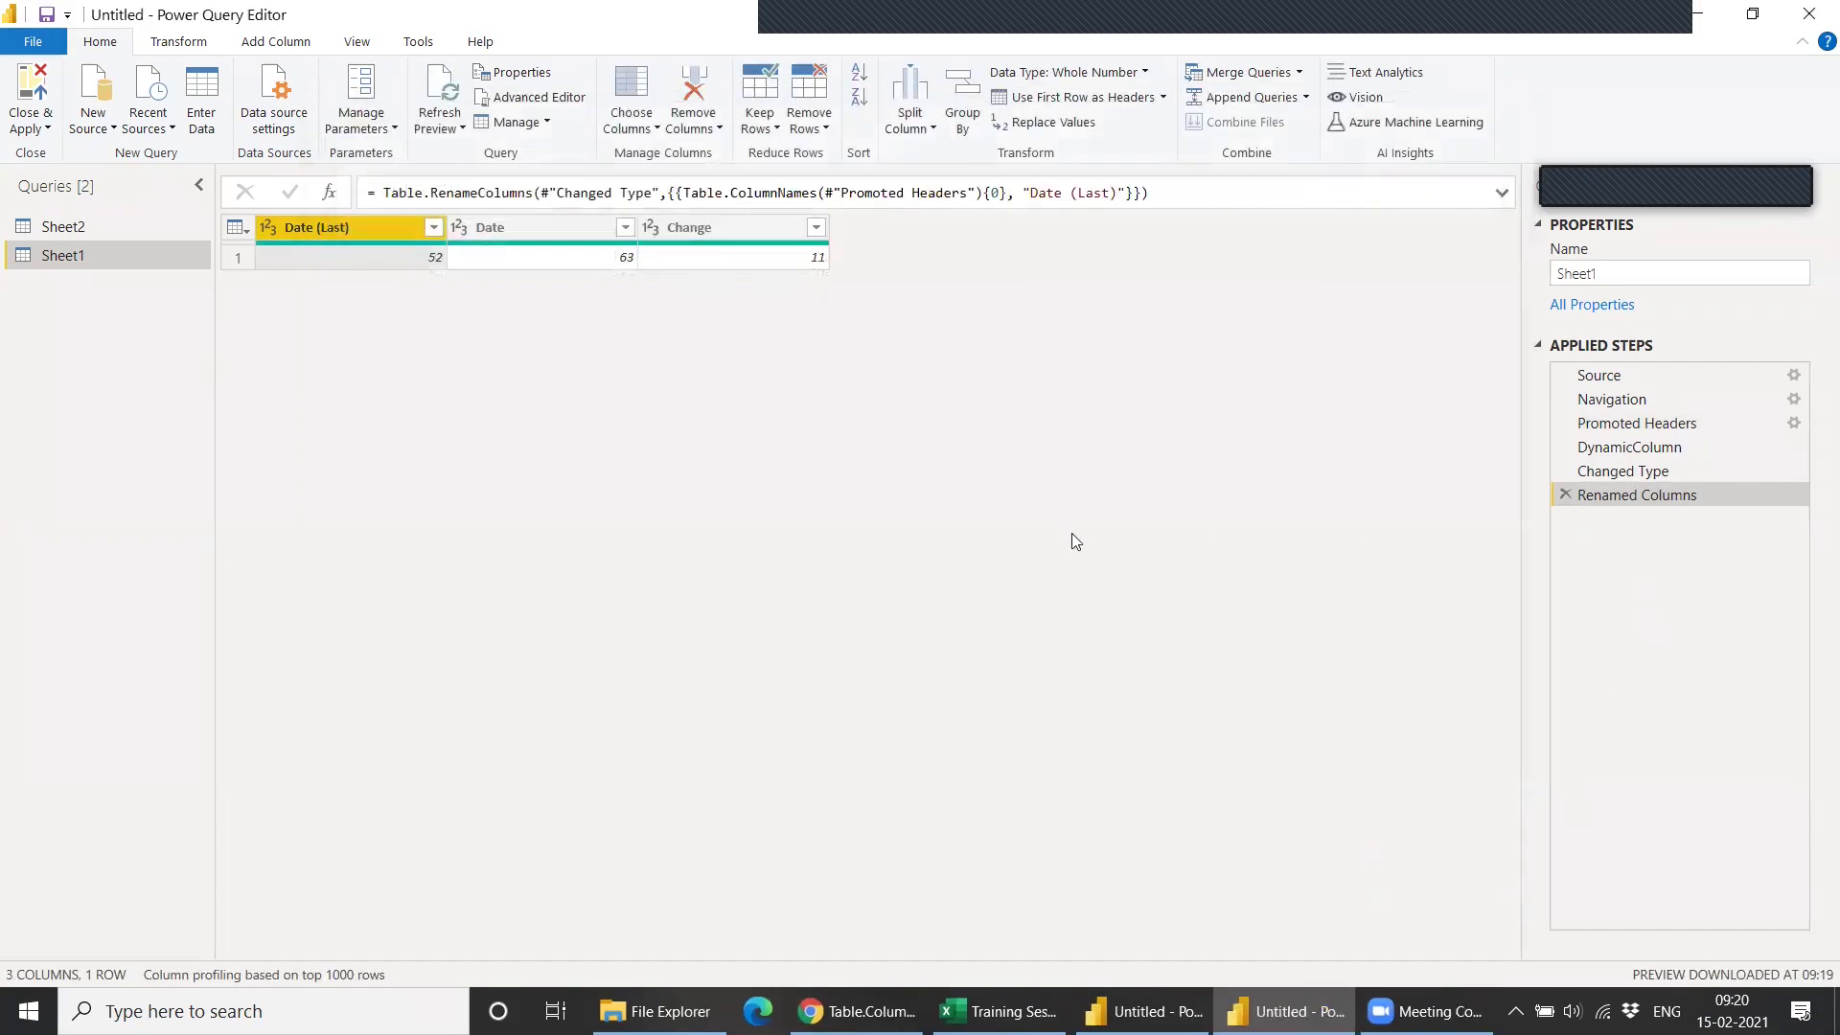
In the Training Session workbook, change the Sheet1 header in A1 to Date (12-2-22) and save the file.
{"action": "left_click", "coordinate": [1010, 1007]}
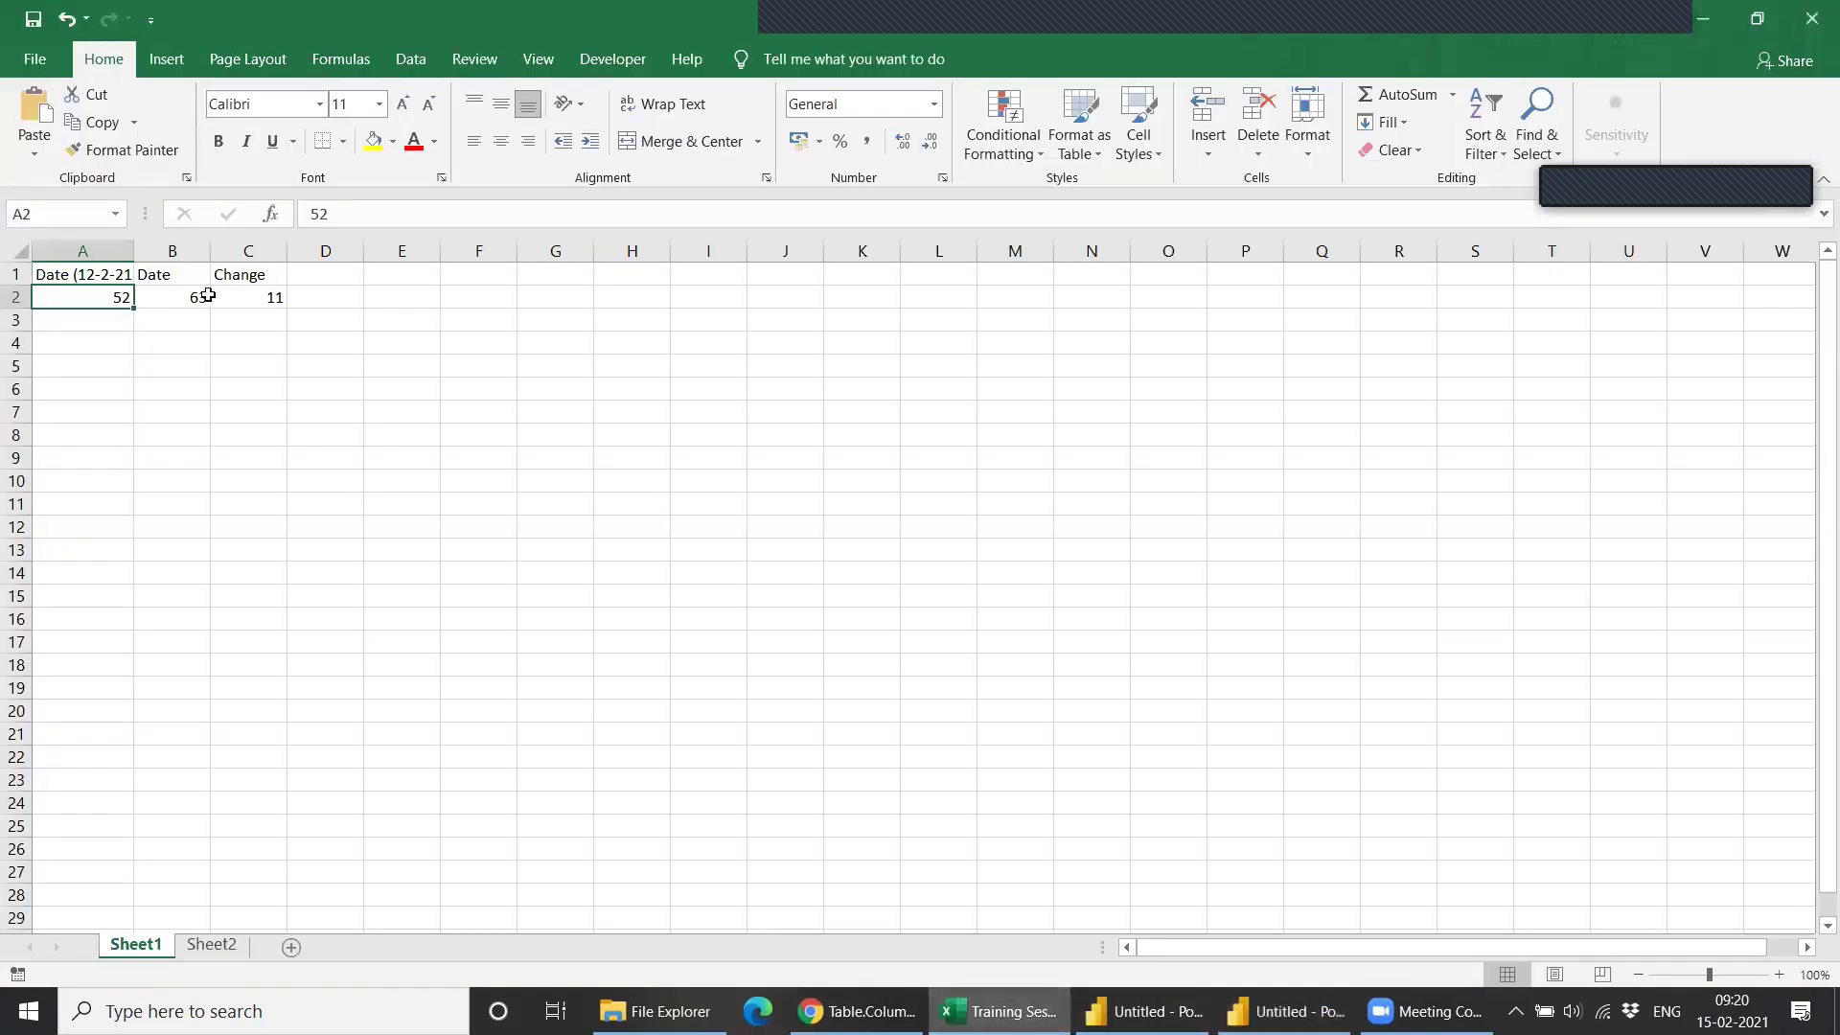
{"action": "left_click", "coordinate": [97, 269]}
{"action": "left_click_drag", "start_coordinate": [407, 214], "coordinate": [393, 217]}
{"action": "type", "text": "22"}
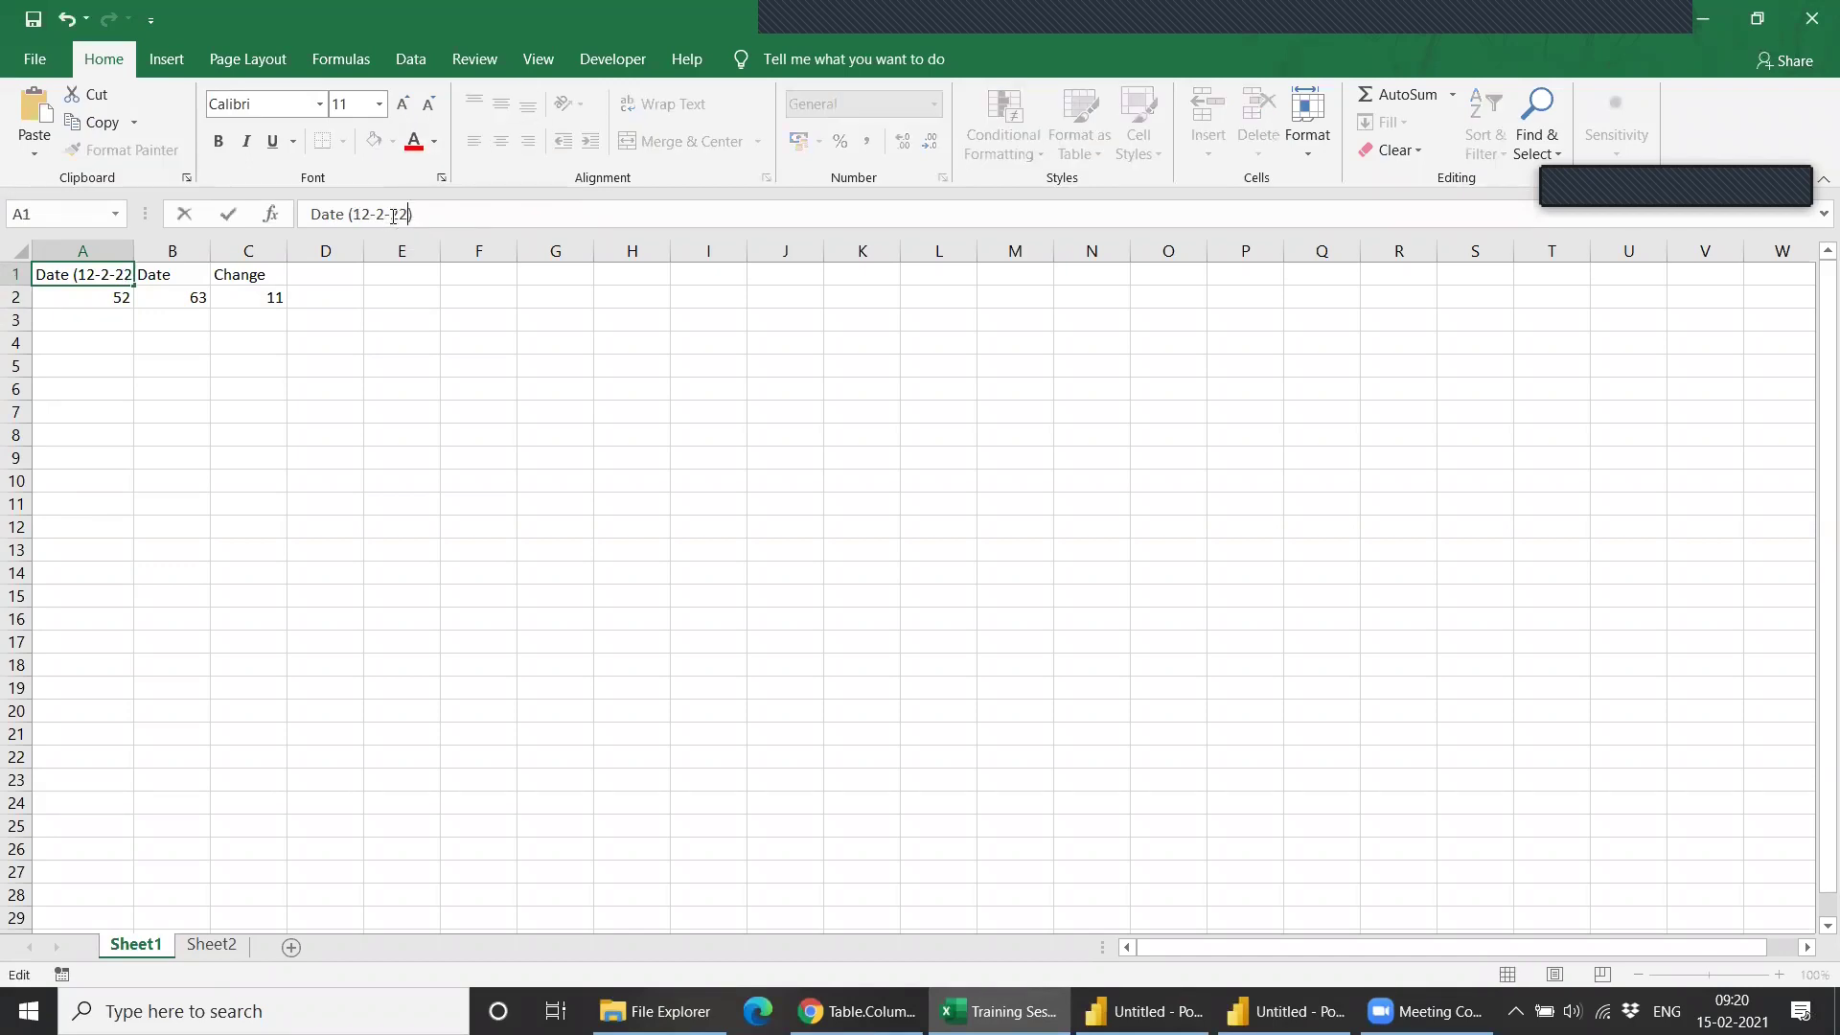
{"action": "key", "text": "Return"}
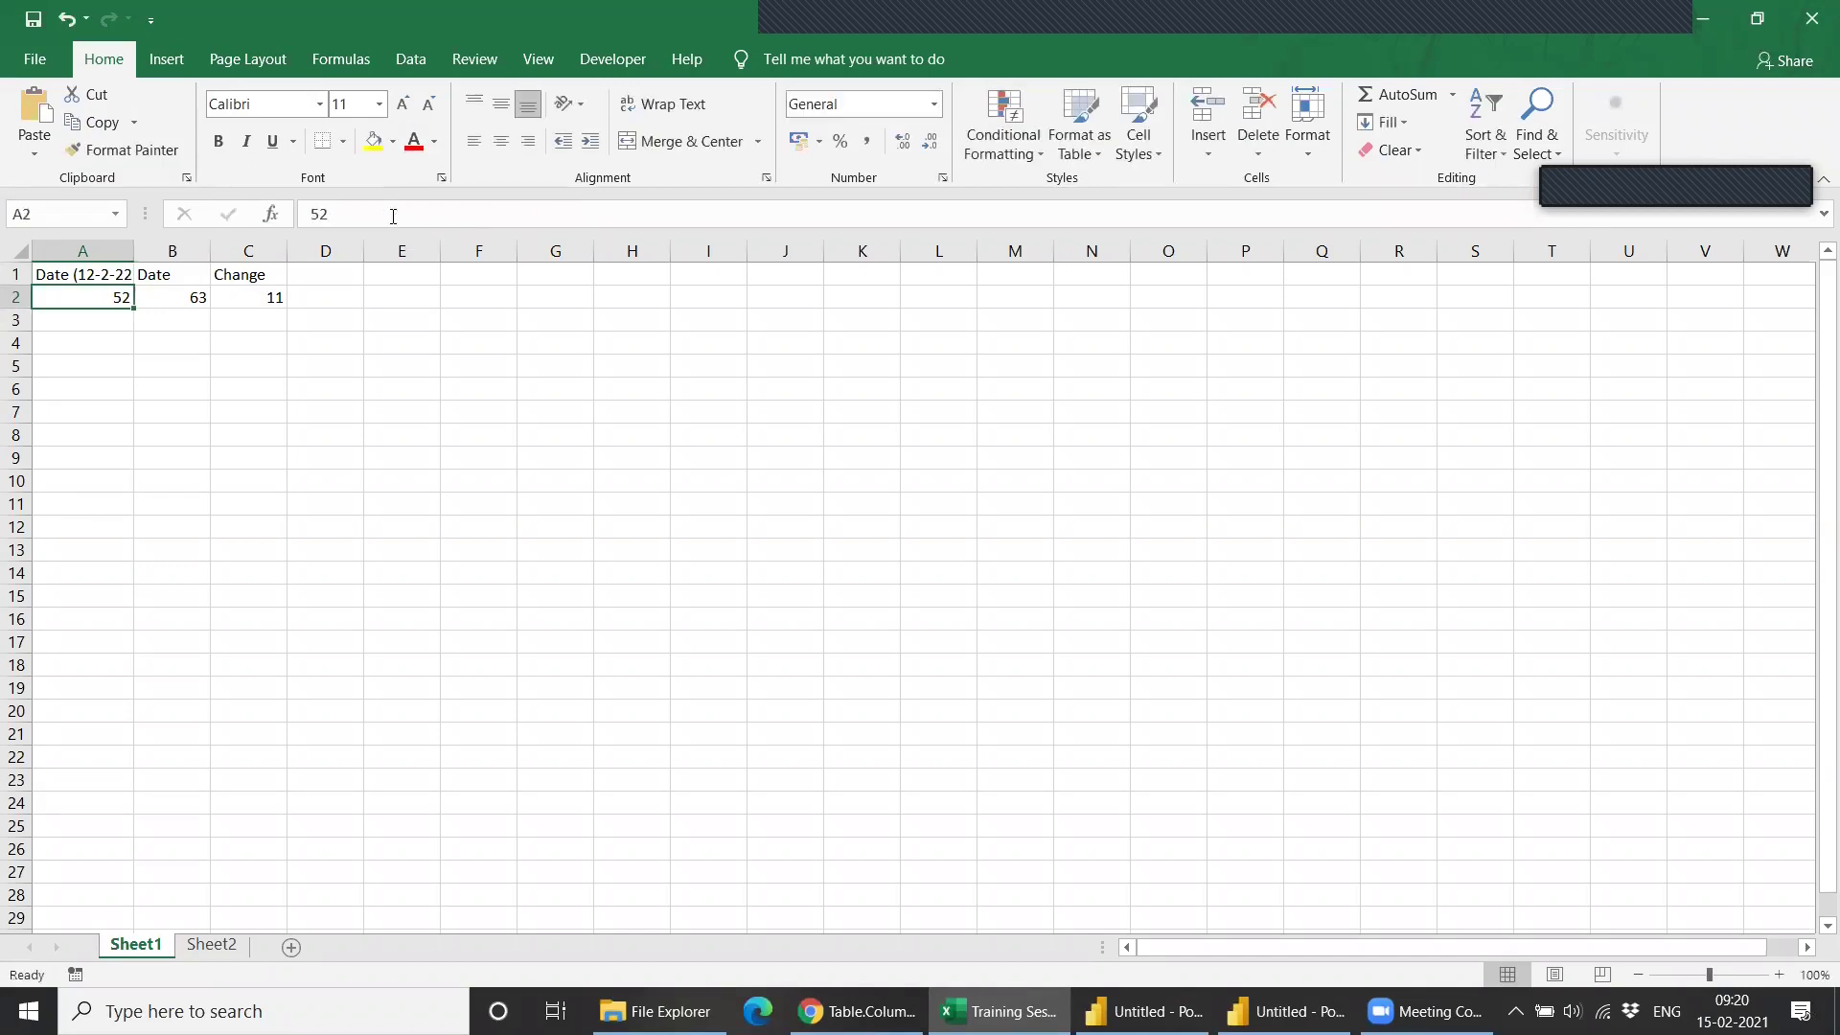
{"action": "left_click", "coordinate": [36, 22]}
Return to Power Query Editor, refresh the preview and check the Changed Type, Promoted Headers and Renamed Columns steps.
{"action": "key", "text": "alt+Tab"}
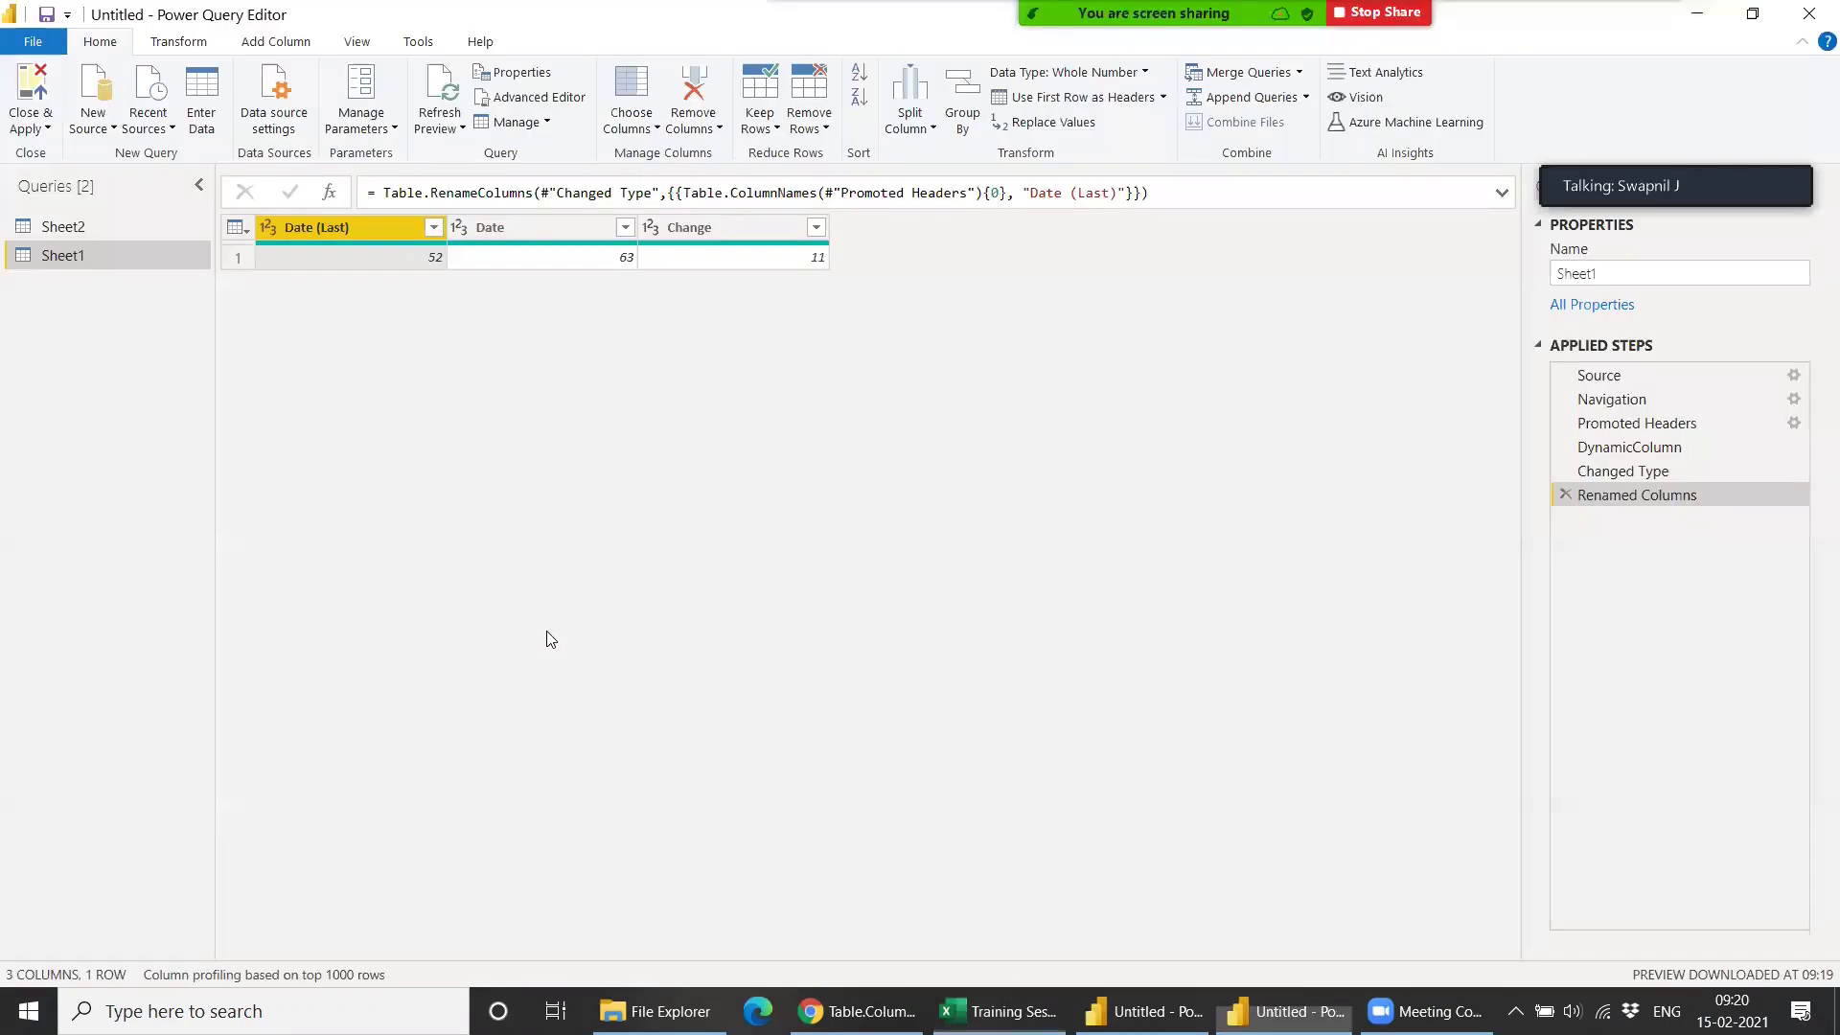
{"action": "left_click", "coordinate": [440, 78]}
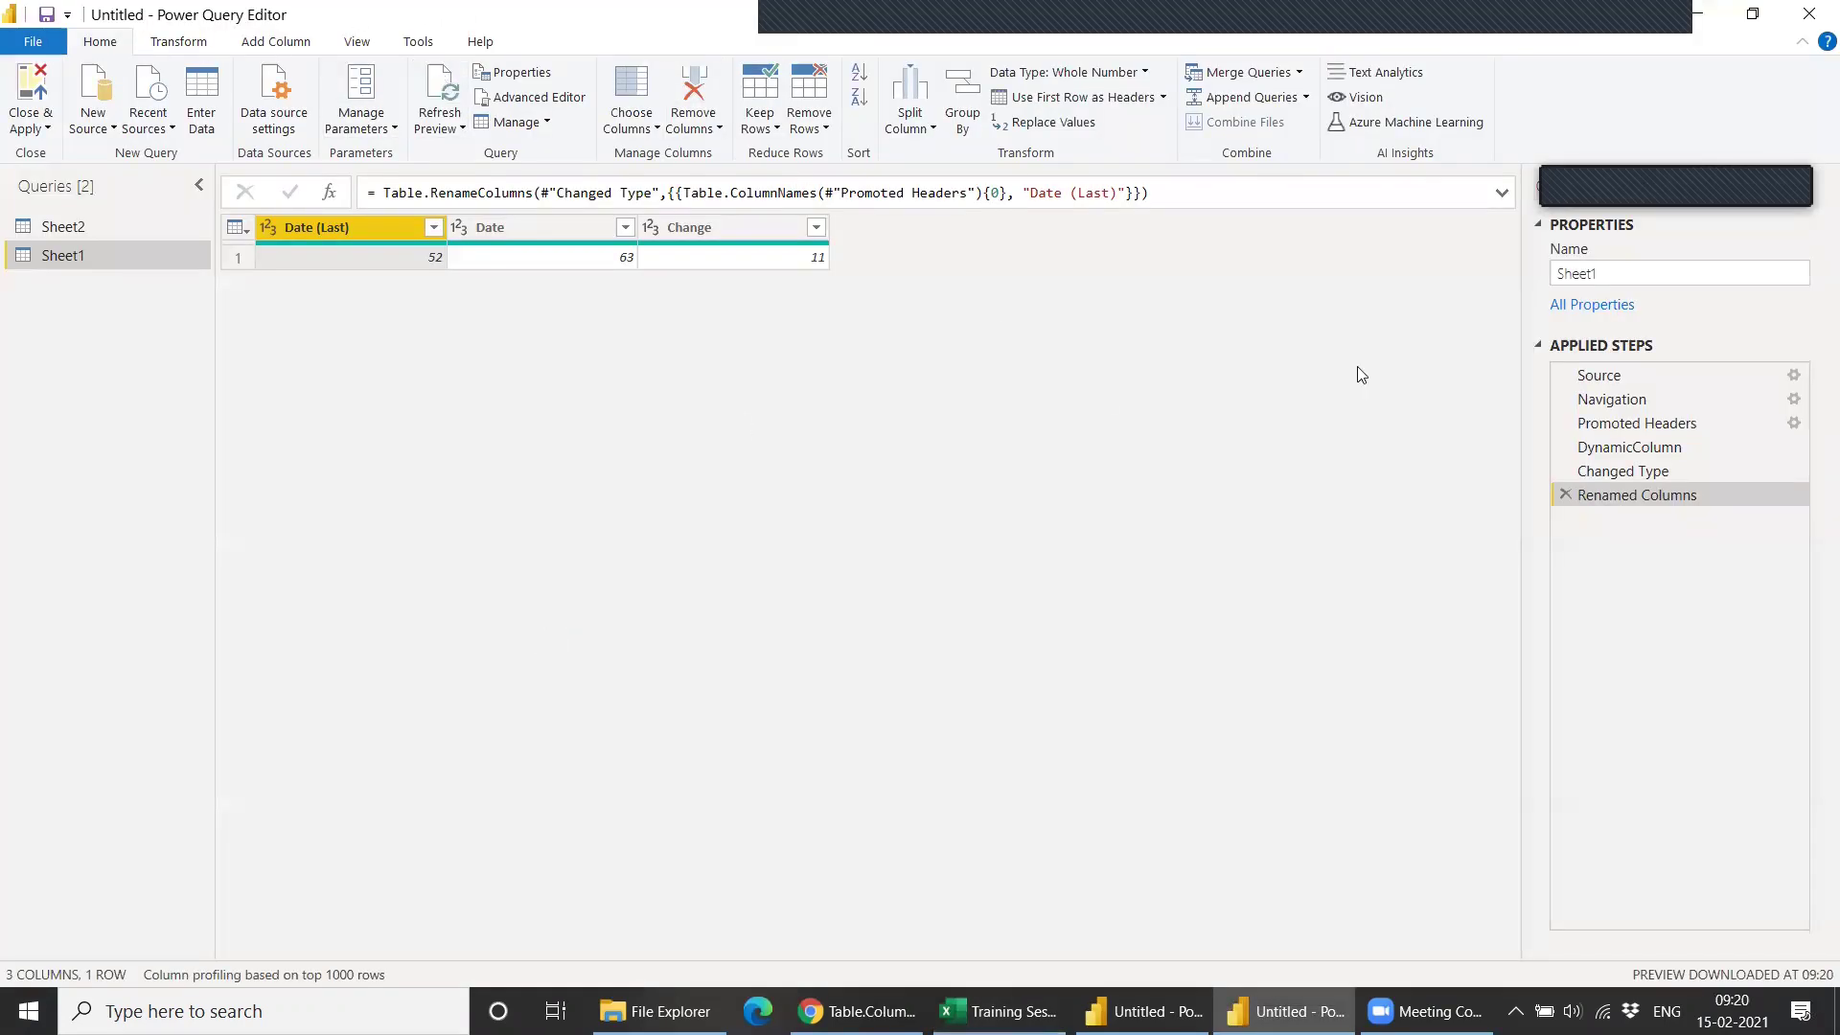
{"action": "left_click", "coordinate": [1608, 473]}
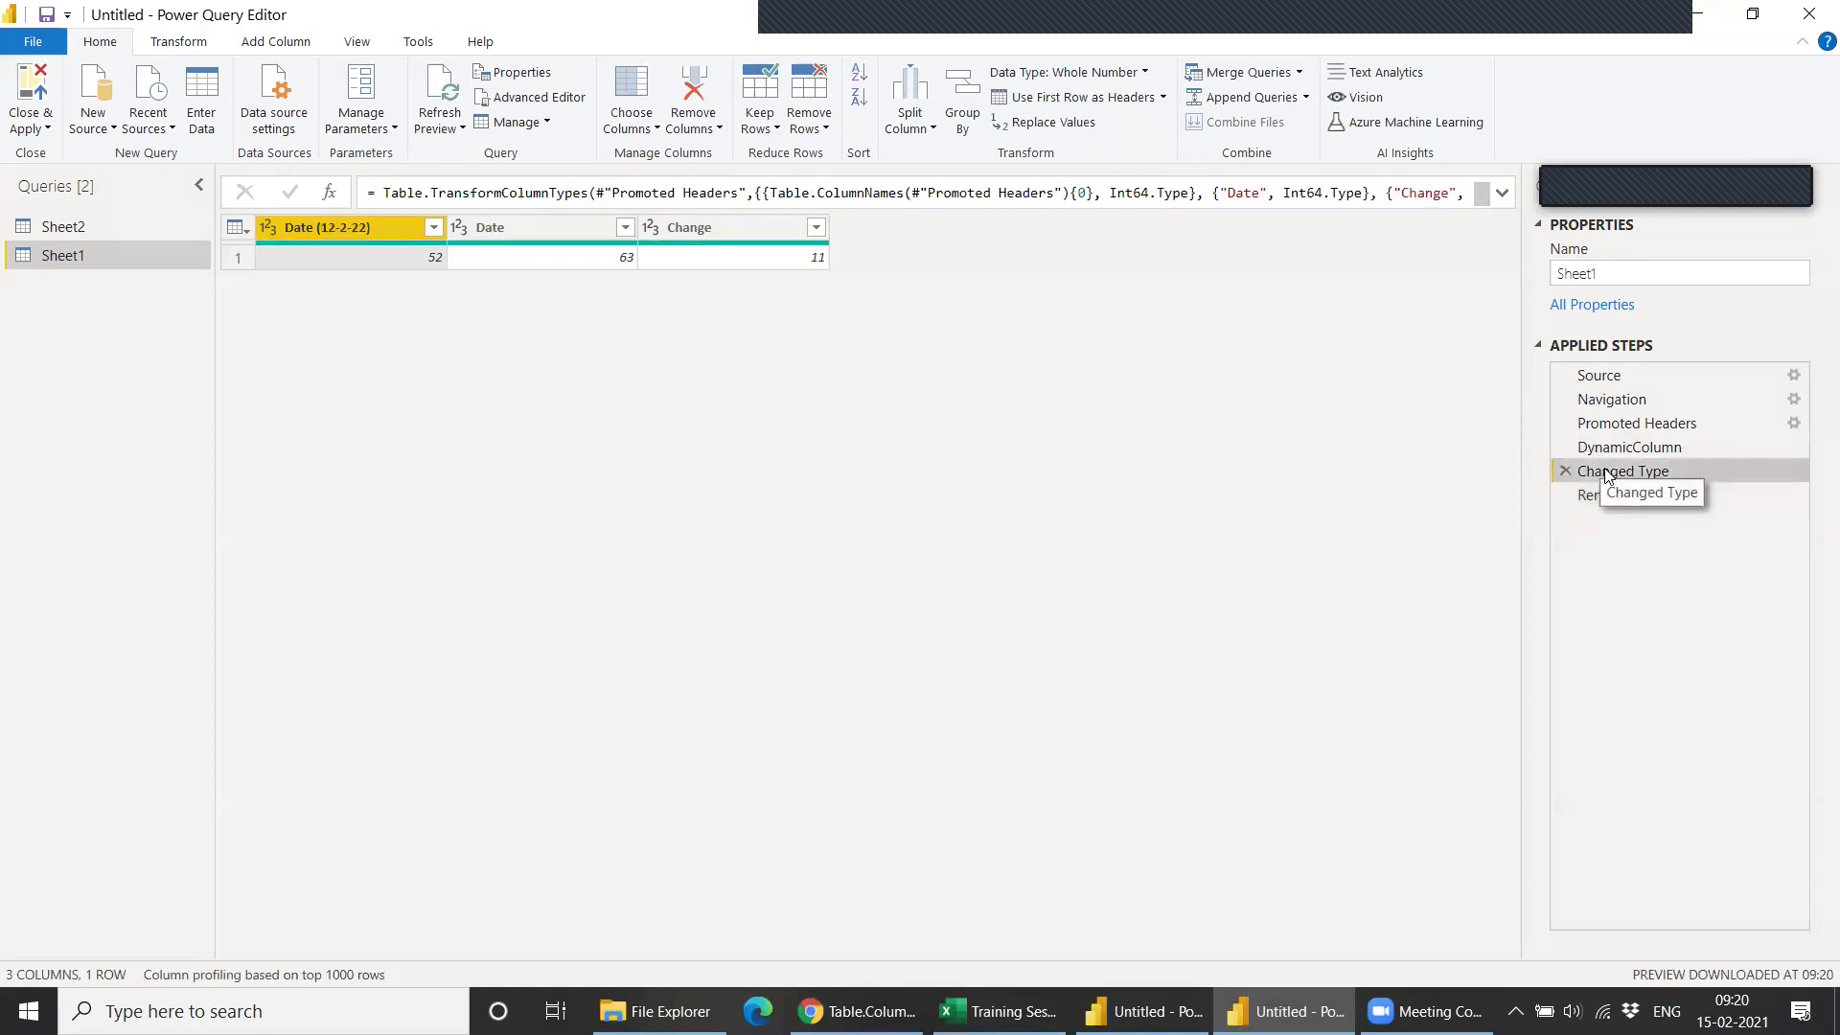
{"action": "left_click", "coordinate": [1619, 425]}
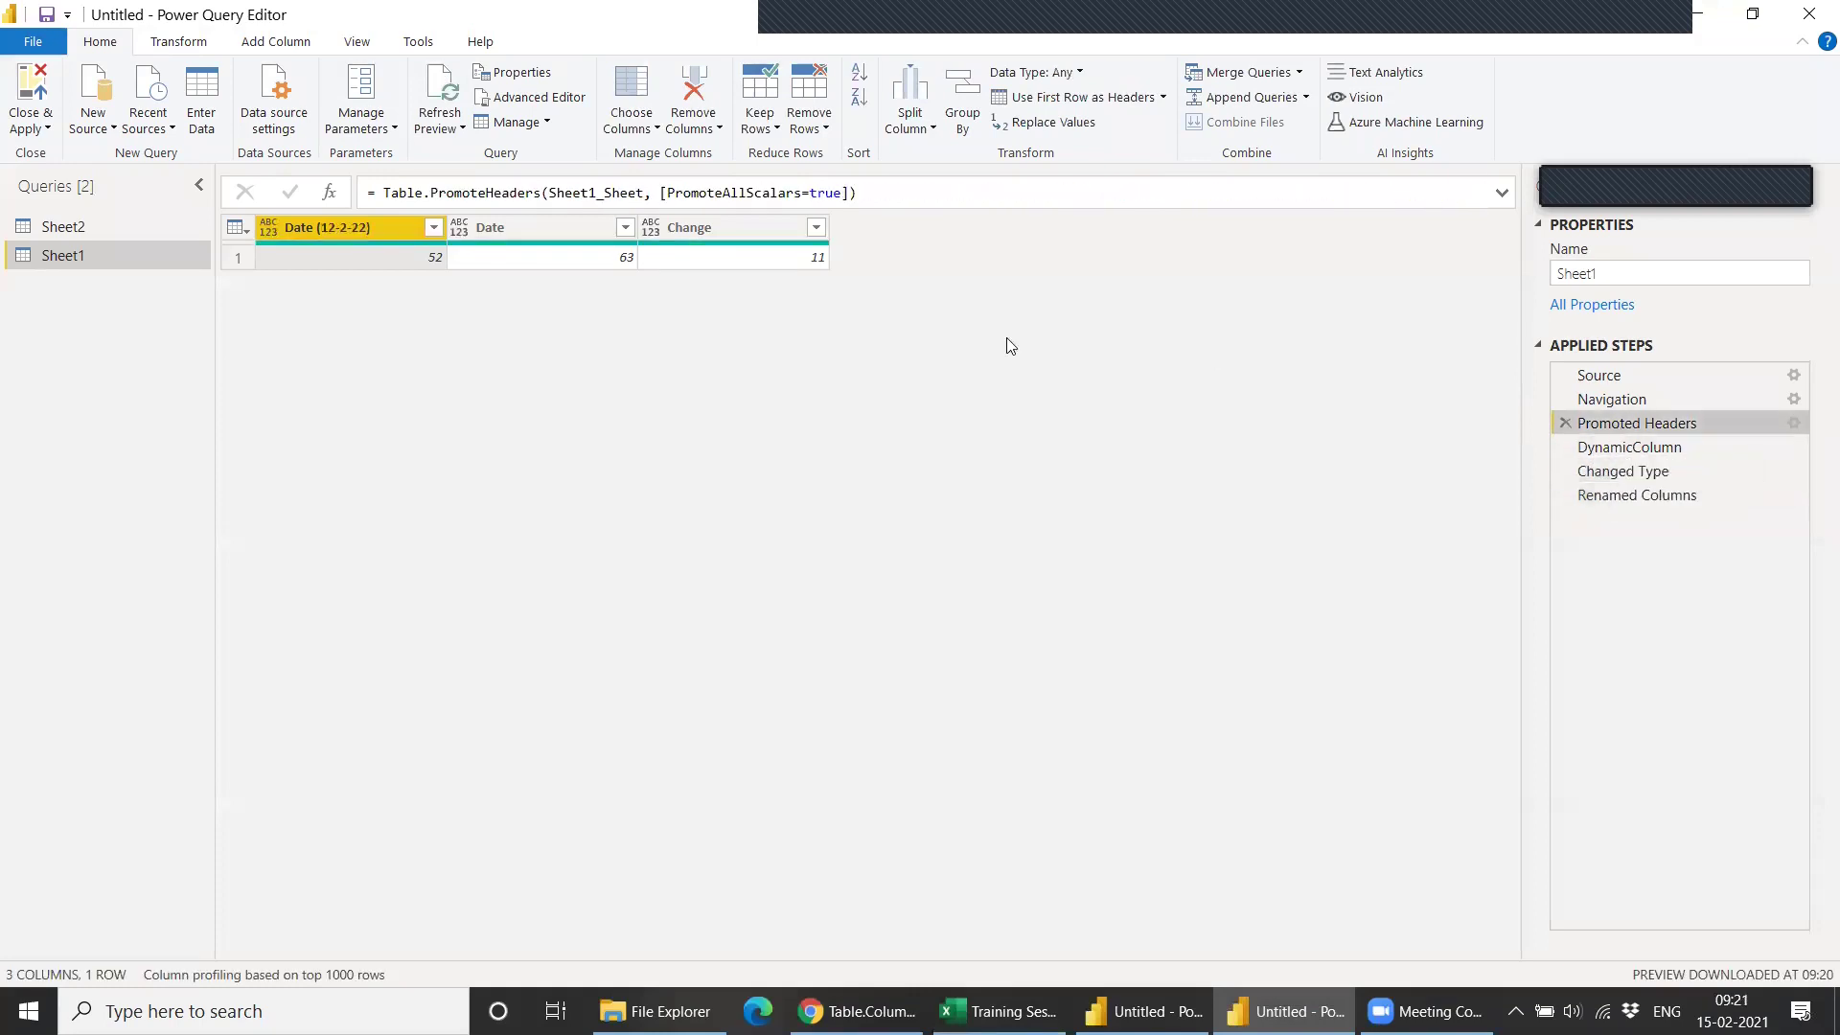
{"action": "left_click", "coordinate": [1676, 498]}
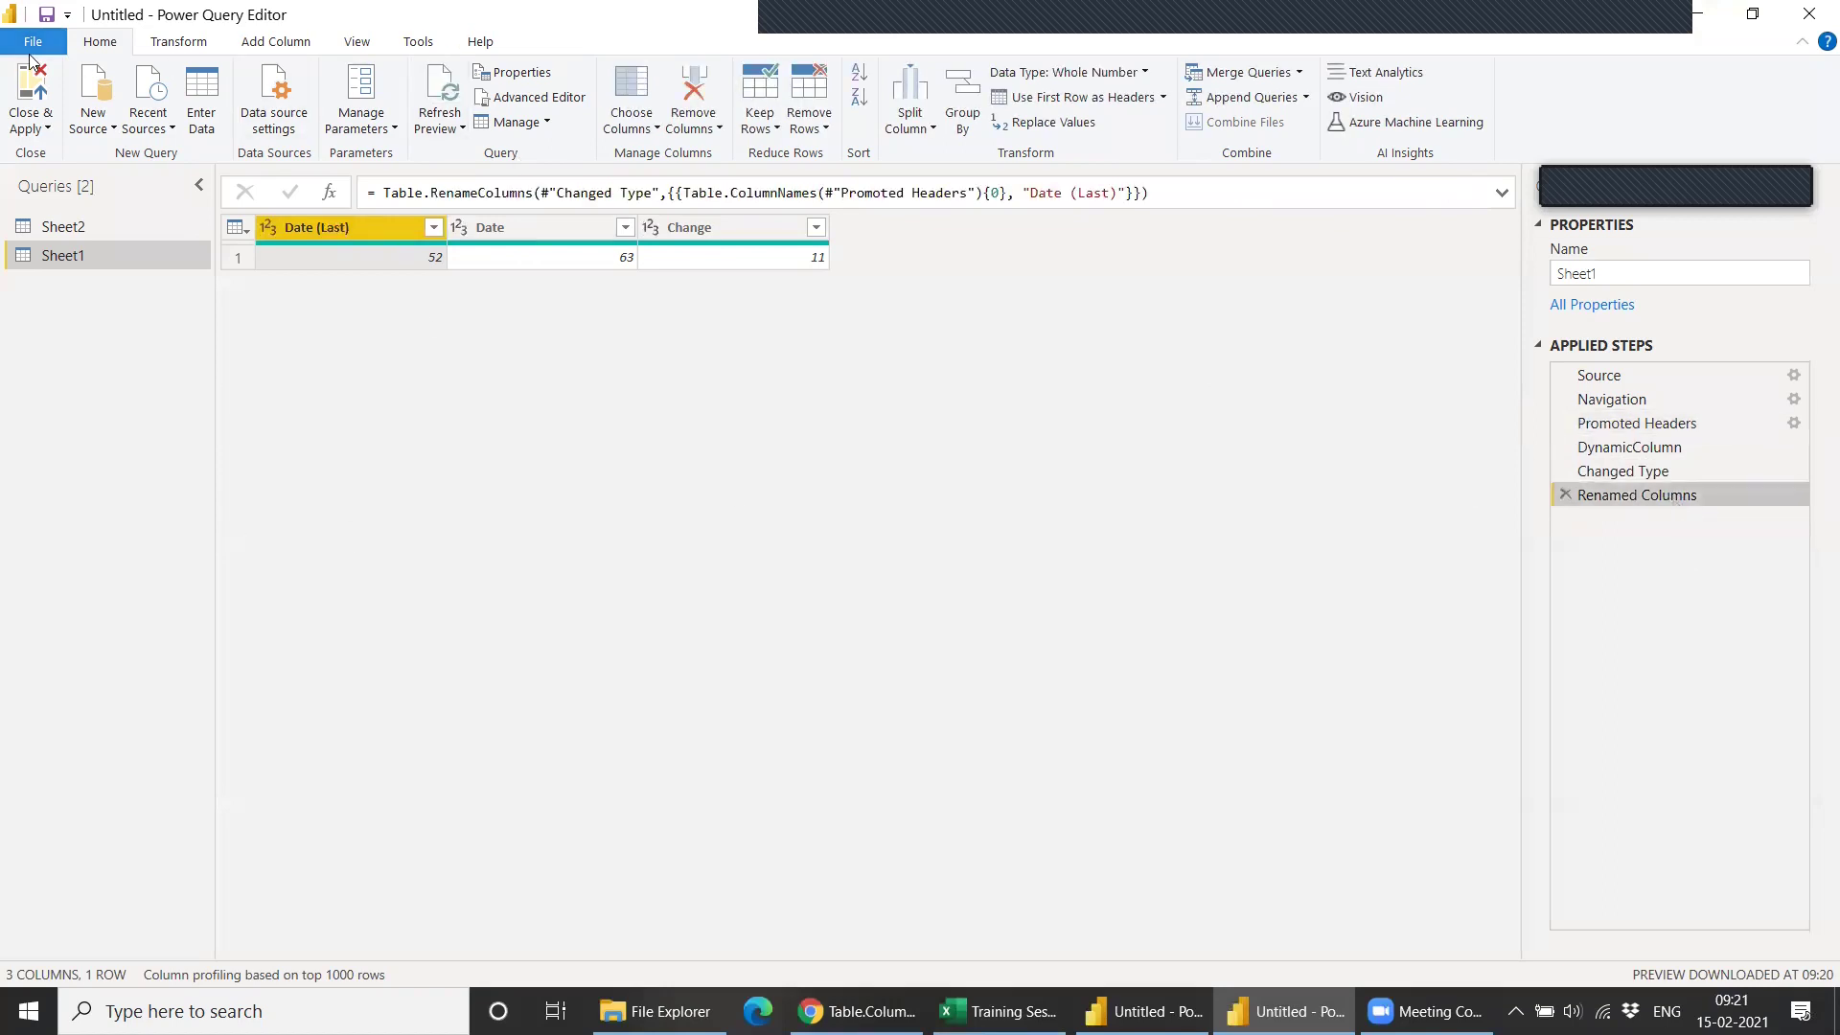
Close and apply the queries, and display the Sheet2 table in the data view.
{"action": "left_click", "coordinate": [33, 85]}
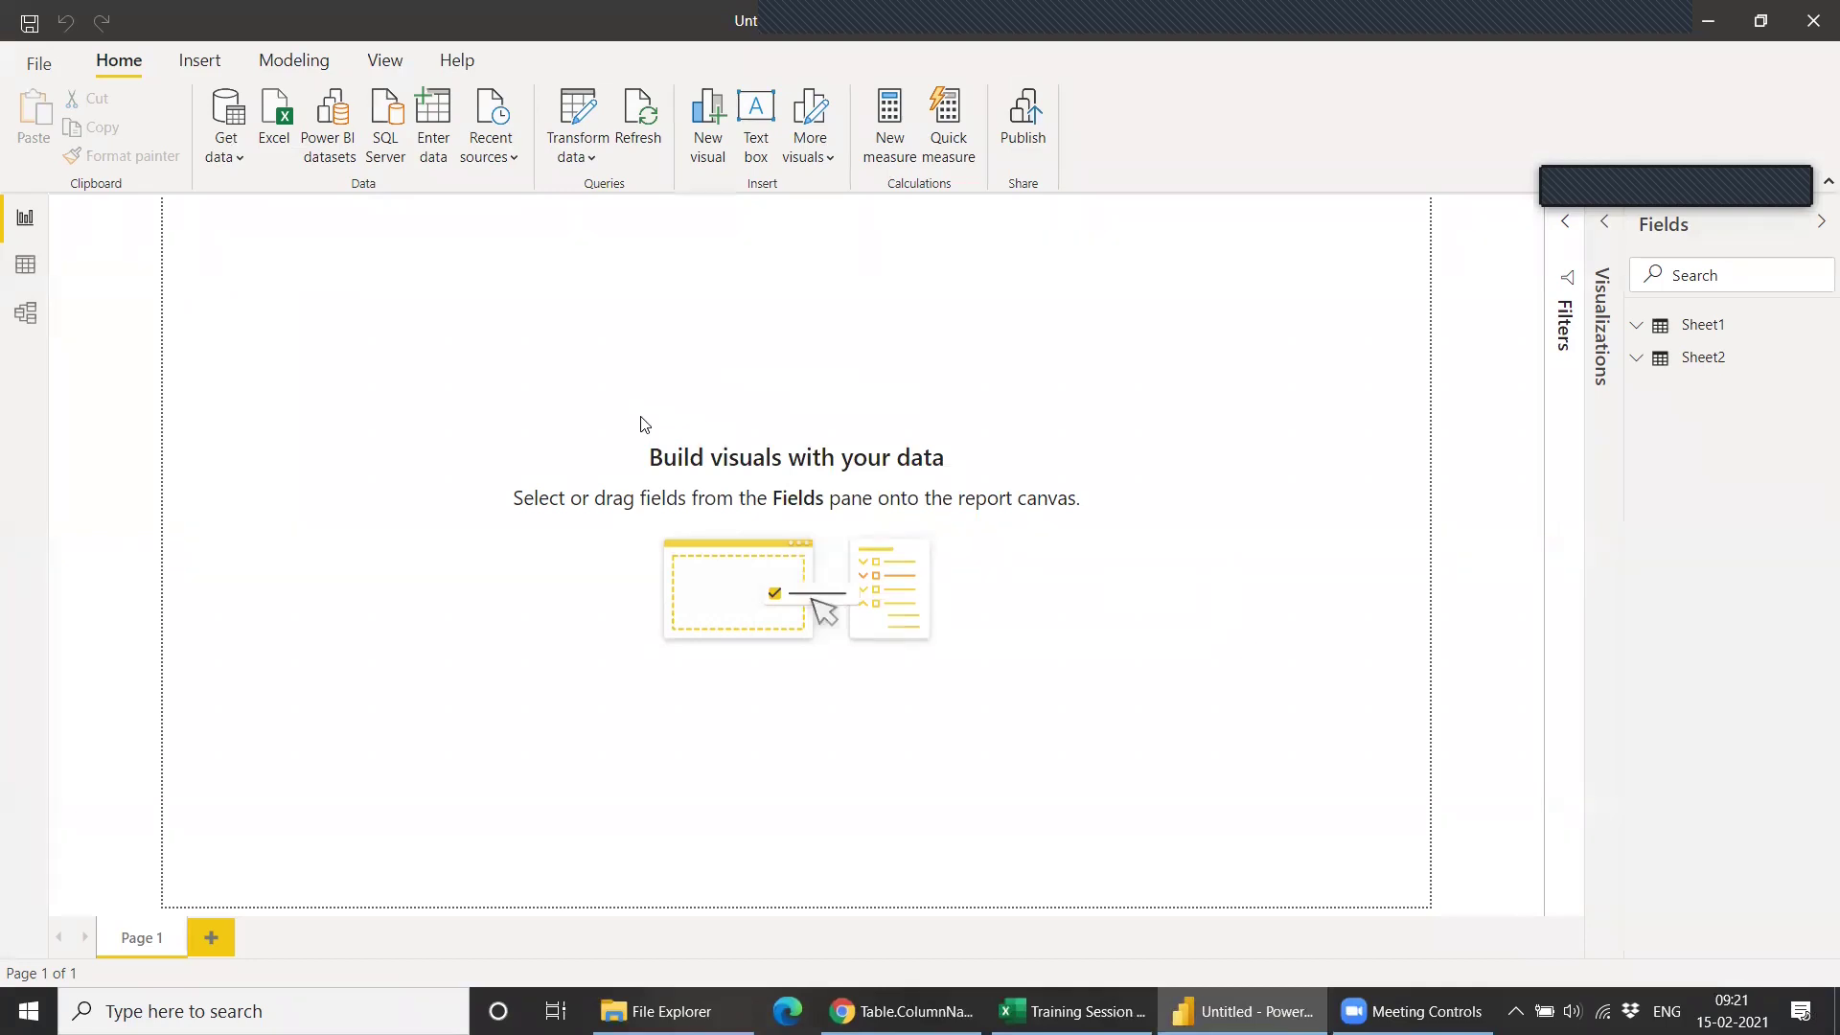
{"action": "left_click", "coordinate": [23, 269]}
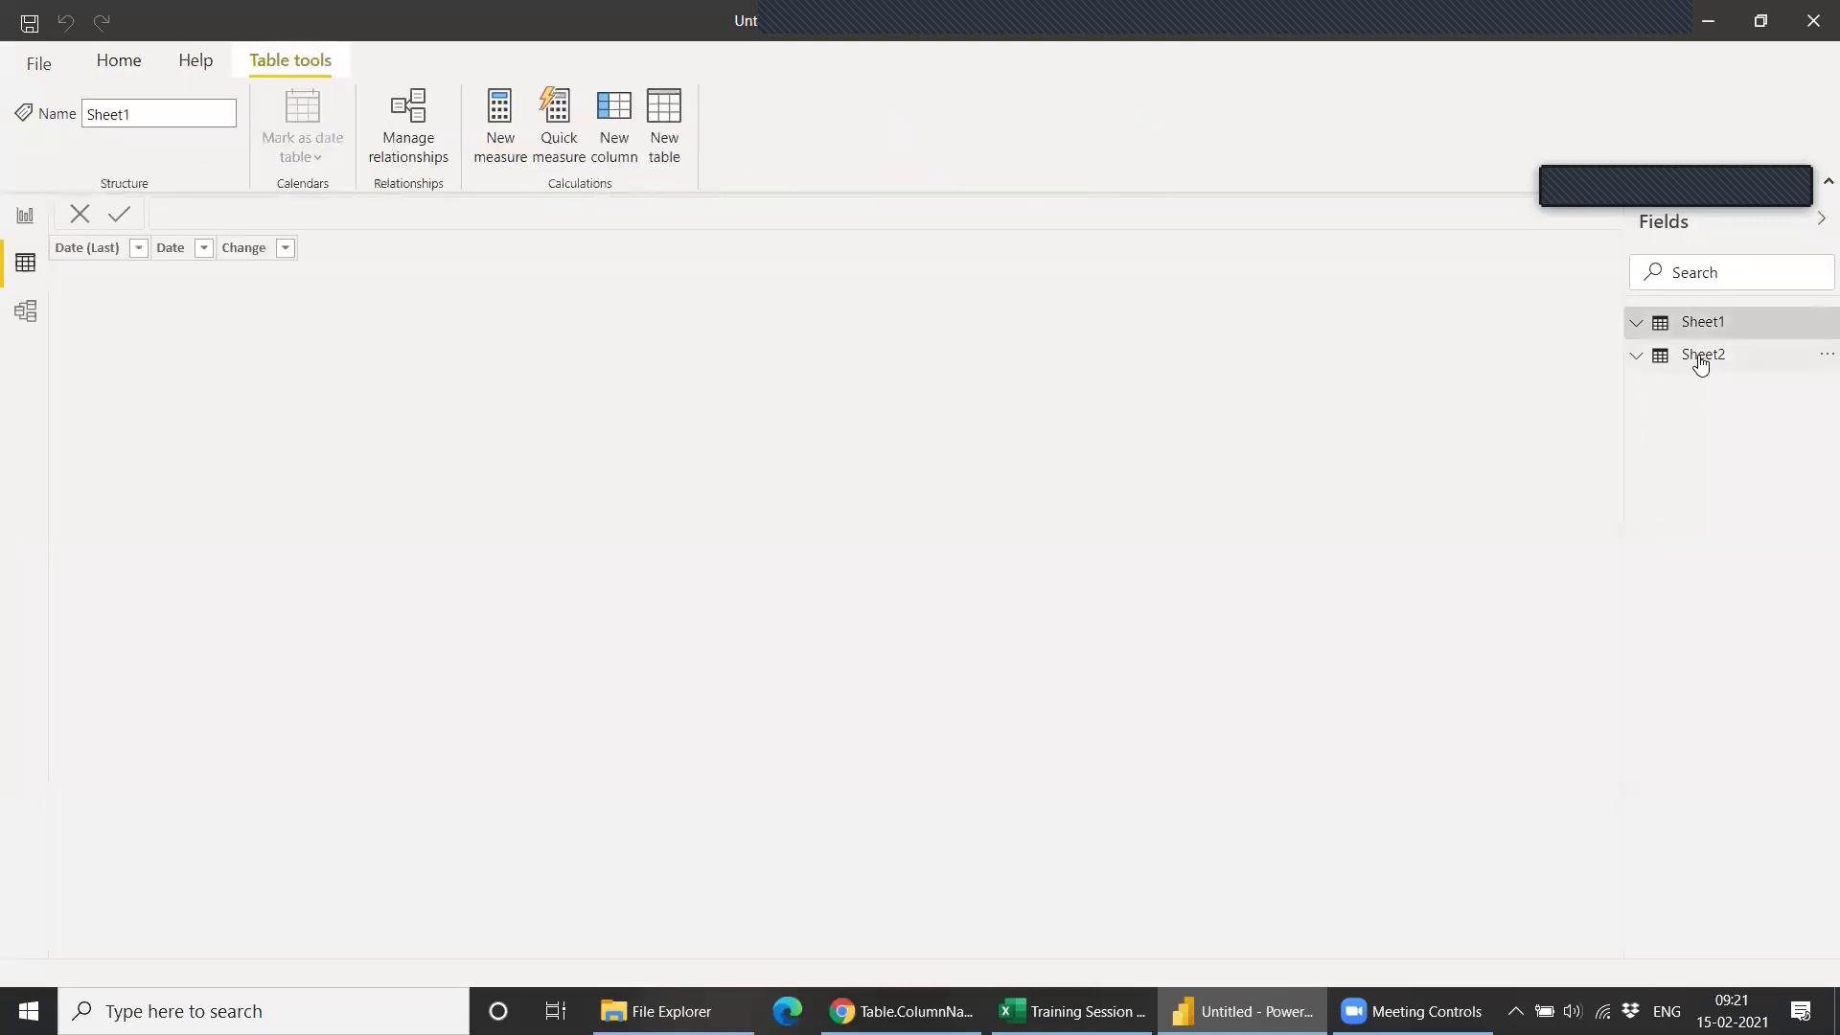
{"action": "left_click", "coordinate": [1700, 359]}
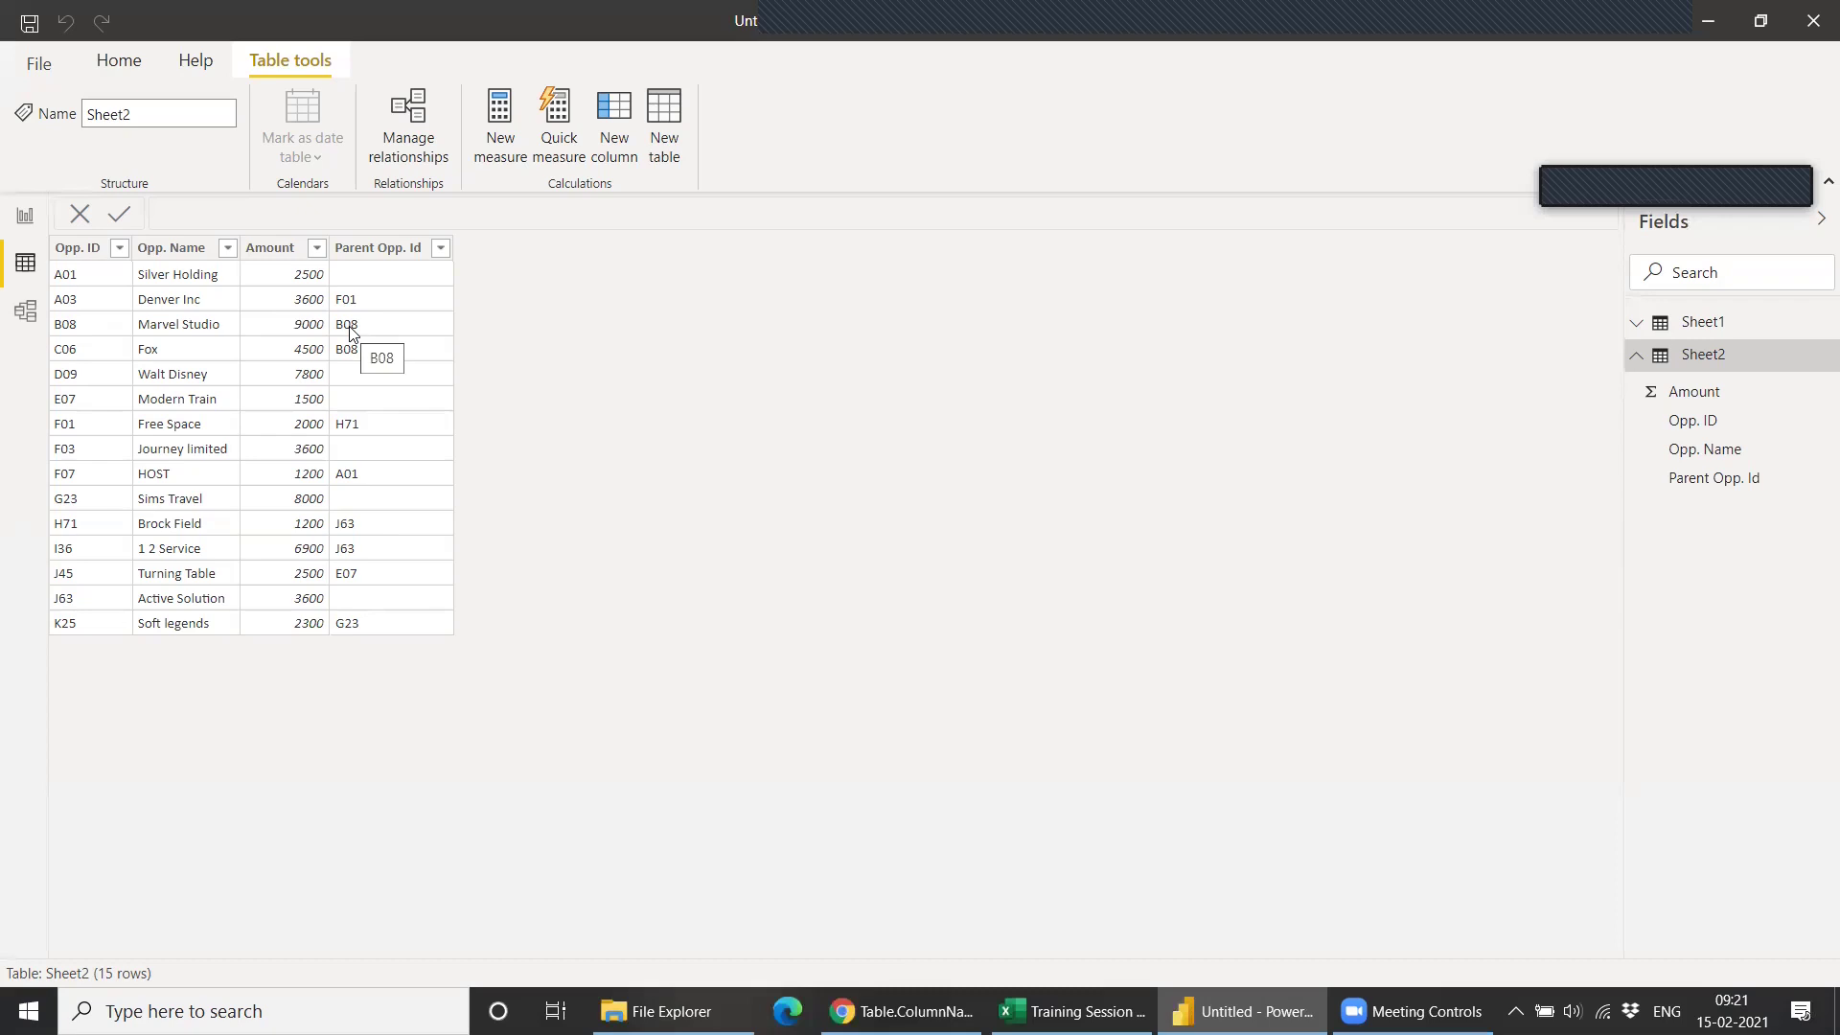
In the workbook's Sheet2, copy Opp. ID D09 into Parent Opp. Id cells D4:D5 and save the file.
{"action": "left_click", "coordinate": [1072, 1011]}
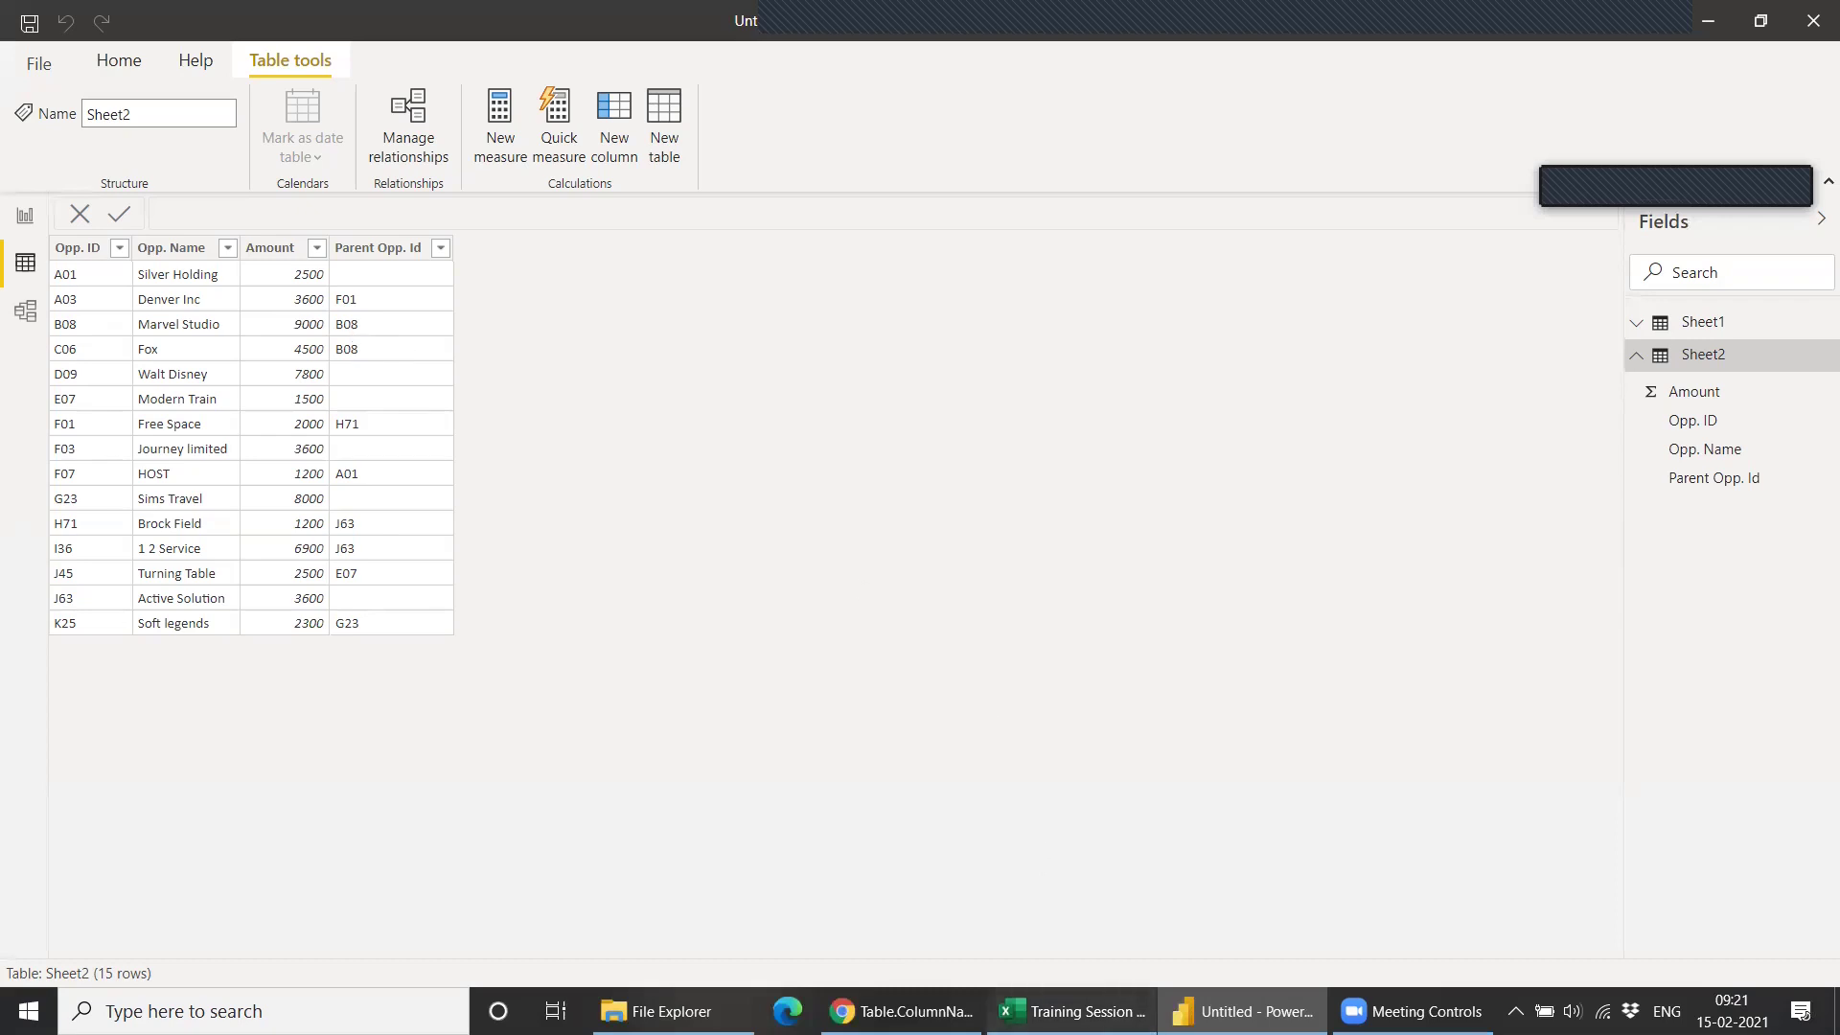
{"action": "left_click", "coordinate": [210, 945]}
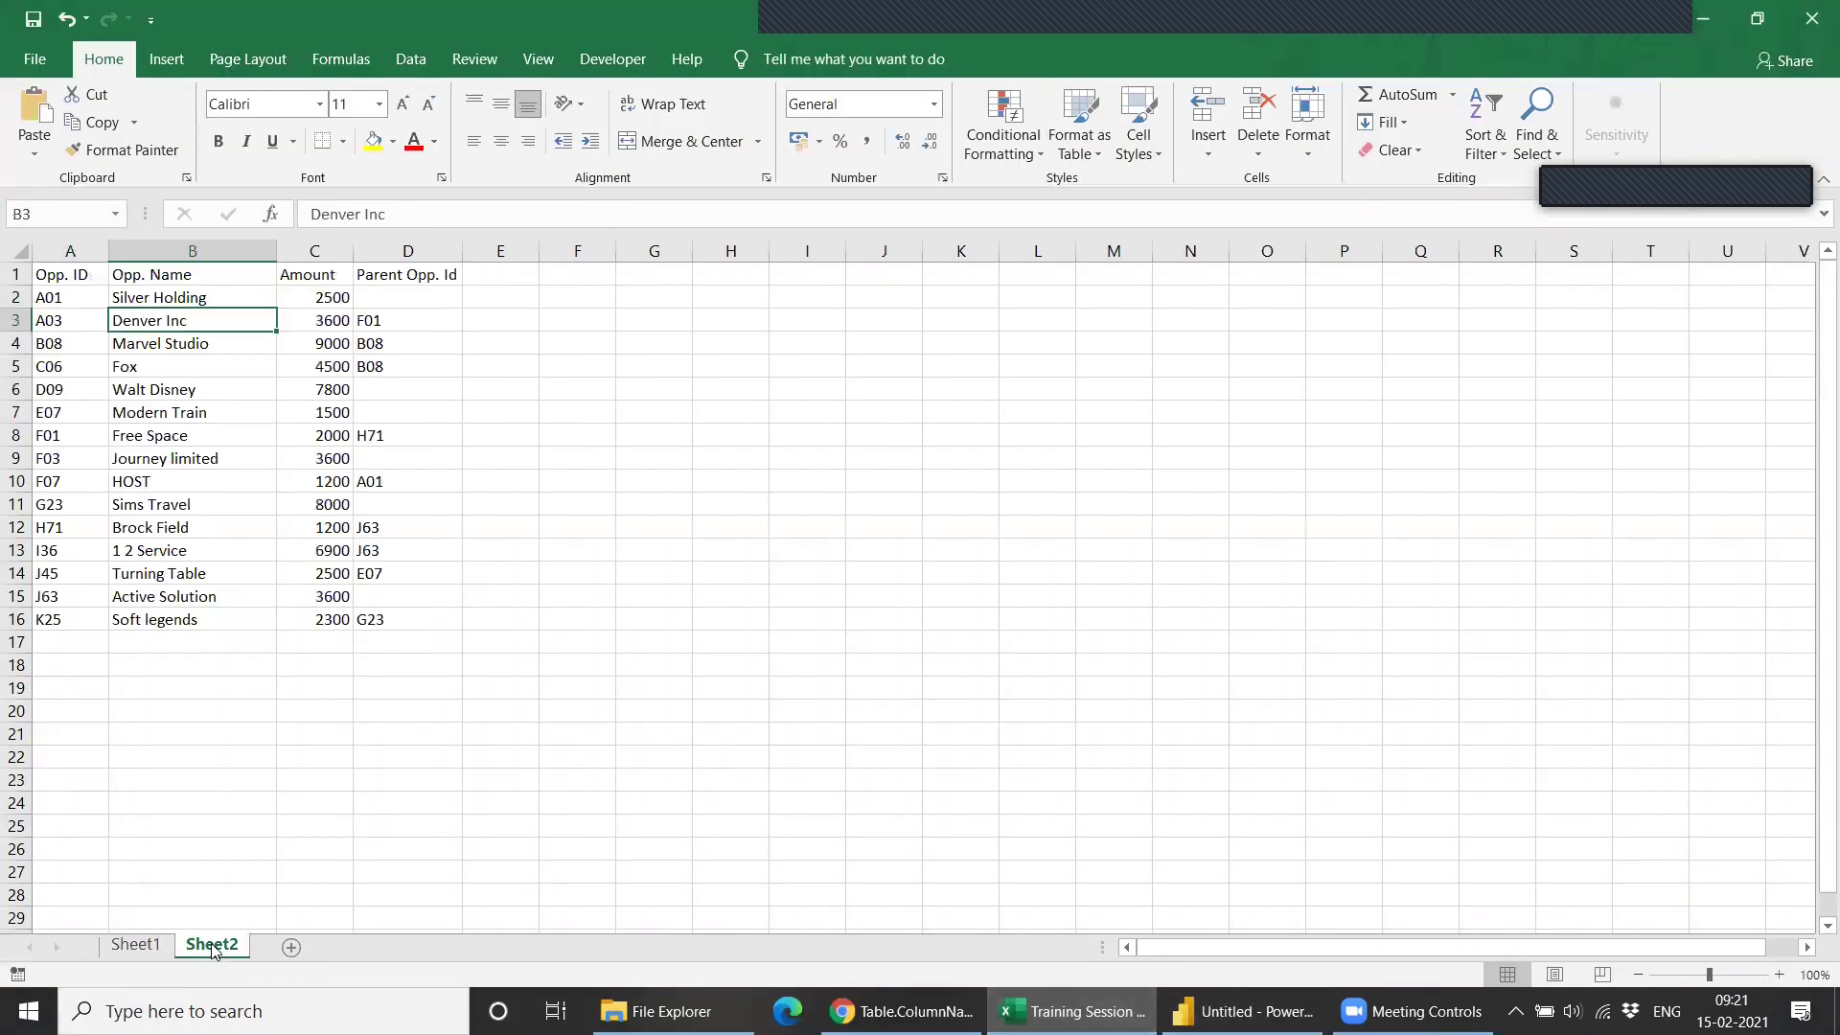
{"action": "left_click", "coordinate": [58, 385]}
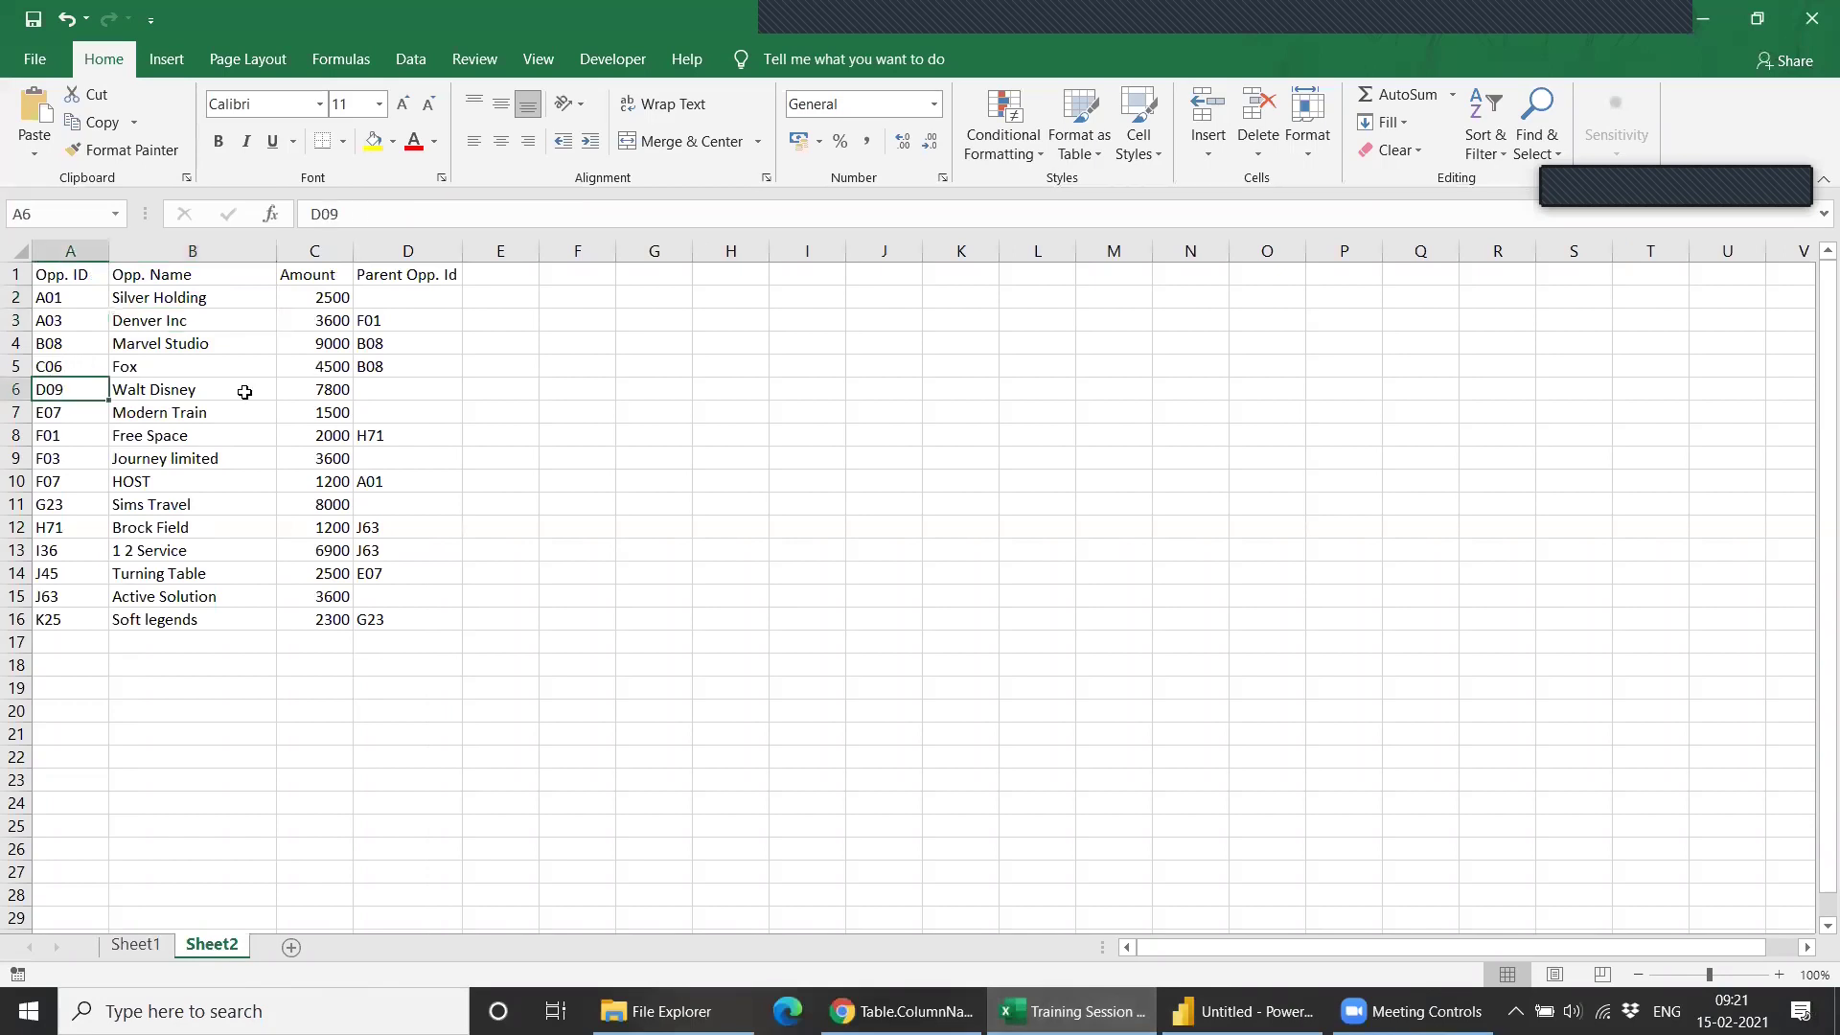
{"action": "key", "text": "ctrl+c"}
{"action": "left_click_drag", "start_coordinate": [419, 341], "coordinate": [417, 365]}
{"action": "key", "text": "ctrl+v"}
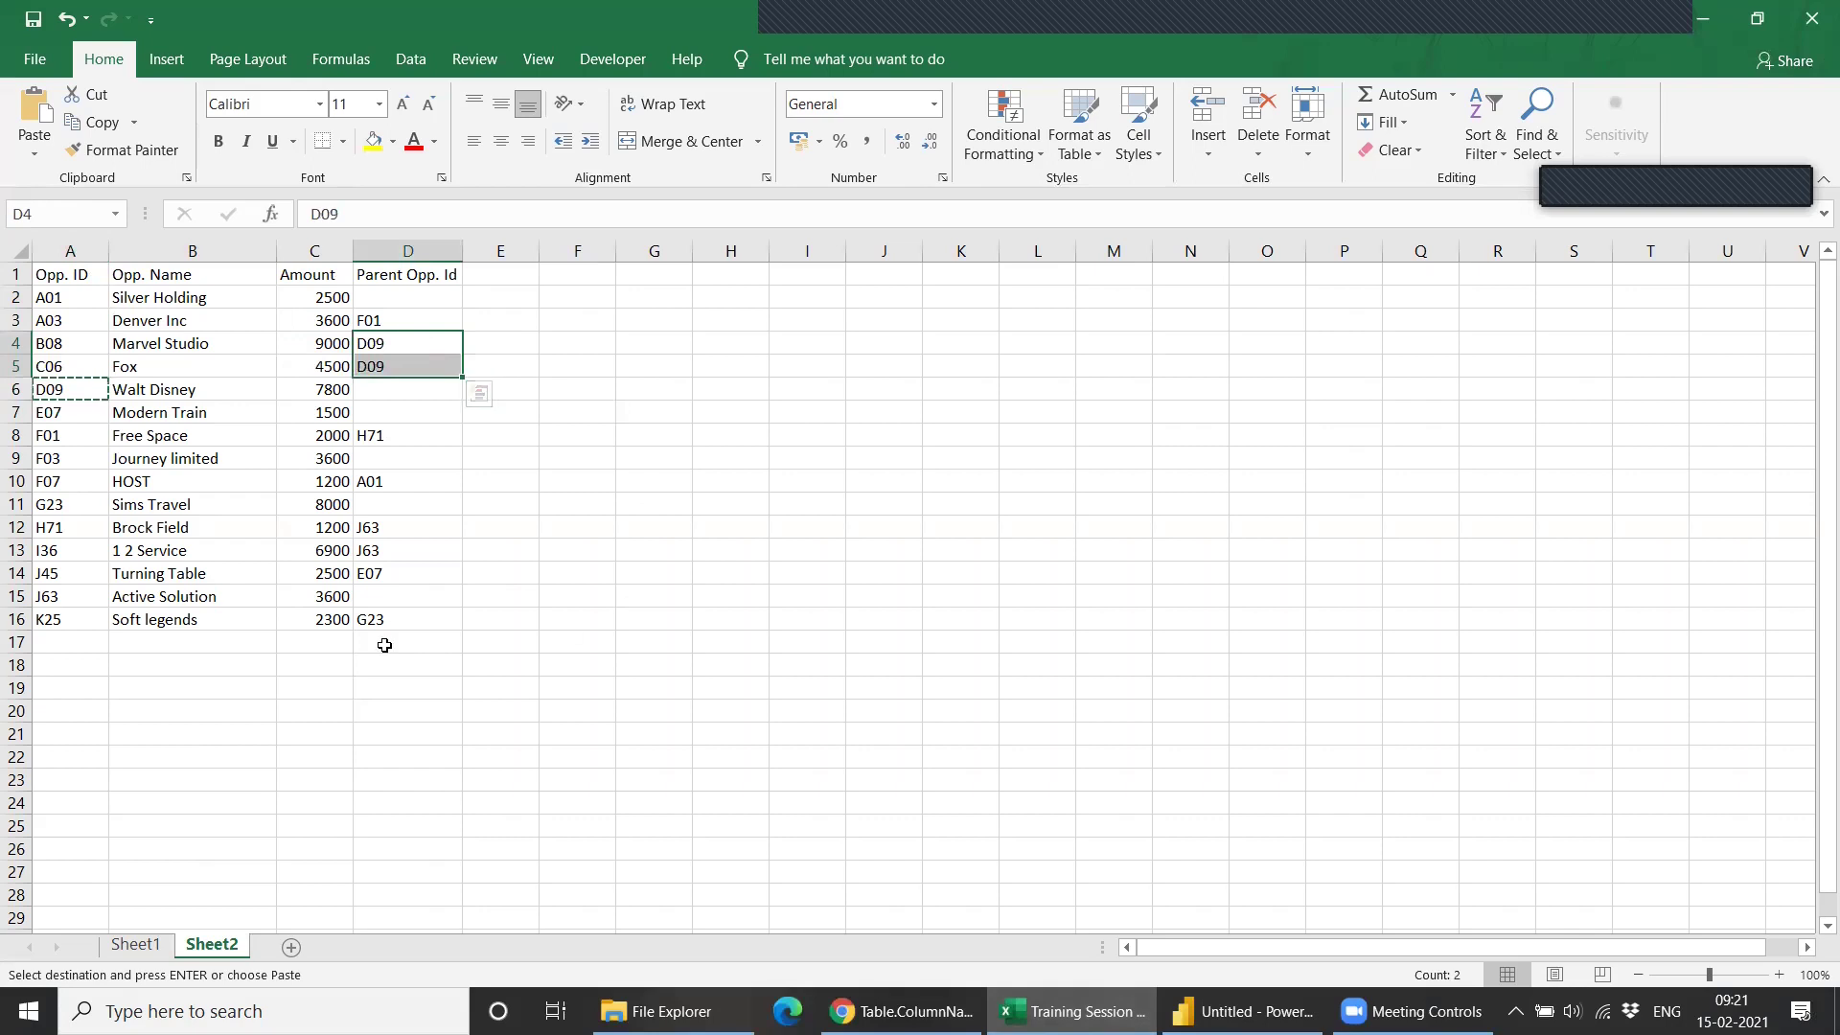
{"action": "left_click", "coordinate": [34, 23]}
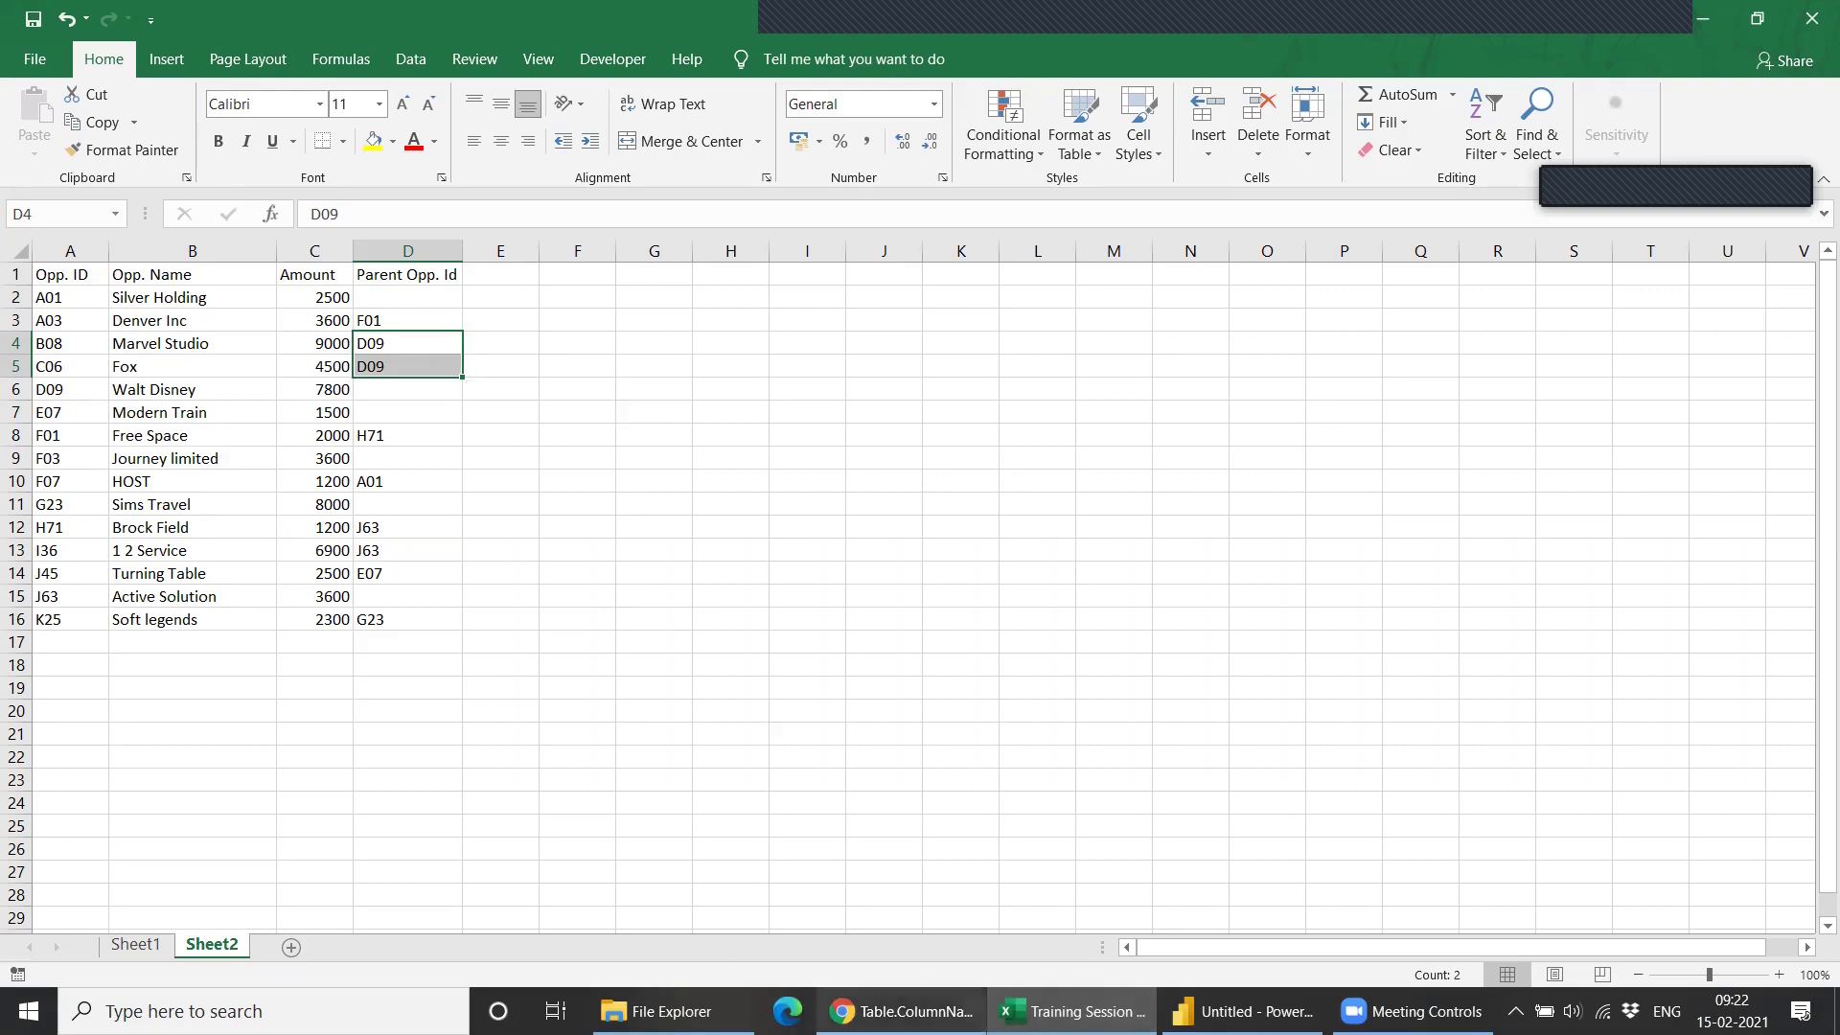
Switch to Power BI Desktop and refresh the data from the workbook.
{"action": "left_click", "coordinate": [1241, 1011]}
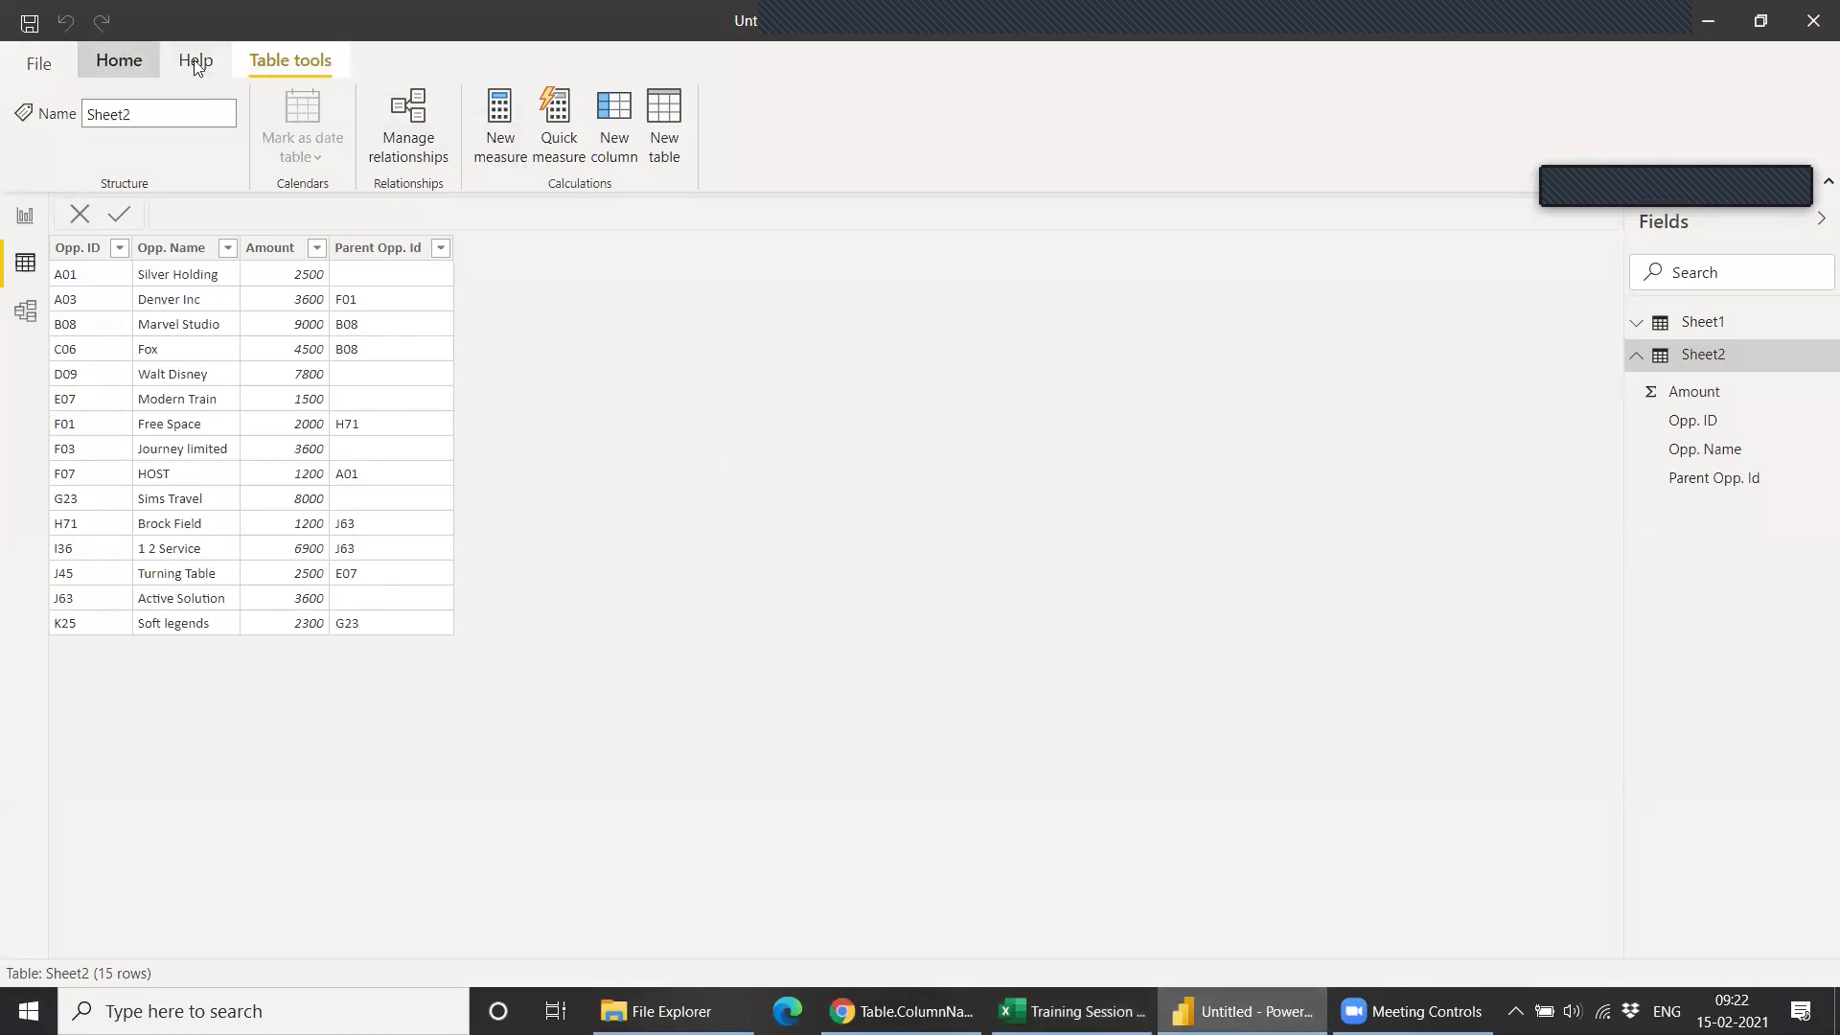
{"action": "left_click", "coordinate": [119, 59]}
{"action": "left_click", "coordinate": [578, 124]}
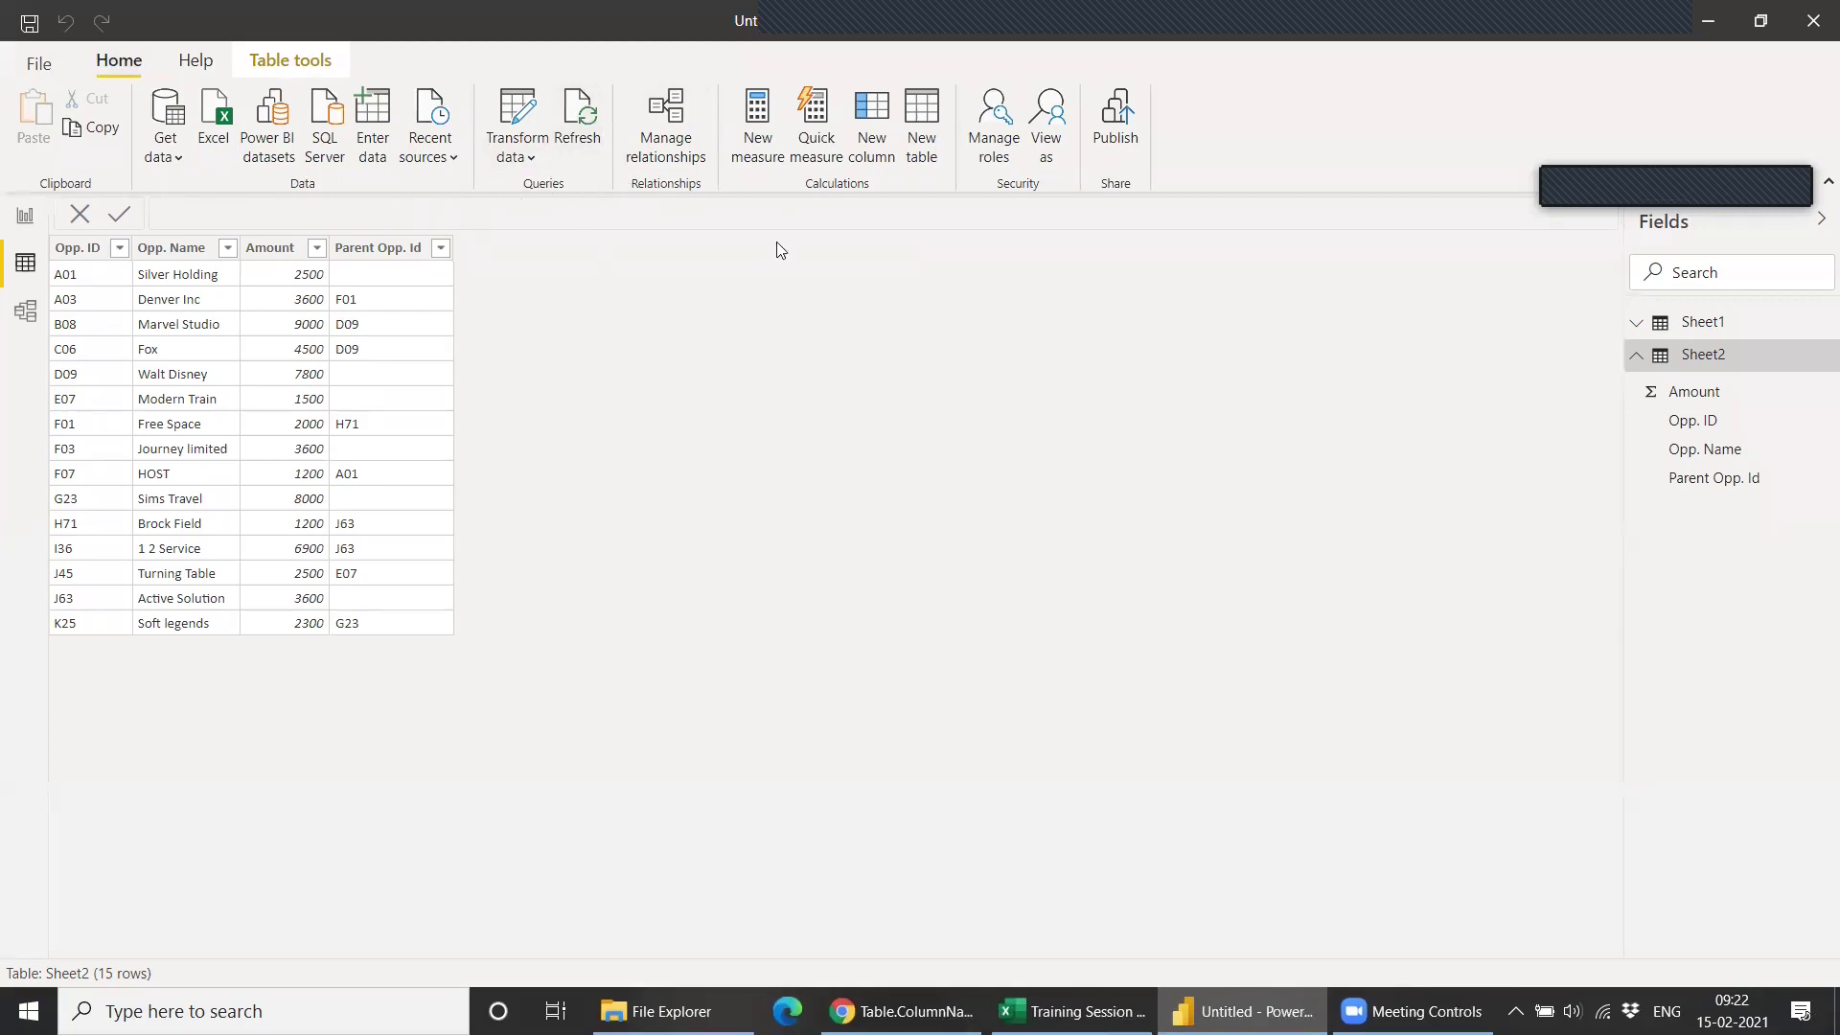
Add a calculated column named Parent Name to Sheet2 and start its formula with an IF function.
{"action": "left_click", "coordinate": [880, 119]}
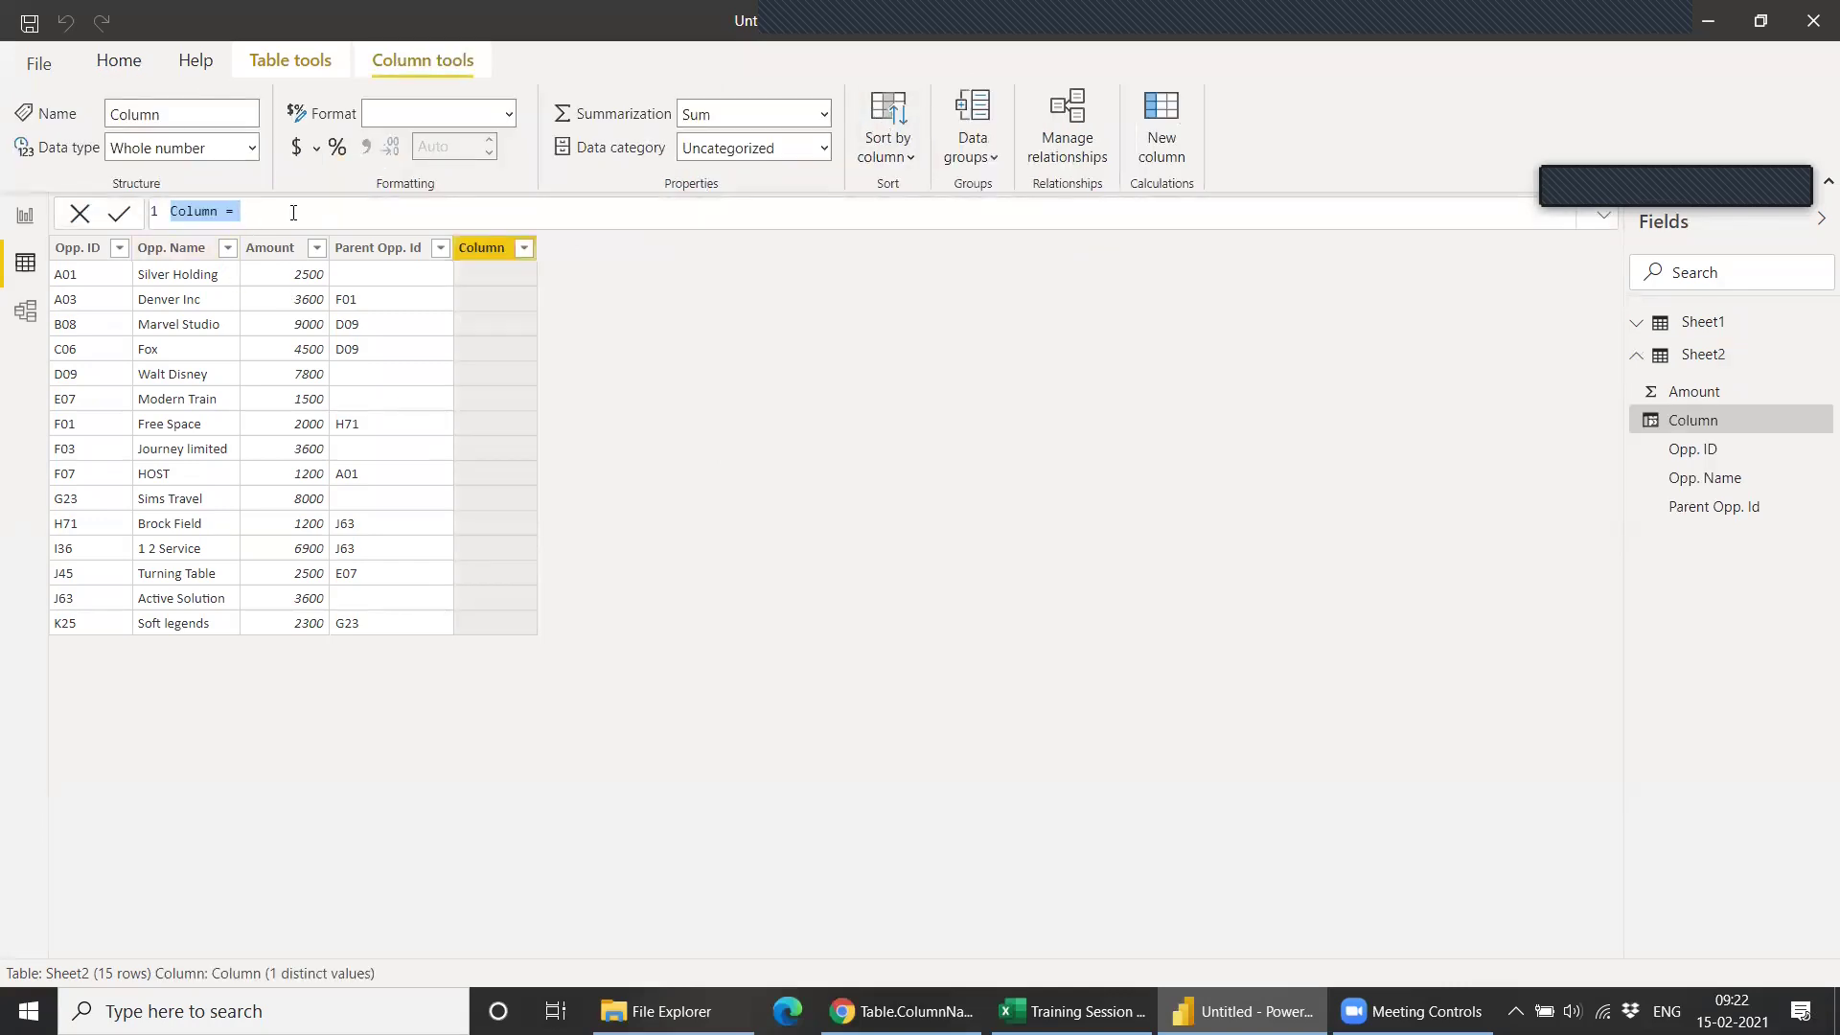
{"action": "type", "text": "Parent Name ="}
{"action": "key", "text": "shift+Return"}
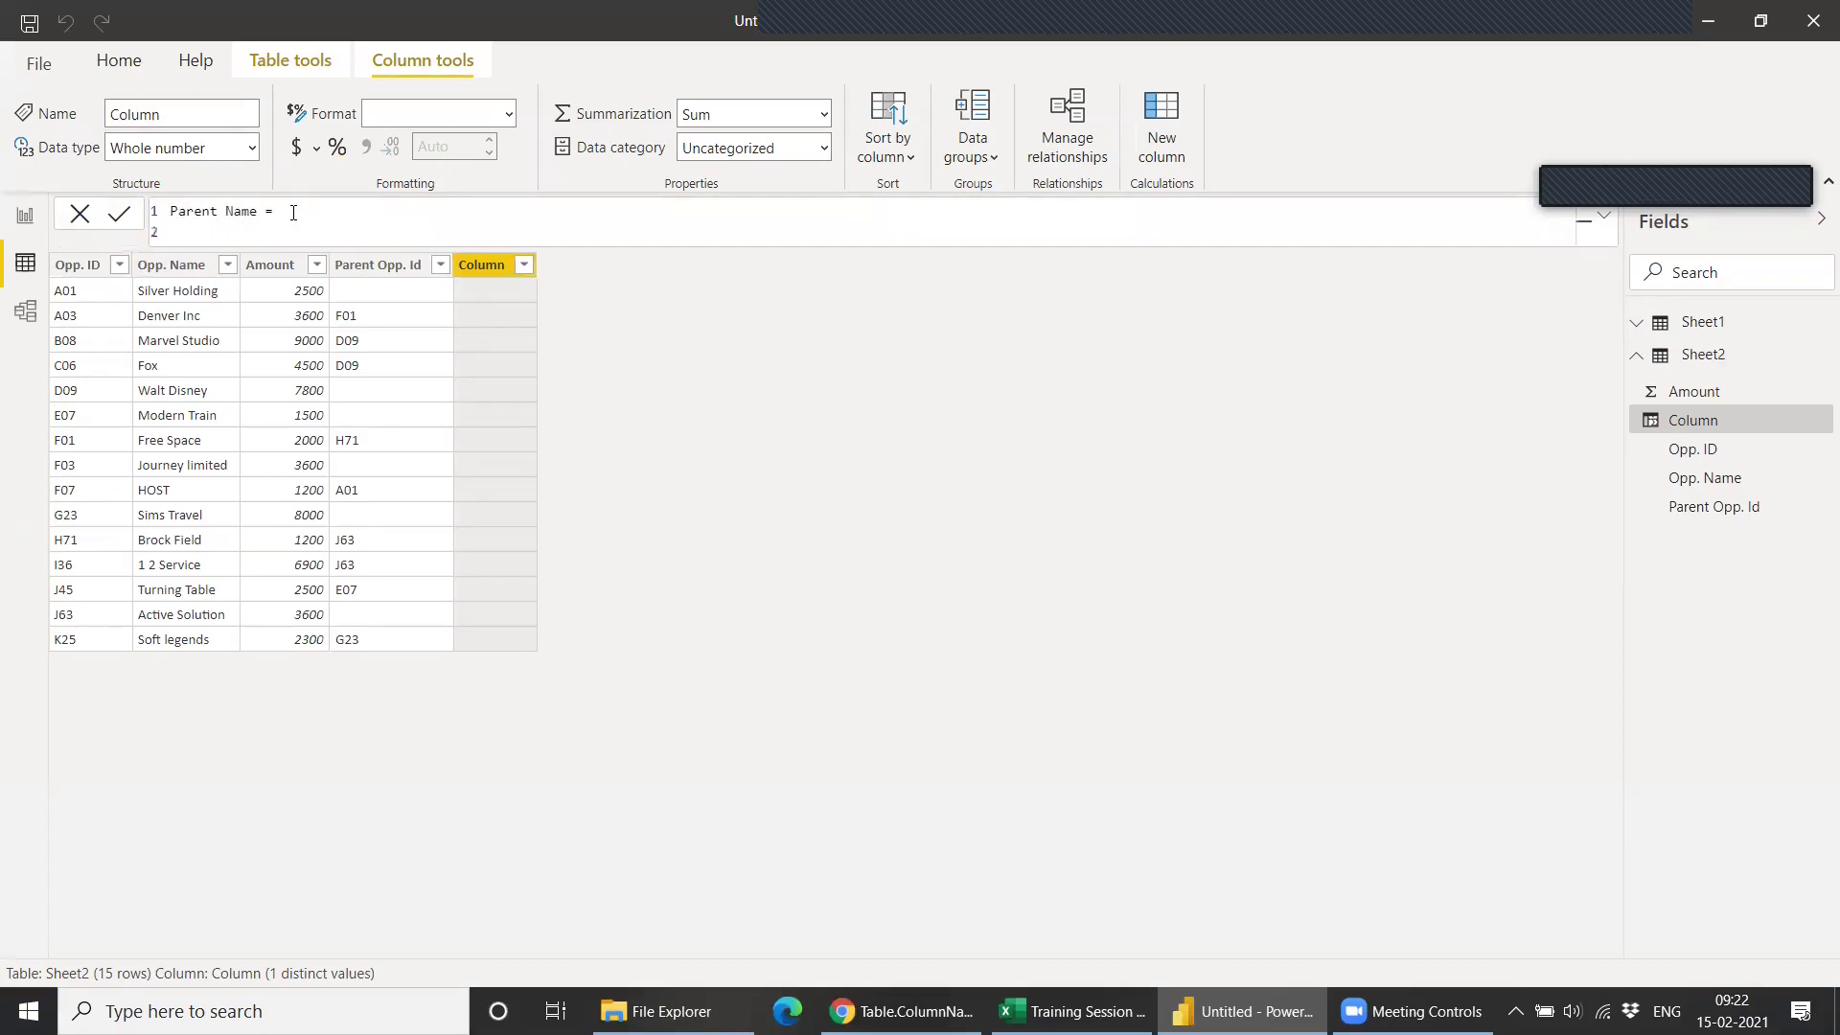
{"action": "type", "text": "if("}
{"action": "key", "text": "shift+Return"}
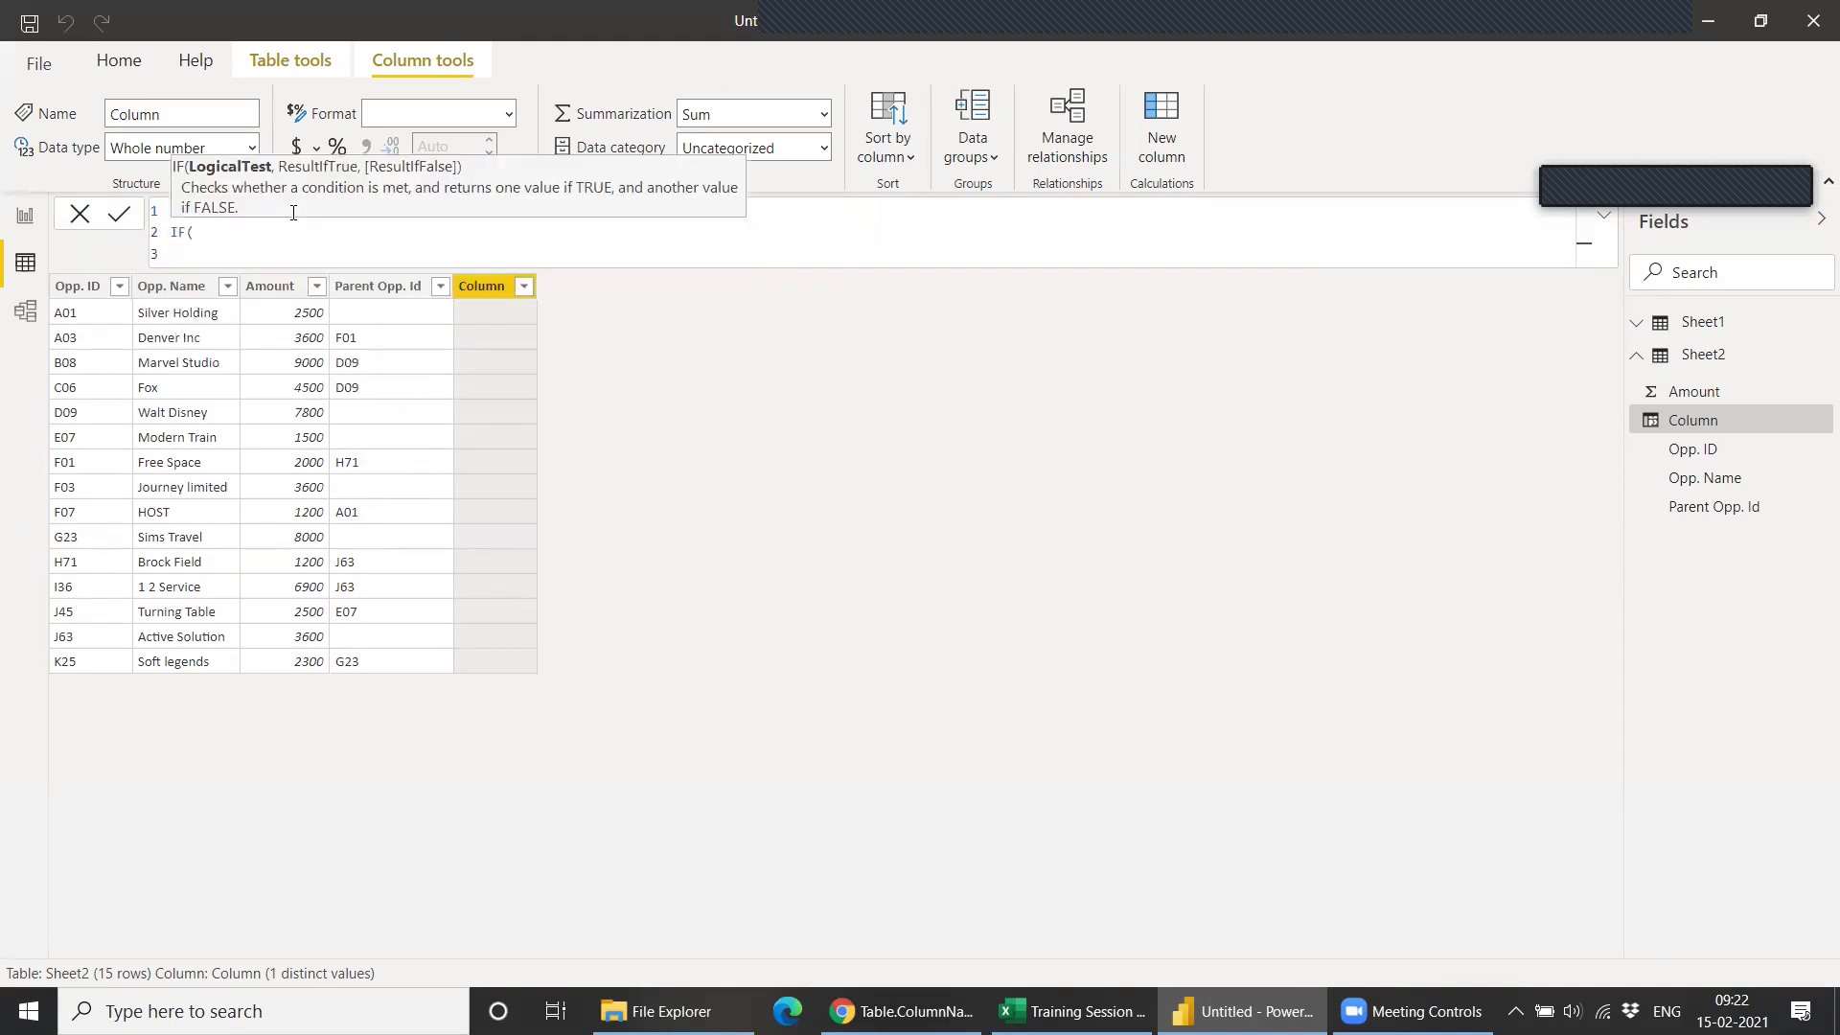
Set the IF condition to Sheet2[Parent Opp. Id] <> BLANK() and start a new line for the true result.
{"action": "type", "text": "par"}
{"action": "key", "text": "Tab"}
{"action": "type", "text": "<> Bla"}
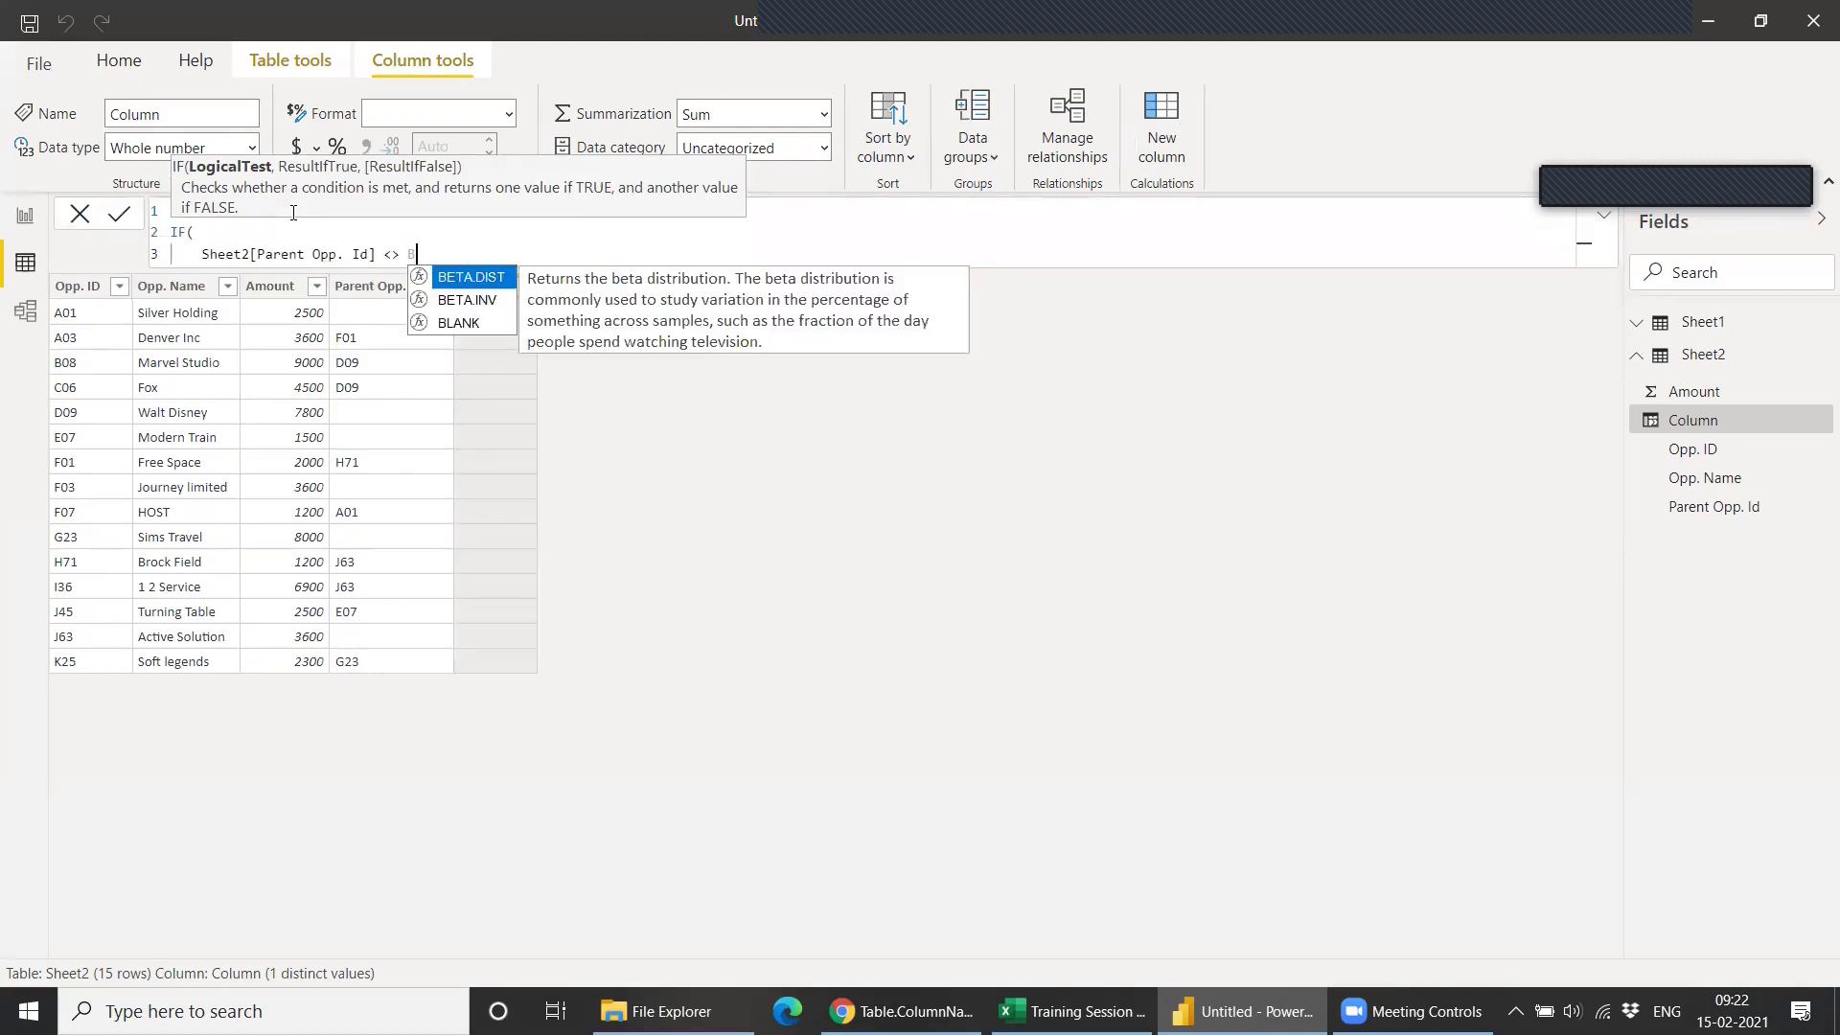
{"action": "type", "text": ","}
{"action": "key", "text": "shift+Return"}
{"action": "type", "text": "Vlo"}
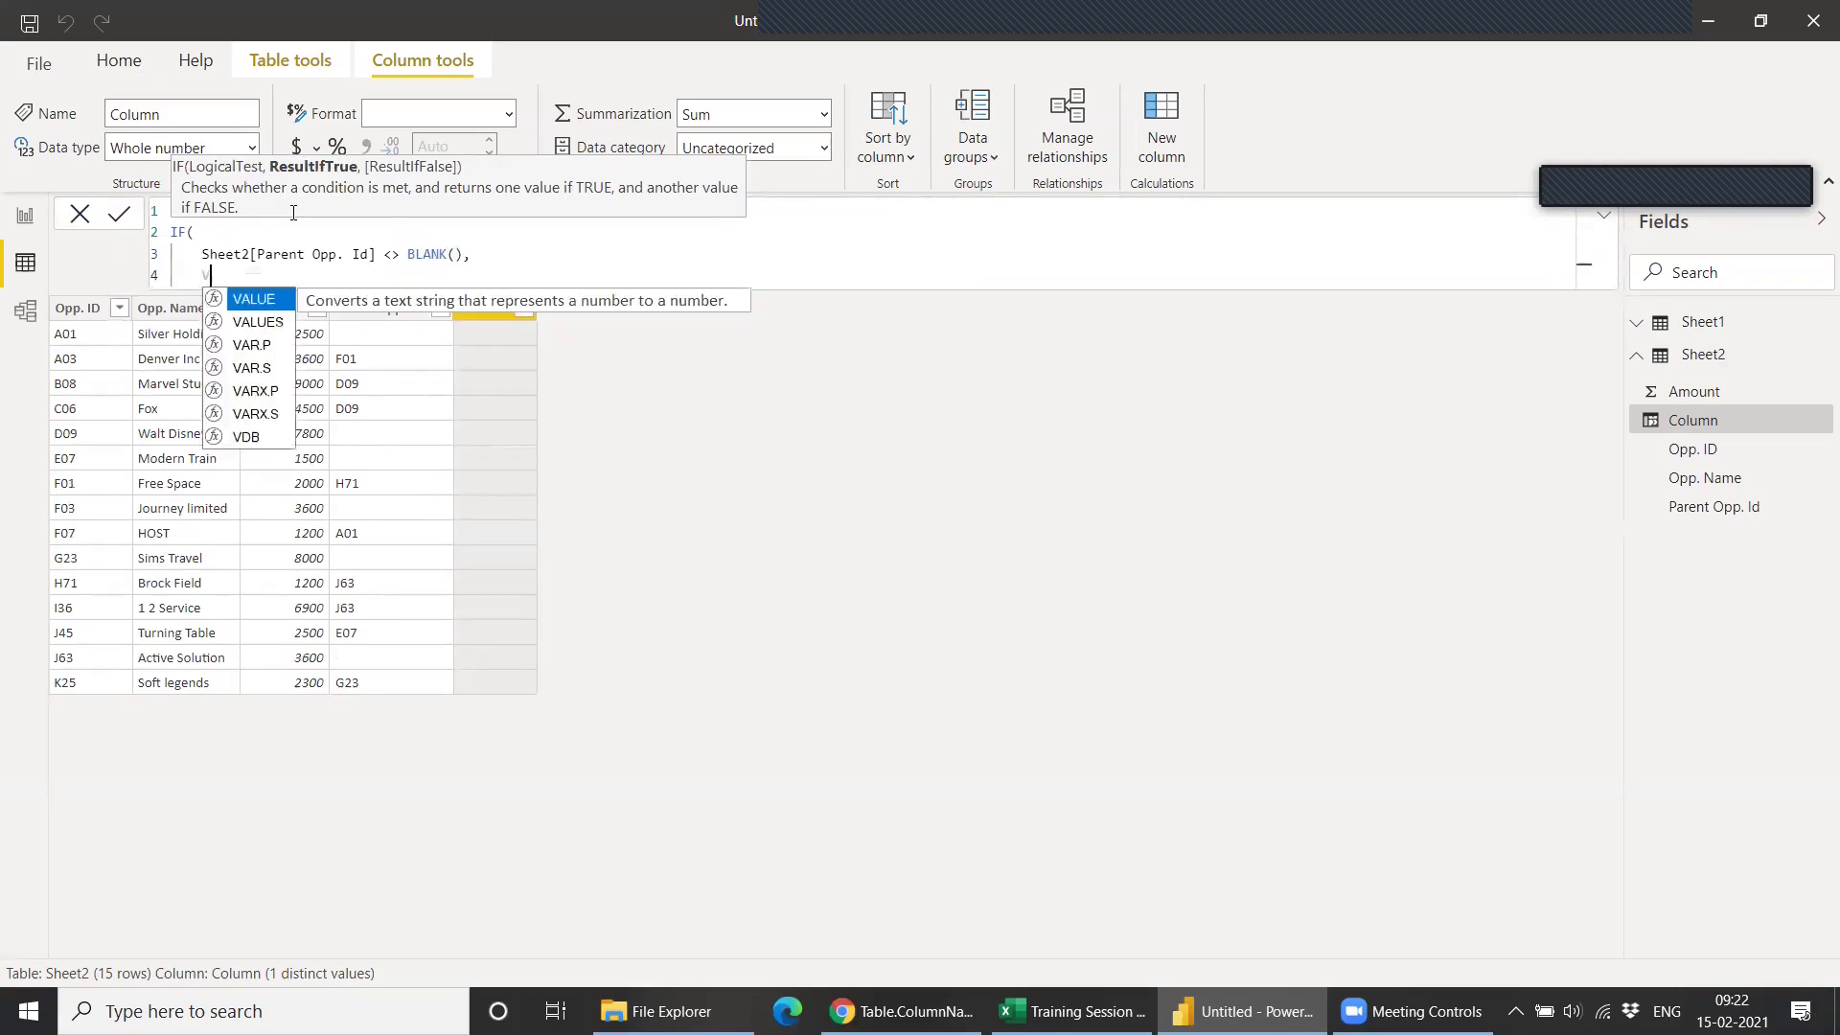
{"action": "key", "text": "BackSpace"}
{"action": "key", "text": "BackSpace"}
{"action": "key", "text": "BackSpace"}
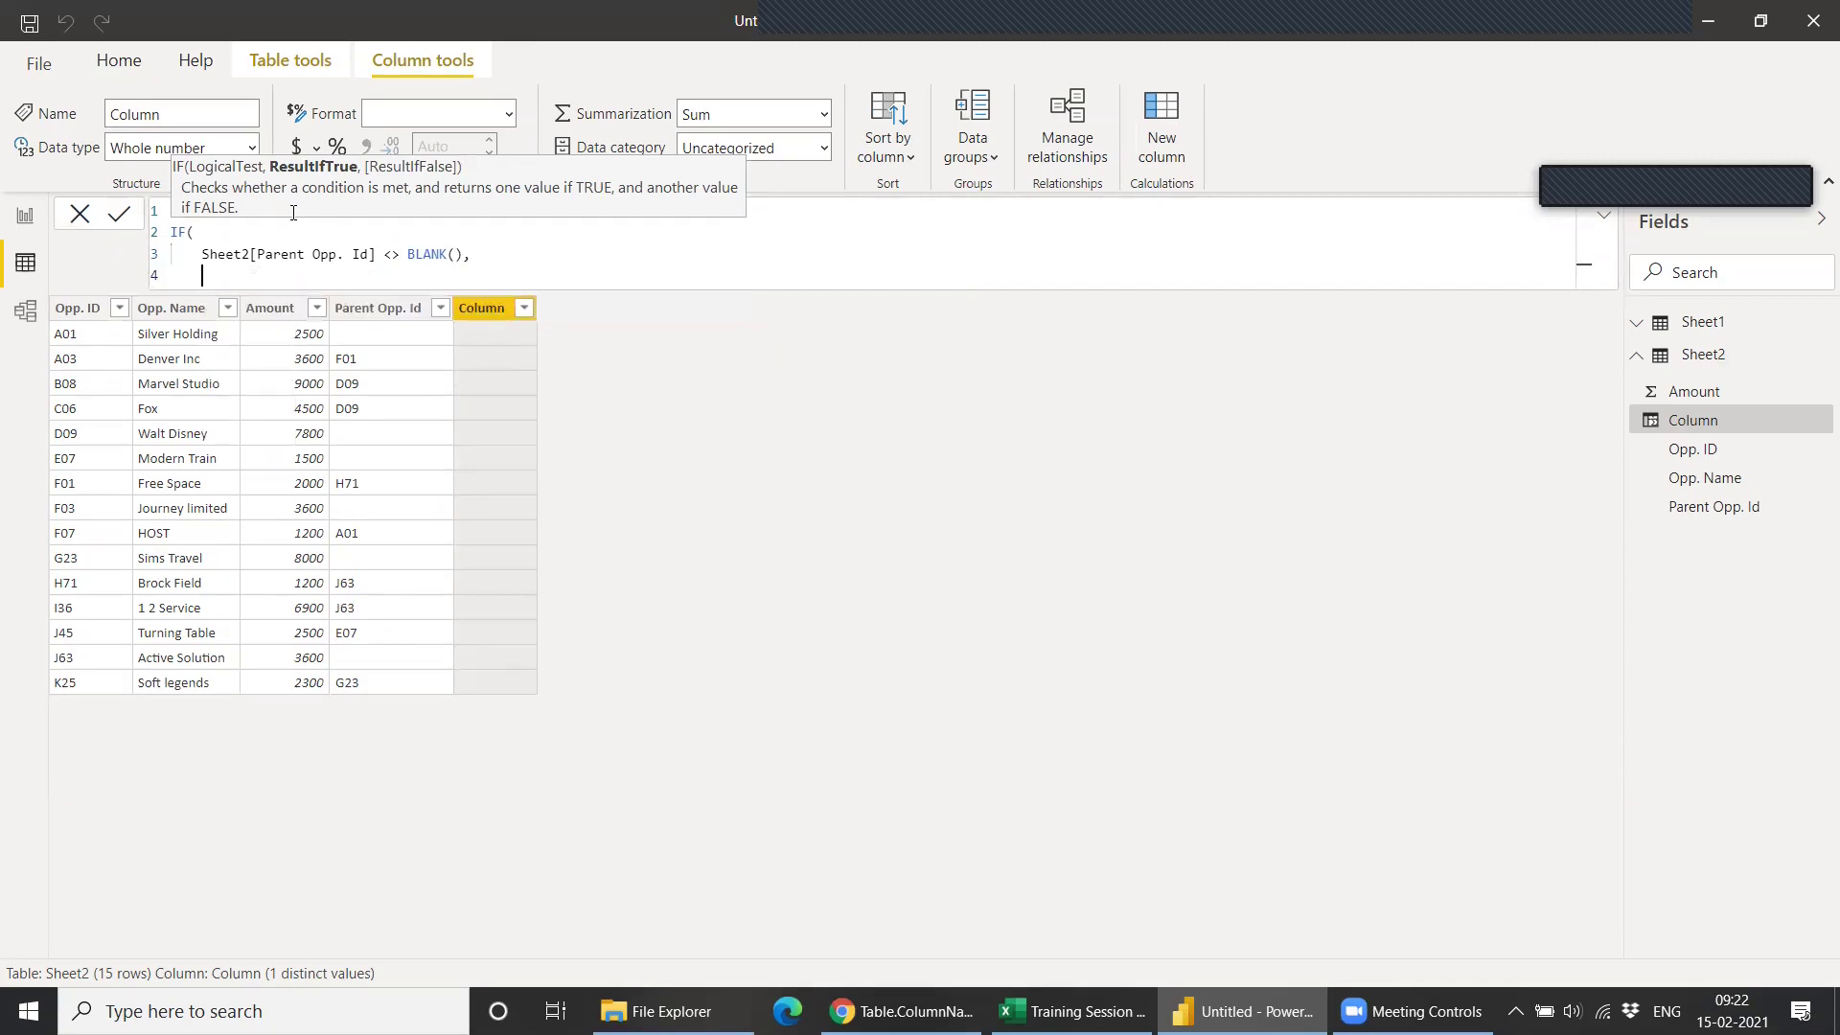
Begin the IF's true result with the LOOKUPVALUE function.
{"action": "type", "text": "loo"}
{"action": "key", "text": "Tab"}
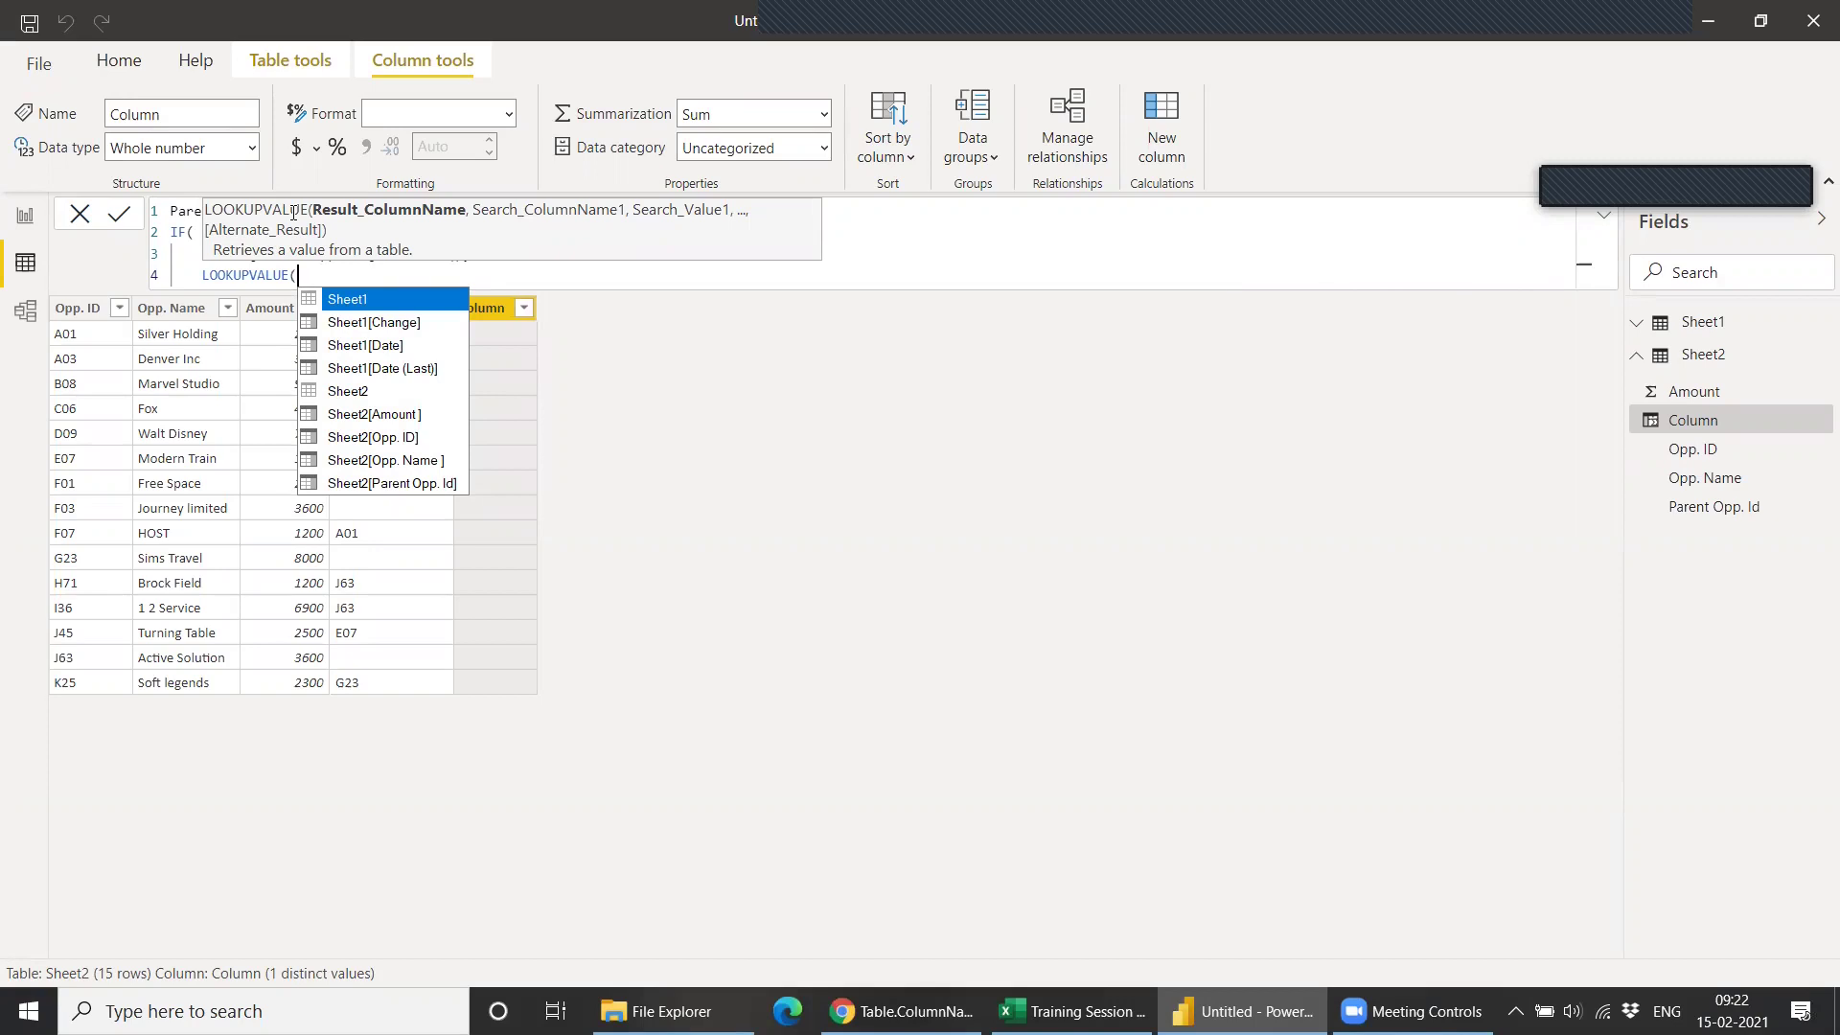
{"action": "type", "text": "opp"}
{"action": "key", "text": "Down"}
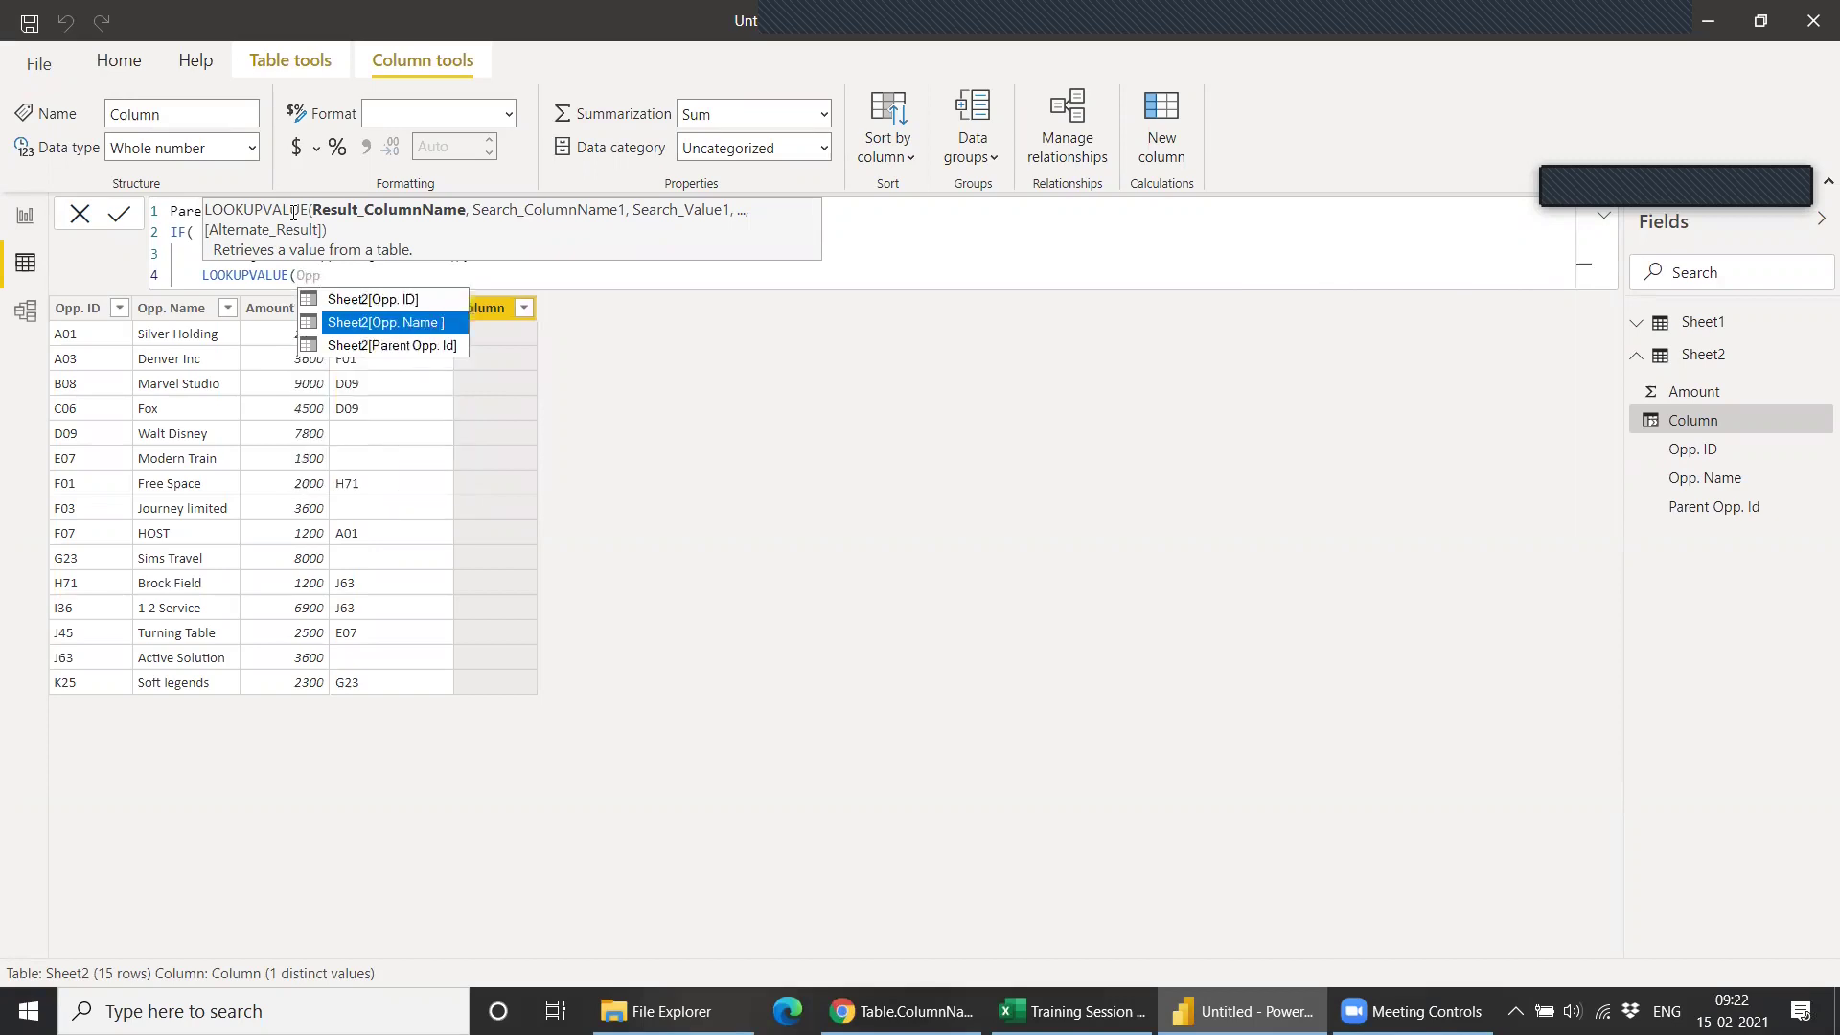
{"action": "key", "text": "Tab"}
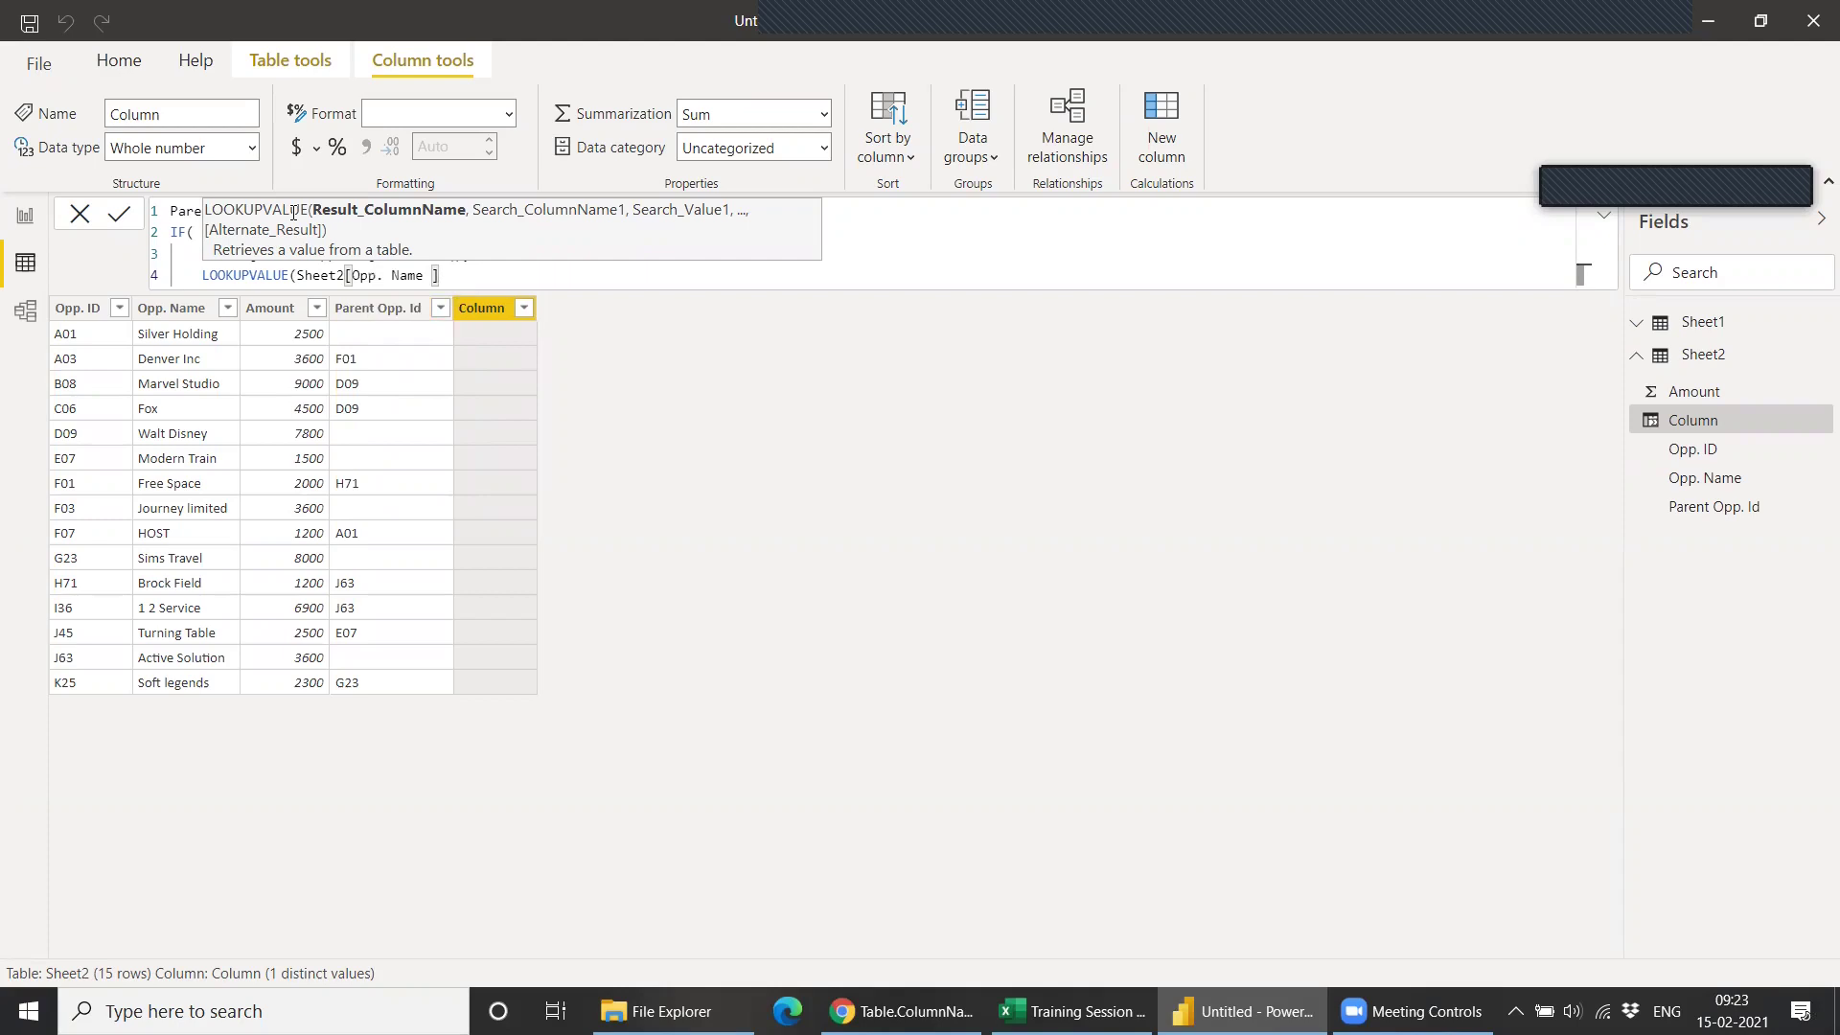
{"action": "key", "text": "BackSpace"}
{"action": "key", "text": "BackSpace"}
{"action": "key", "text": "BackSpace"}
{"action": "key", "text": "BackSpace"}
{"action": "key", "text": "BackSpace"}
{"action": "key", "text": "BackSpace"}
{"action": "key", "text": "BackSpace"}
{"action": "key", "text": "BackSpace"}
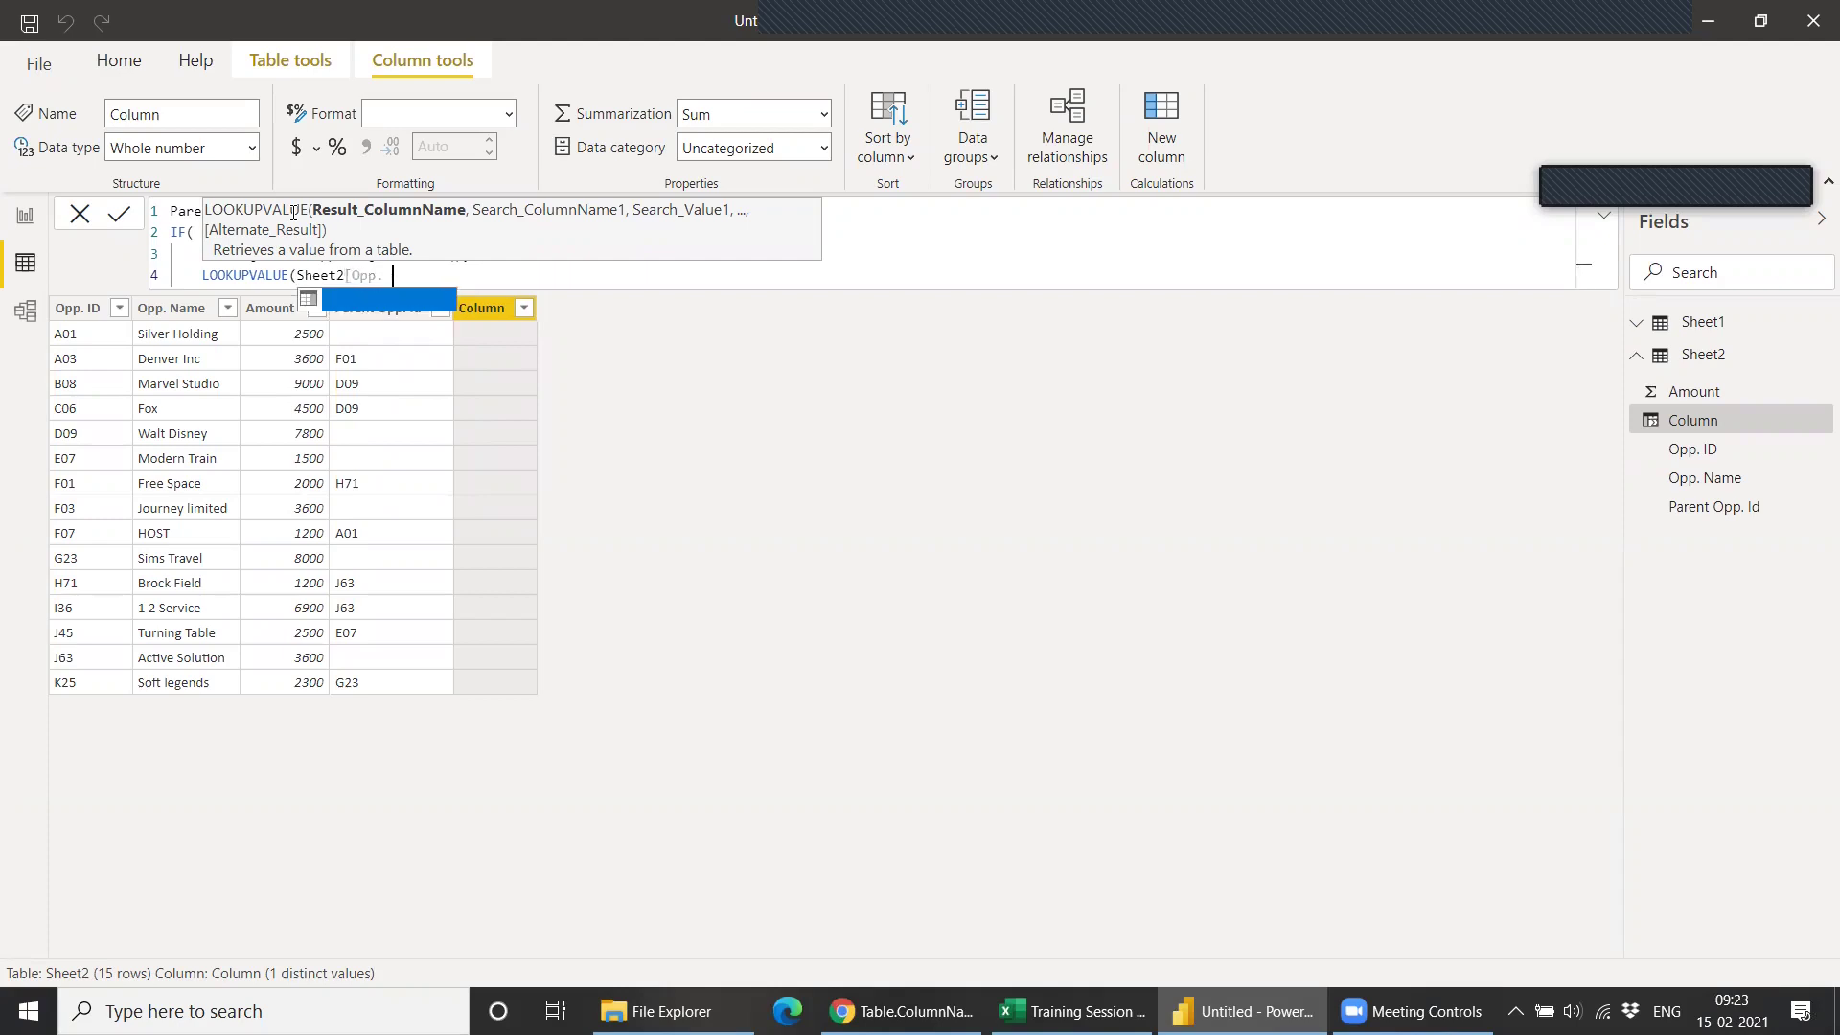
{"action": "key", "text": "BackSpace"}
{"action": "key", "text": "BackSpace"}
{"action": "key", "text": "BackSpace"}
{"action": "key", "text": "BackSpace"}
{"action": "key", "text": "BackSpace"}
{"action": "key", "text": "BackSpace"}
{"action": "key", "text": "BackSpace"}
{"action": "key", "text": "BackSpace"}
{"action": "key", "text": "BackSpace"}
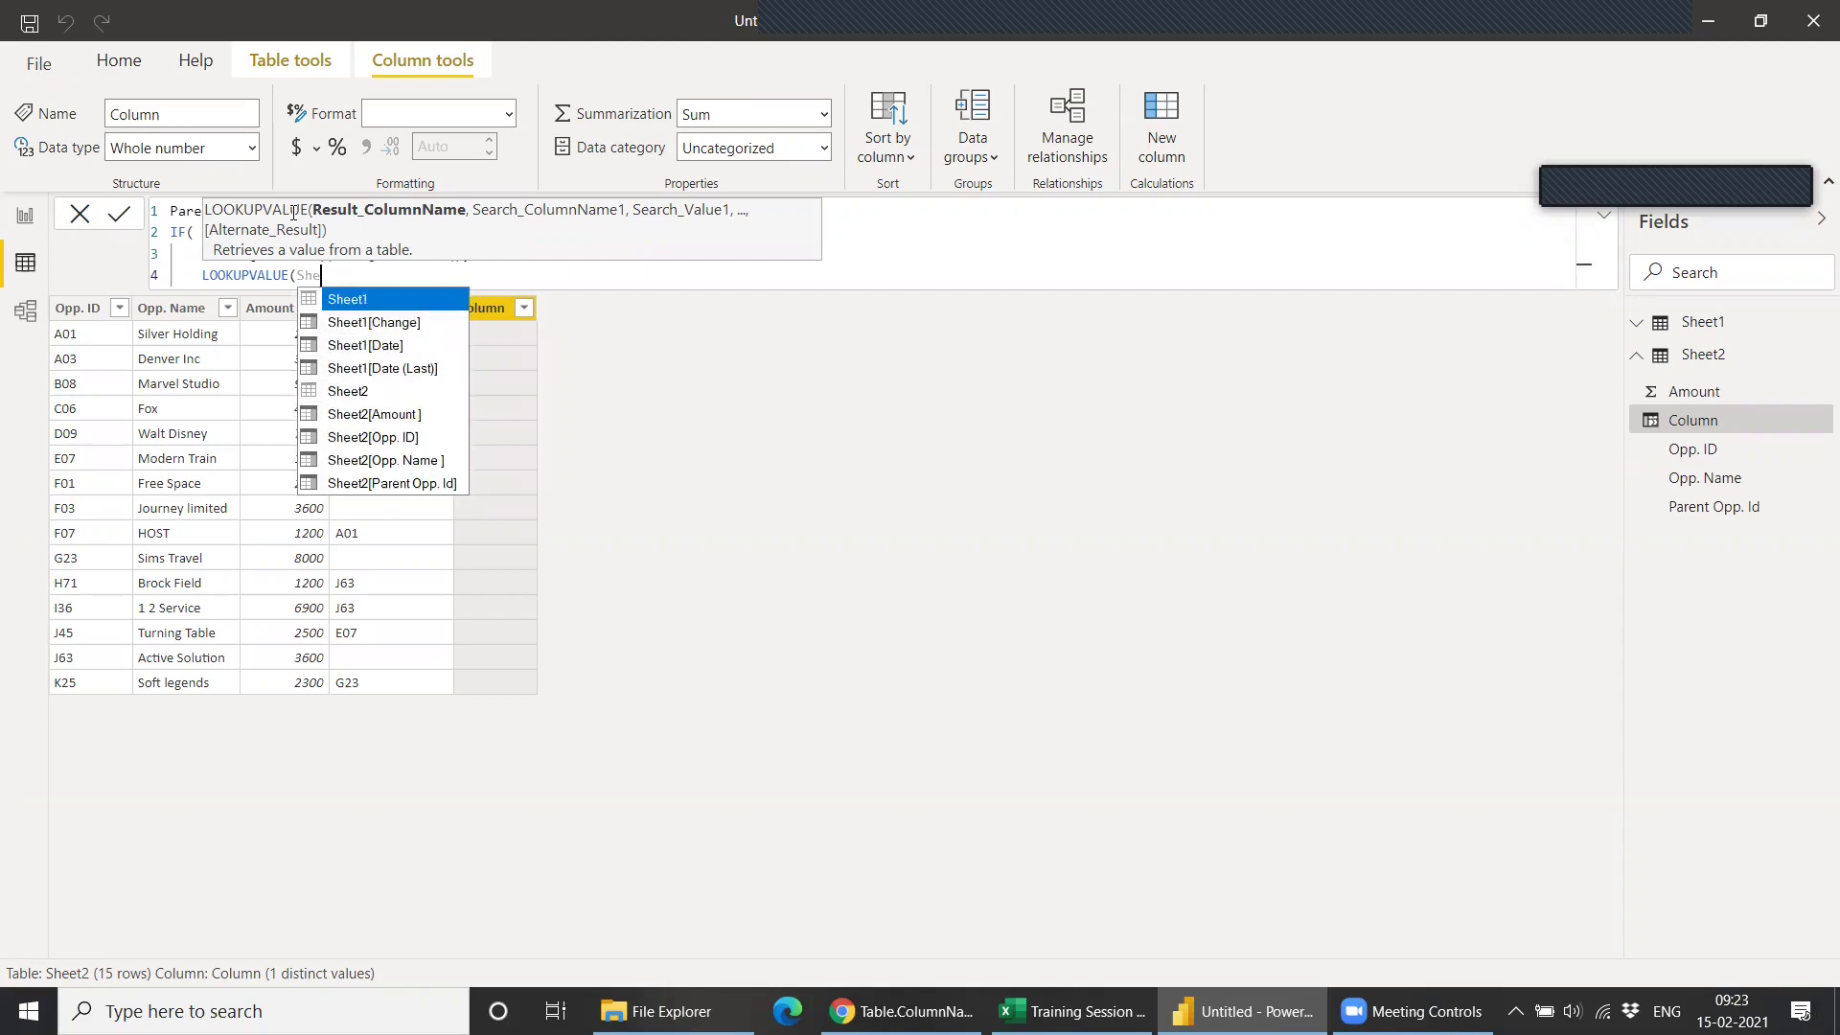
Complete the LOOKUPVALUE arguments with Sheet2[Amount ], Sheet2[Opp. ID] and Sheet2[Parent Opp. Id].
{"action": "type", "text": "am"}
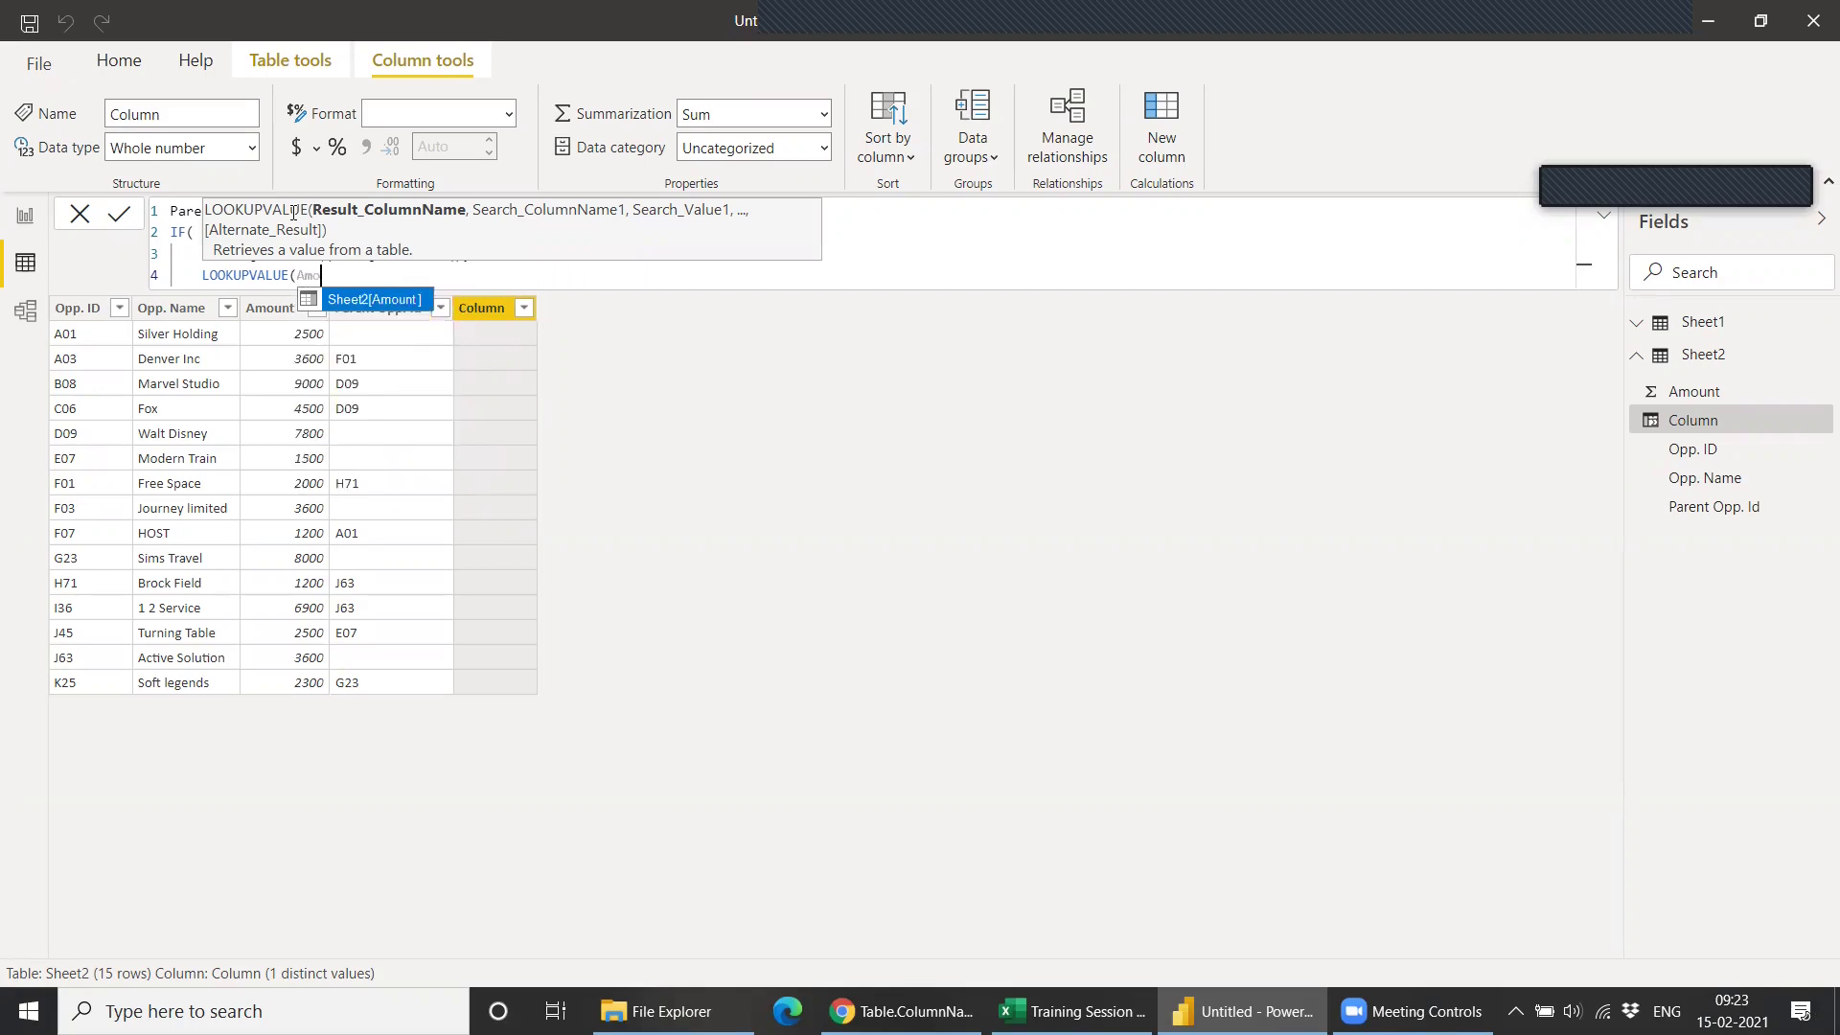
{"action": "key", "text": "Tab"}
{"action": "type", "text": ","}
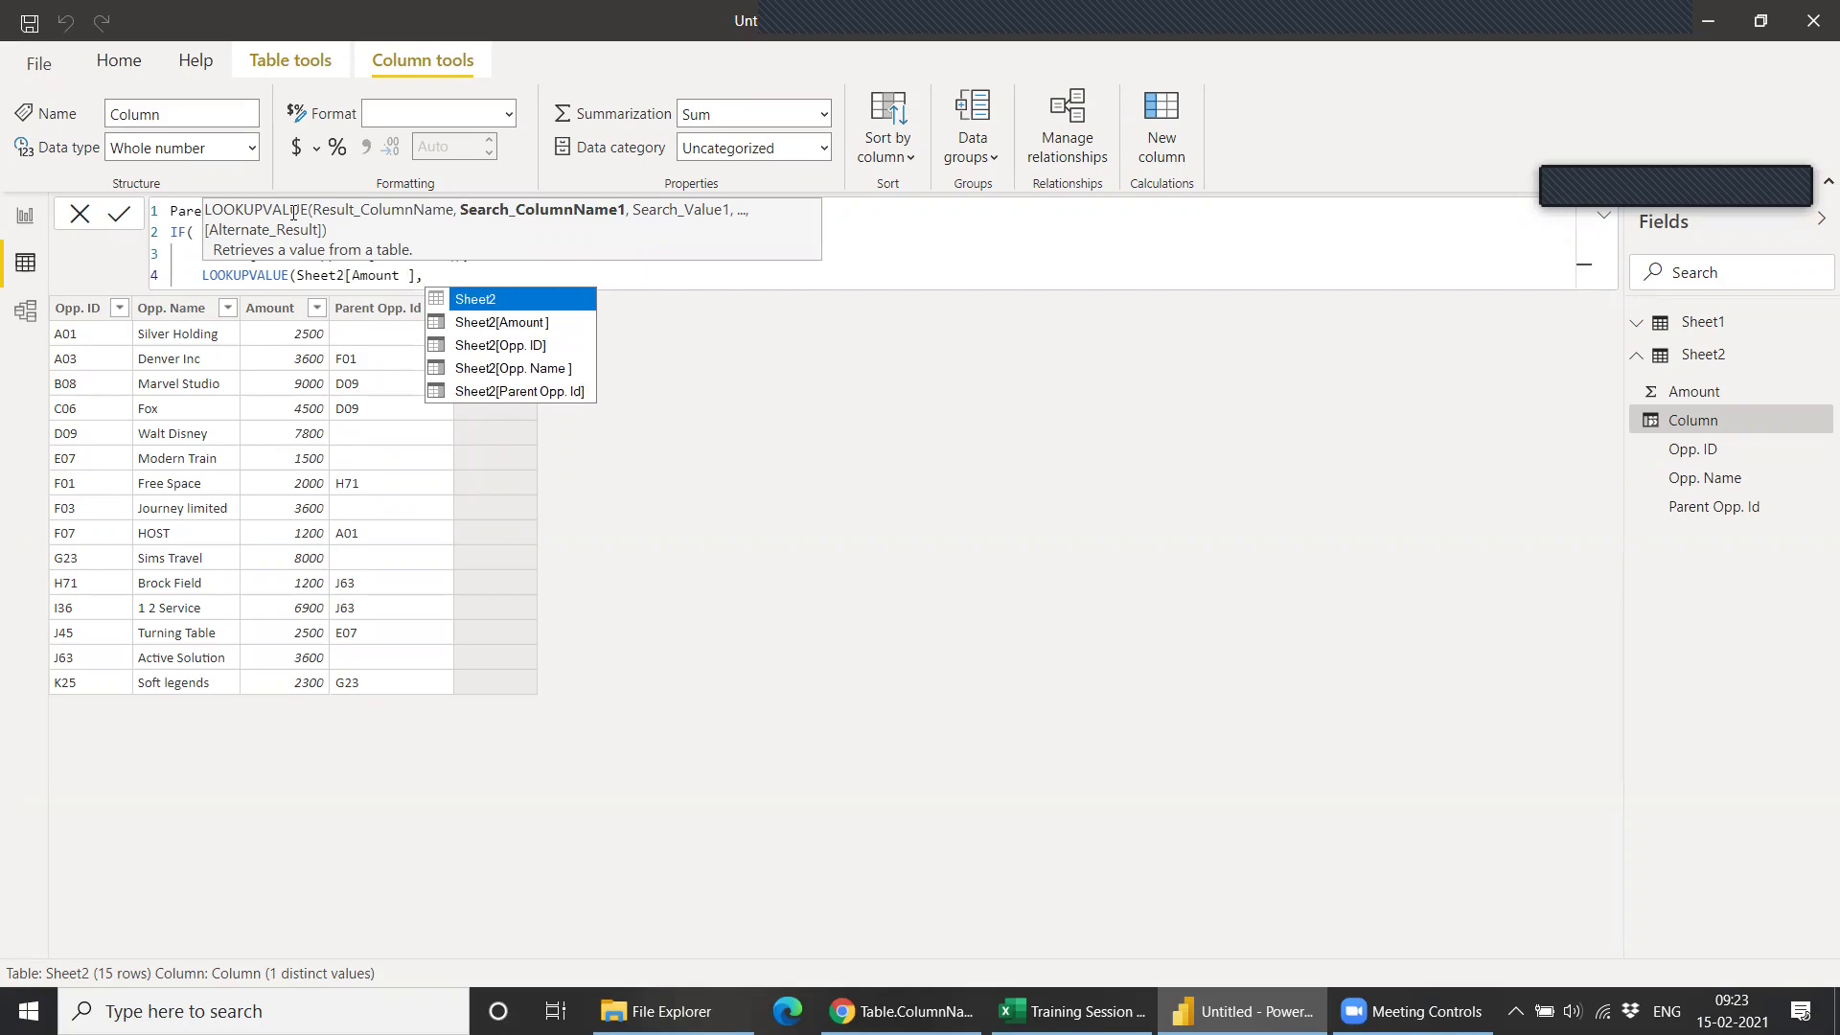
{"action": "key", "text": "Down"}
{"action": "key", "text": "Down"}
{"action": "key", "text": "Tab"}
{"action": "type", "text": ",Pare"}
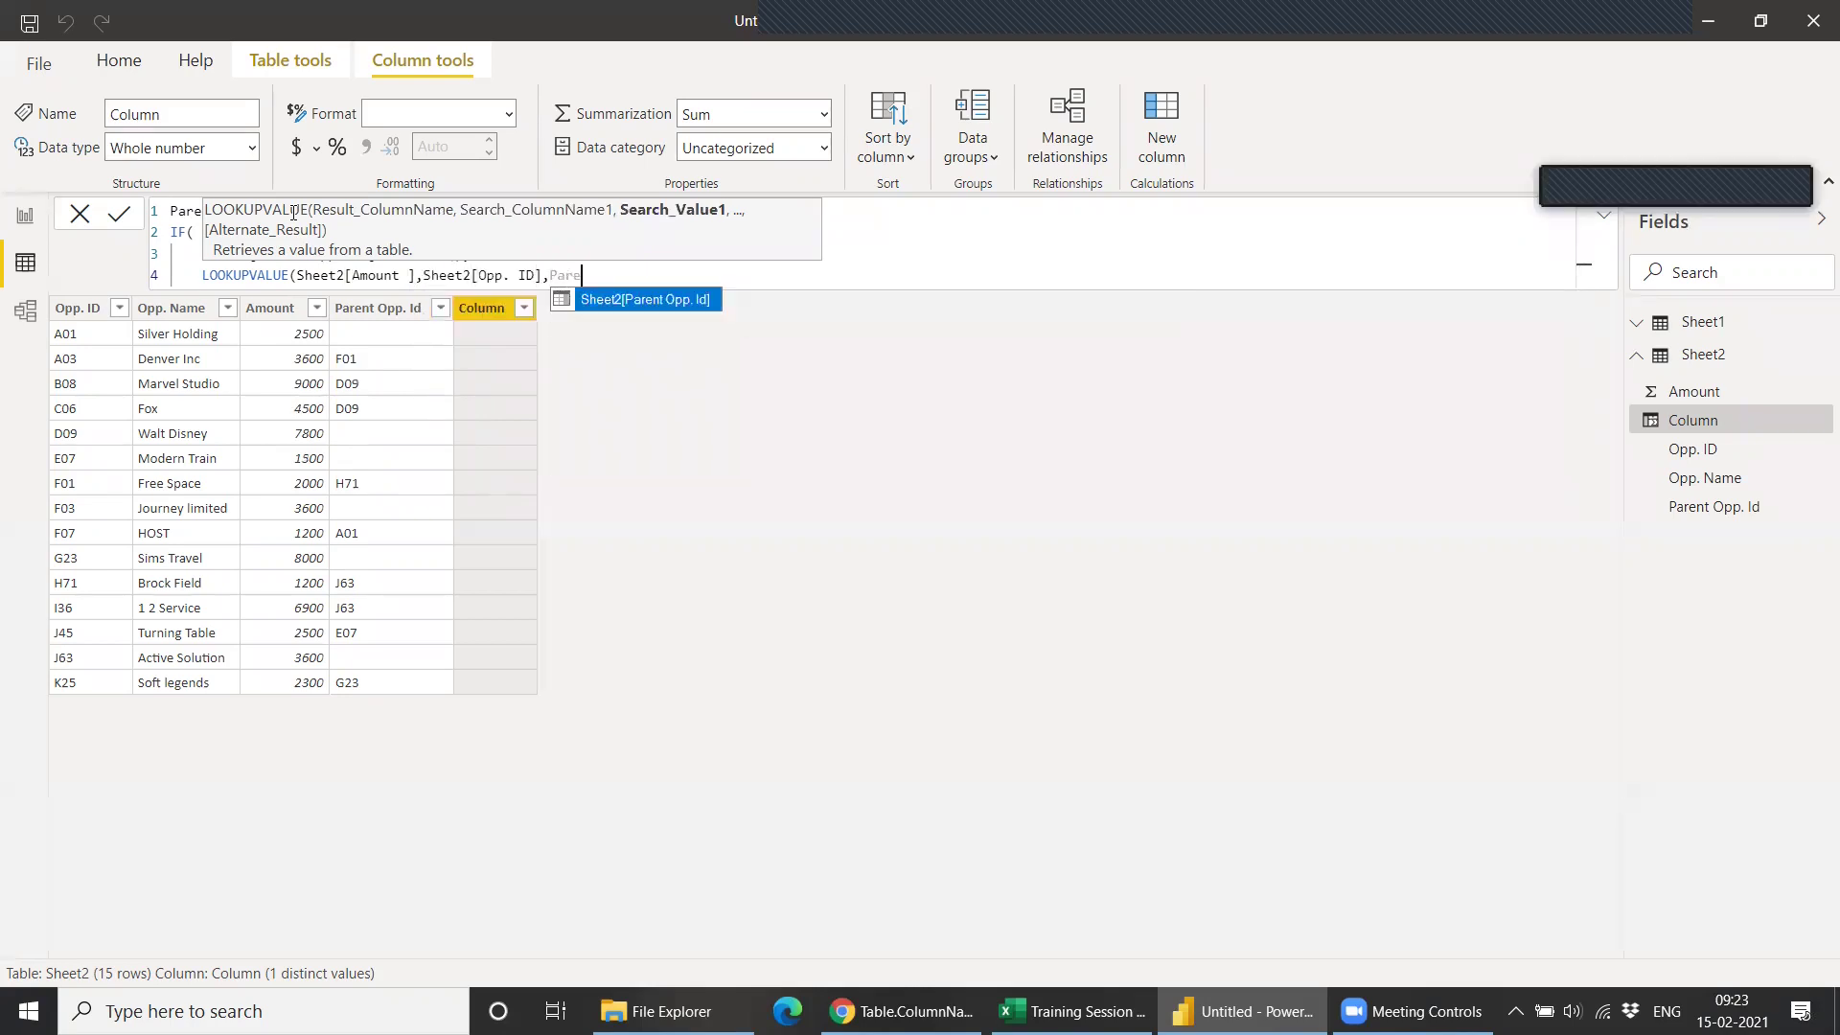
{"action": "key", "text": "Tab"}
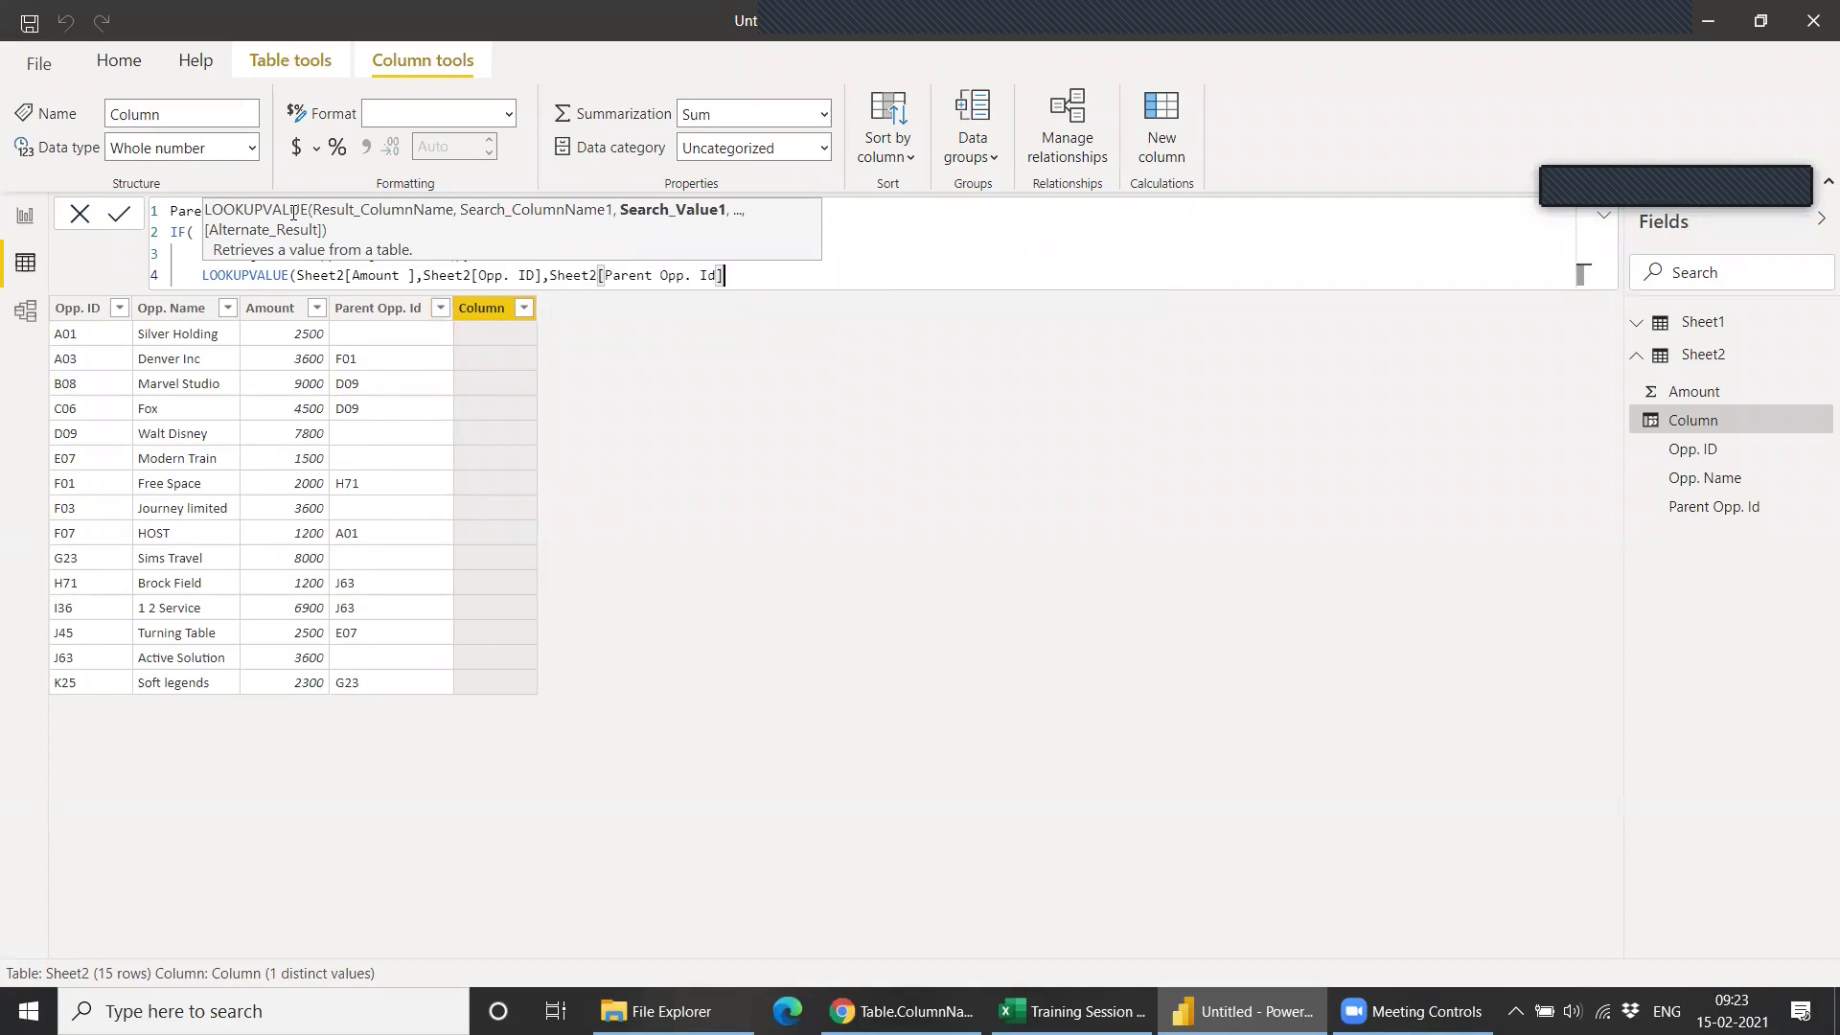
{"action": "type", "text": "),"}
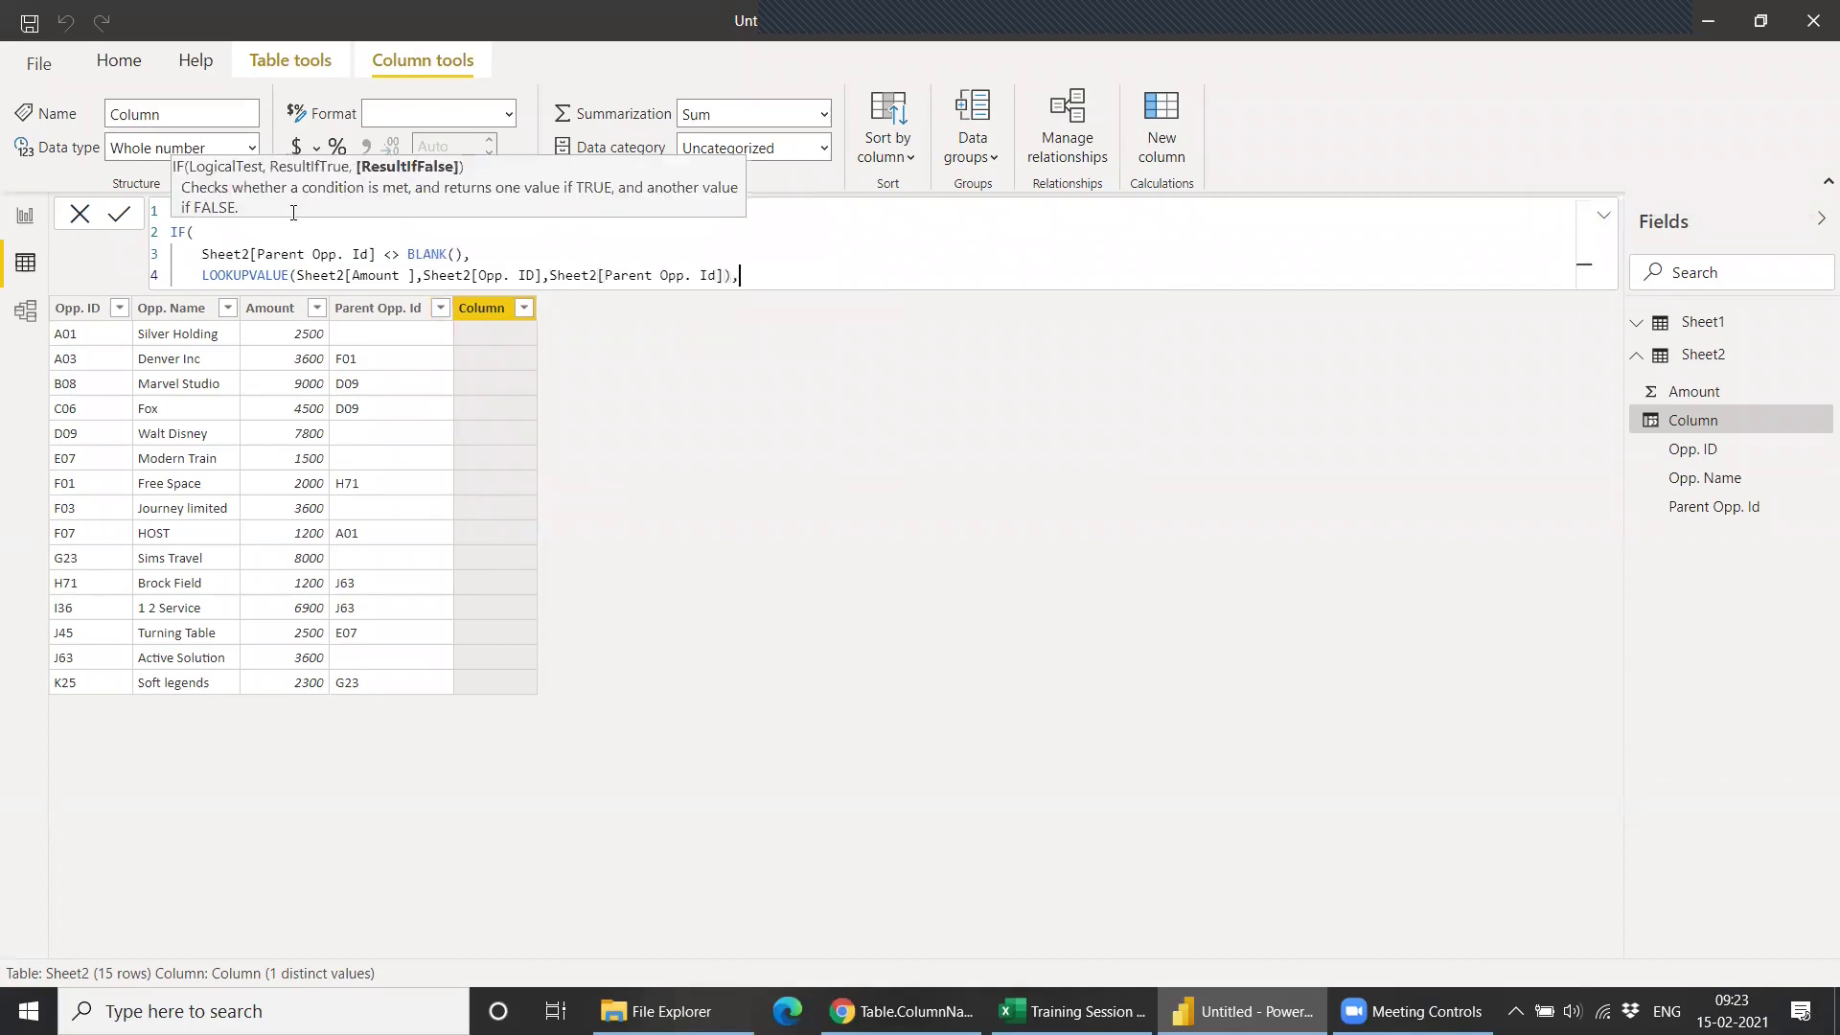
Set the IF's false result to BLANK() on its own line, close the function and commit the formula.
{"action": "key", "text": "shift+Return"}
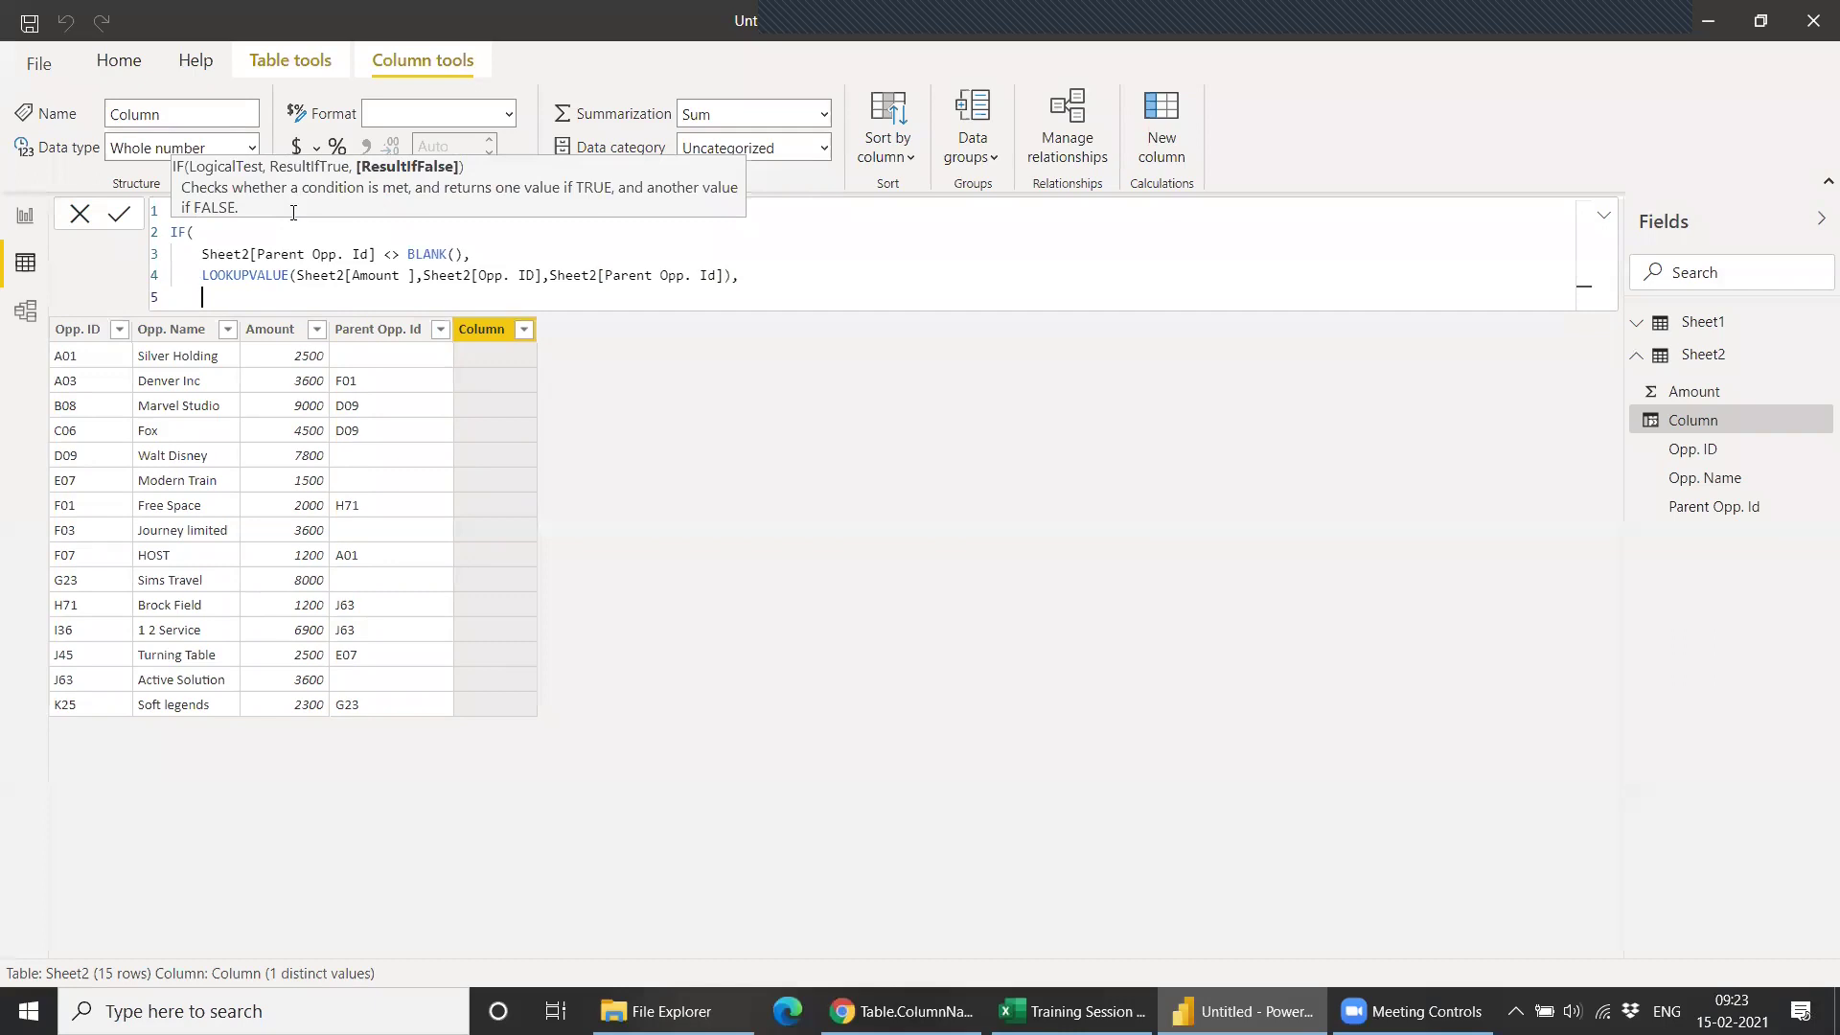
{"action": "type", "text": "BLANK()"}
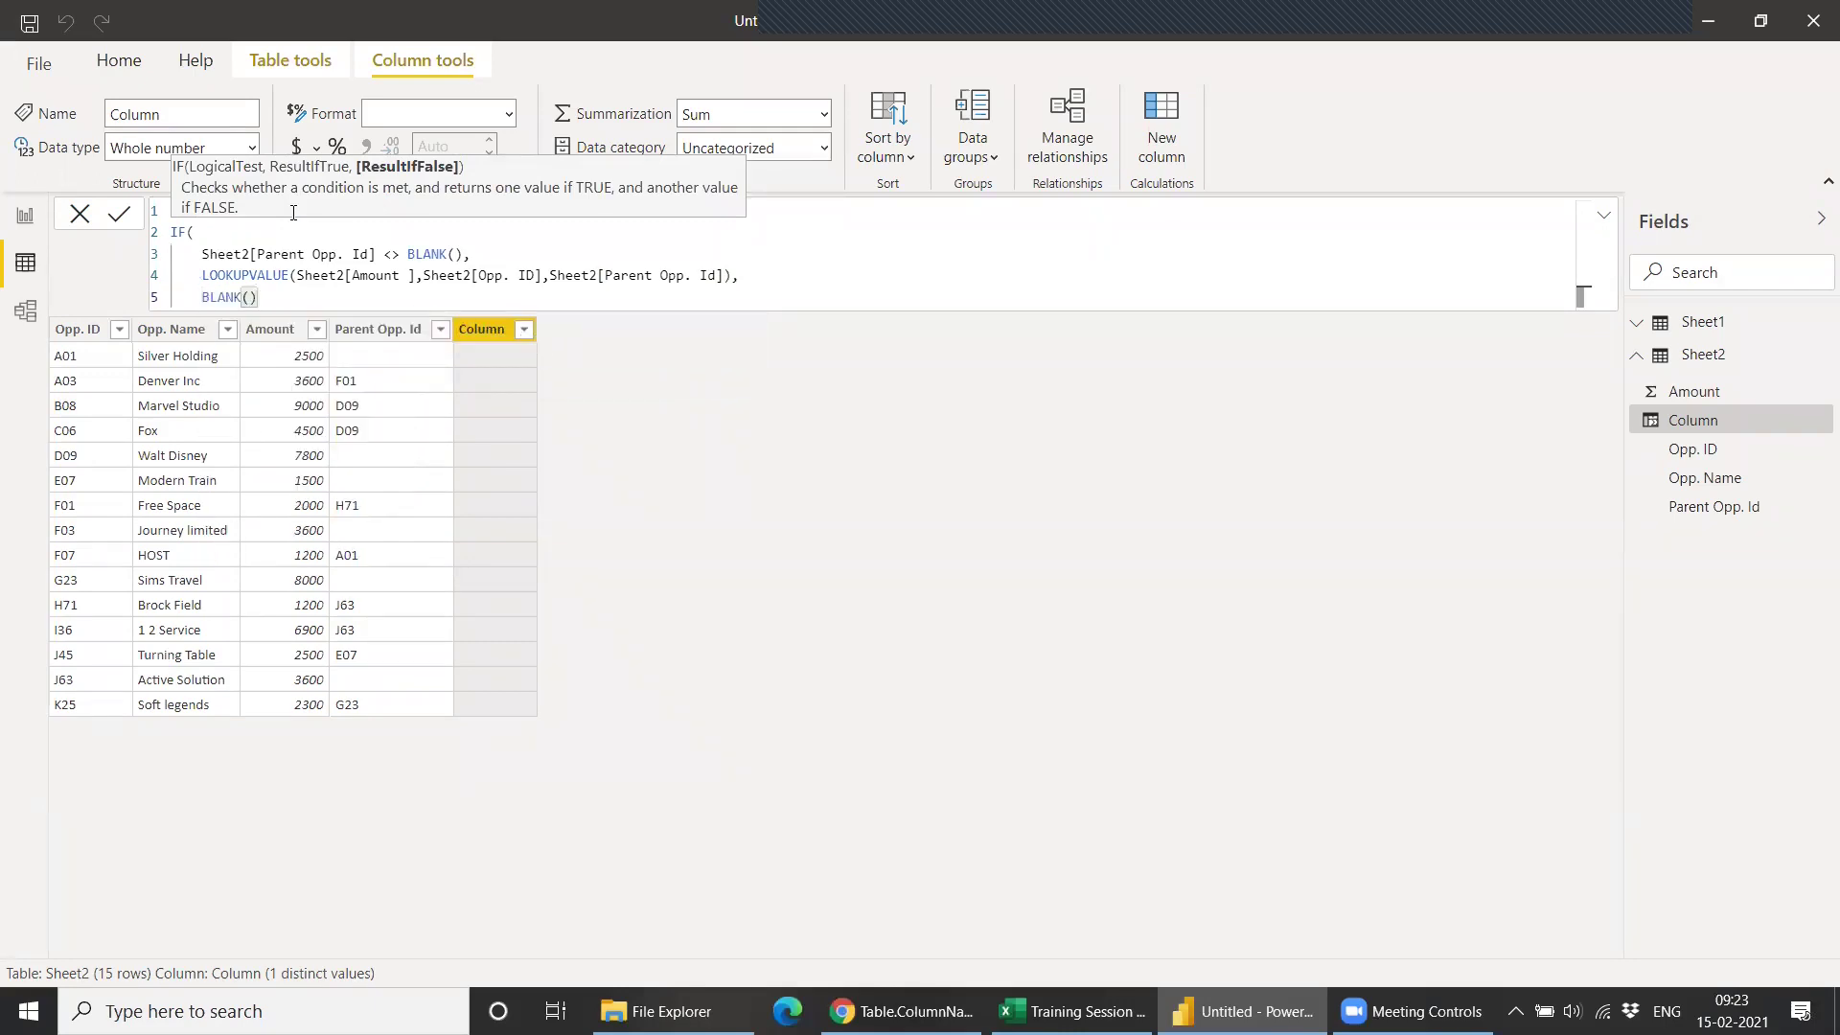
{"action": "key", "text": "shift+Return"}
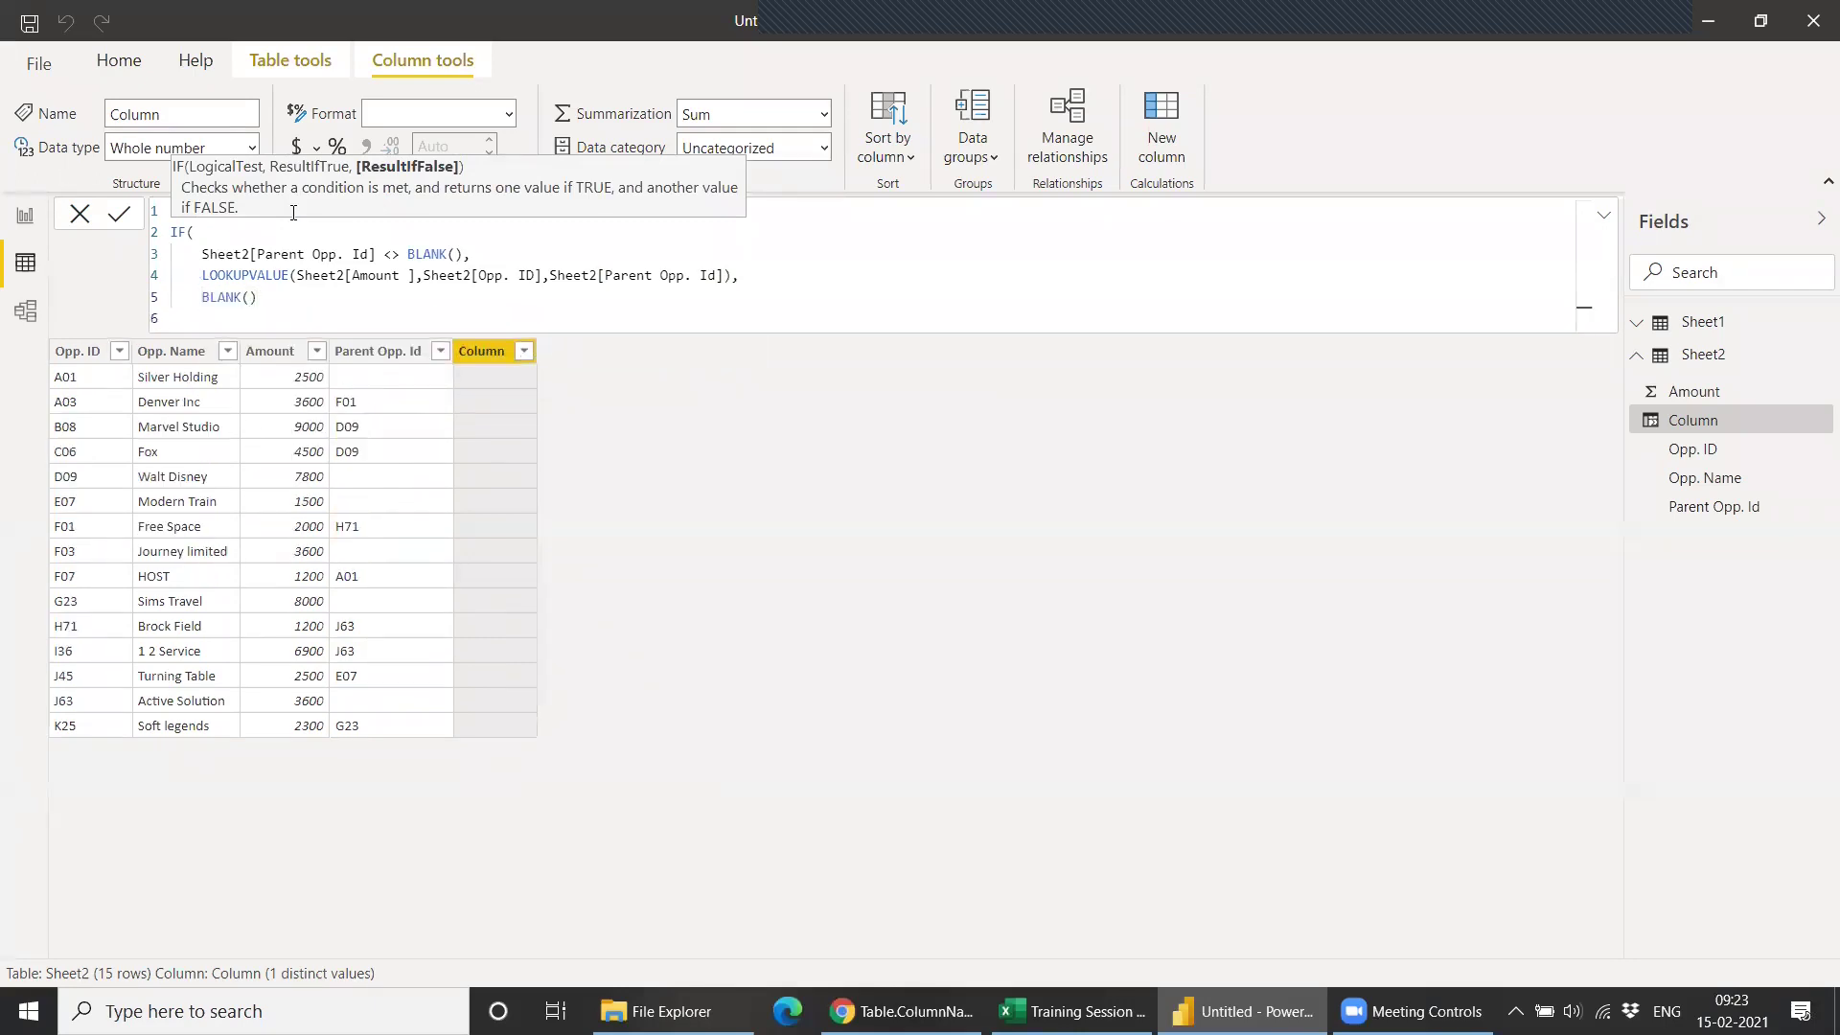
{"action": "type", "text": ")"}
{"action": "key", "text": "Return"}
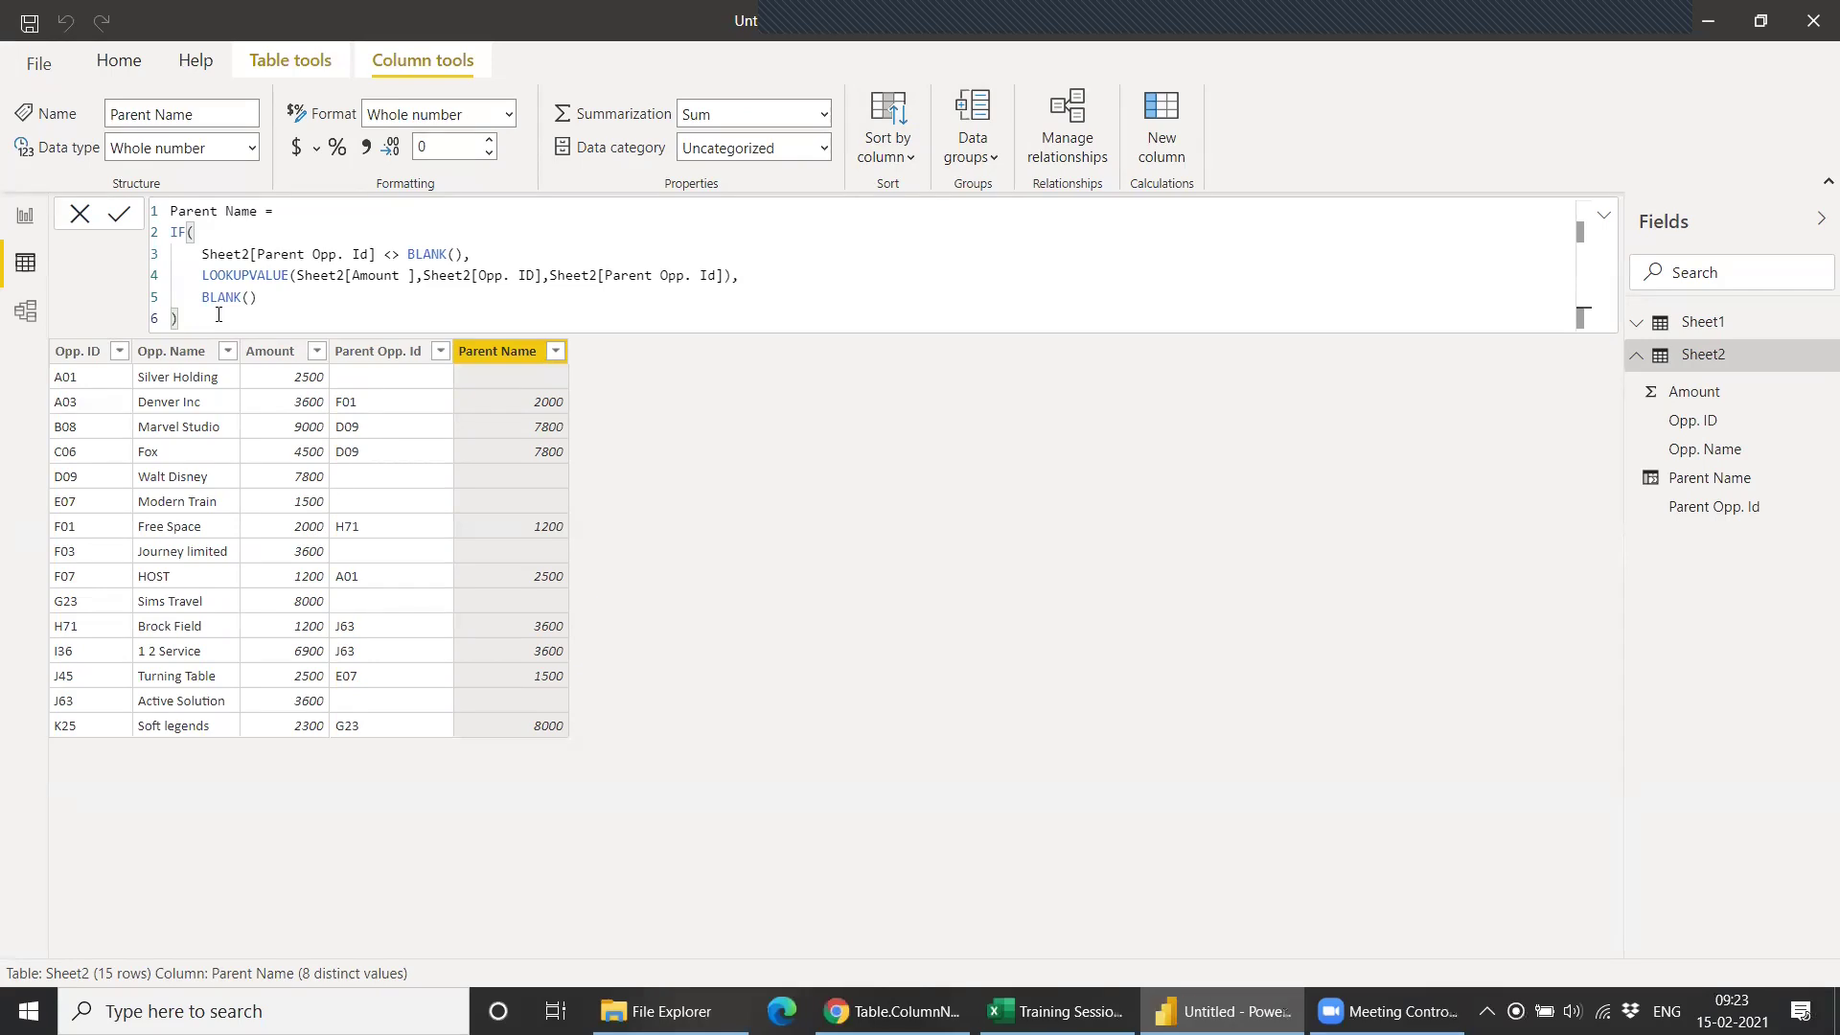
Assign the existing IF expression to a variable named Pamount at the start of the Parent Name formula.
{"action": "left_click", "coordinate": [293, 205]}
{"action": "key", "text": "shift+Return"}
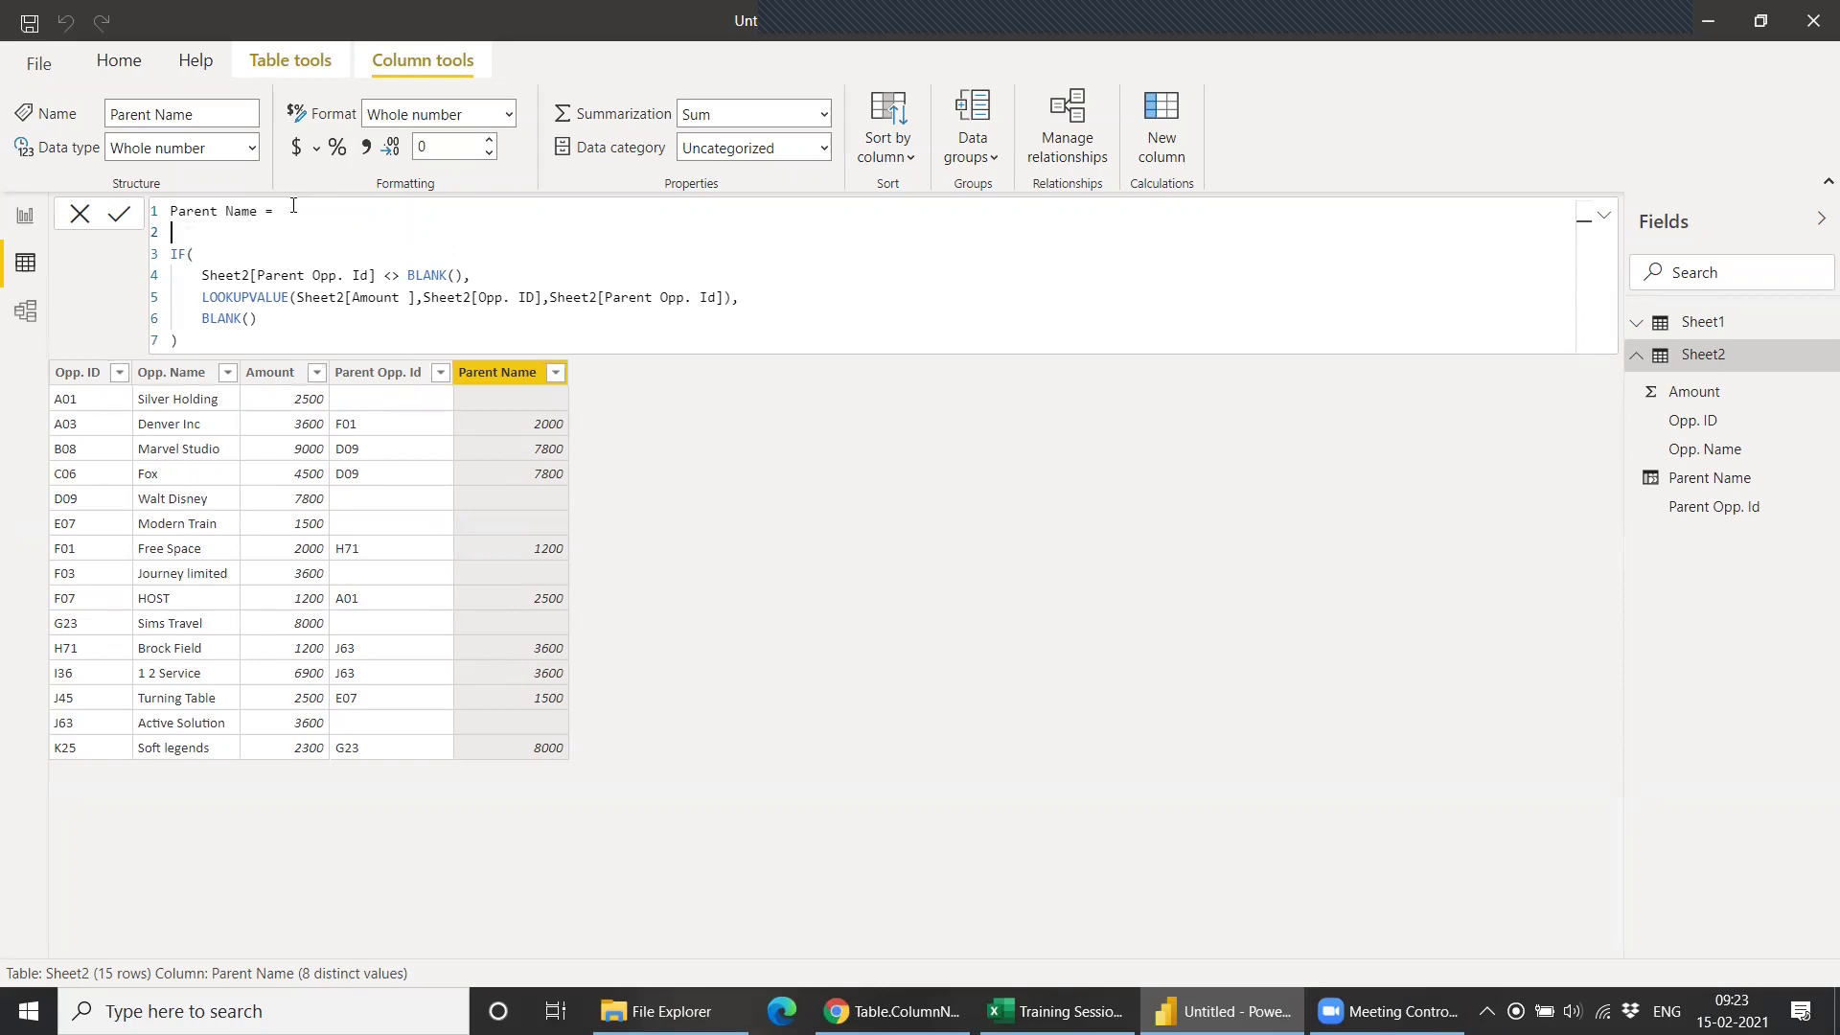
{"action": "type", "text": "Var "}
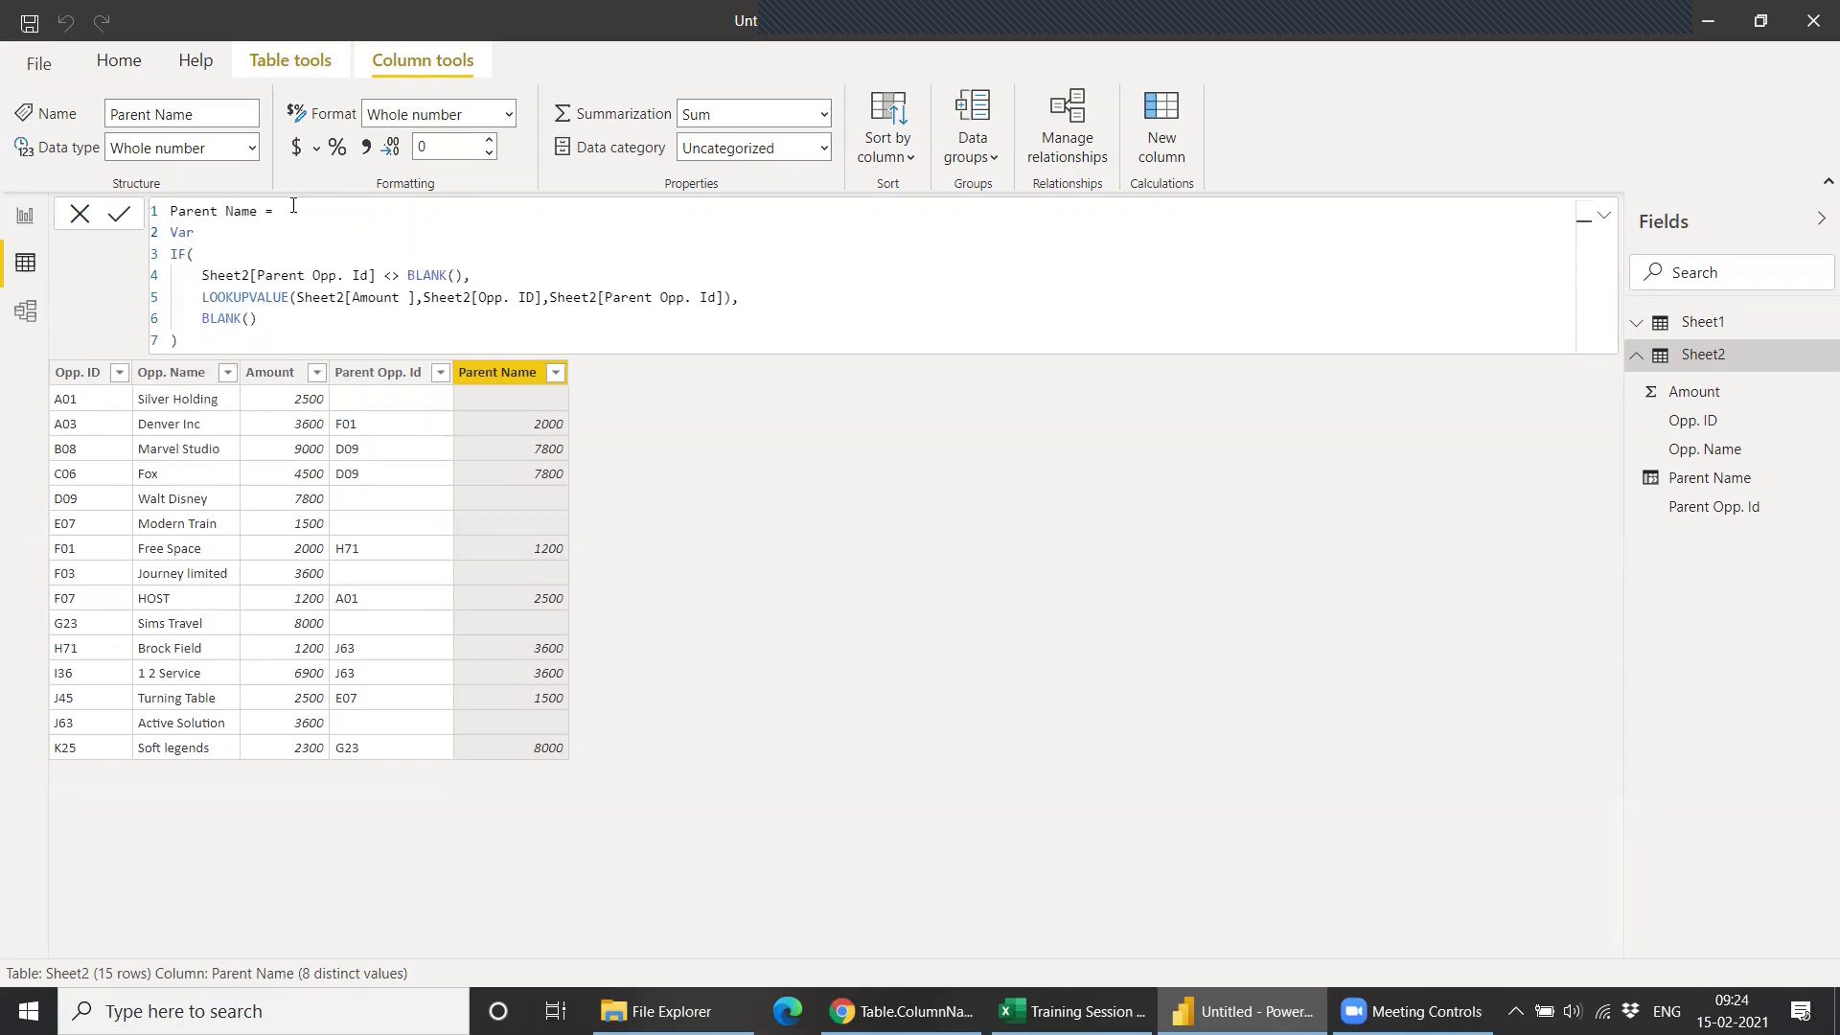
{"action": "type", "text": "Pamount ="}
Add a Return statement below the Pamount variable, separated by a blank line.
{"action": "left_click", "coordinate": [194, 343]}
{"action": "key", "text": "shift+Return"}
{"action": "key", "text": "shift+Return"}
{"action": "type", "text": "R"}
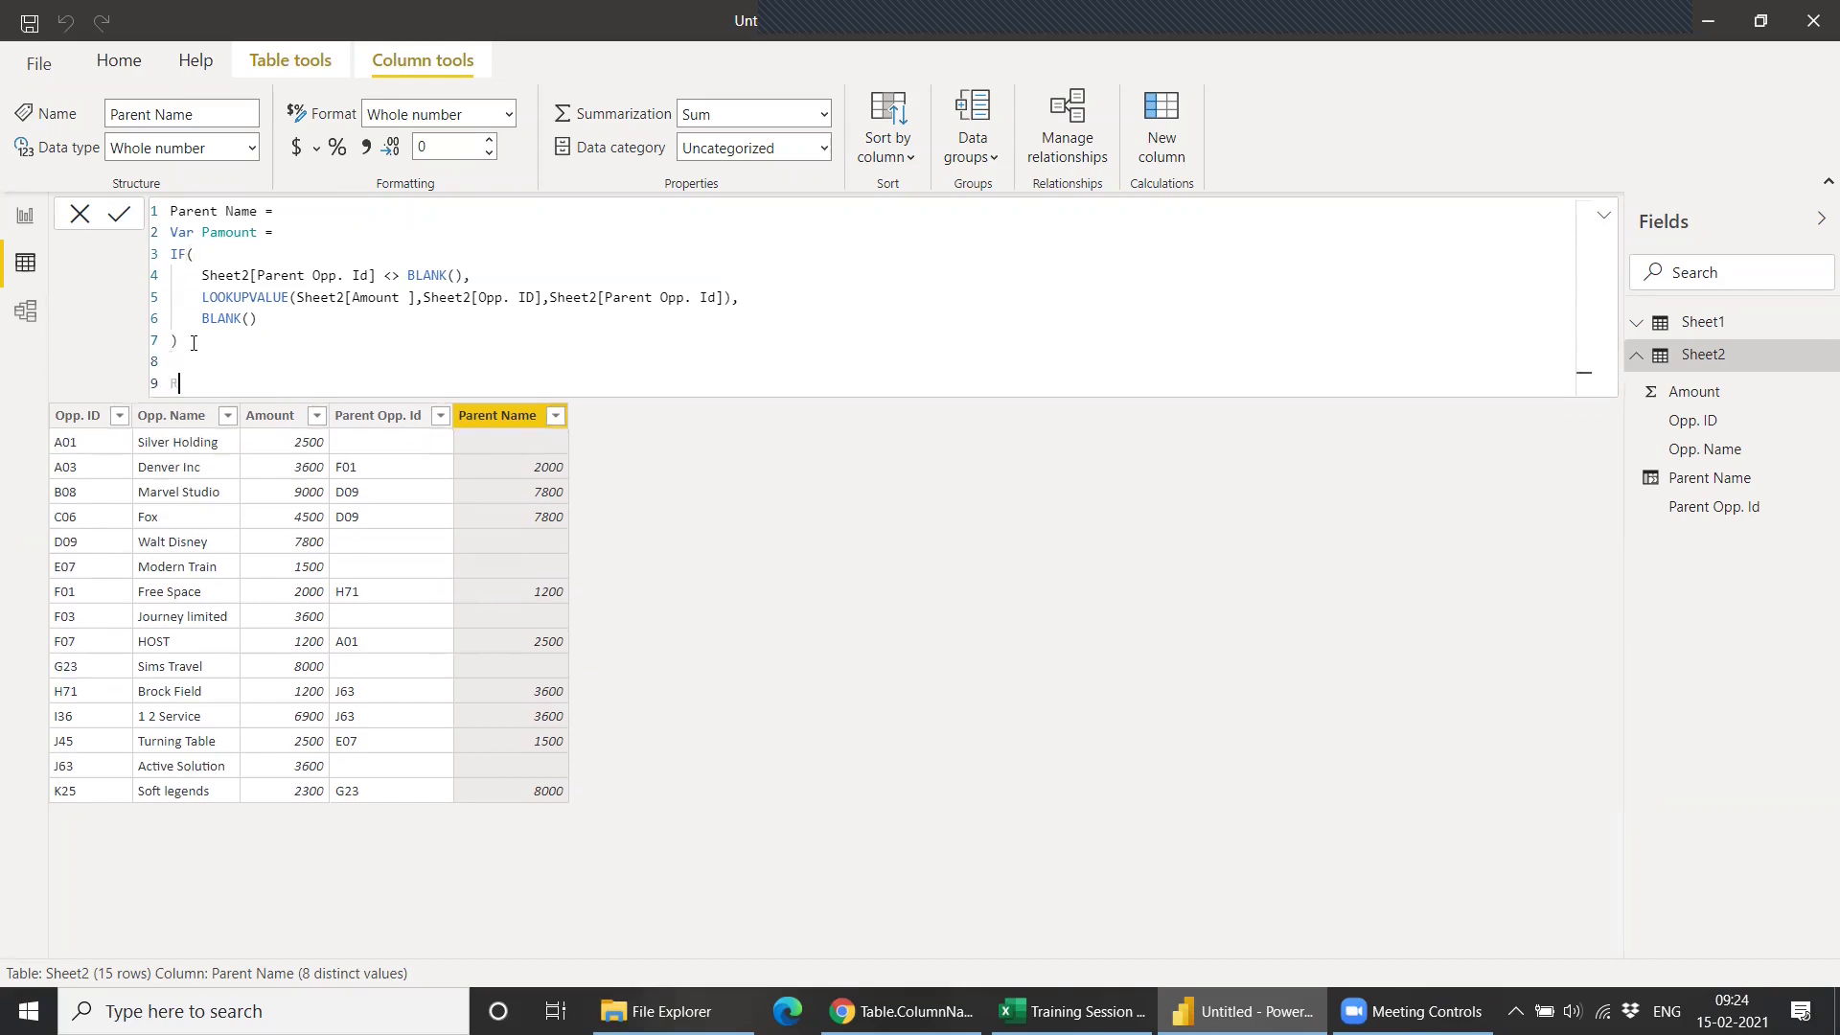
{"action": "type", "text": "eturn"}
{"action": "key", "text": "shift+Return"}
Begin the returned expression with an IF function whose condition is Pamount > 2300.
{"action": "type", "text": "IF("}
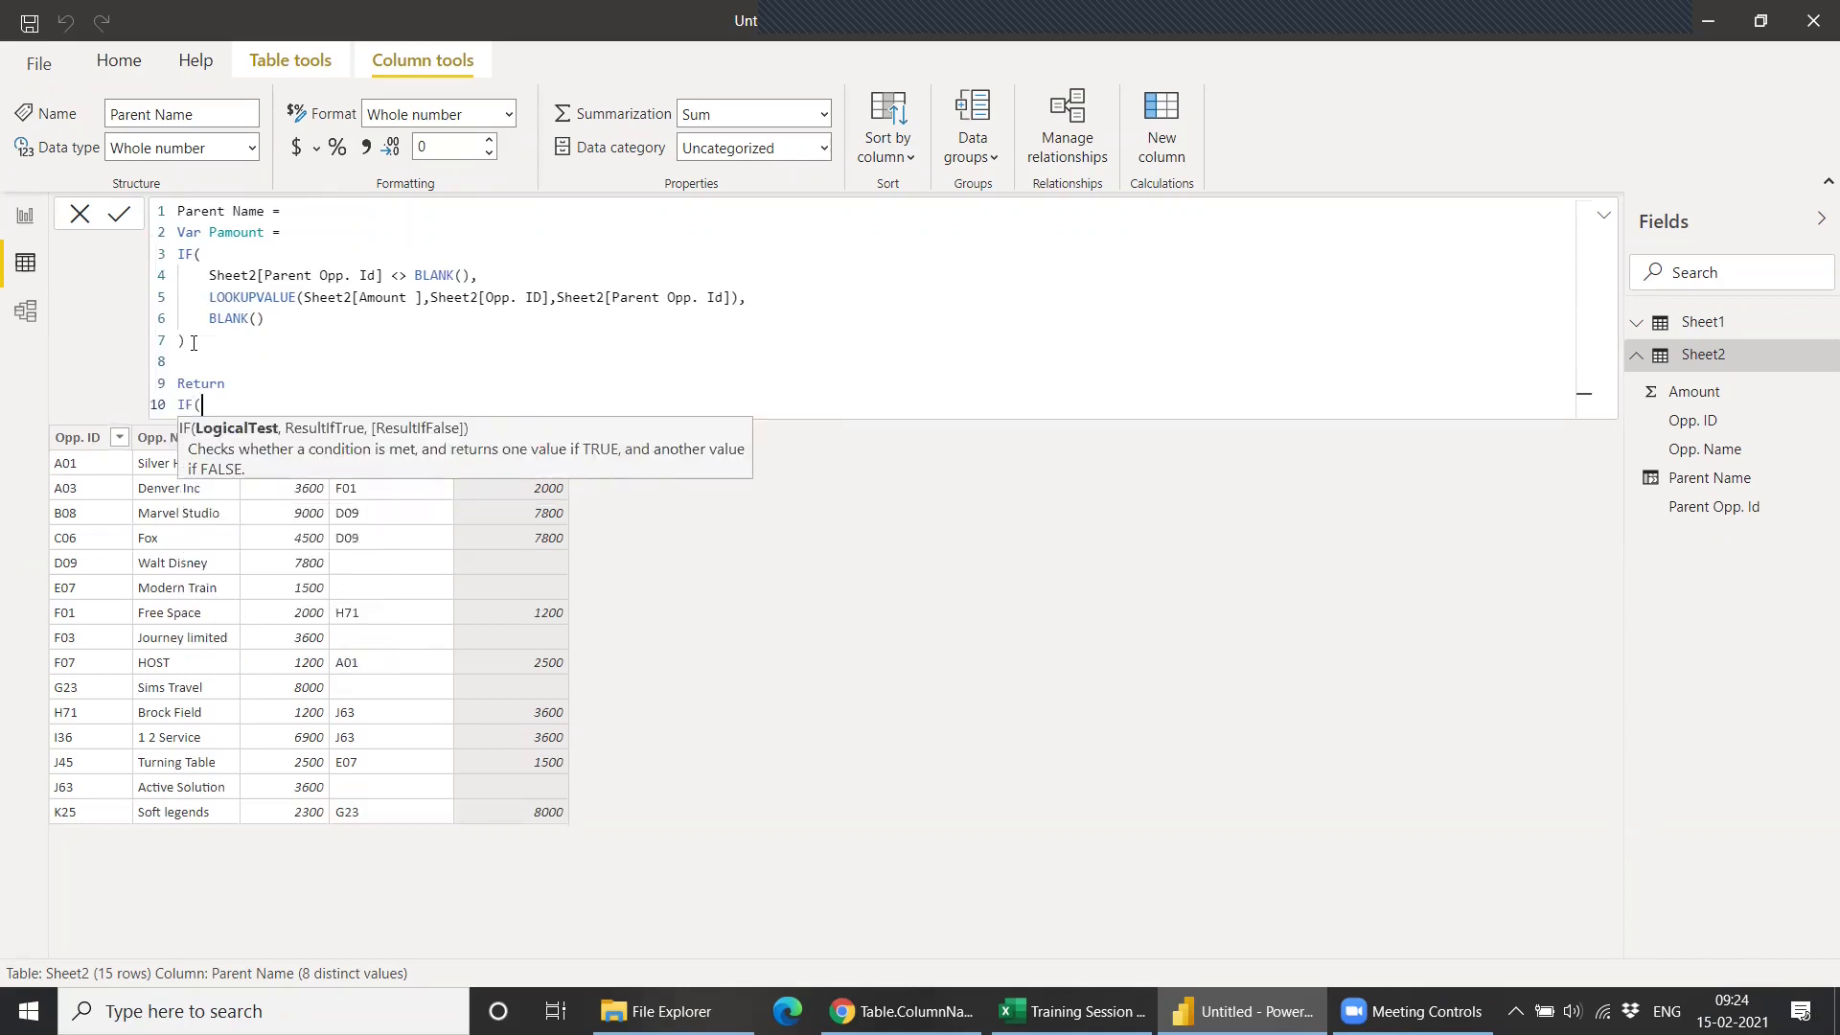
{"action": "key", "text": "shift+Return"}
{"action": "type", "text": "par"}
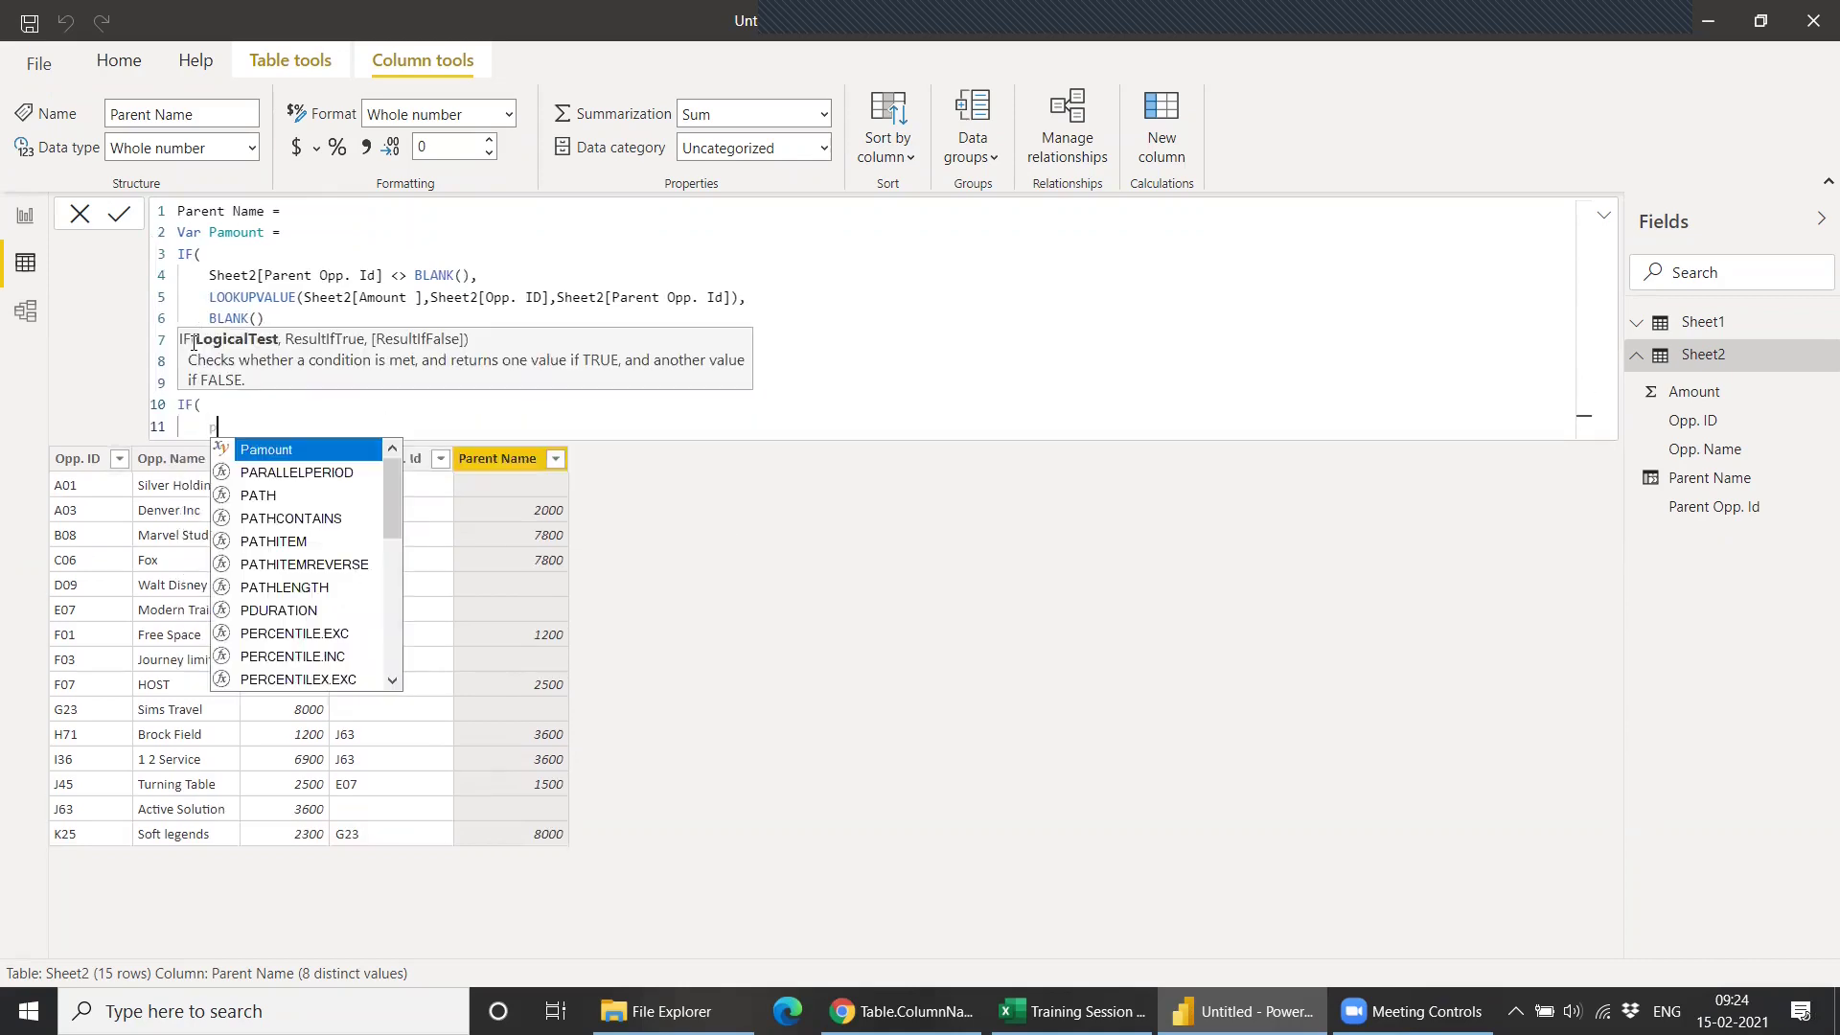
{"action": "key", "text": "Down"}
{"action": "key", "text": "Up"}
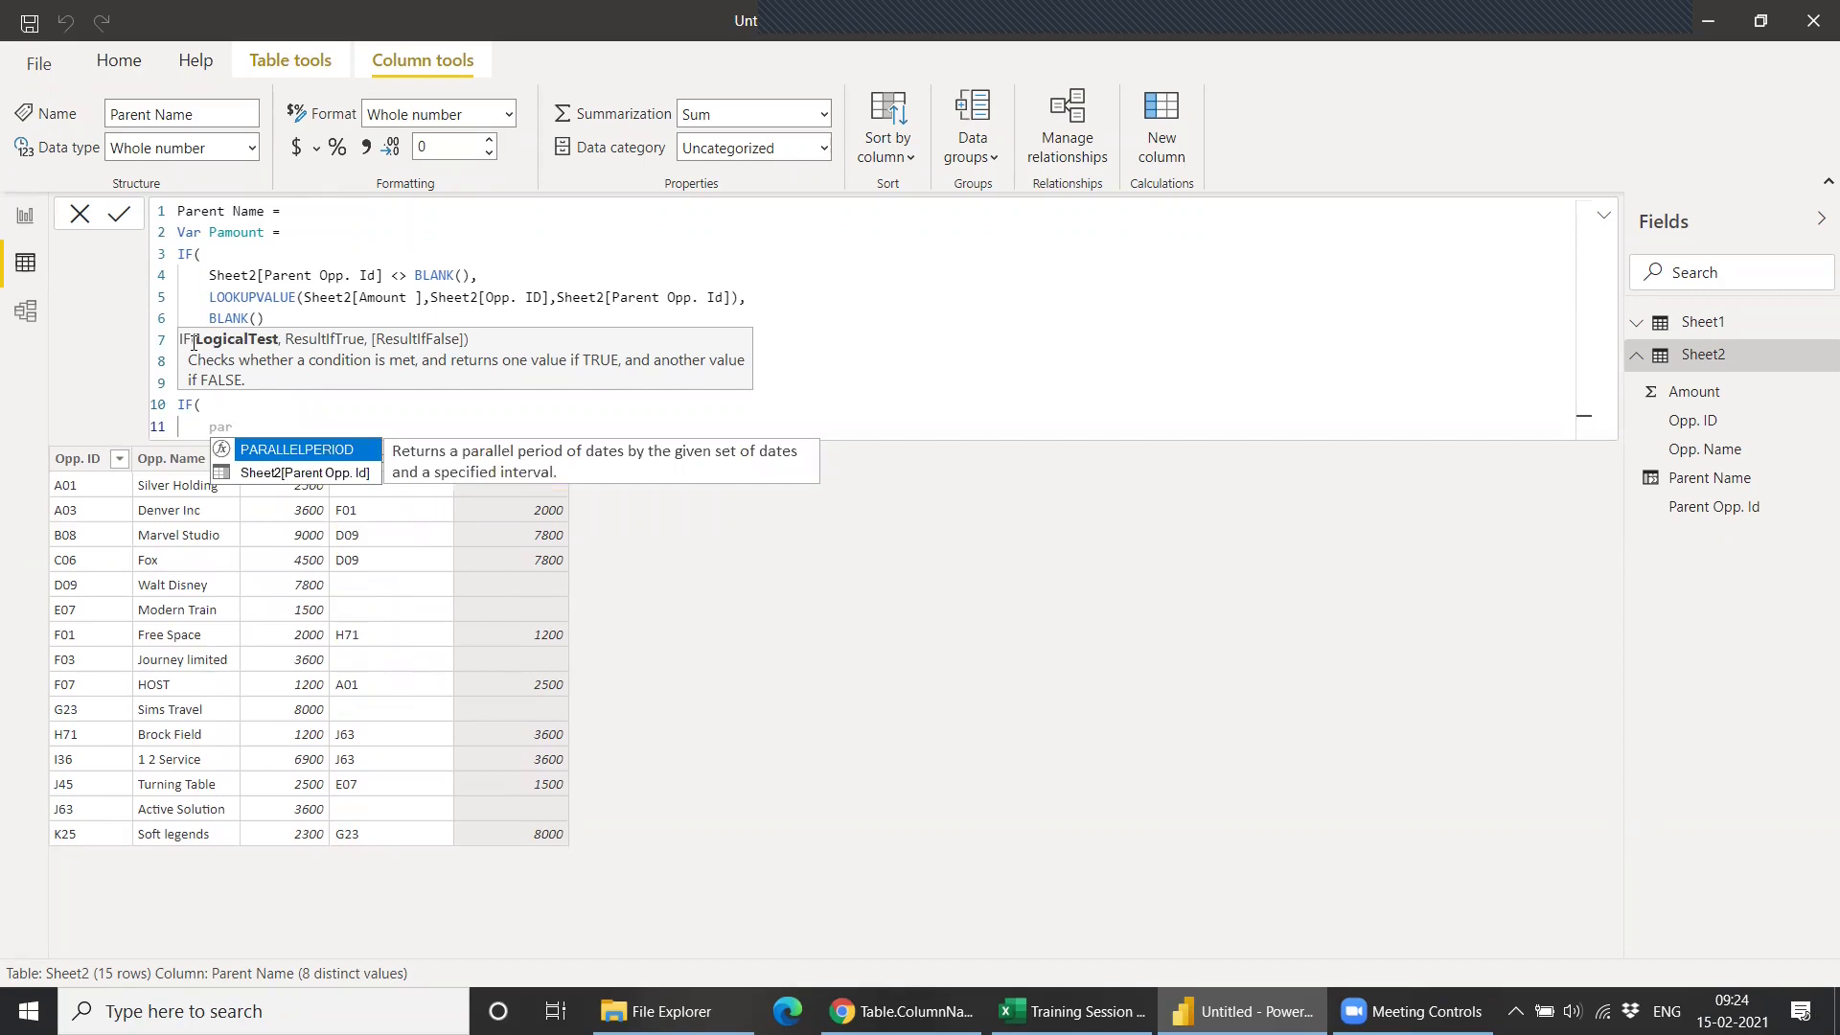
{"action": "key", "text": "BackSpace"}
{"action": "key", "text": "Tab"}
{"action": "type", "text": ">"}
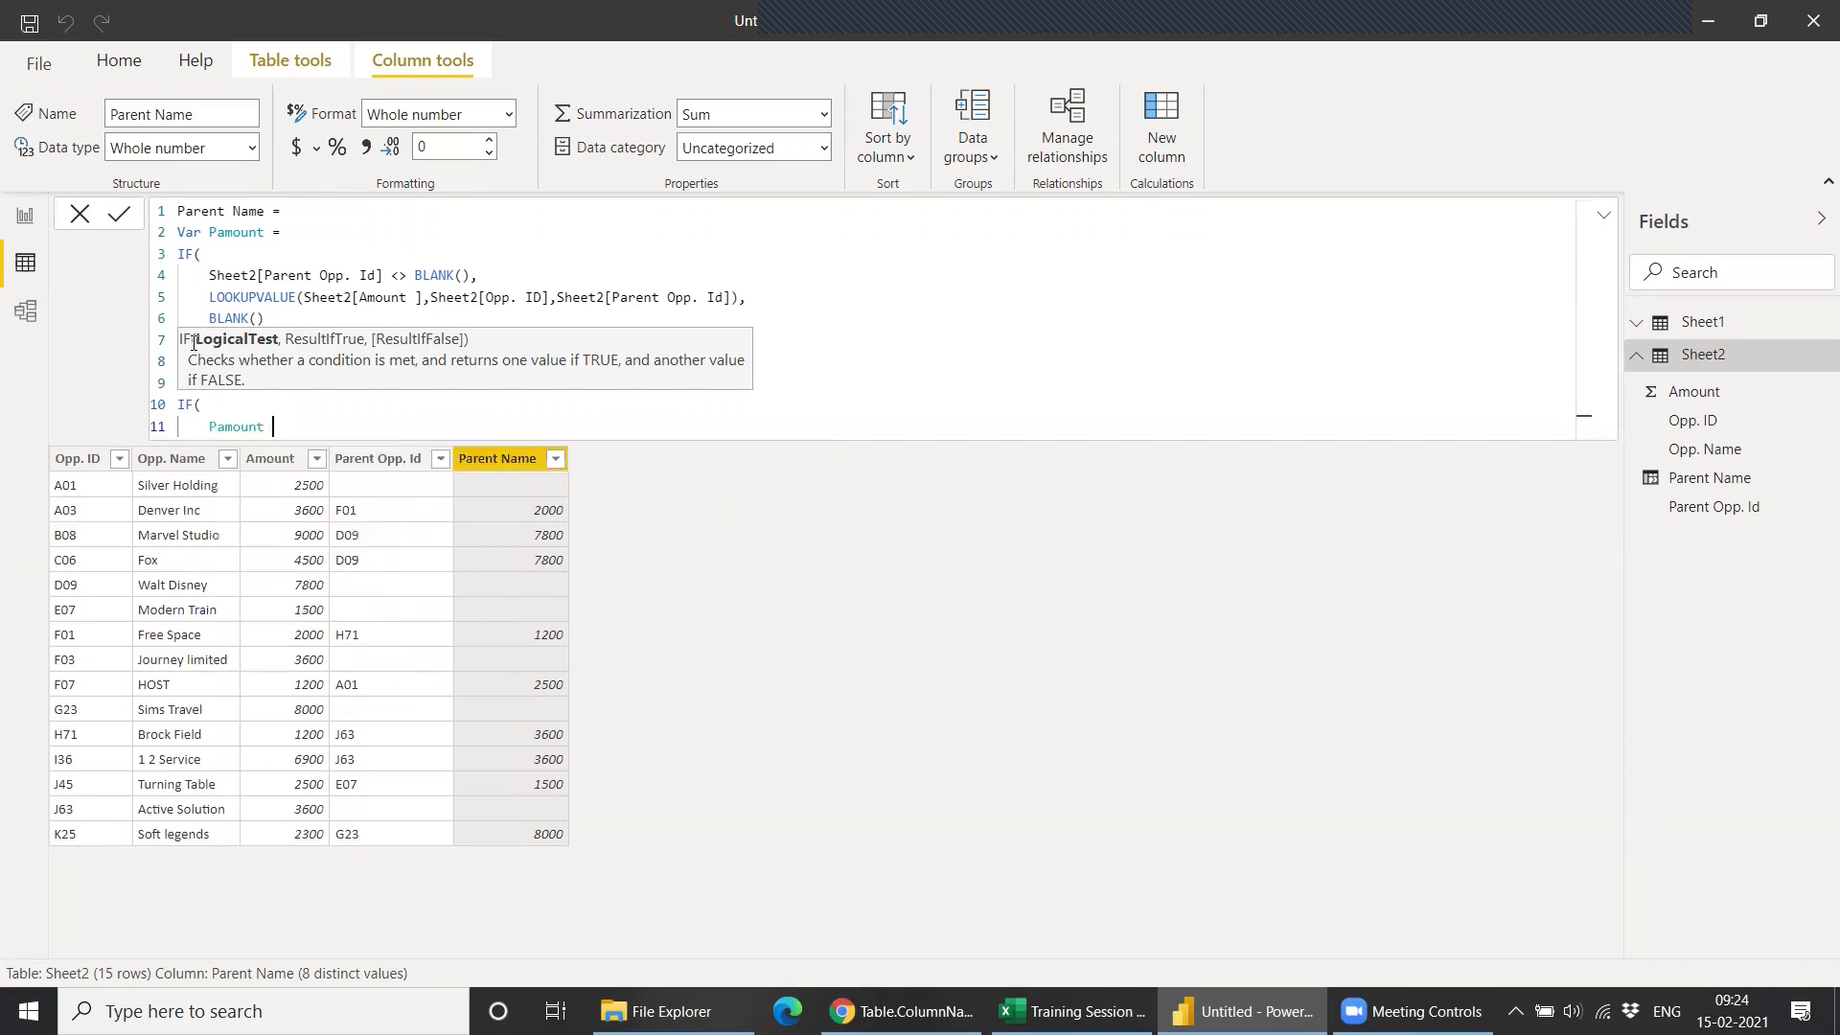
{"action": "type", "text": " 2300,"}
Set the returned IF's true result to 1 and false result to 0, close it and commit the formula.
{"action": "key", "text": "shift+Return"}
{"action": "type", "text": "1"}
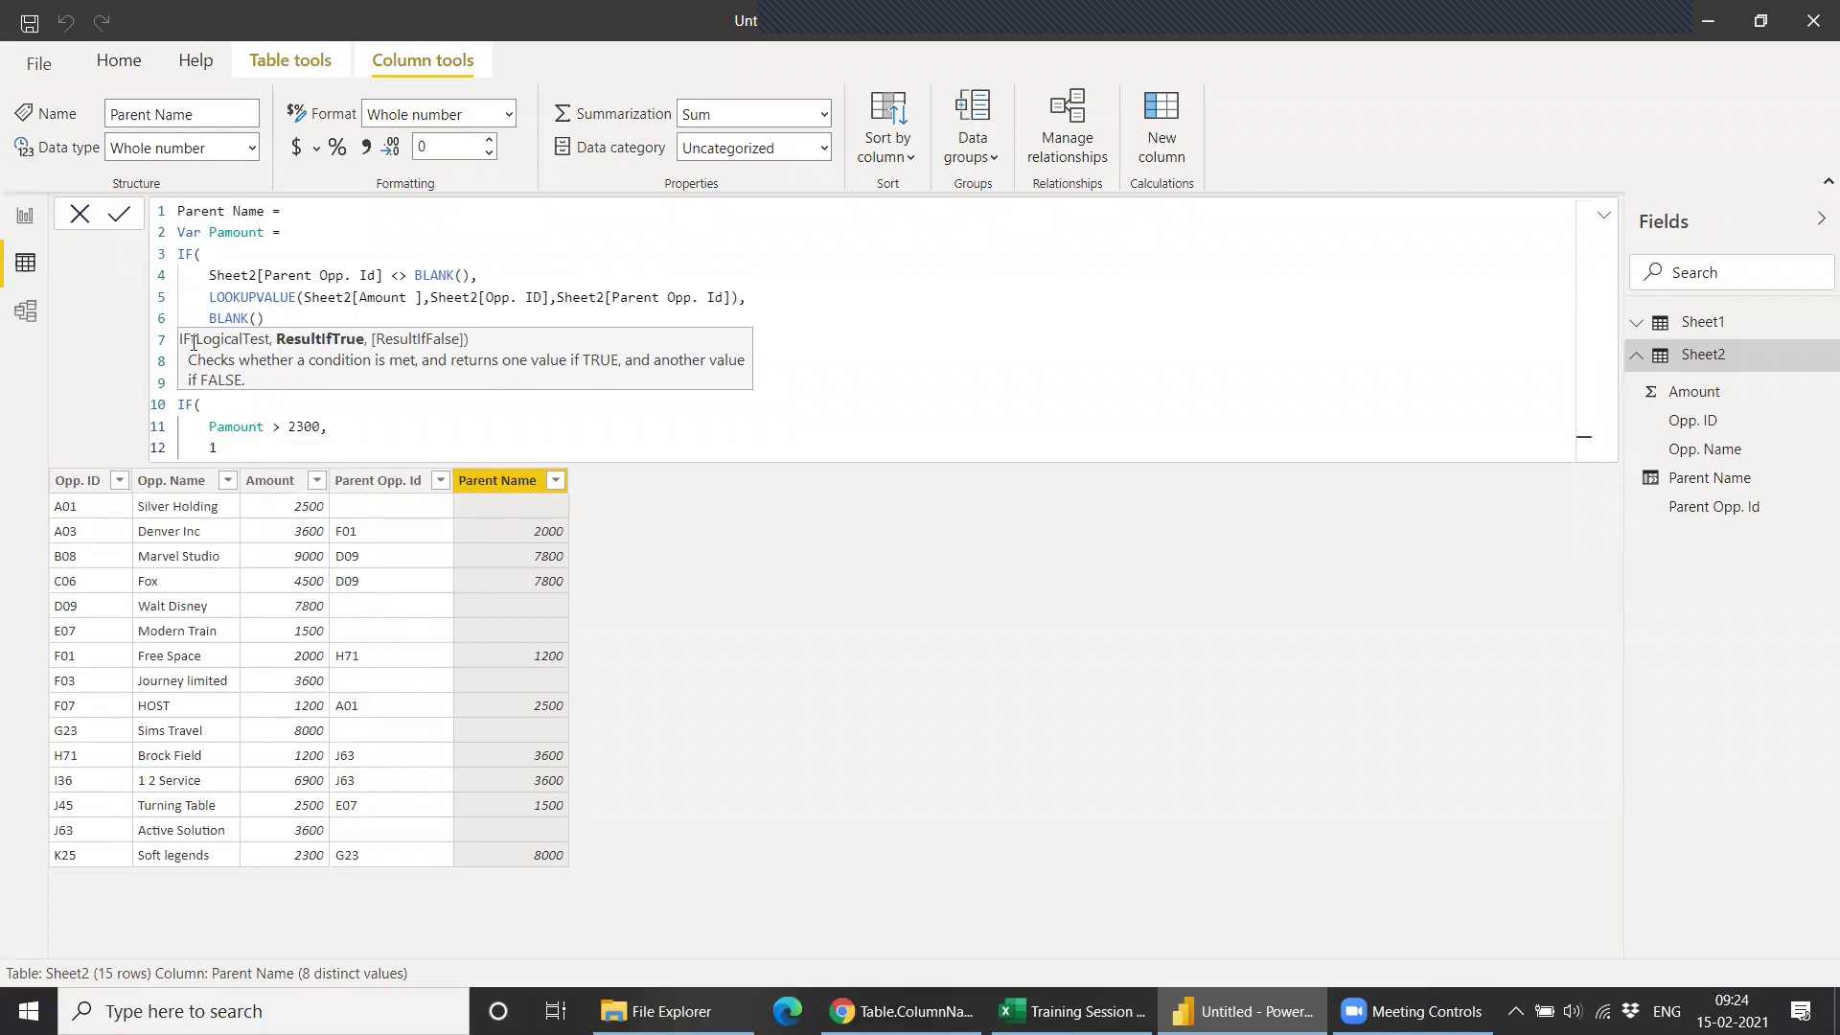
{"action": "type", "text": ","}
{"action": "key", "text": "shift+Return"}
{"action": "type", "text": "0"}
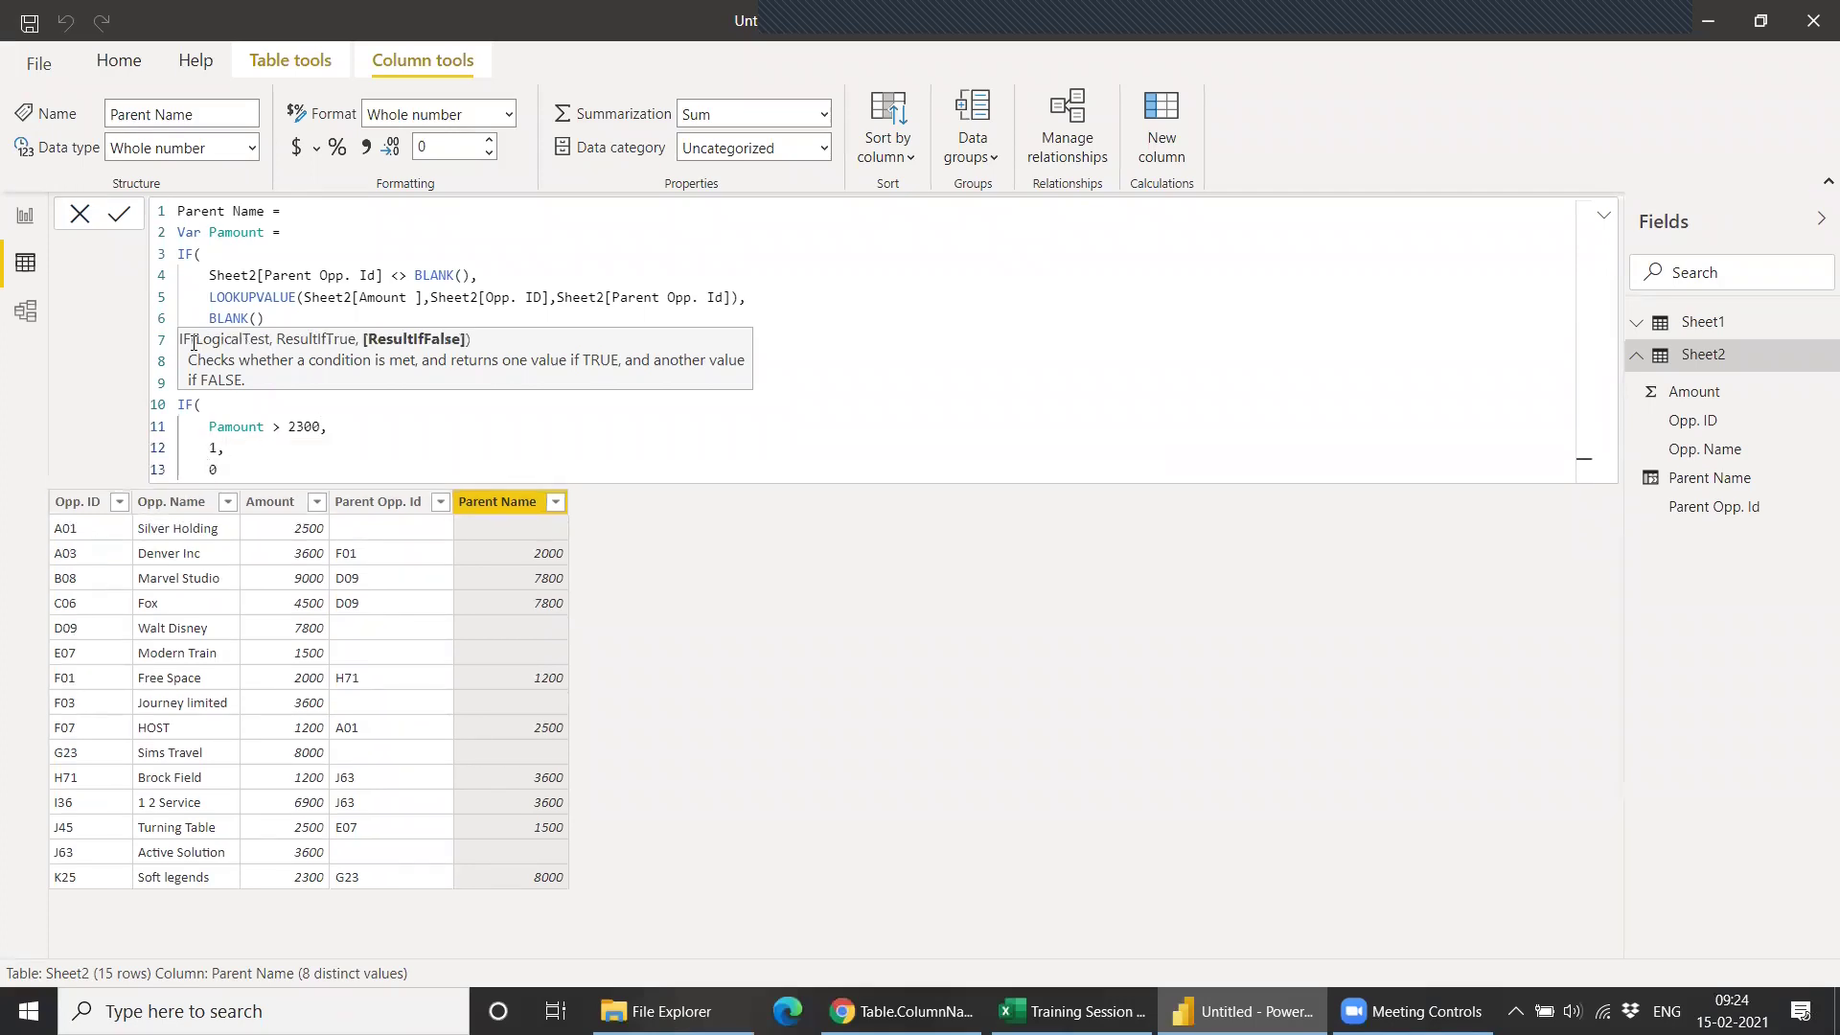
{"action": "key", "text": "shift+Return"}
{"action": "type", "text": ")"}
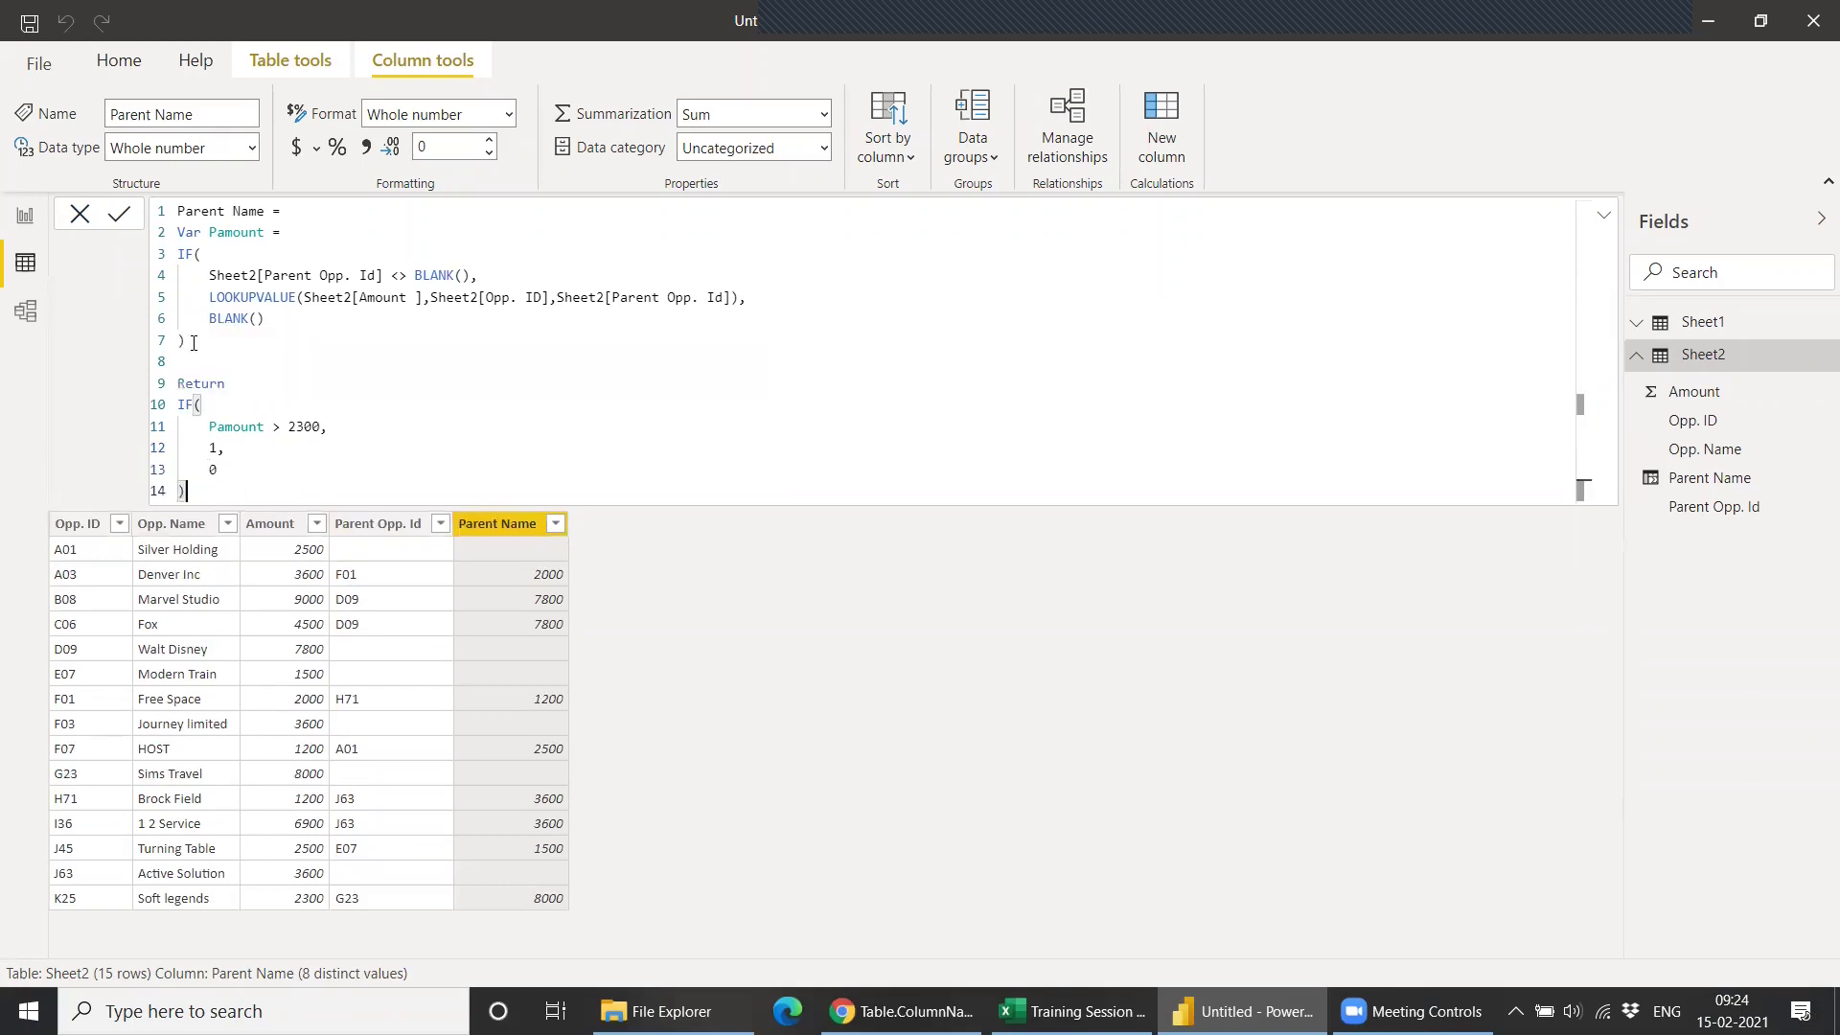
{"action": "key", "text": "Return"}
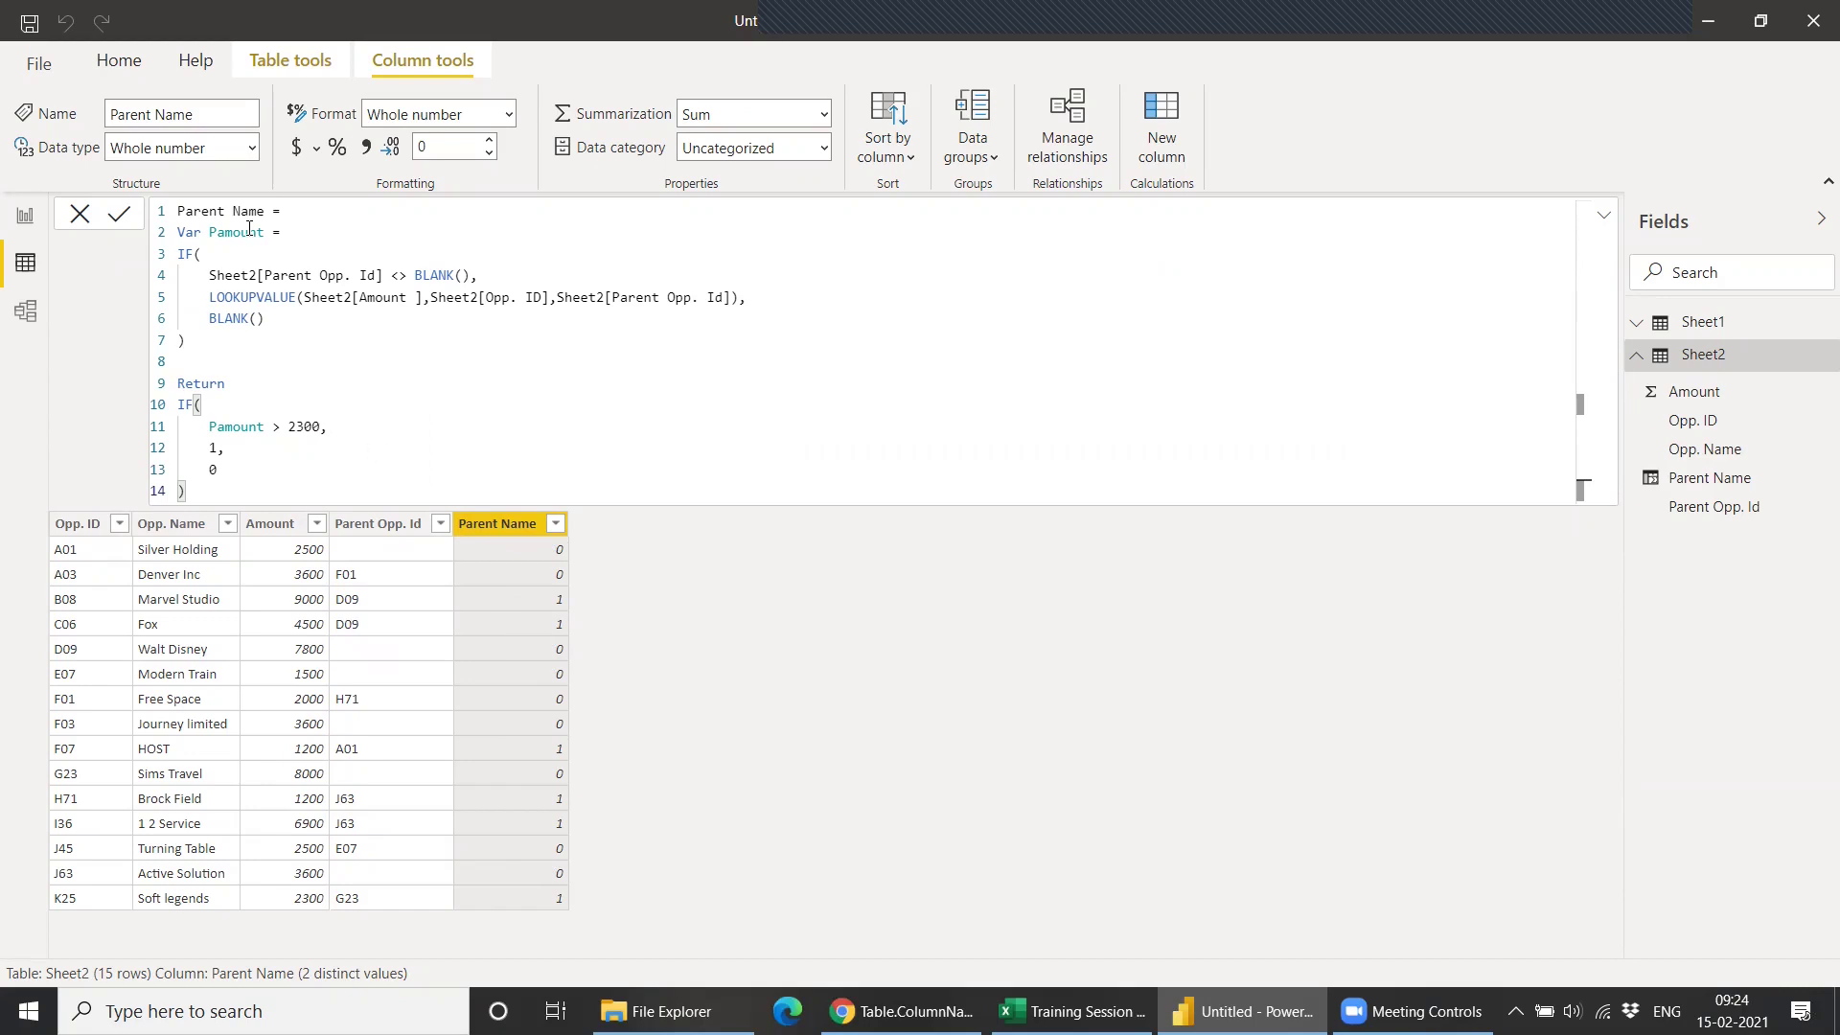
{"action": "left_click_drag", "start_coordinate": [180, 232], "coordinate": [205, 339]}
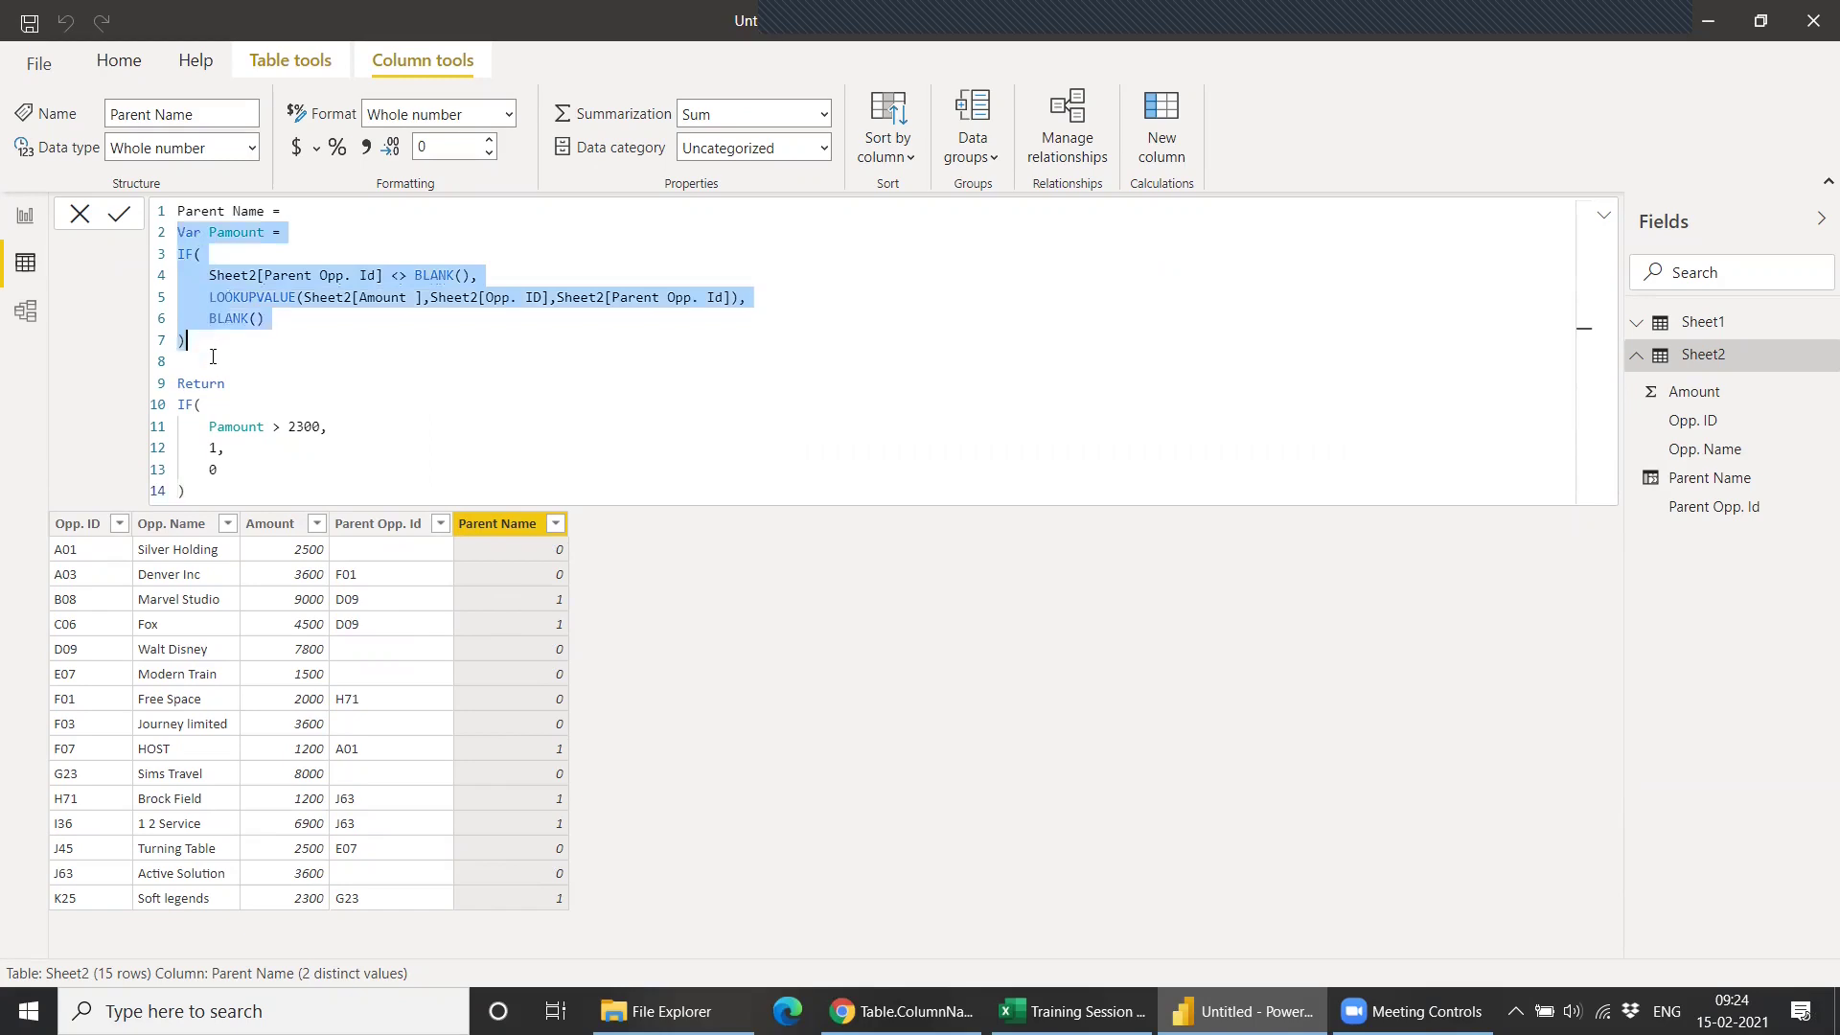
{"action": "left_click", "coordinate": [233, 383]}
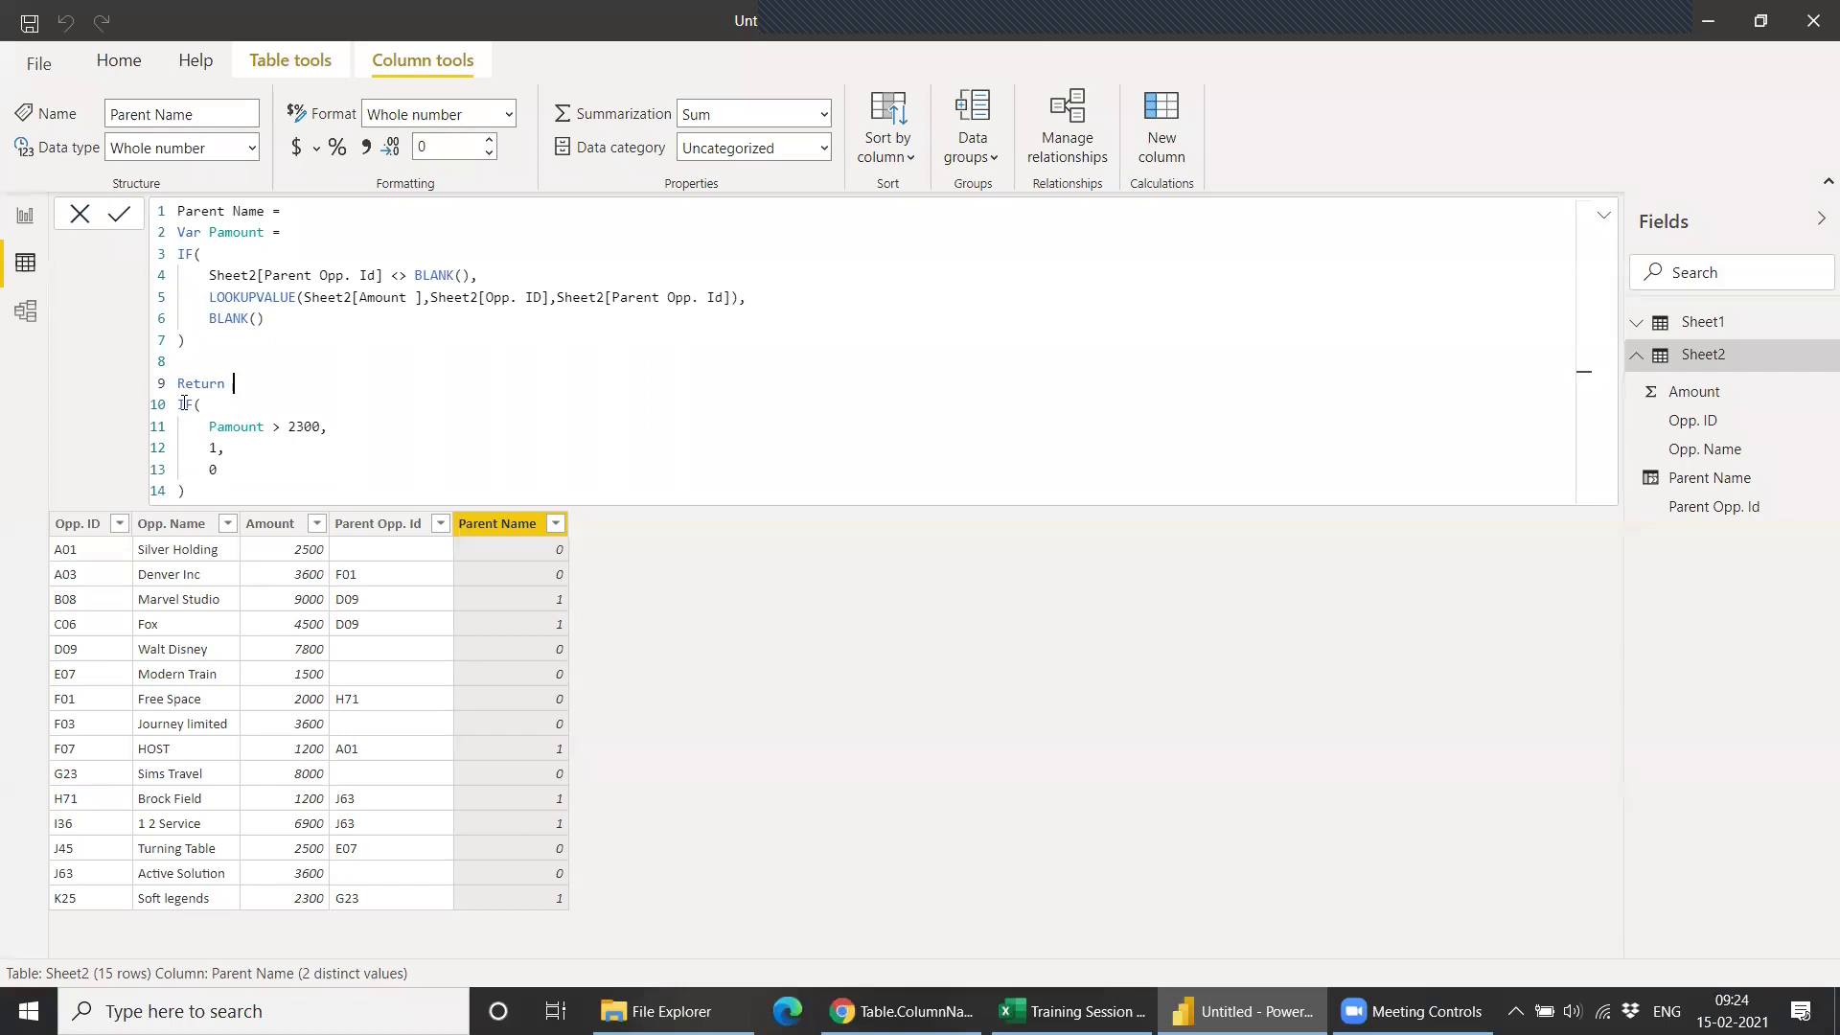
{"action": "left_click_drag", "start_coordinate": [180, 232], "coordinate": [276, 338]}
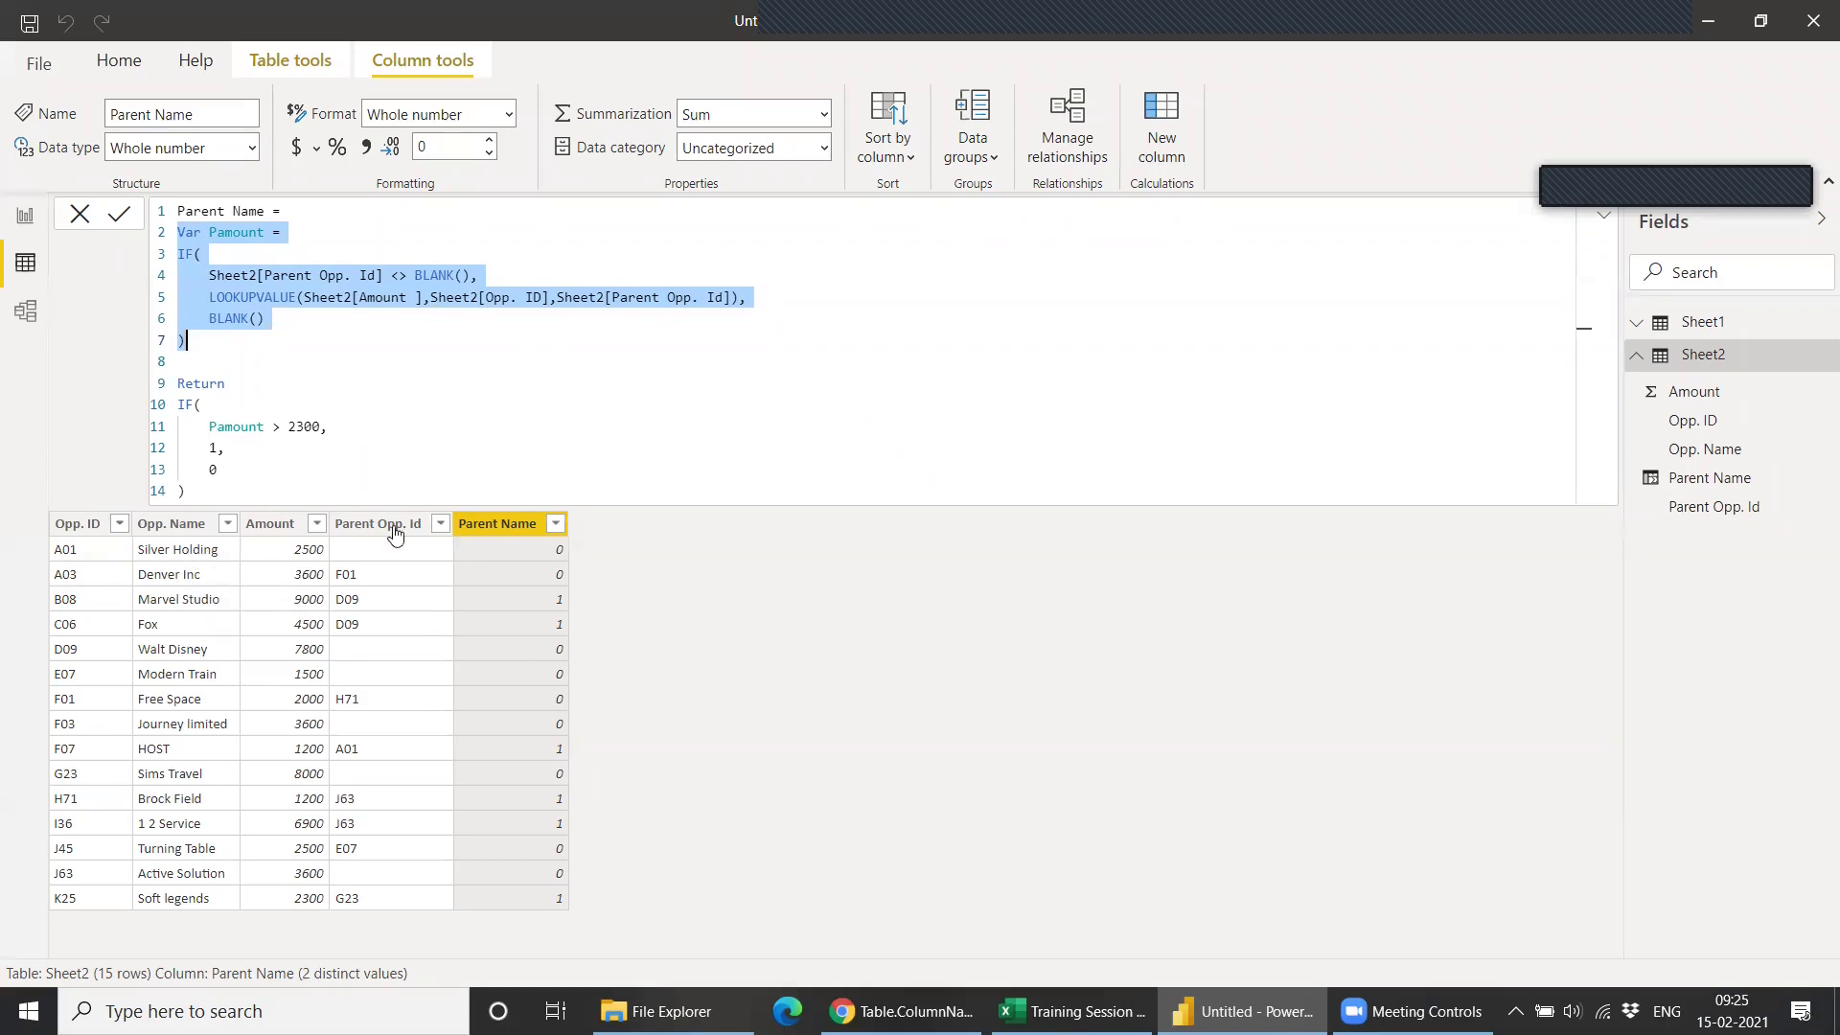
{"action": "left_click", "coordinate": [194, 346]}
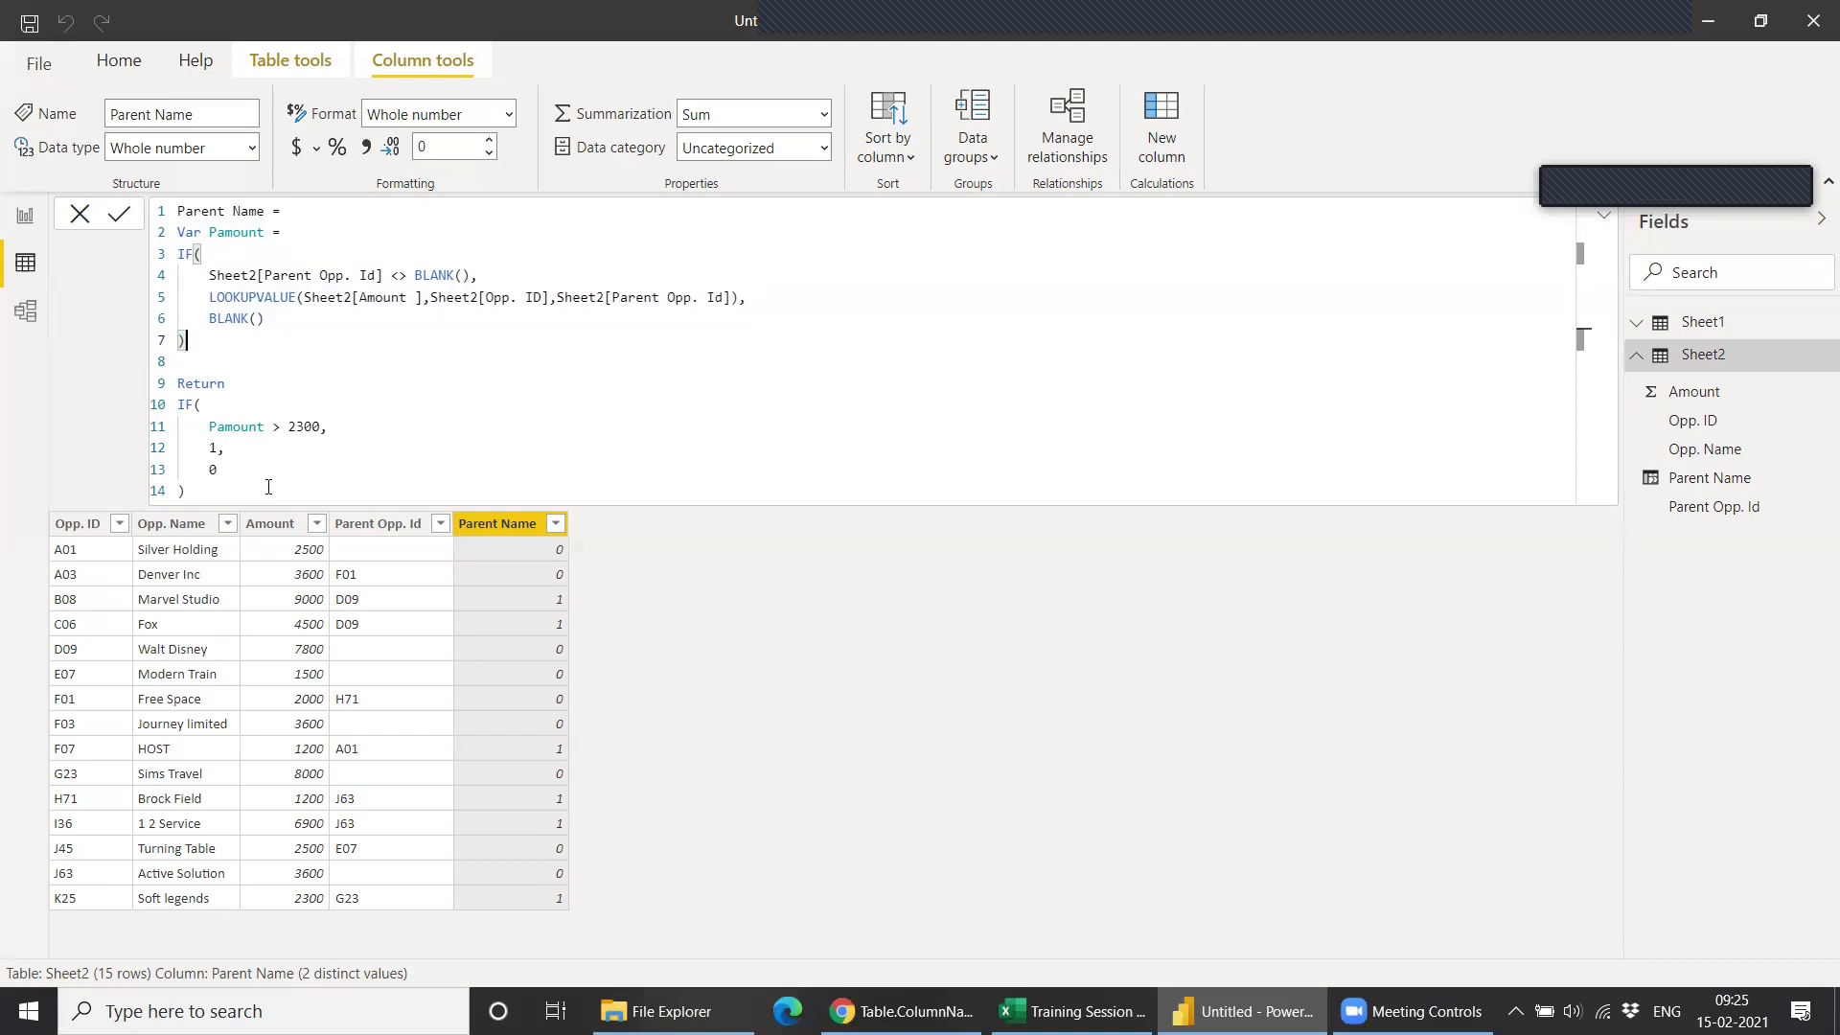
Show the Sheet1 table's data and switch to the report view.
{"action": "left_click", "coordinate": [1702, 321]}
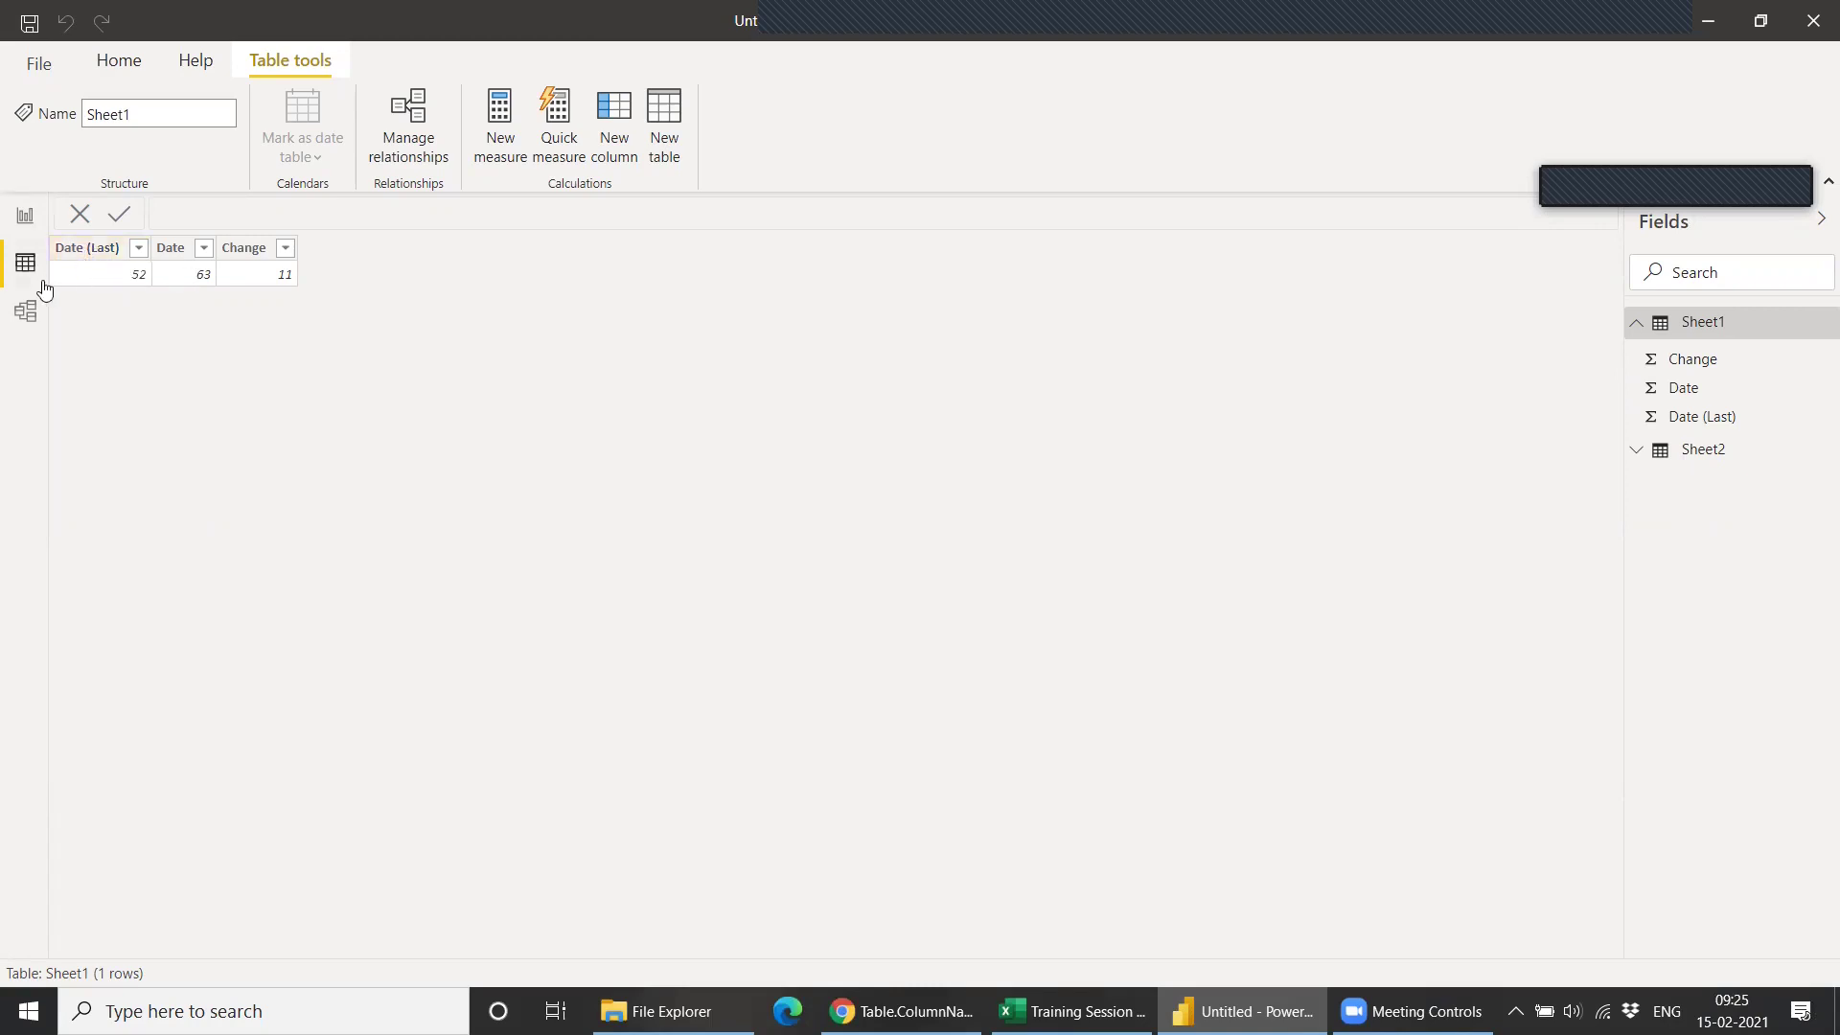
{"action": "left_click", "coordinate": [13, 228]}
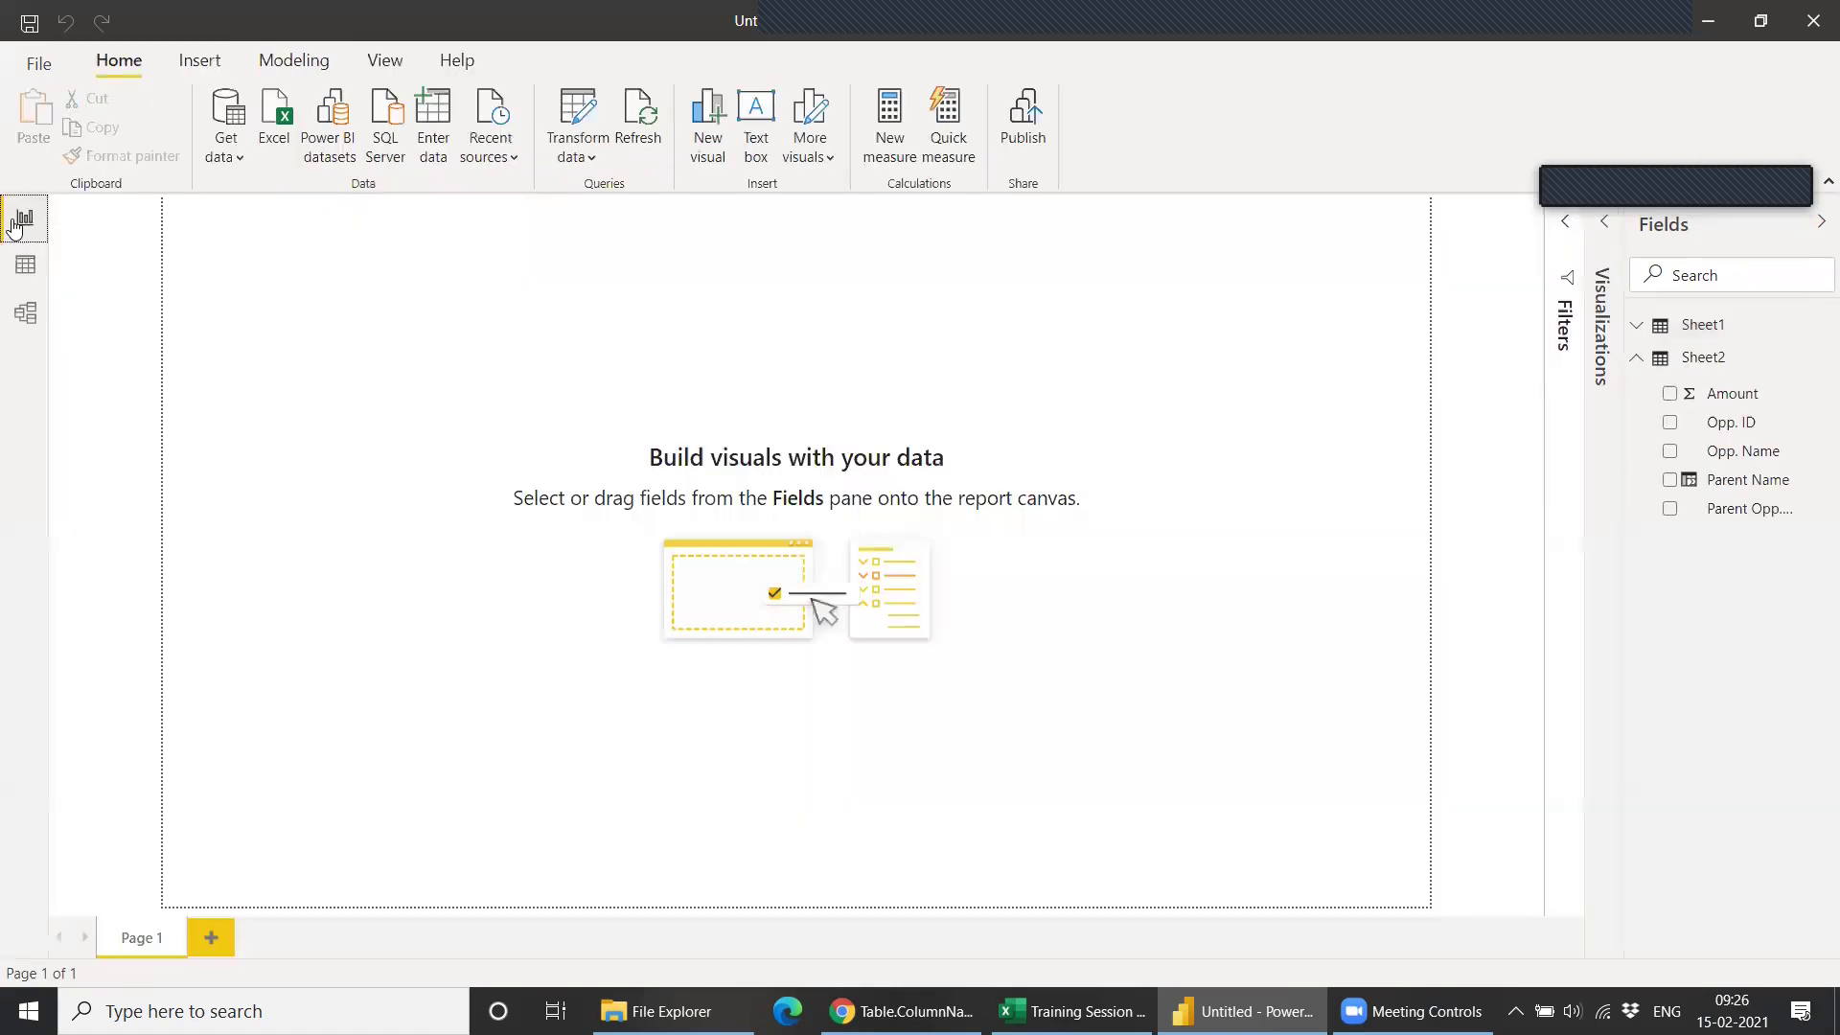